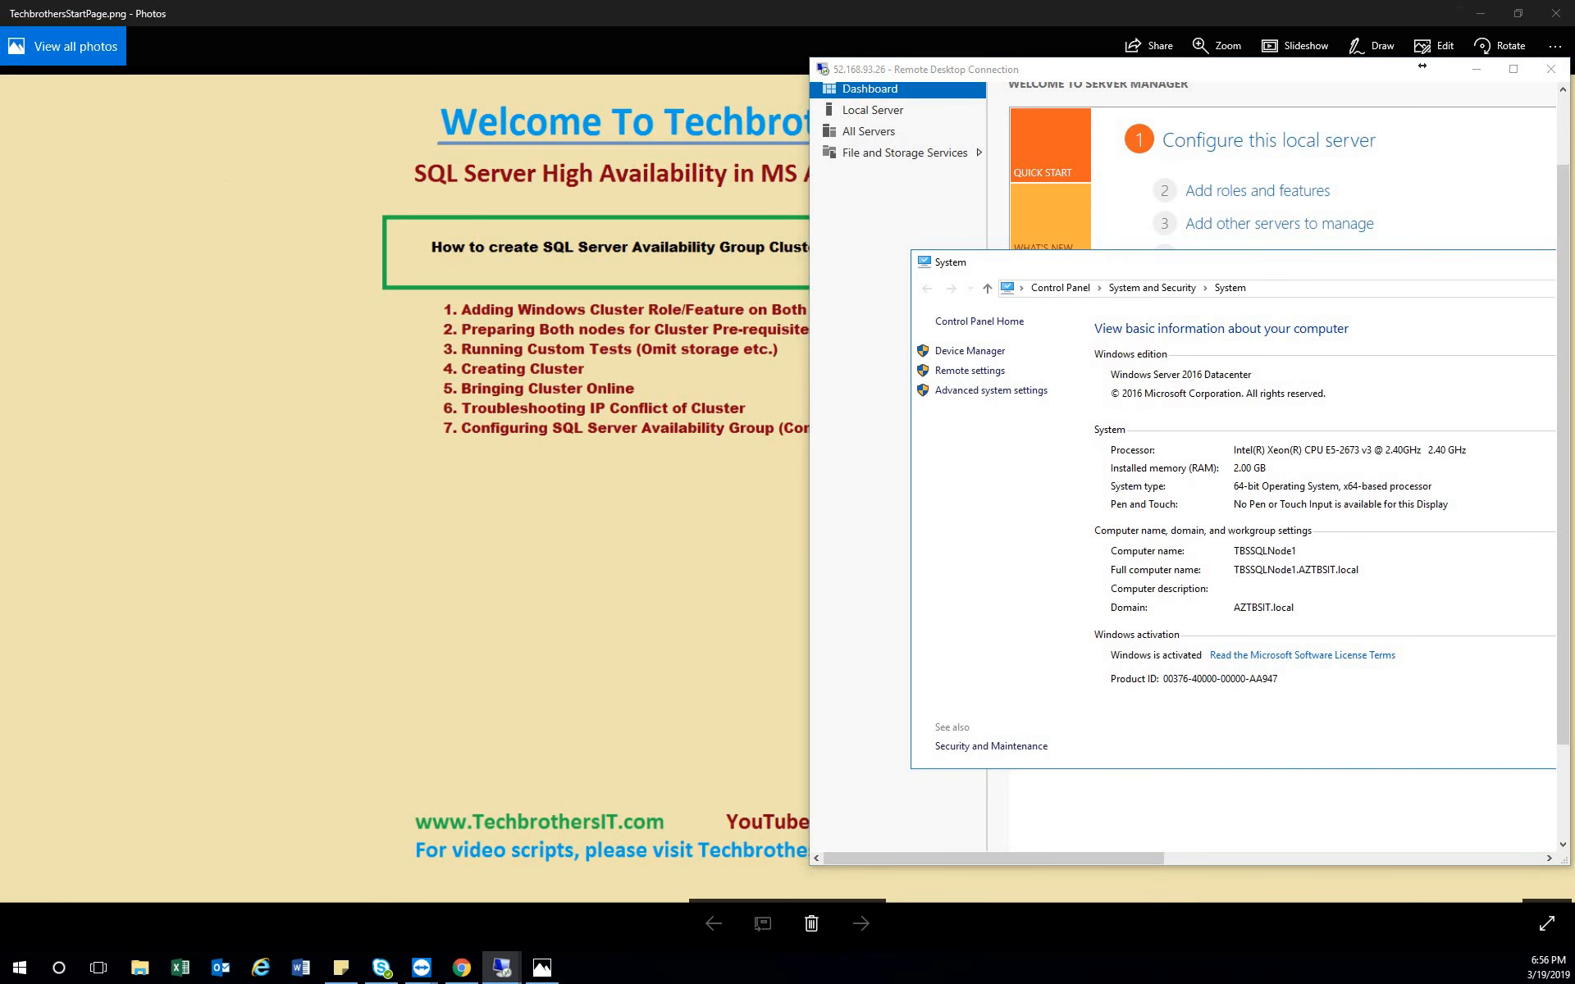
Switch to the TBSSQLNode2 remote session, show it full screen, and close its System information window
key("alt+Tab")
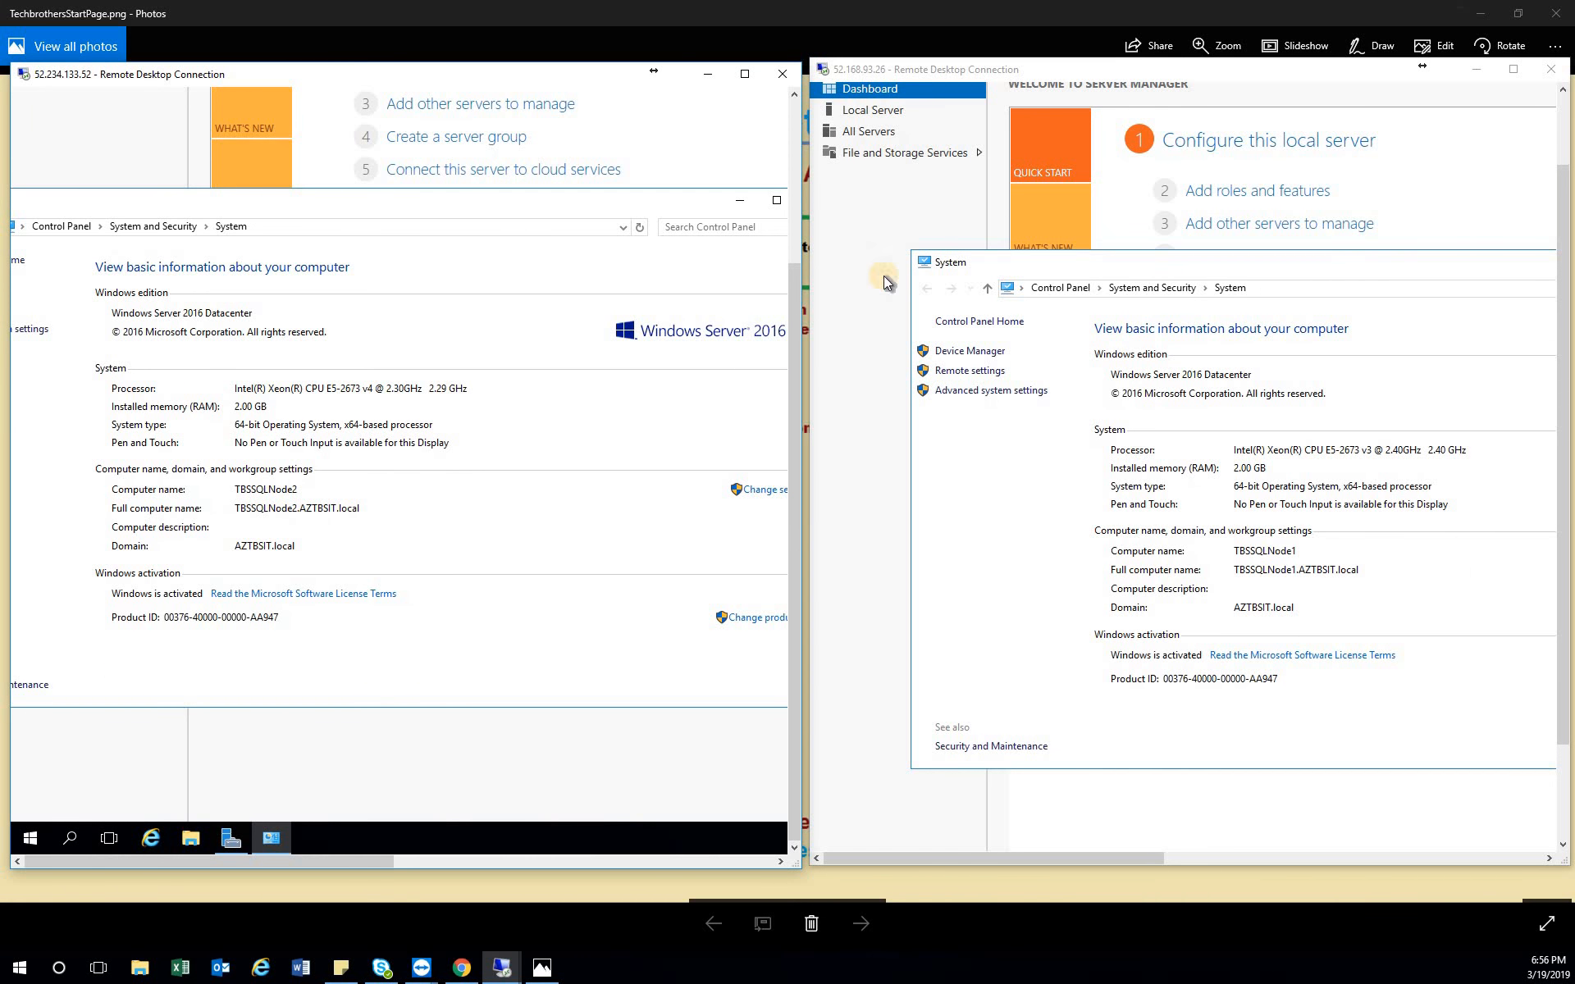
left_click(746, 76)
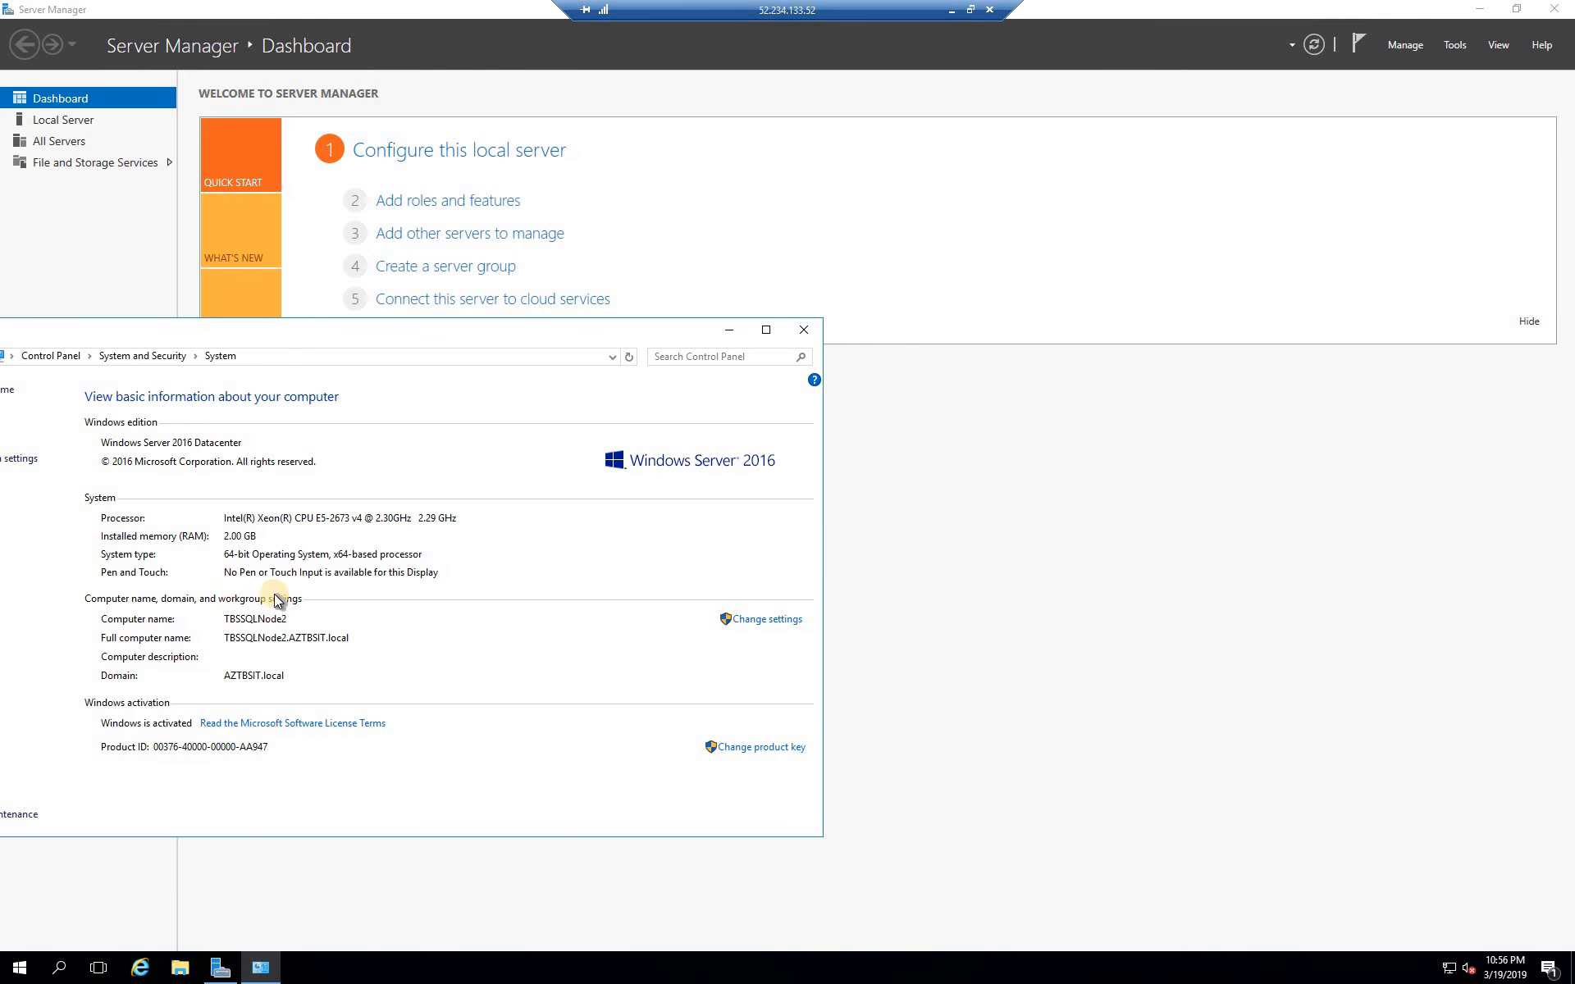
left_click(804, 331)
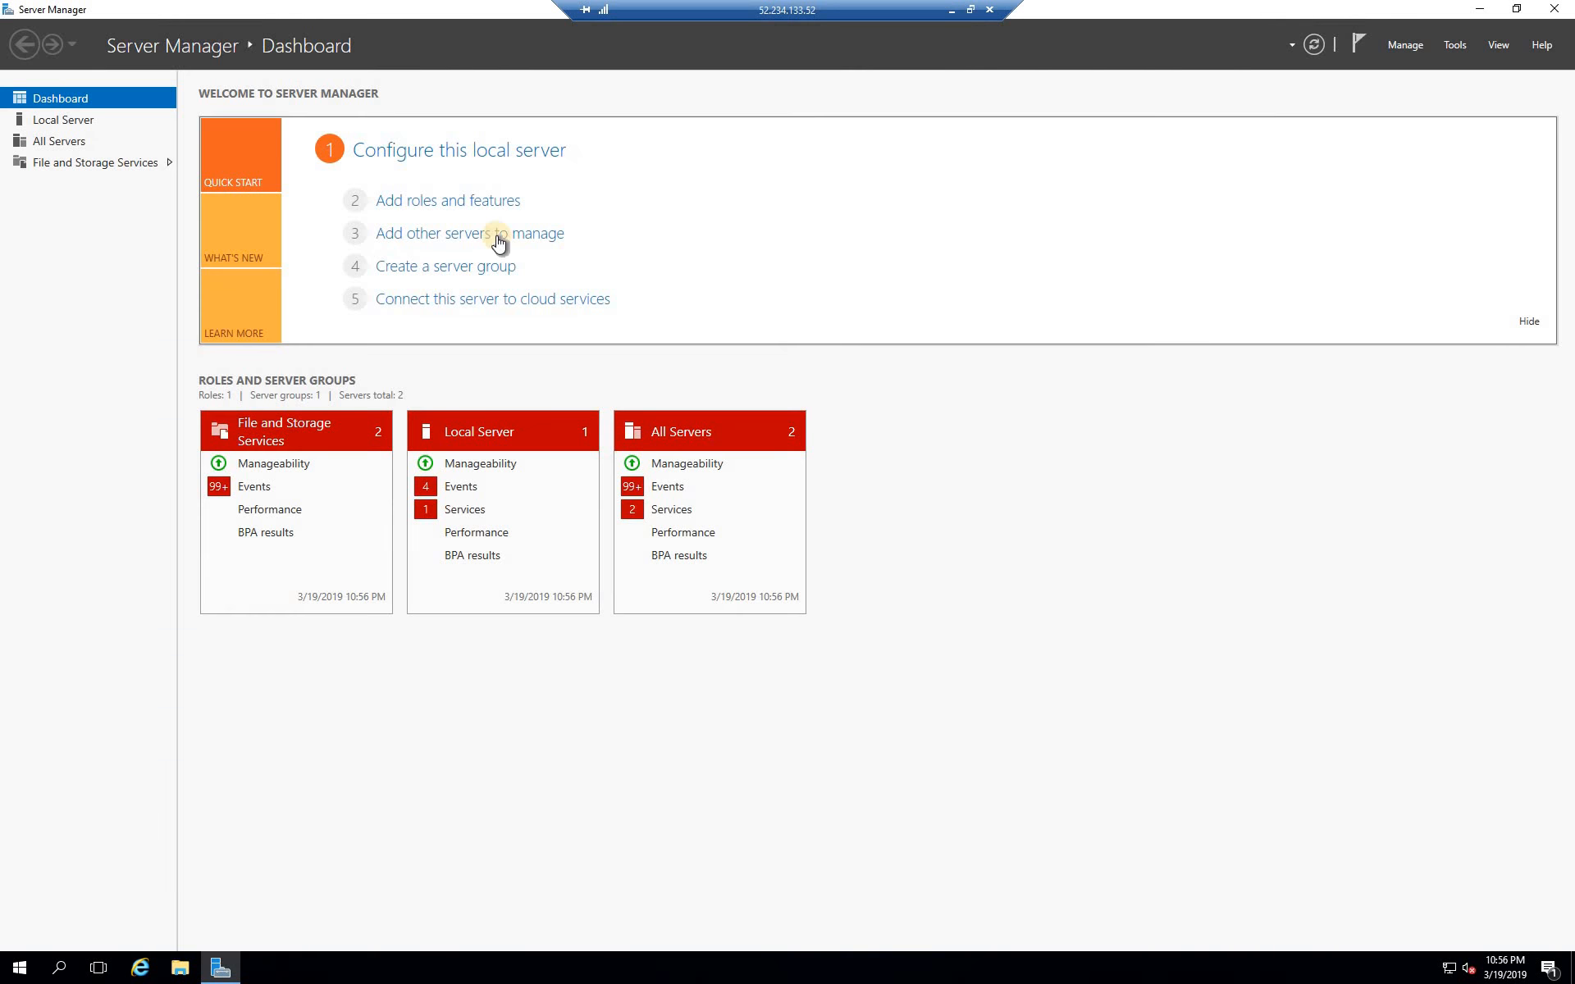
Start adding roles and features with a role-based or feature-based installation, choosing TBSSQLNode2 from the server pool as destination
left_click(463, 205)
left_click(574, 568)
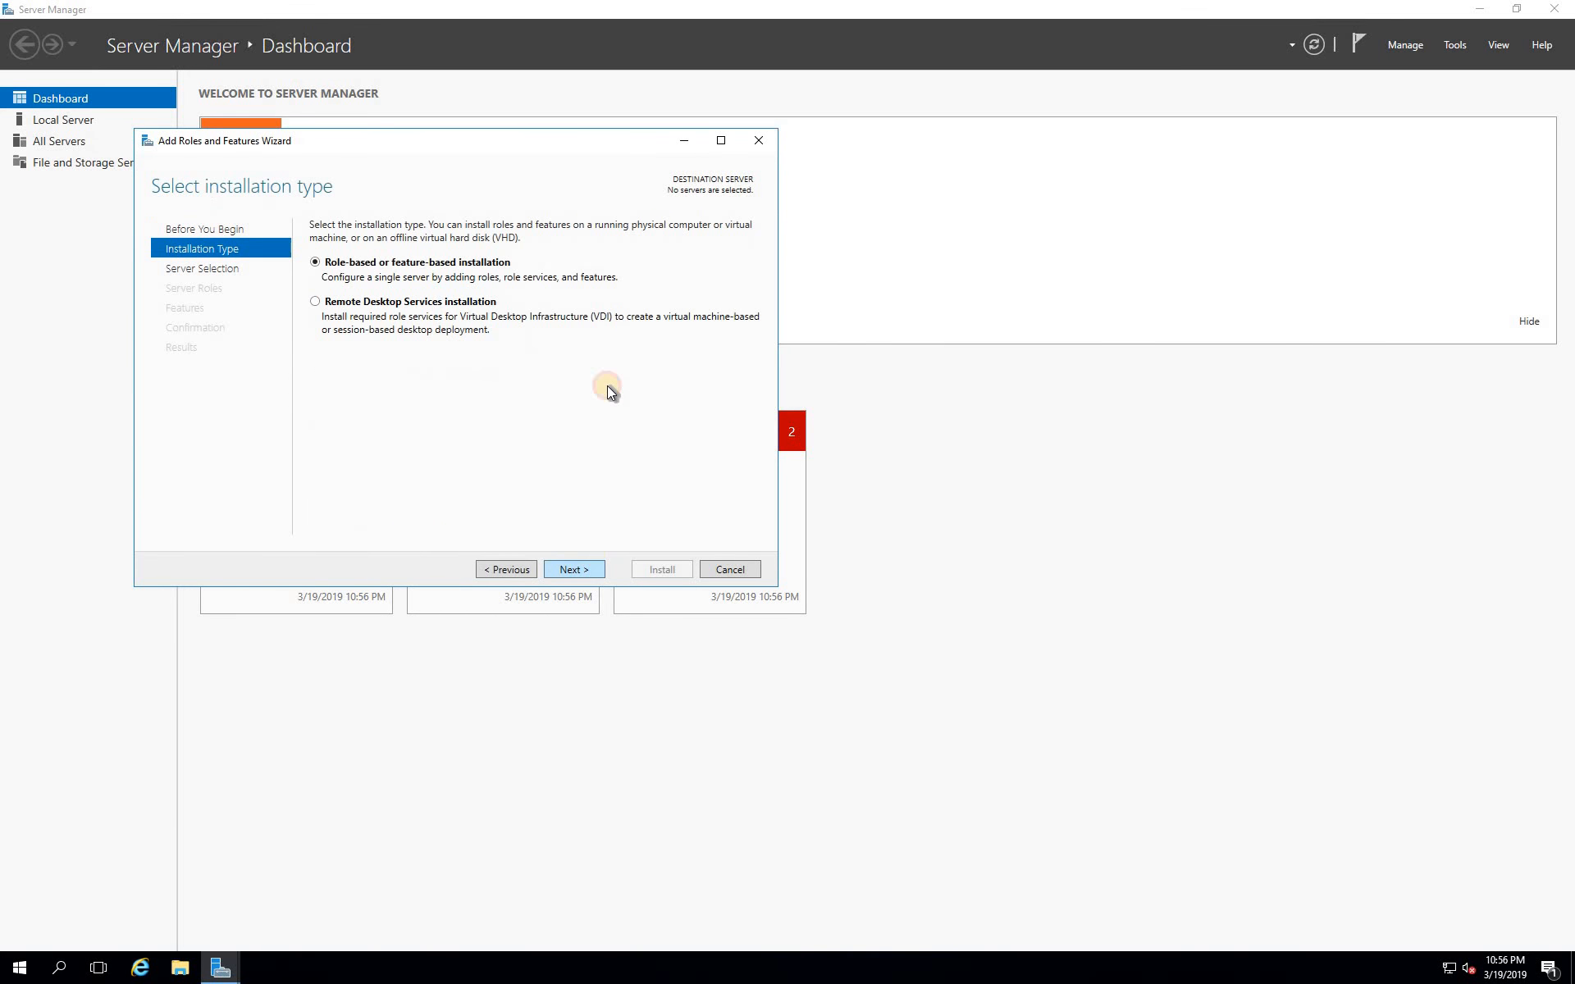
left_click(590, 570)
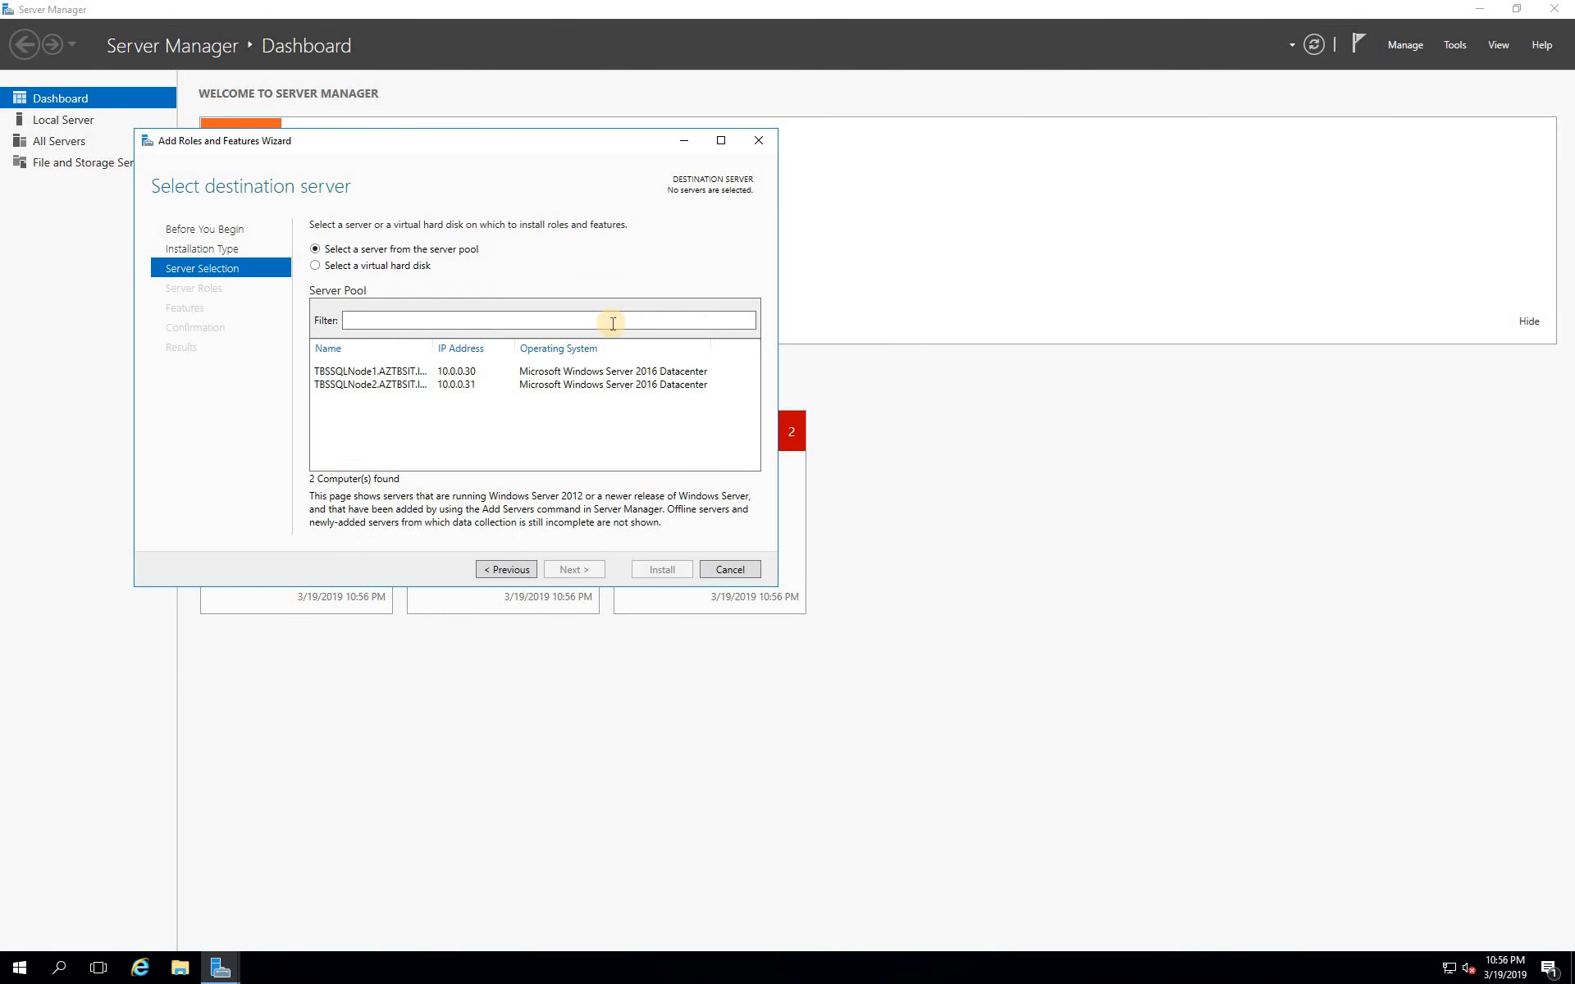
left_click(389, 392)
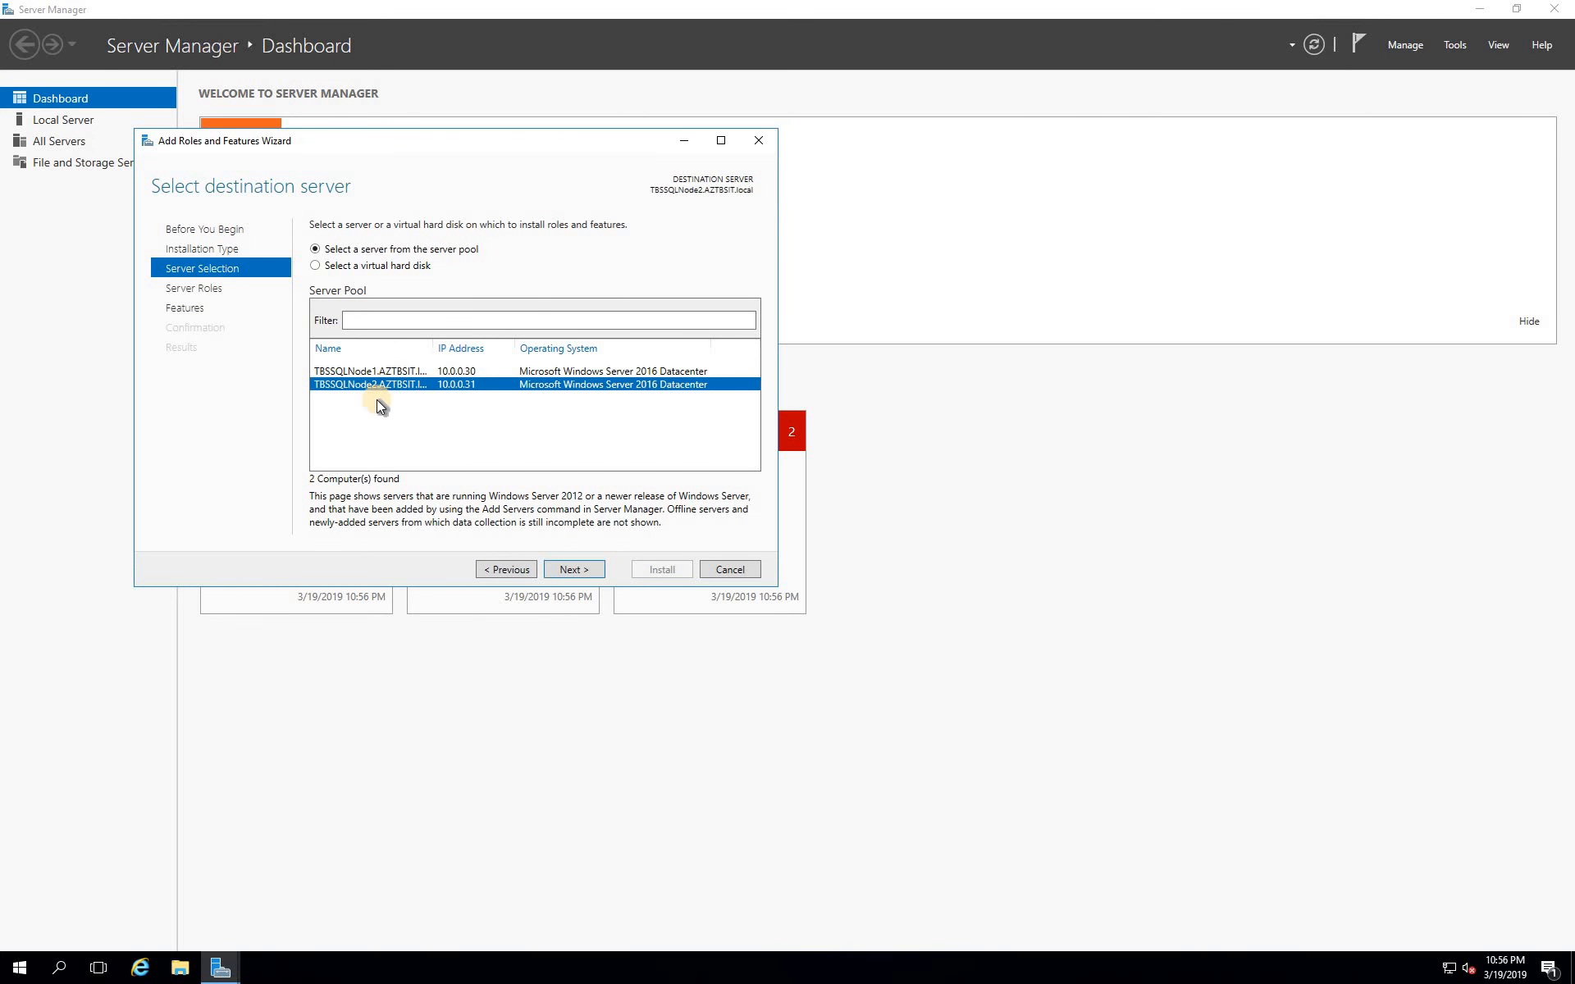
left_click(589, 571)
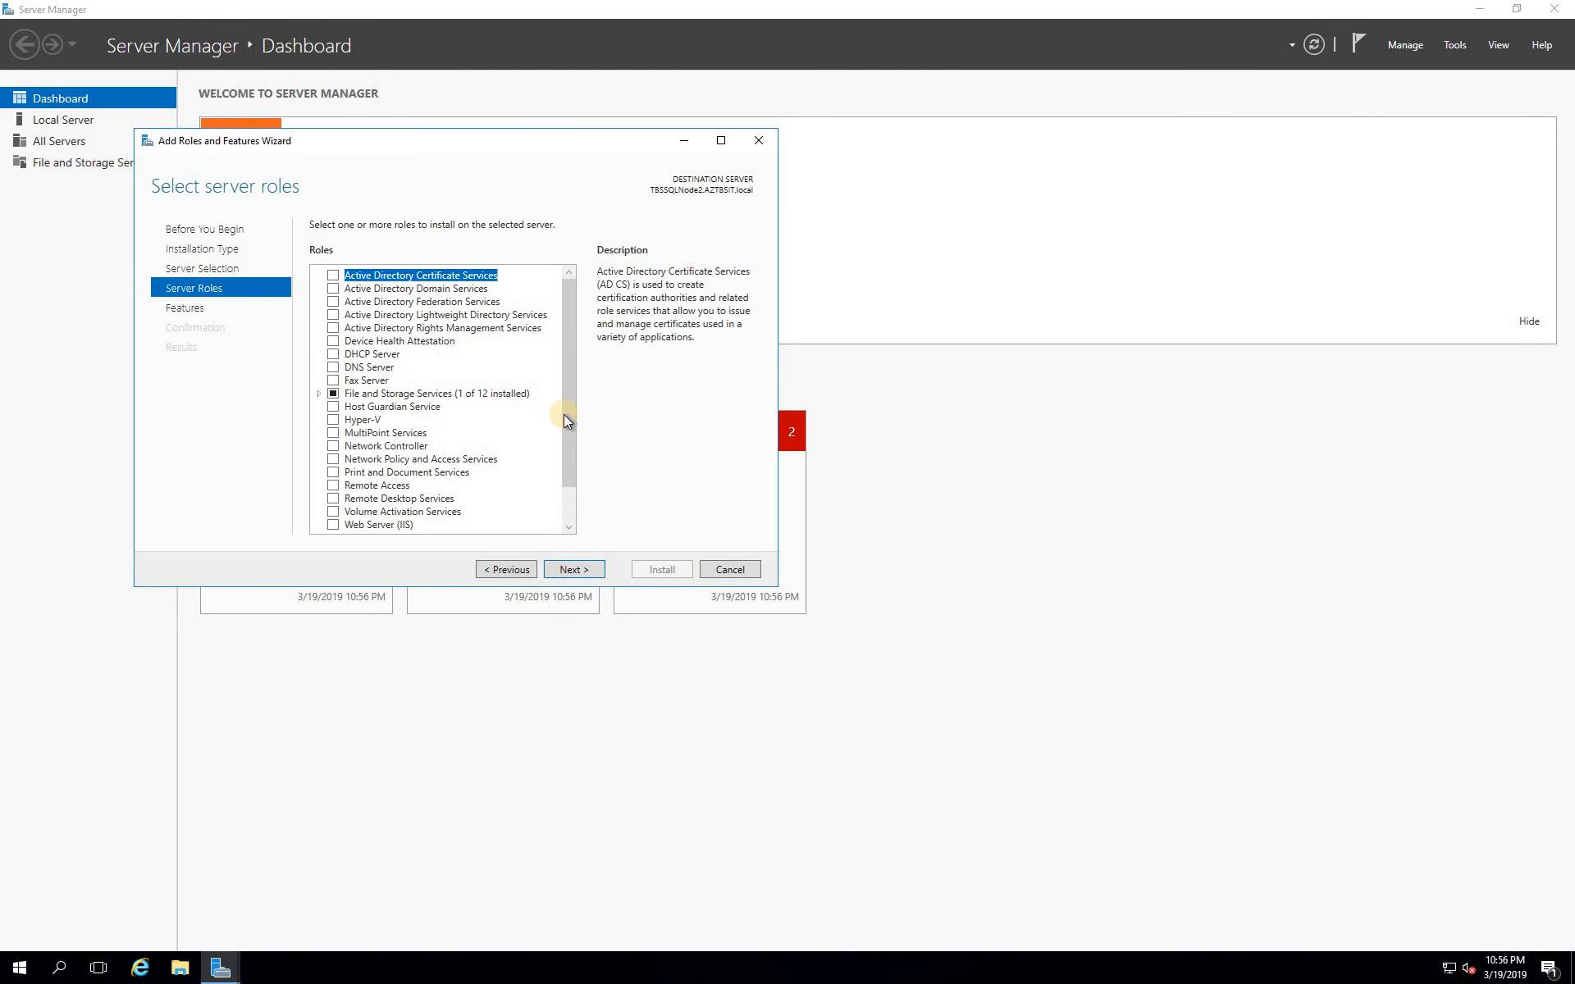
Install the Failover Clustering feature with its management tools on TBSSQLNode2, adding no server roles
left_click(579, 570)
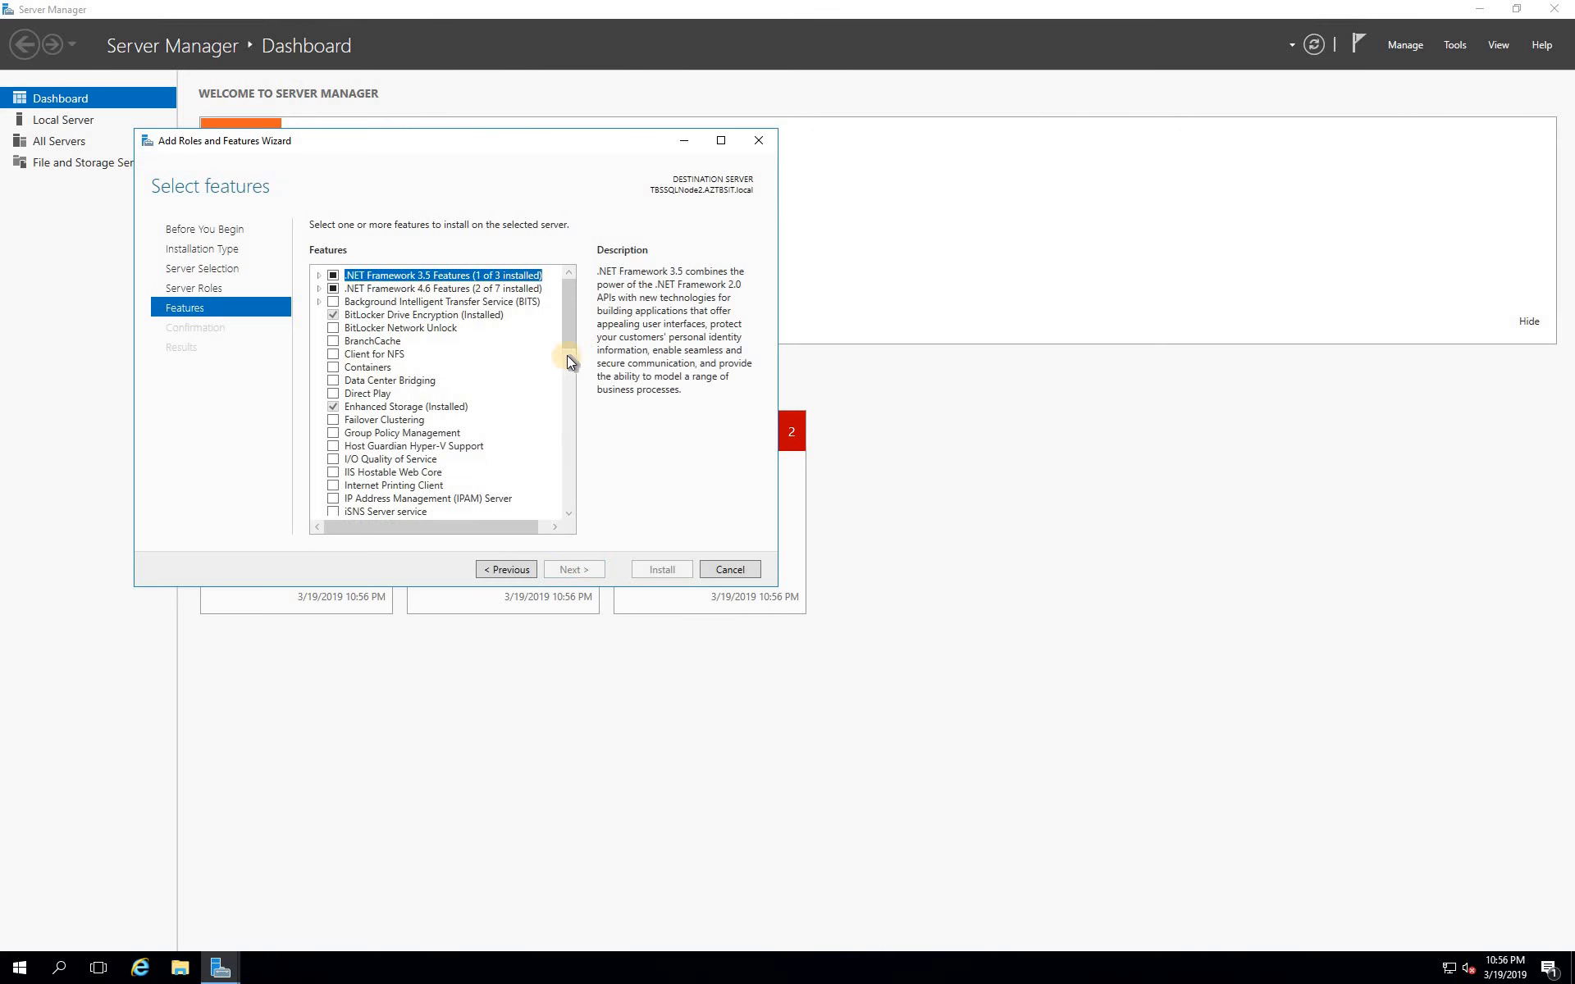
left_click(336, 421)
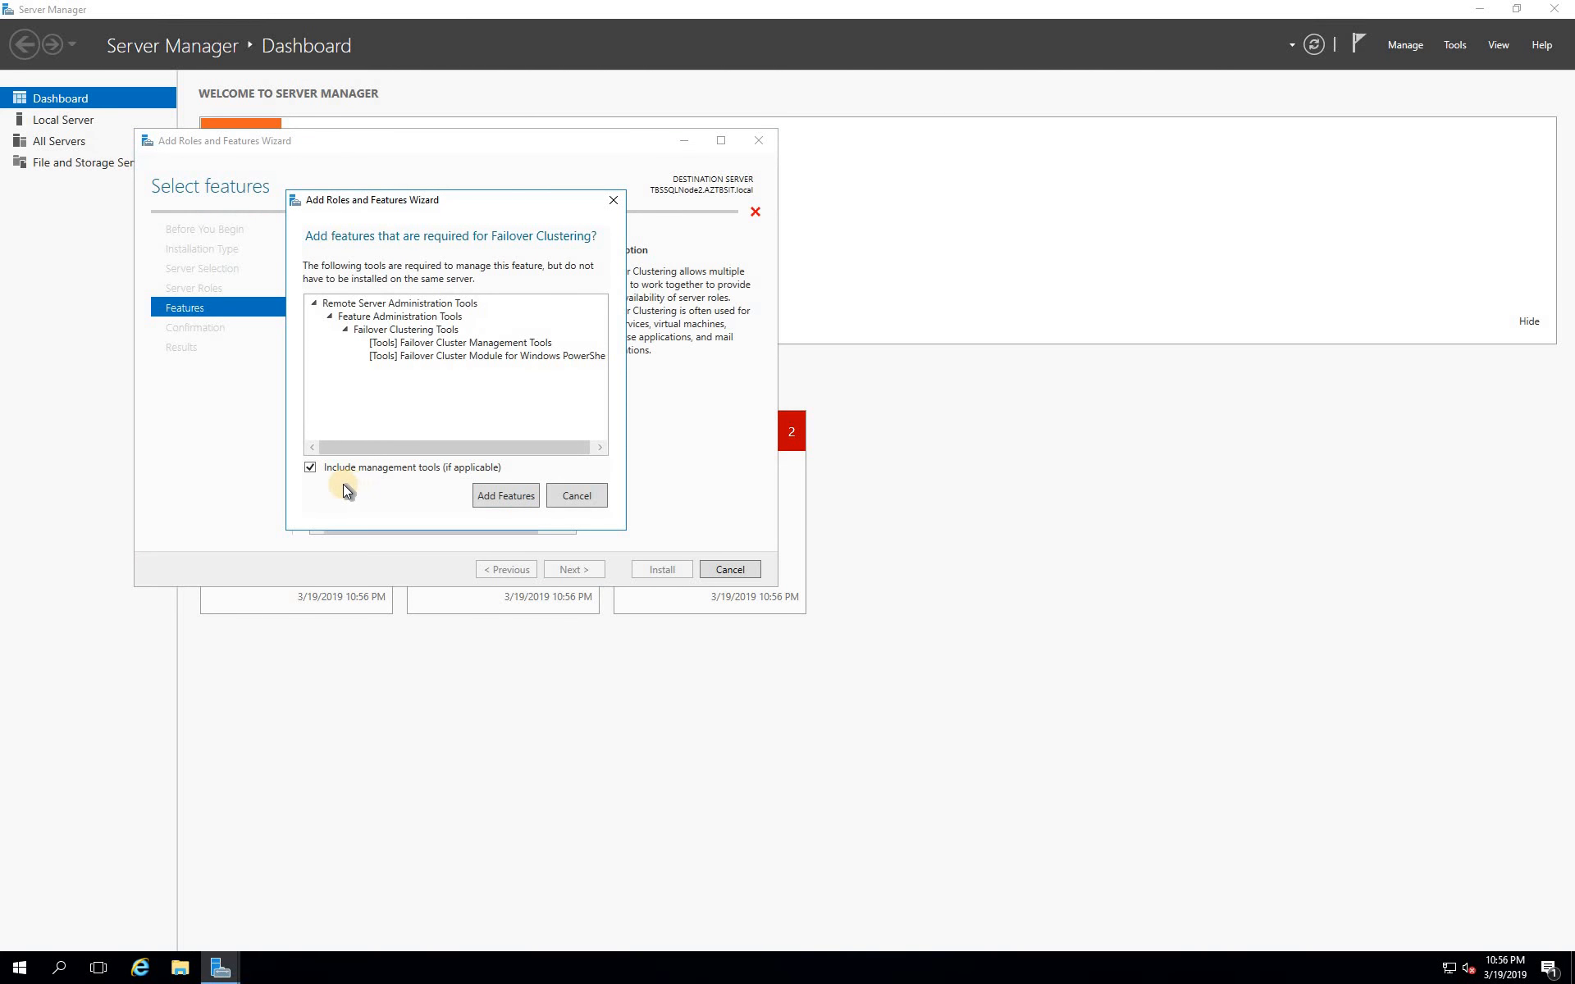
left_click(505, 496)
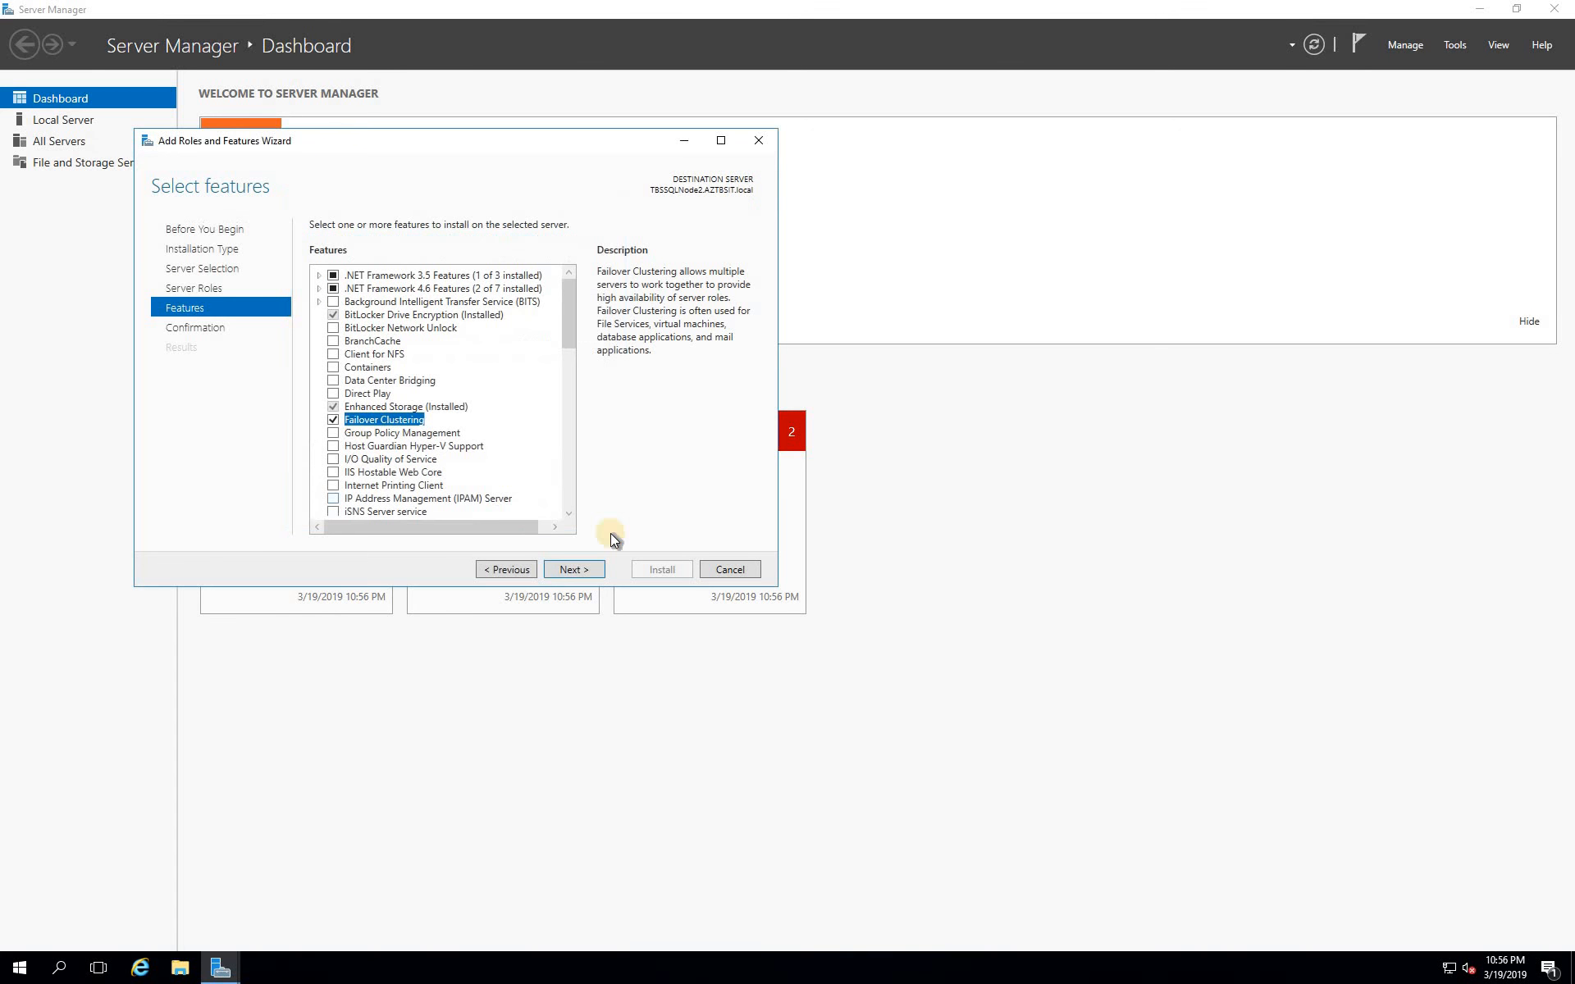
left_click(574, 570)
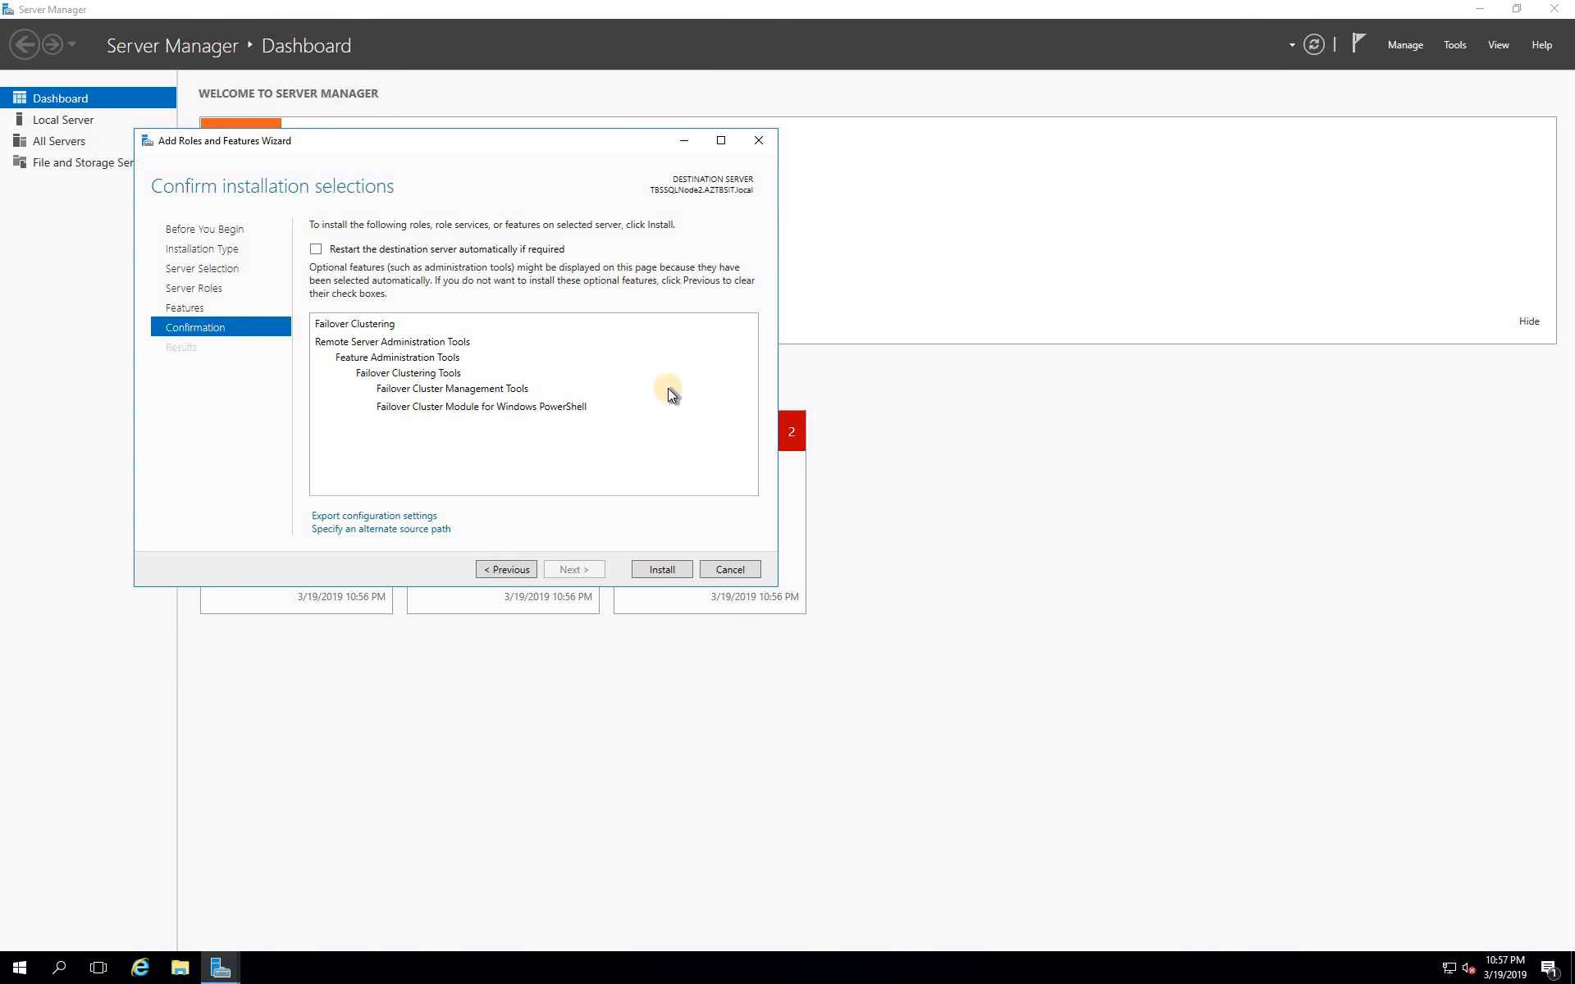
left_click(667, 569)
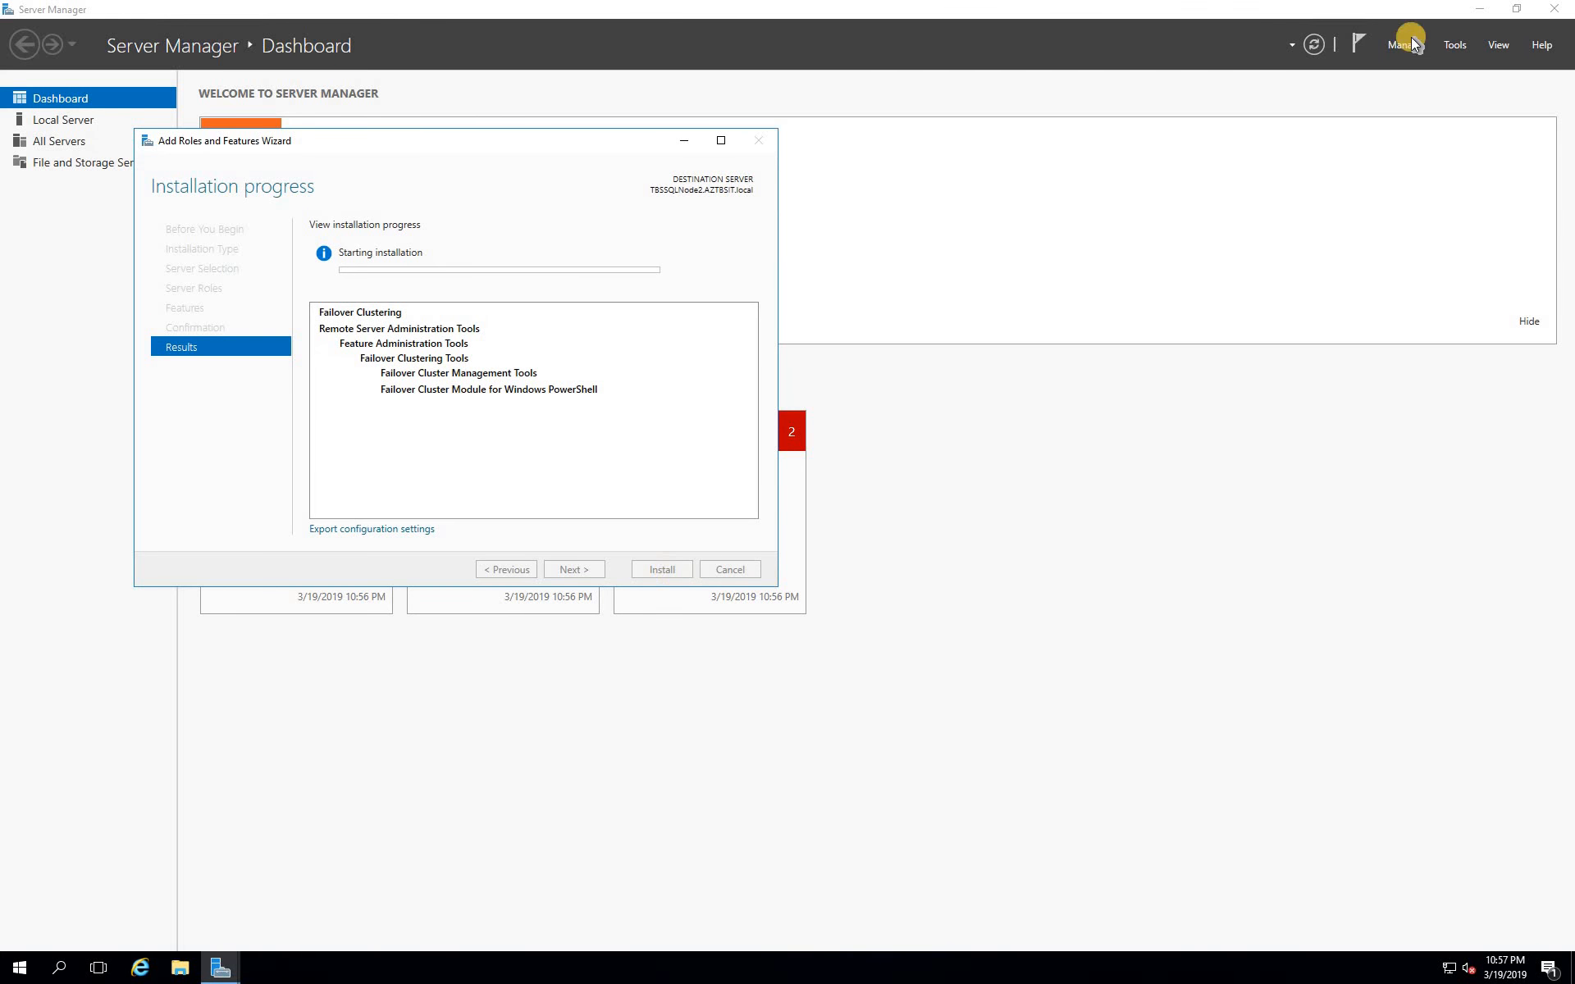
left_click(1516, 9)
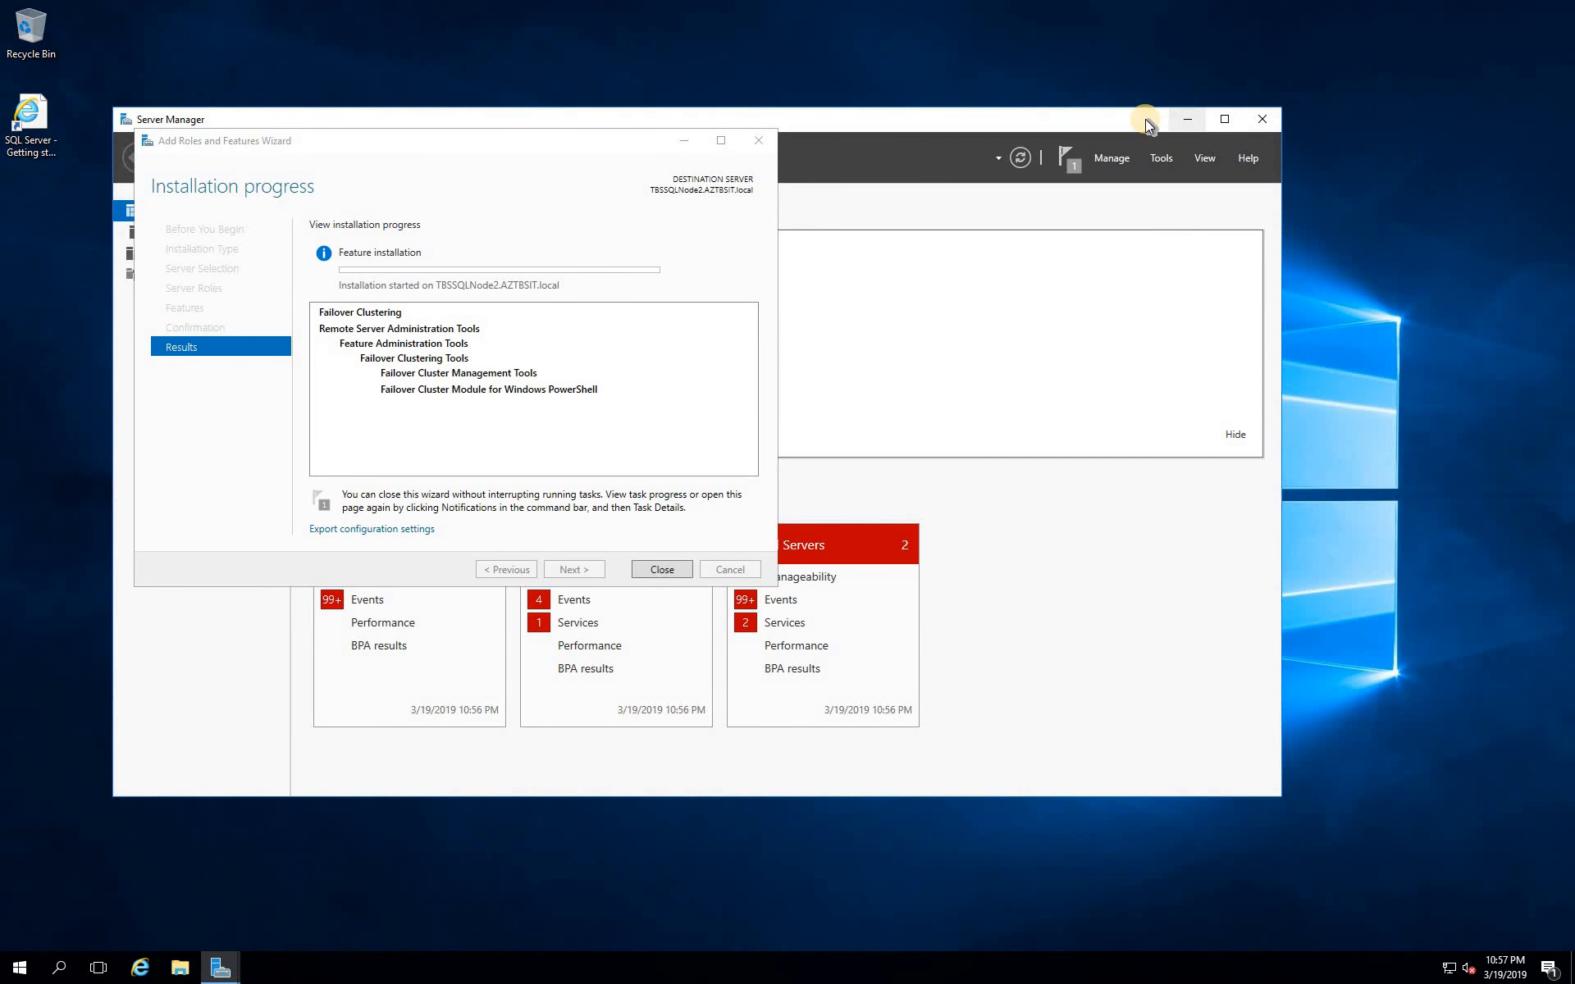
left_click(1225, 123)
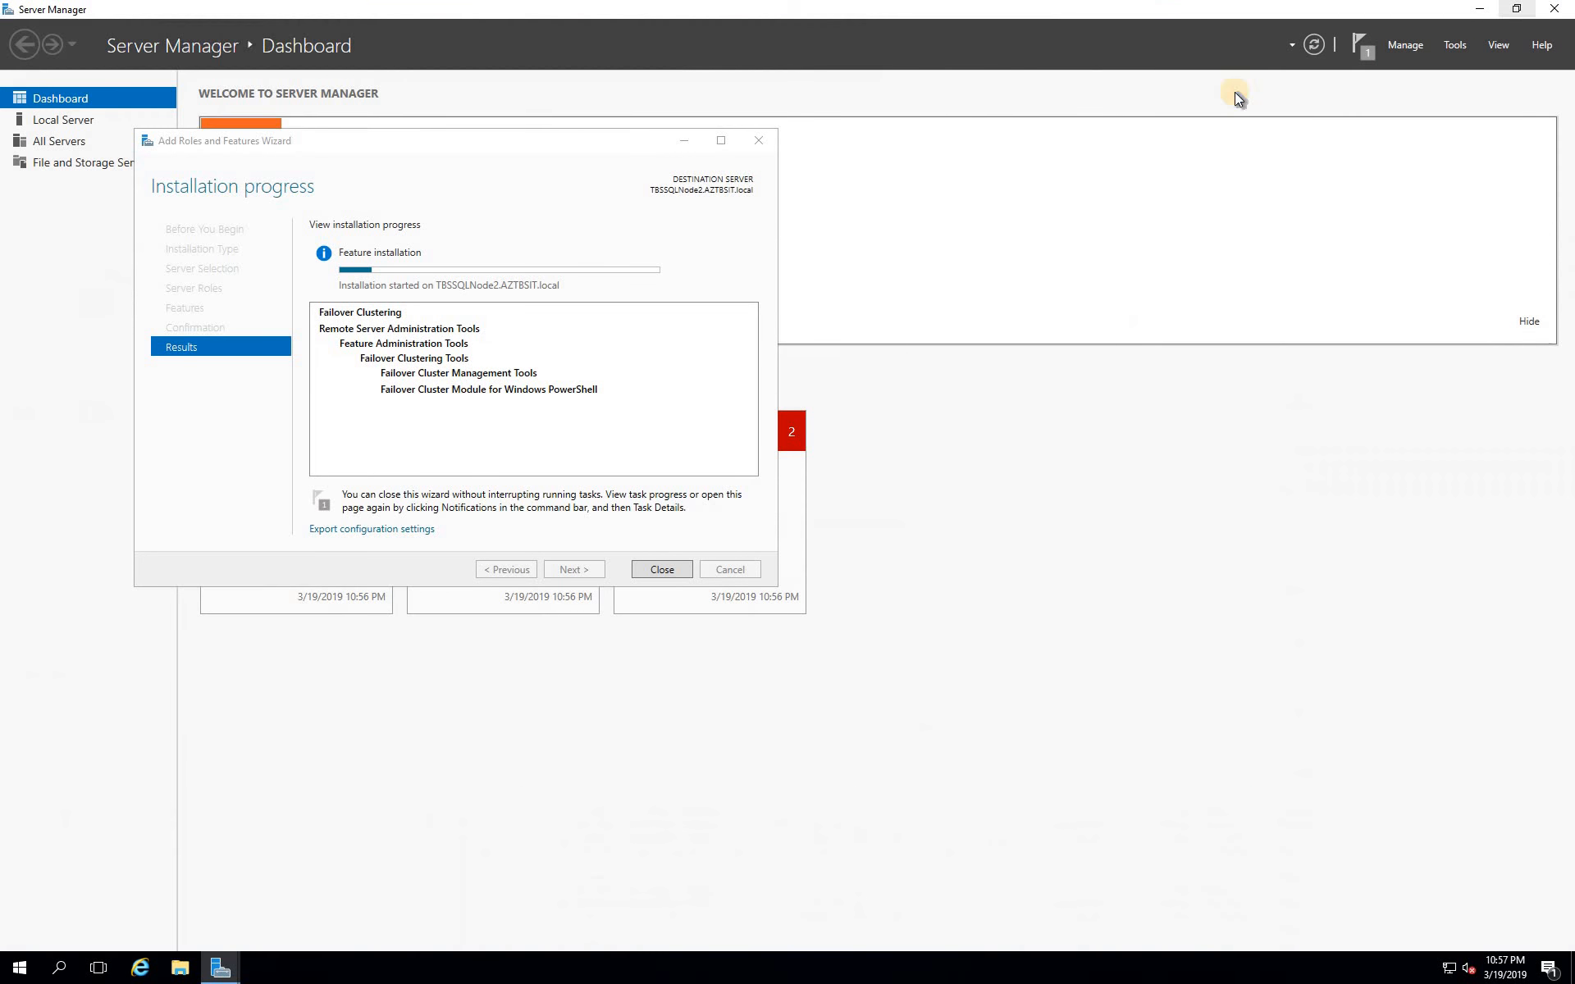
Minimize the TBSSQLNode2 remote session, show the TBSSQLNode1 session full screen, and close its System information window
mouse_move(956, 14)
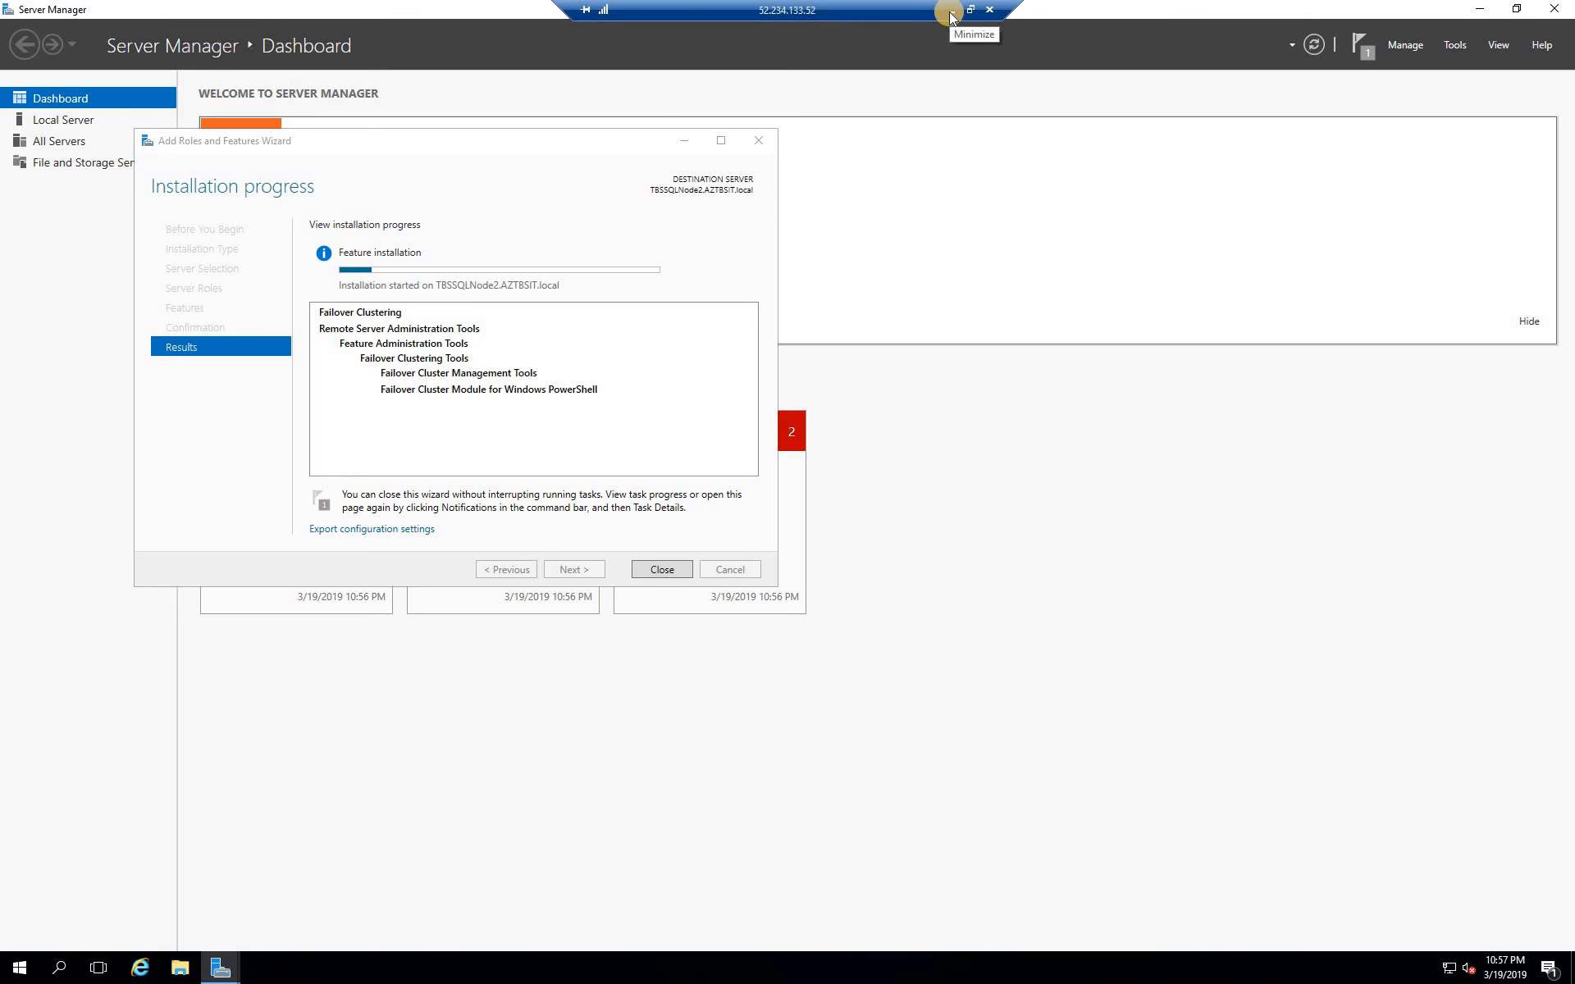
left_click(950, 15)
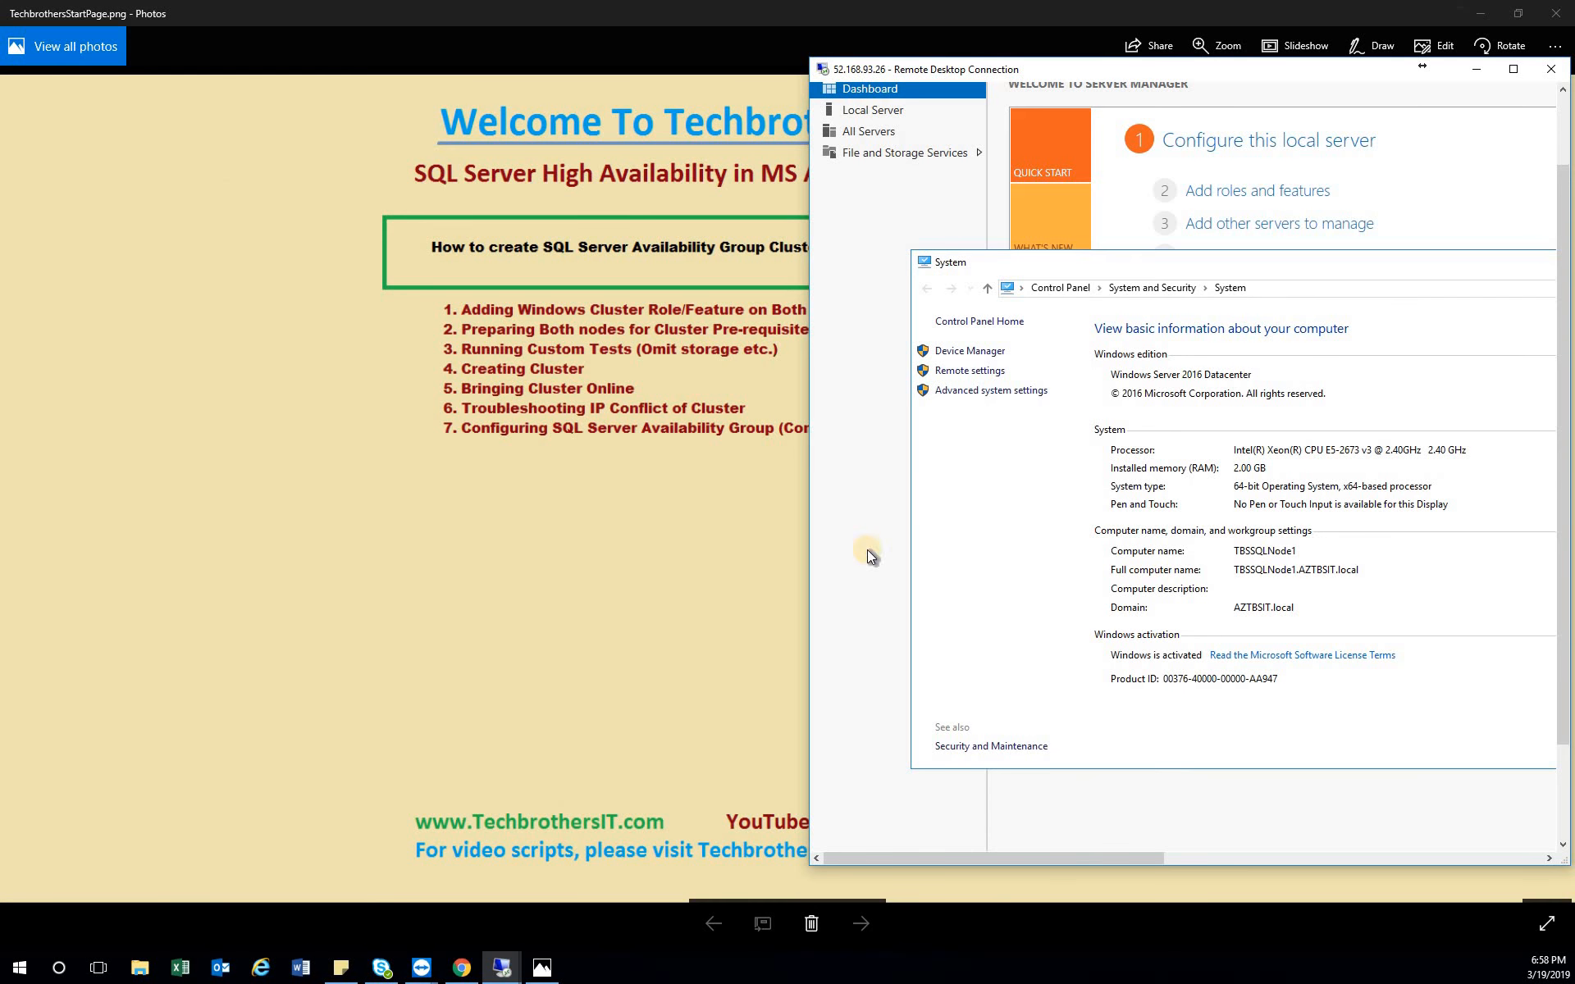
left_click(1511, 71)
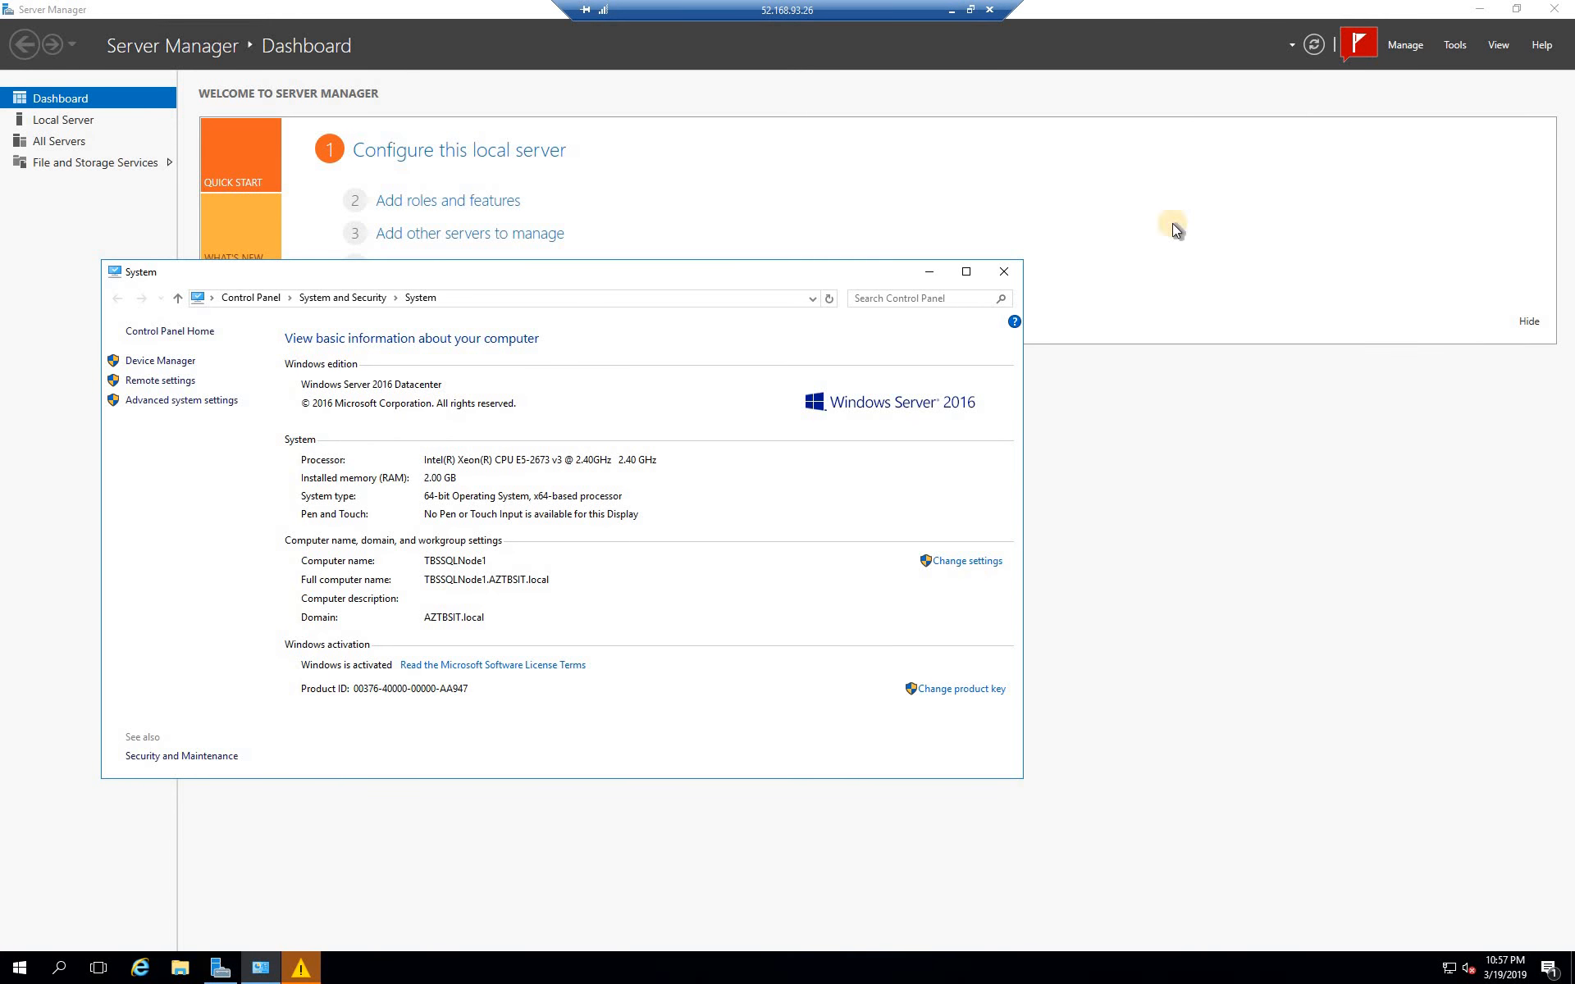
left_click(1003, 271)
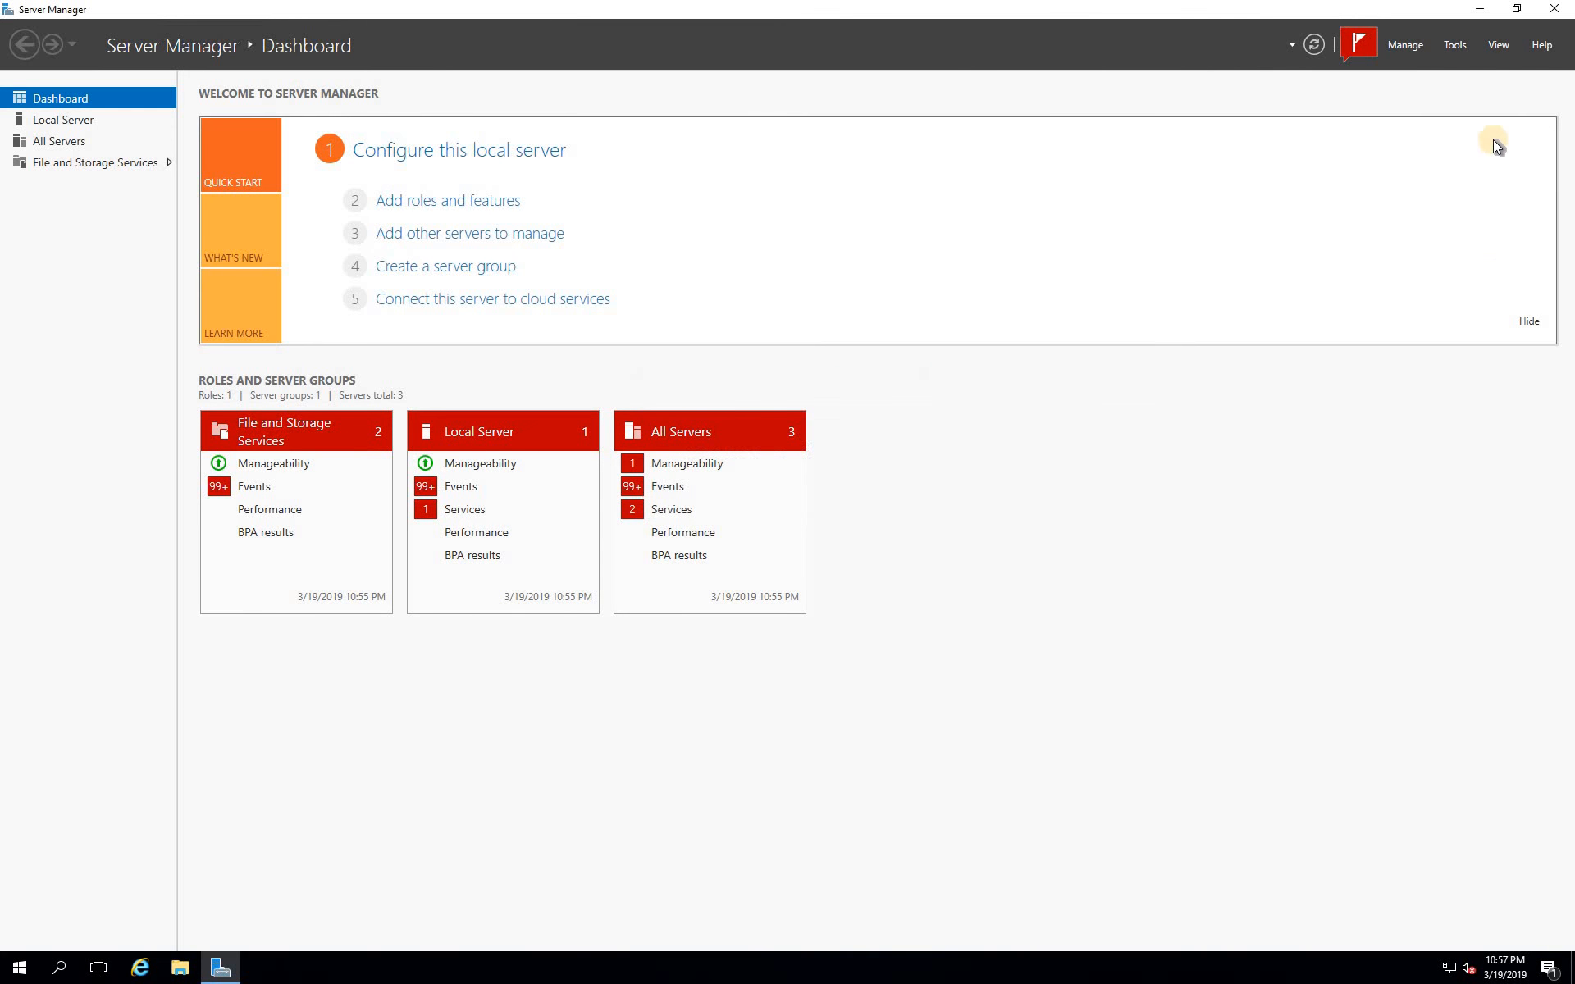
Start a role-based or feature-based installation on this node, choosing TBSSQLNode1 from the server pool as destination
left_click(1449, 57)
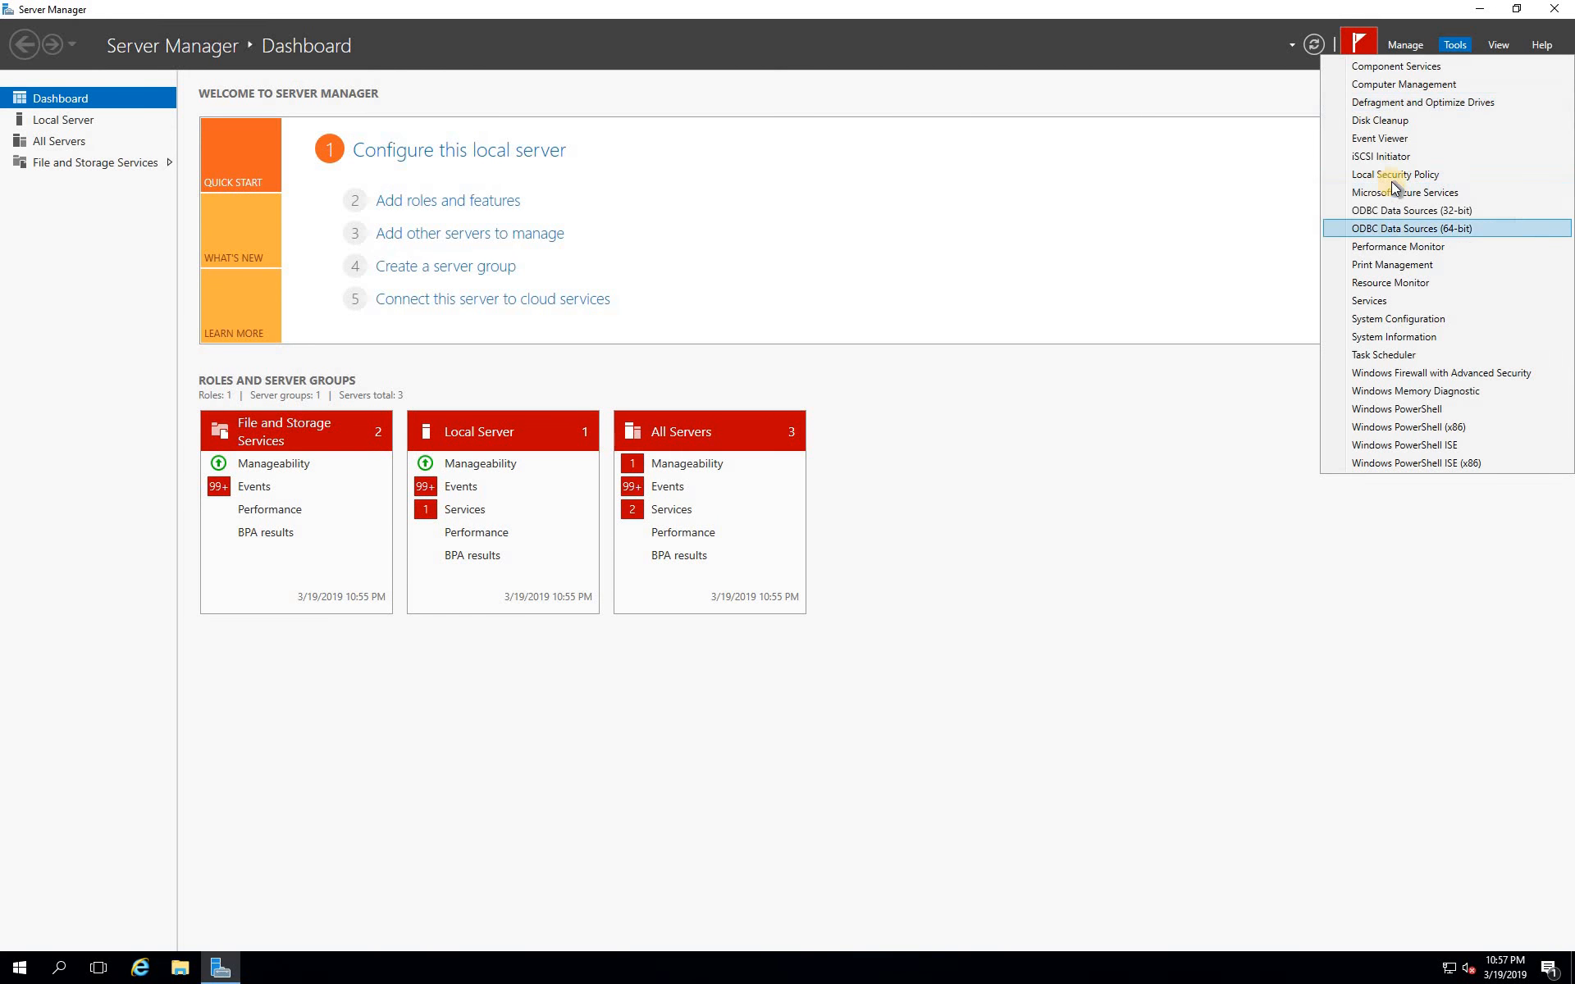
left_click(1404, 44)
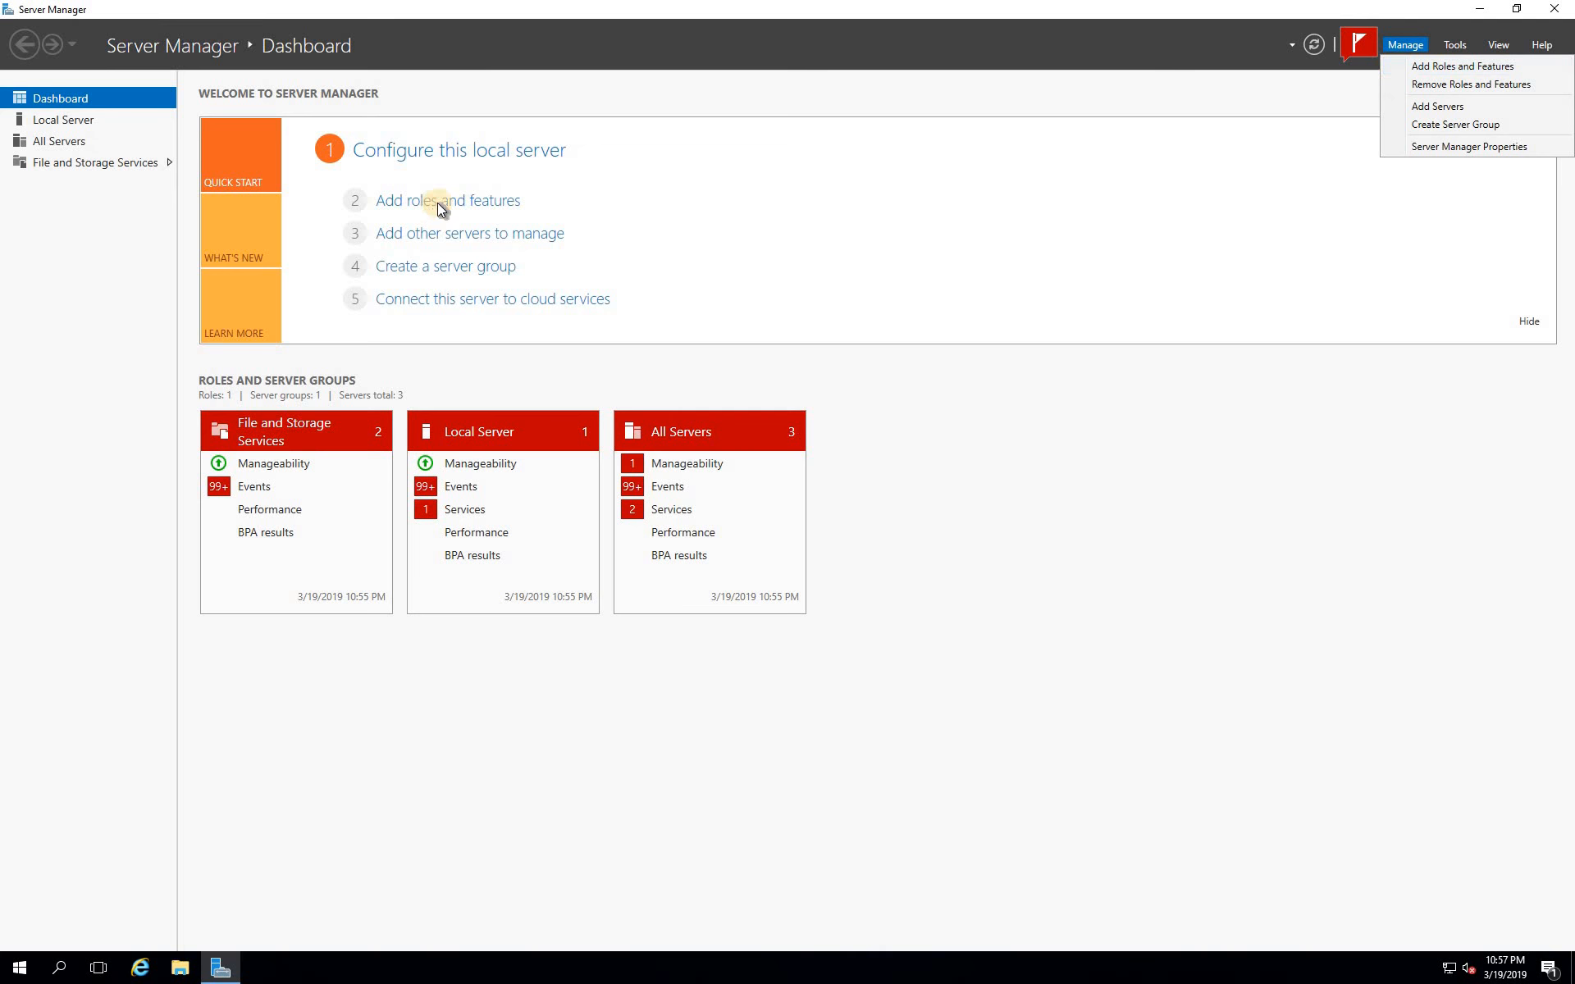
left_click(1423, 68)
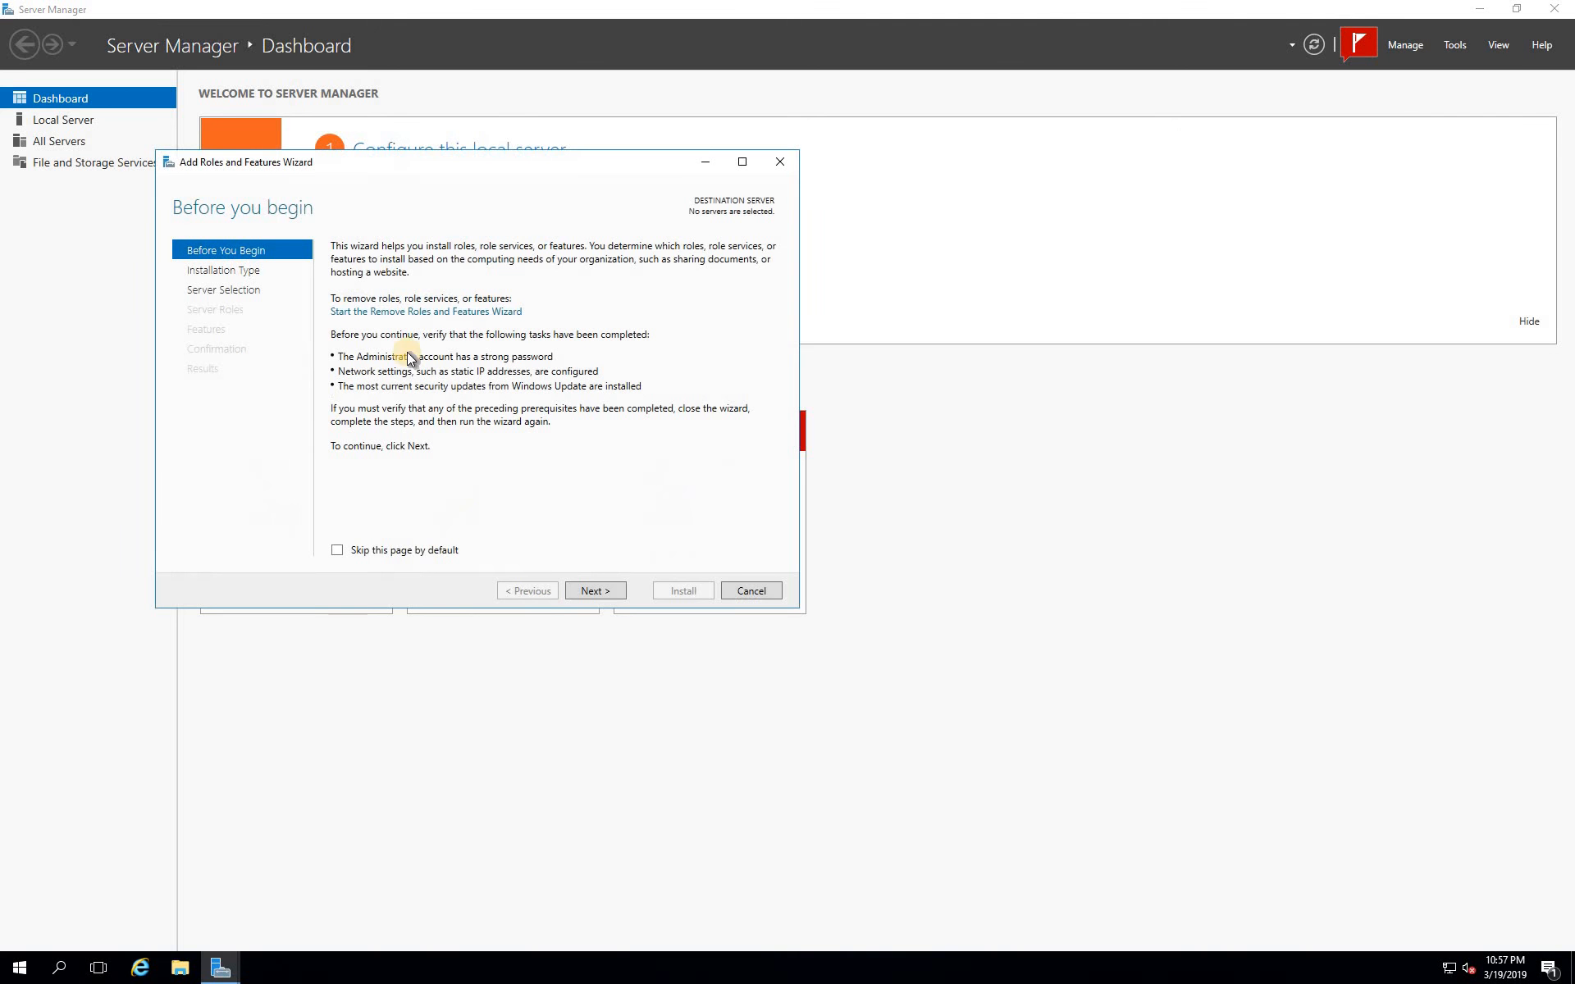
left_click(583, 594)
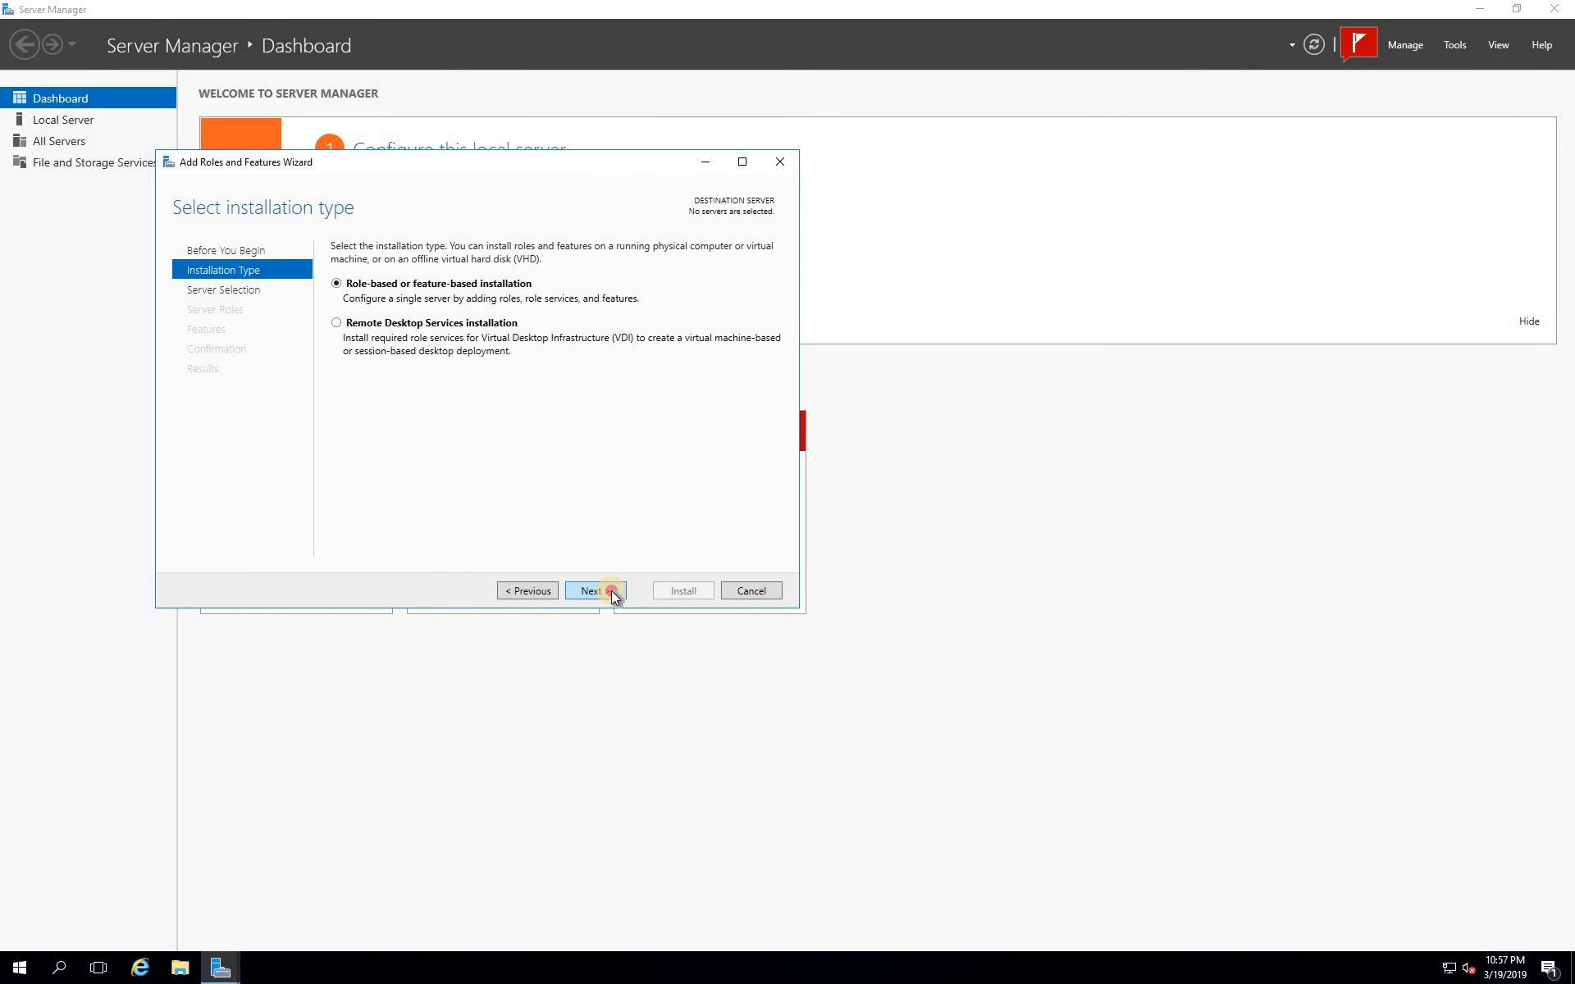
key("Return")
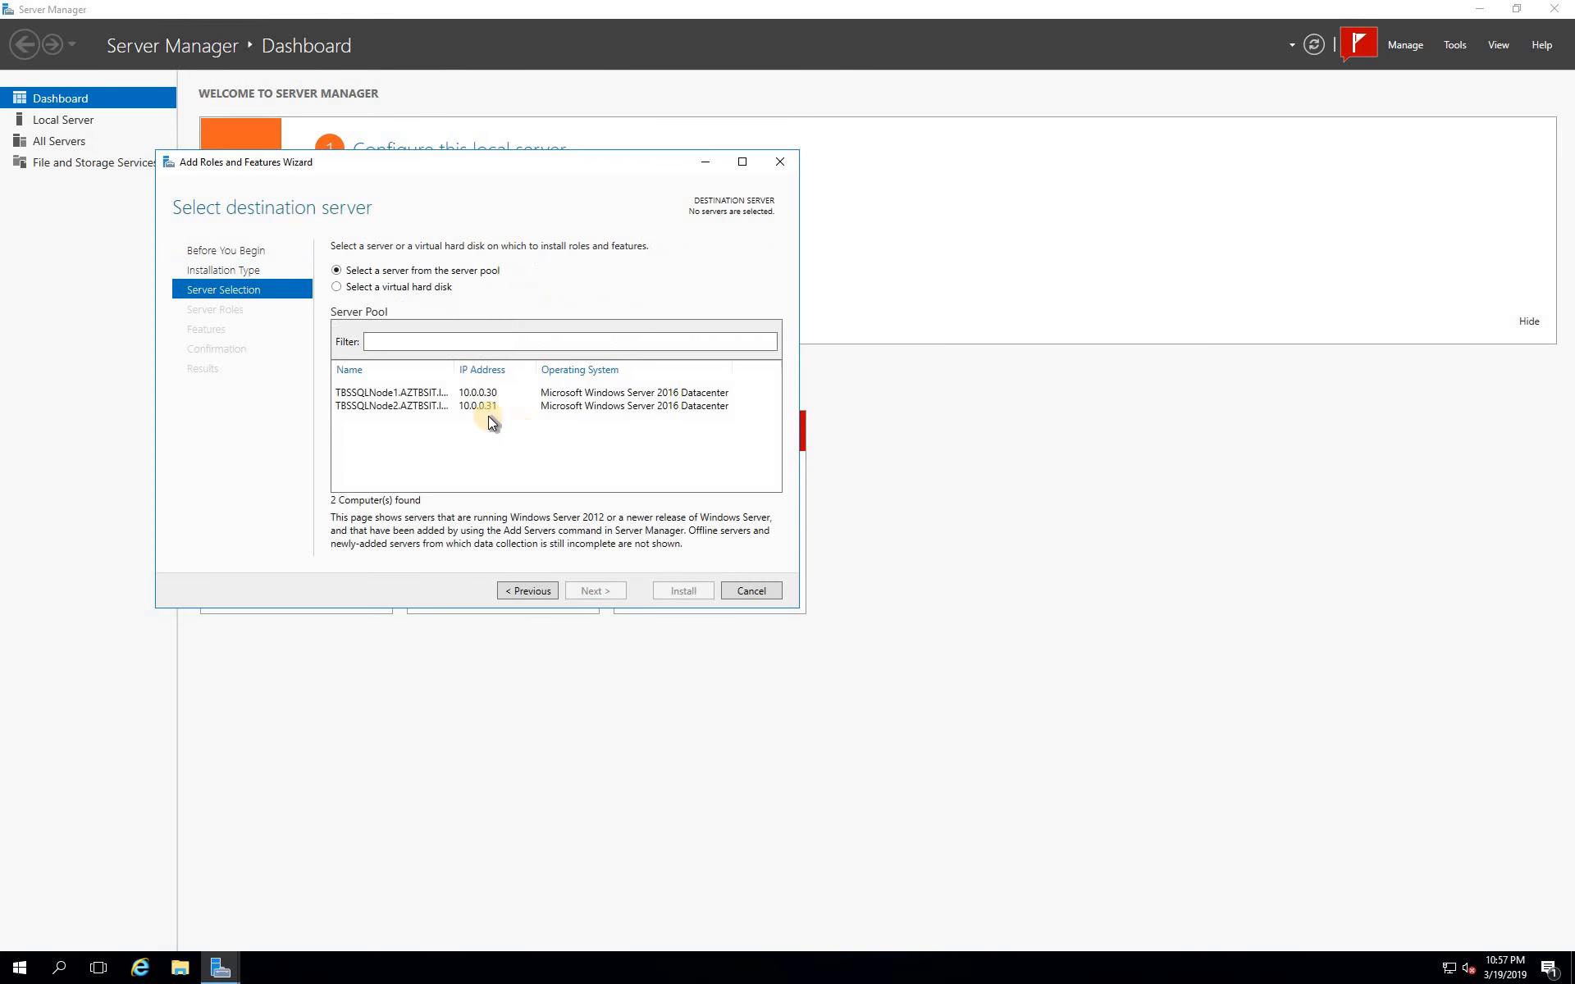
left_click(430, 395)
left_click(607, 590)
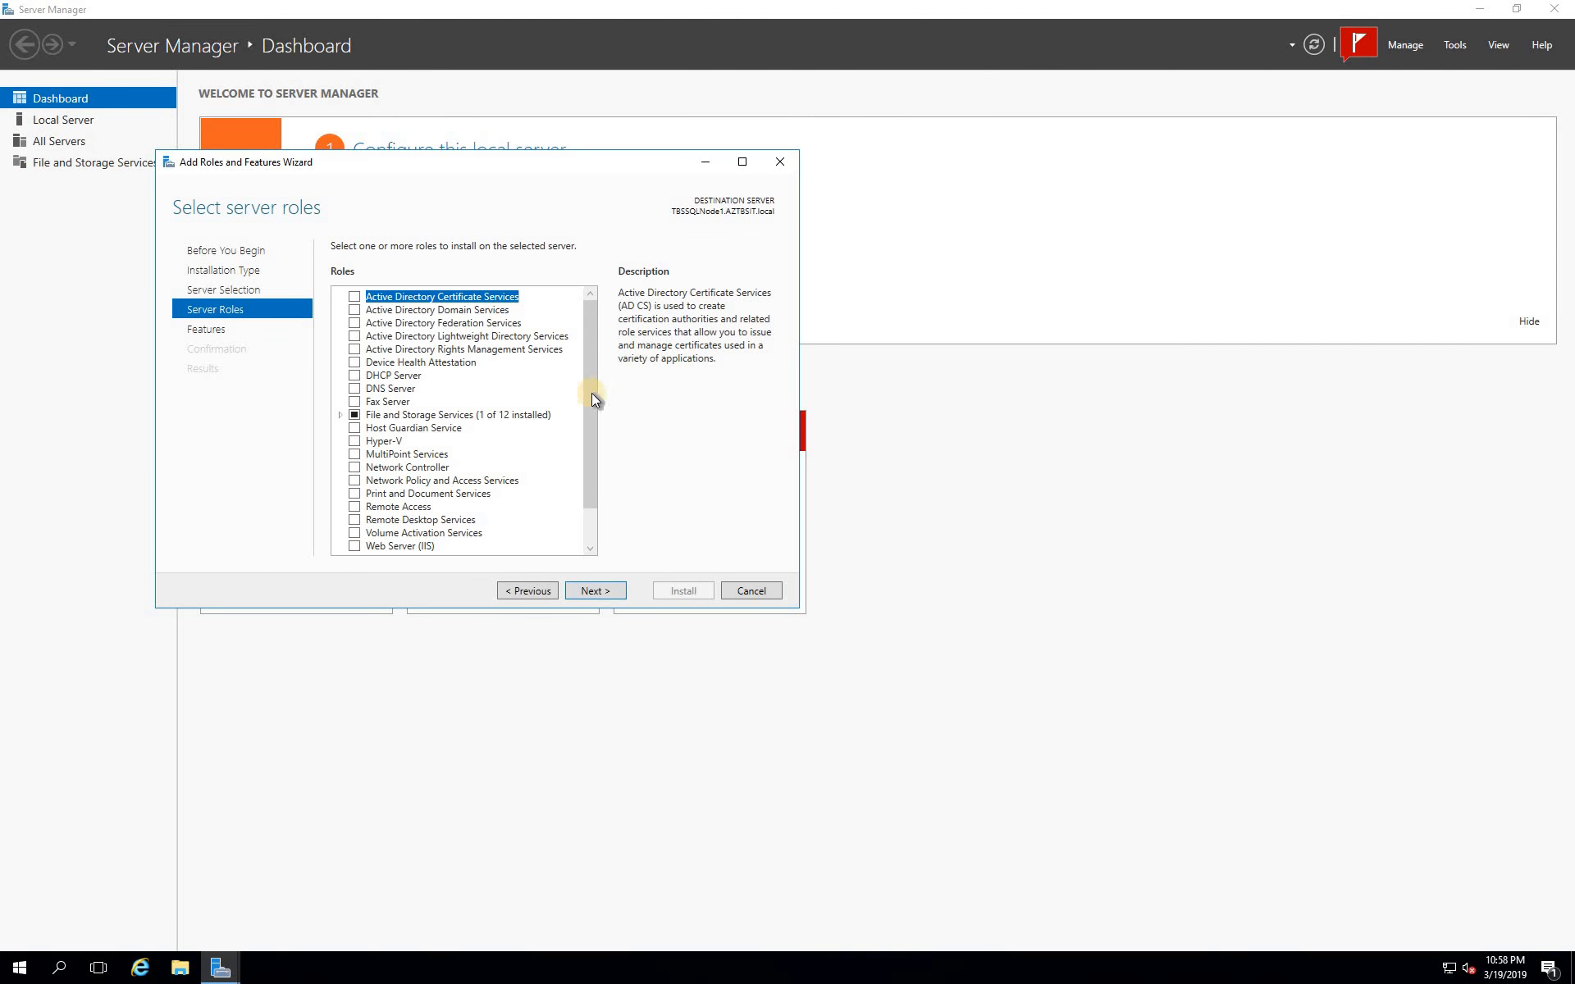
Install the Failover Clustering feature with its required management tools on TBSSQLNode1, leaving the server roles unchanged
left_click(603, 592)
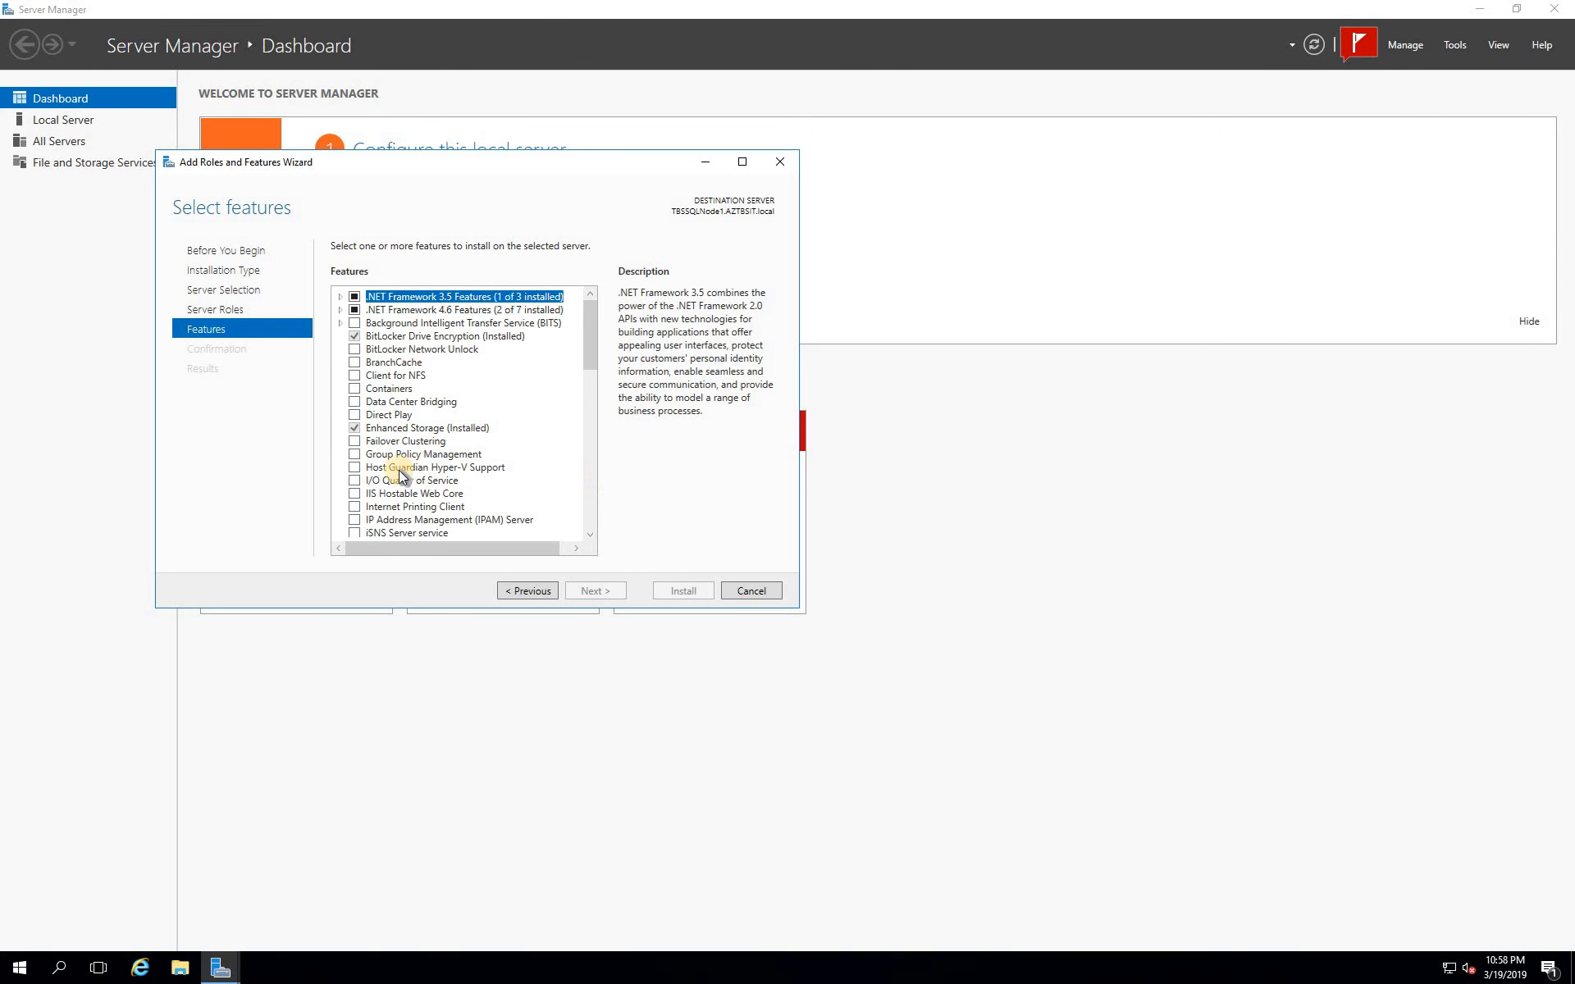
left_click(355, 441)
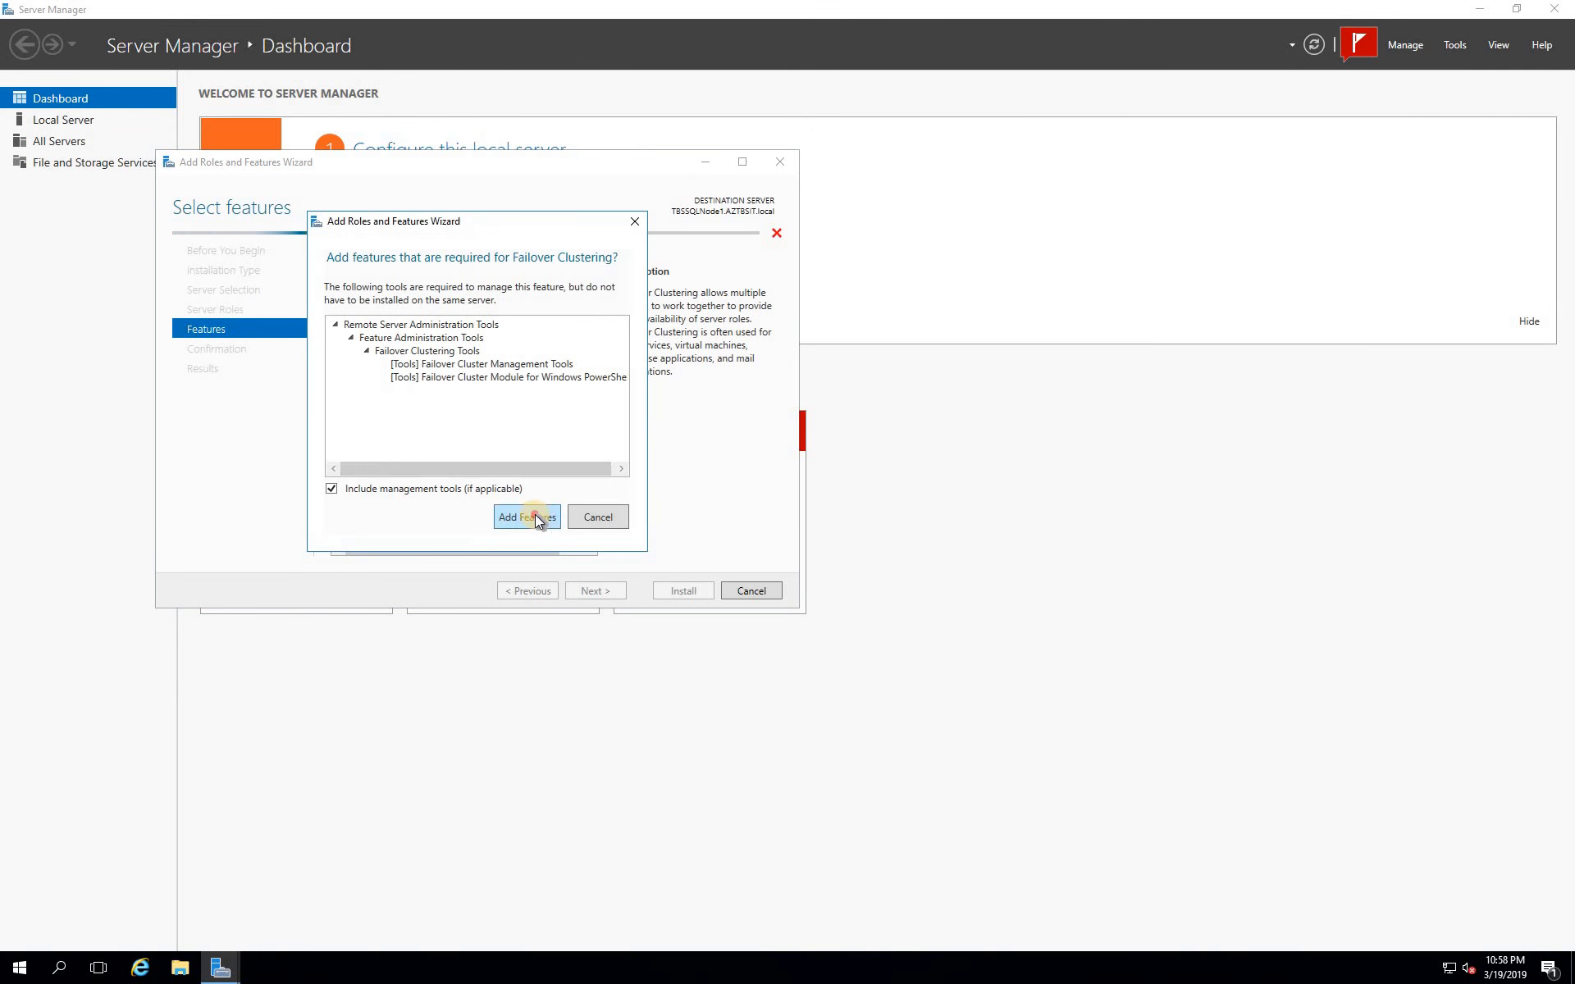
left_click(528, 516)
left_click(606, 590)
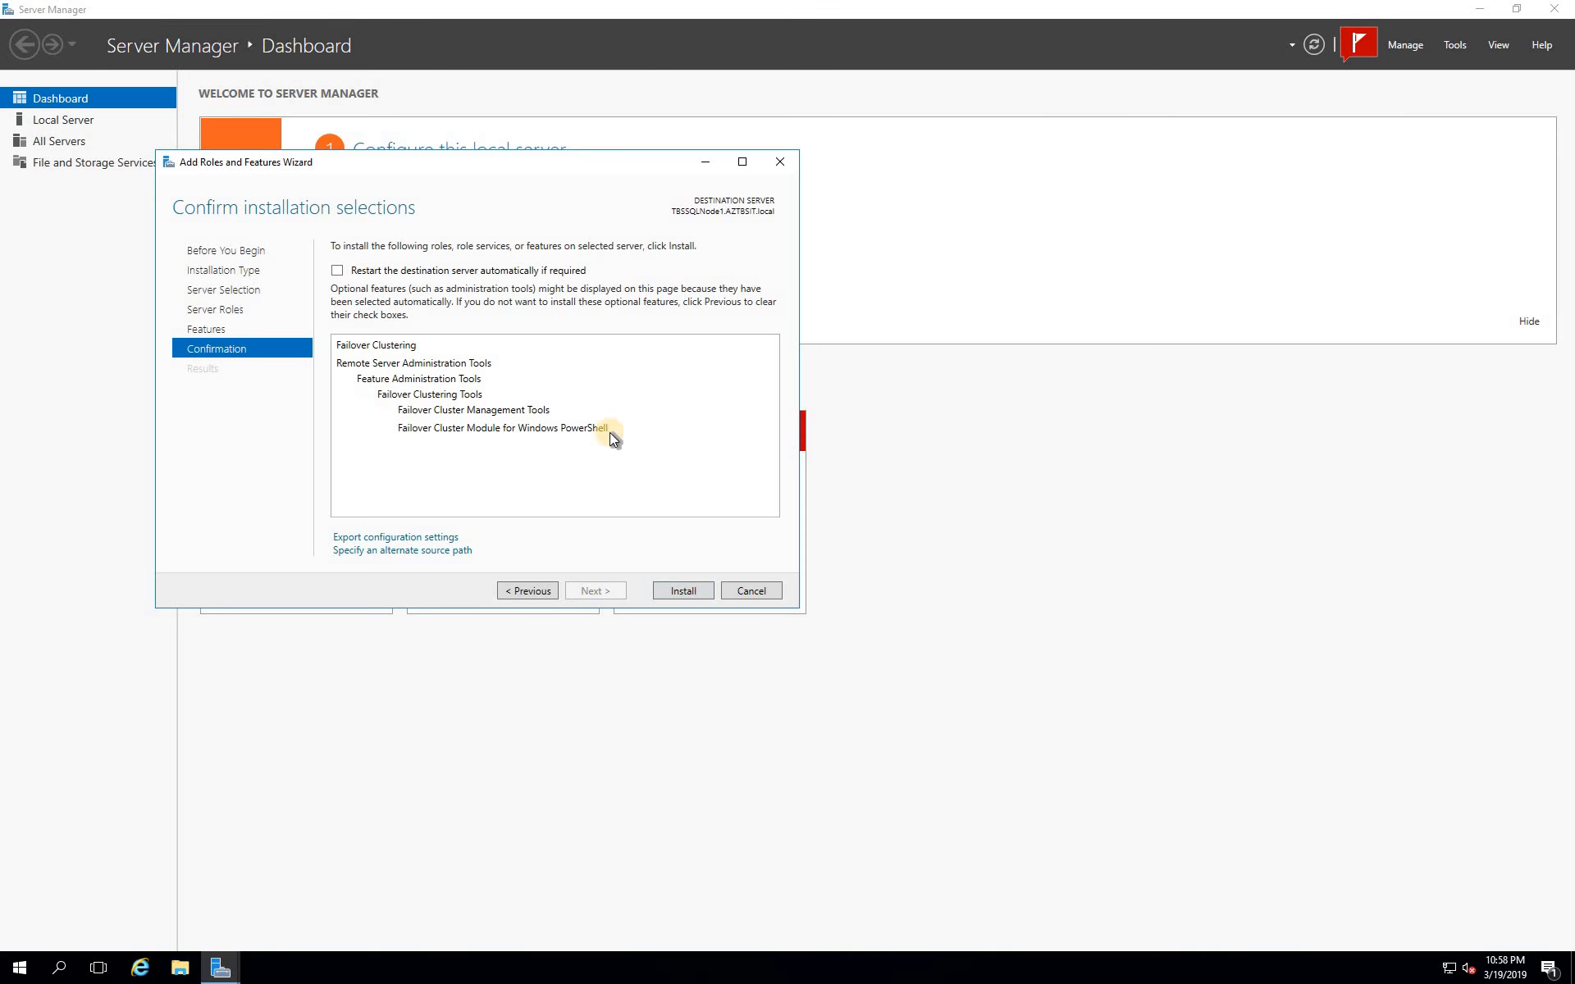
left_click(695, 594)
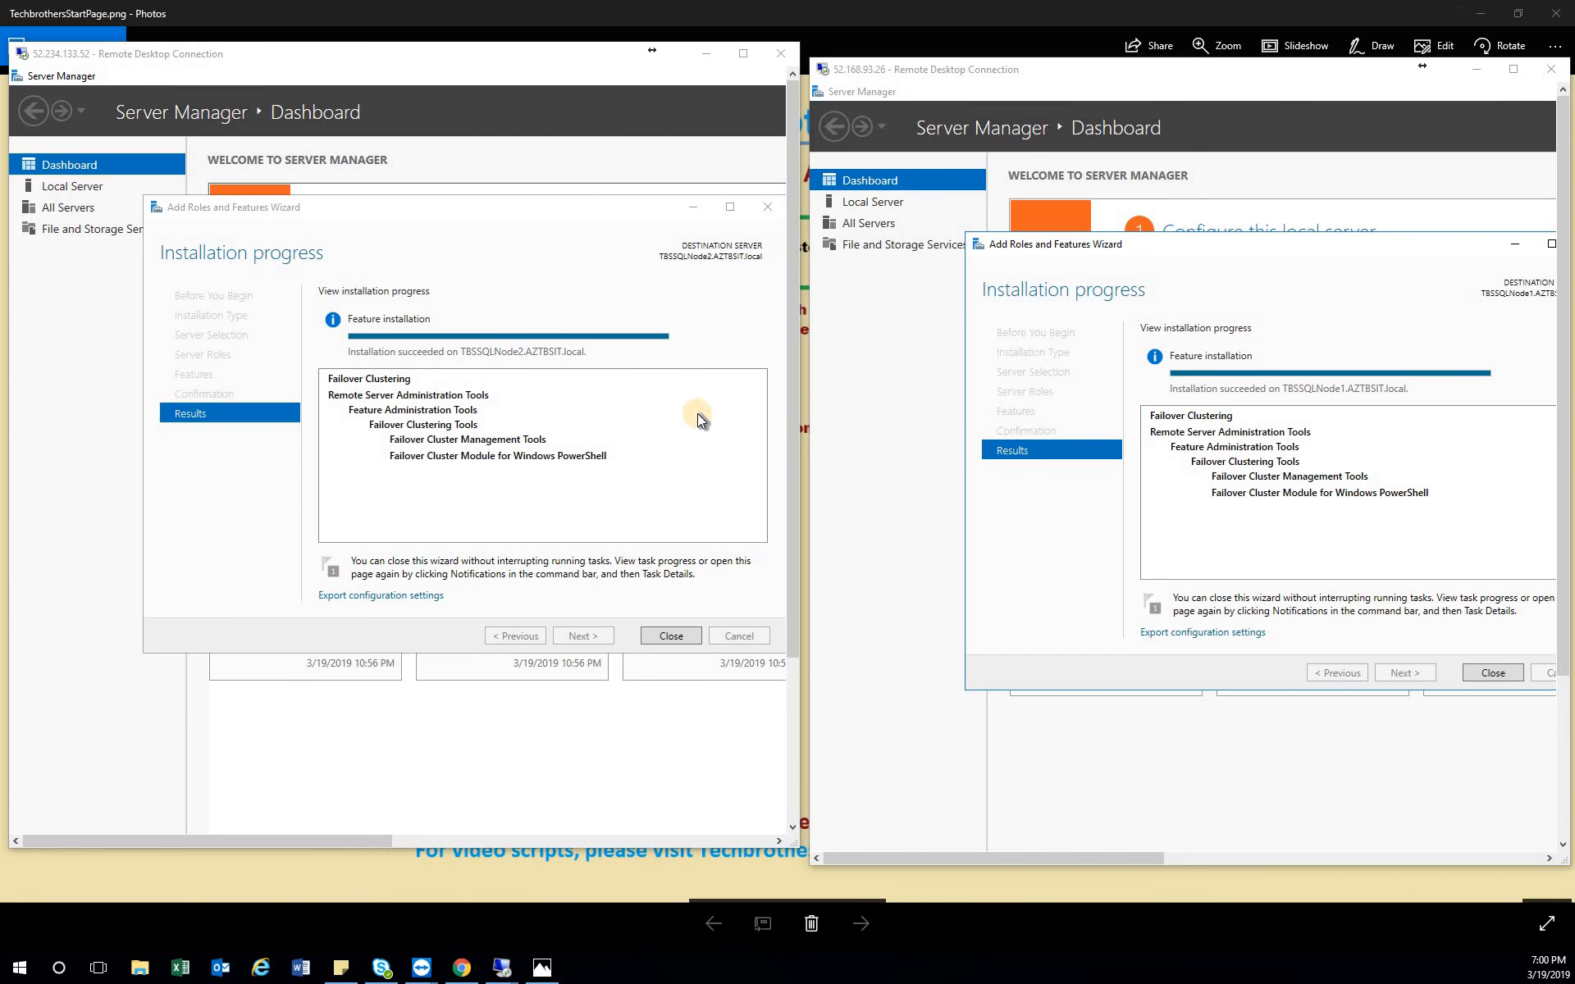
Close the completed Add Roles and Features wizards in both the TBSSQLNode2 and TBSSQLNode1 sessions
left_click(579, 410)
left_click(681, 647)
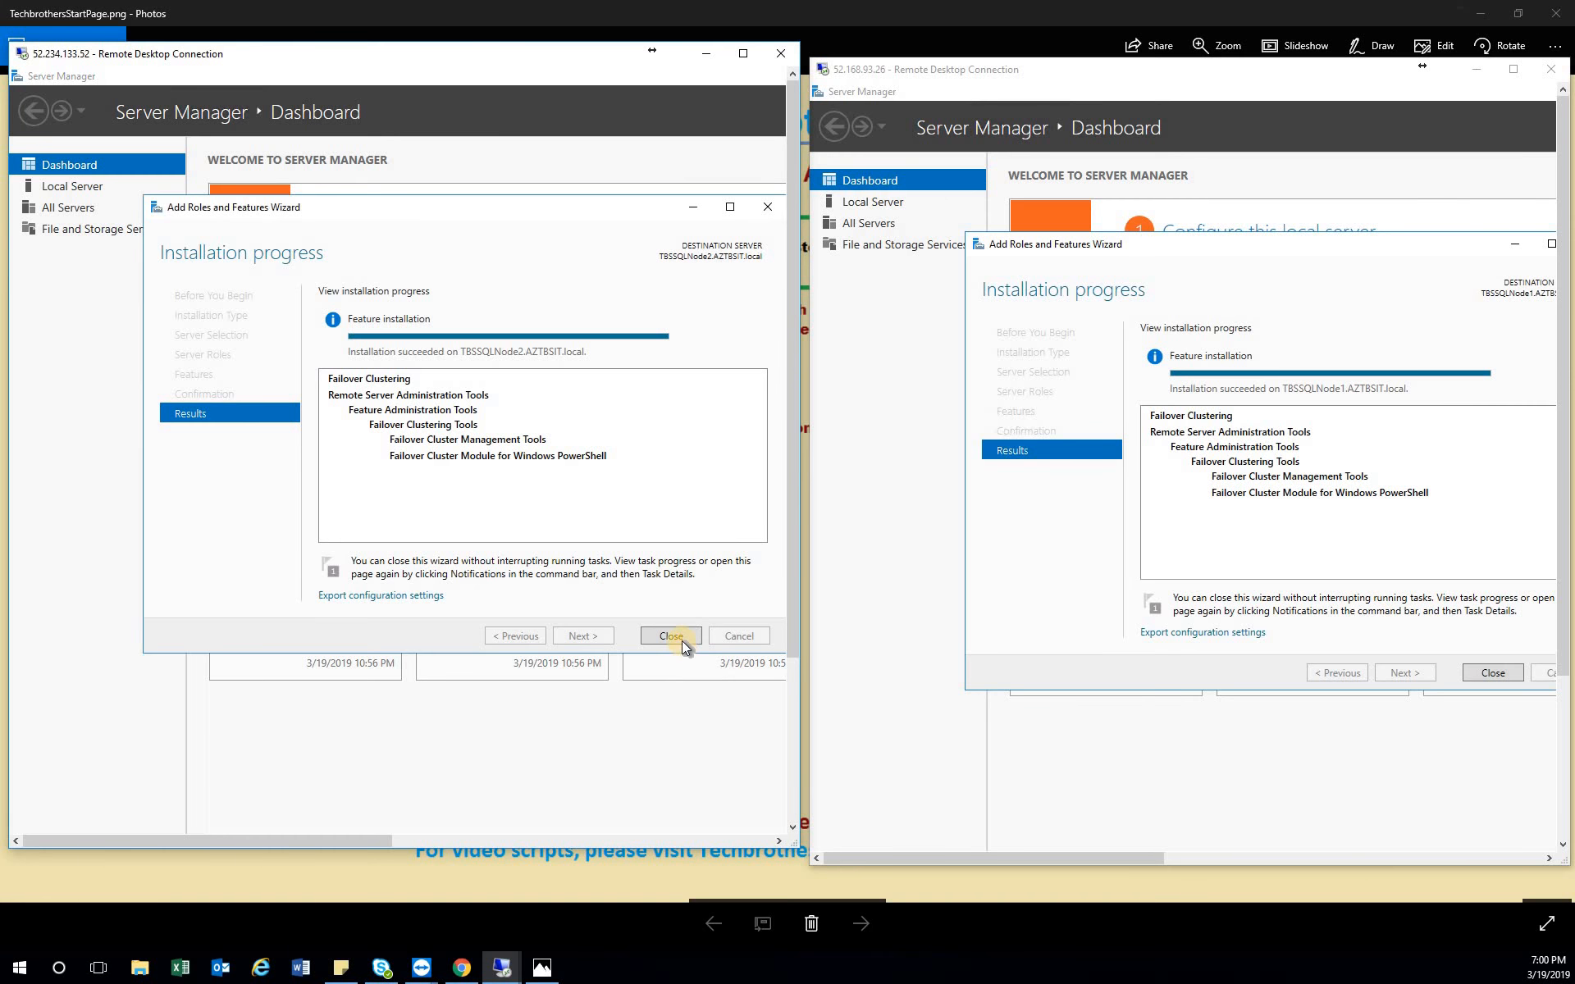
left_click(1492, 671)
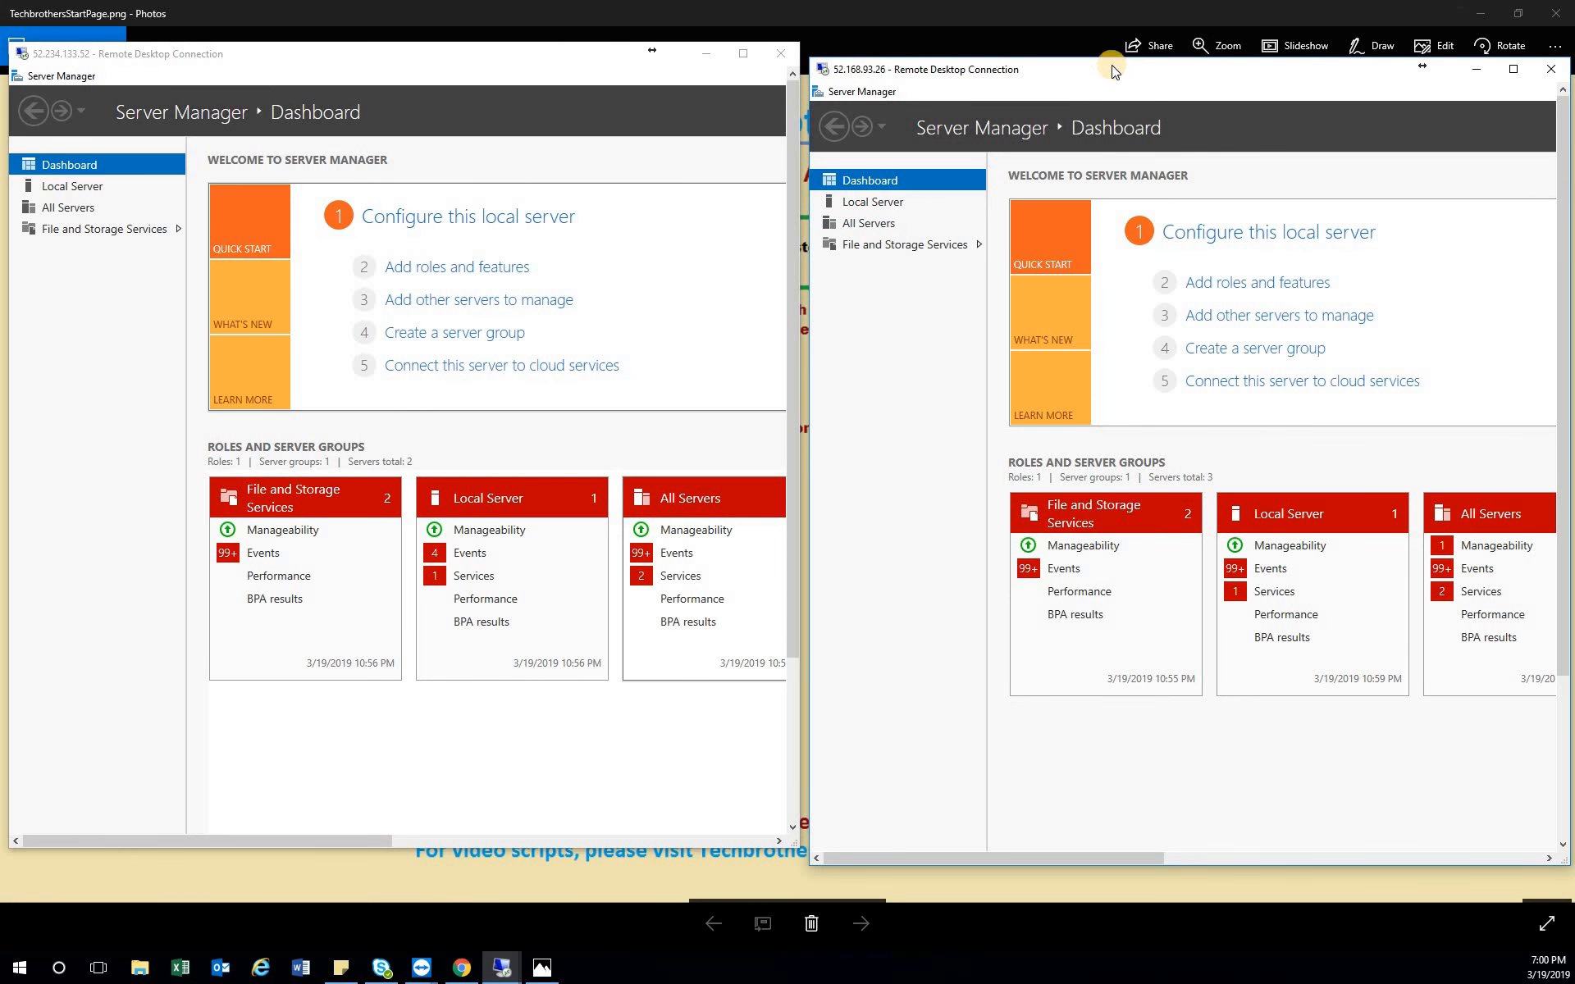
Minimize the TBSSQLNode2 session, show TBSSQLNode1 full screen, and open Failover Cluster Manager on it
left_click(704, 56)
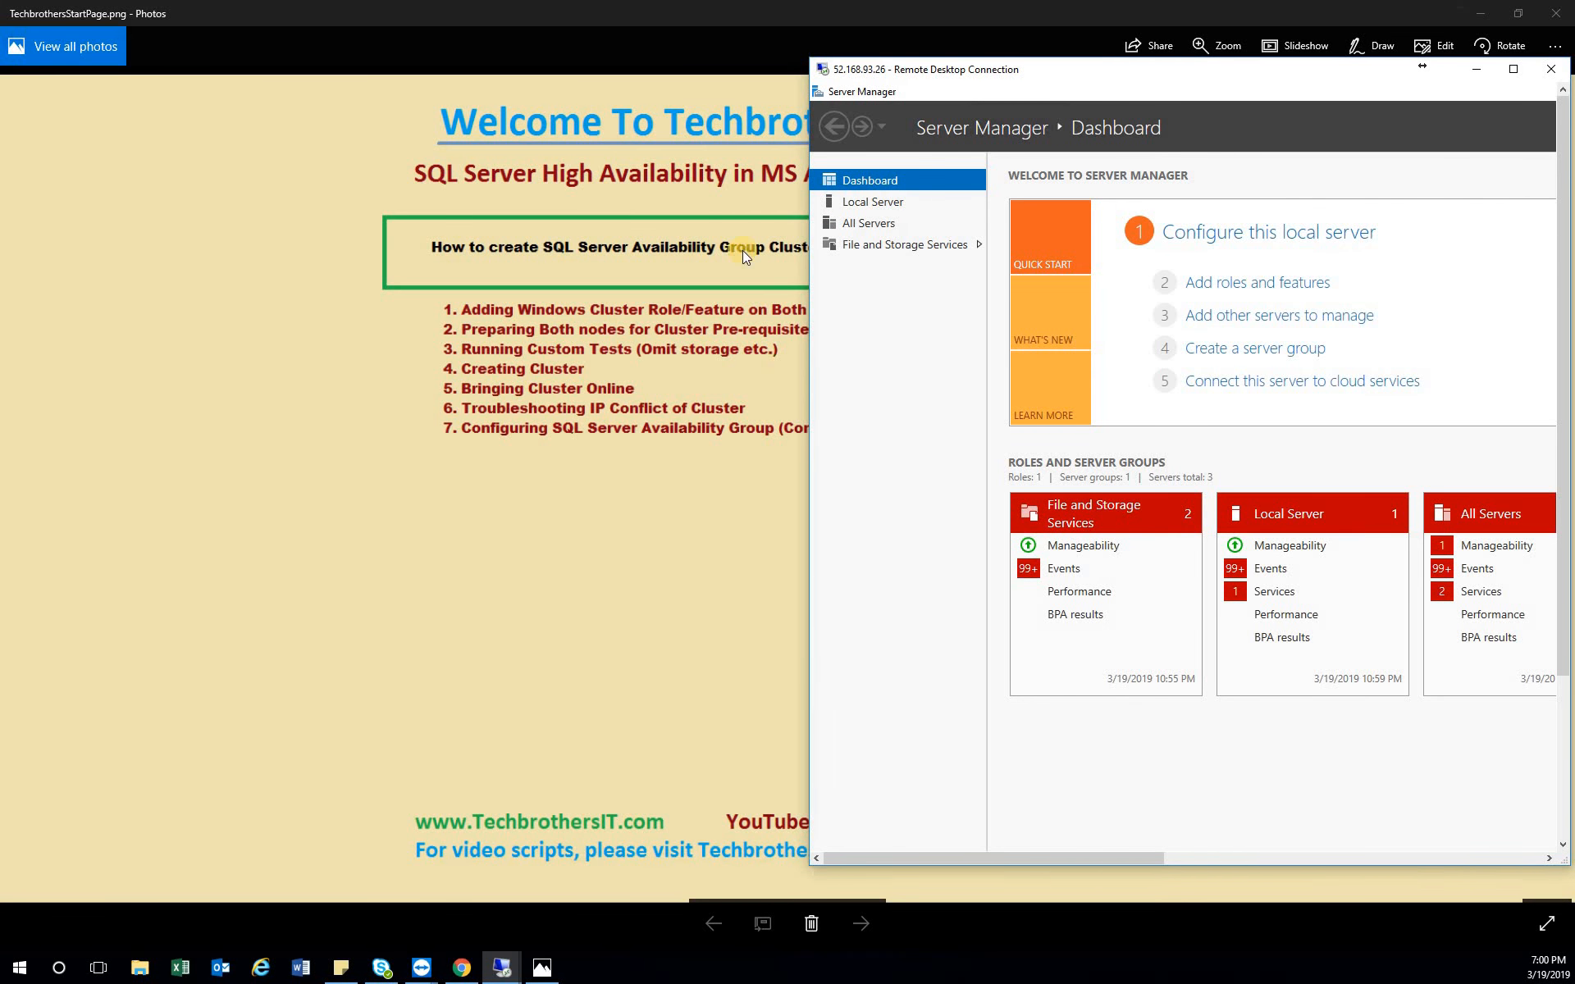
left_click_drag(1091, 81, 625, 69)
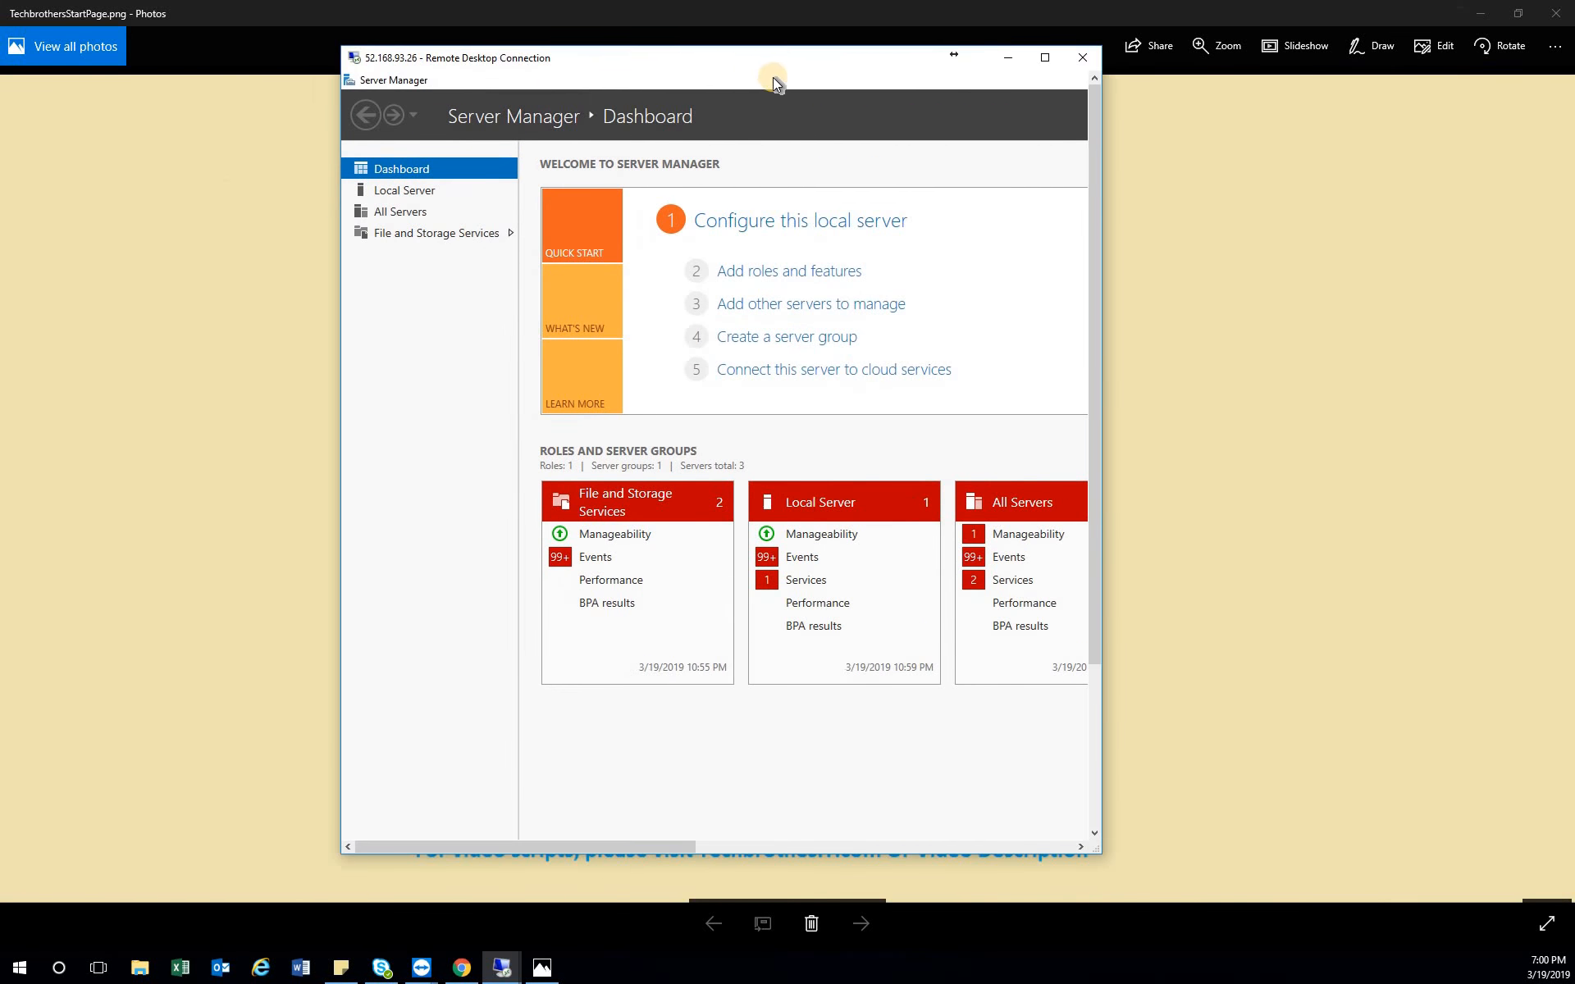
left_click(1046, 57)
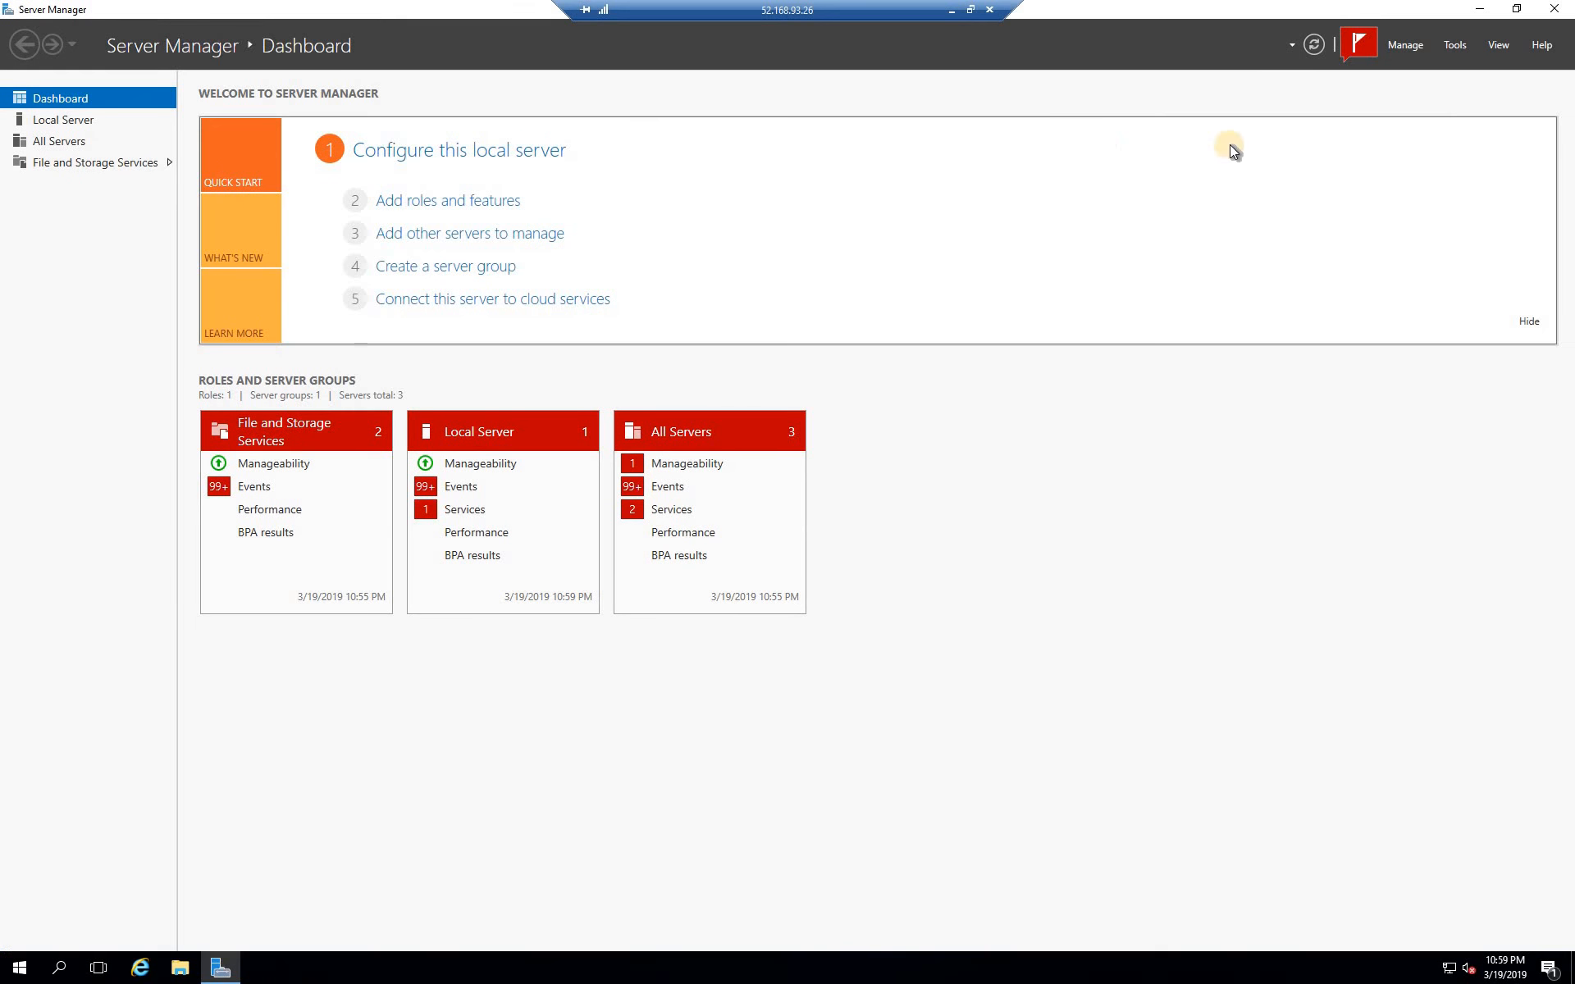
left_click(1457, 42)
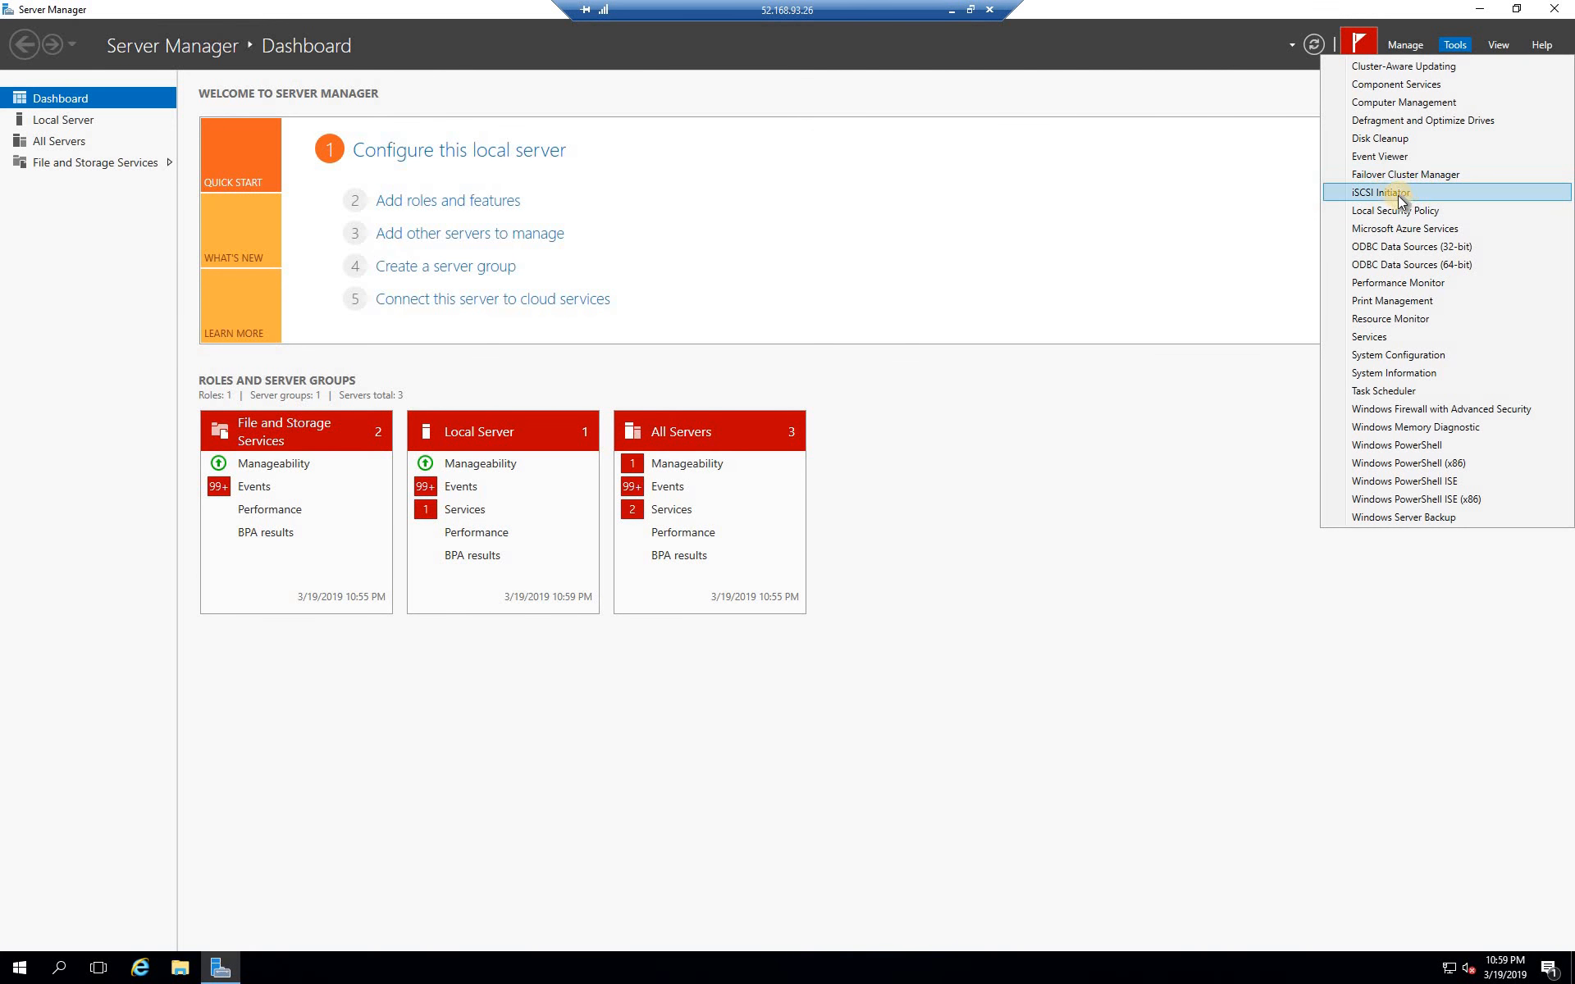
left_click(1405, 174)
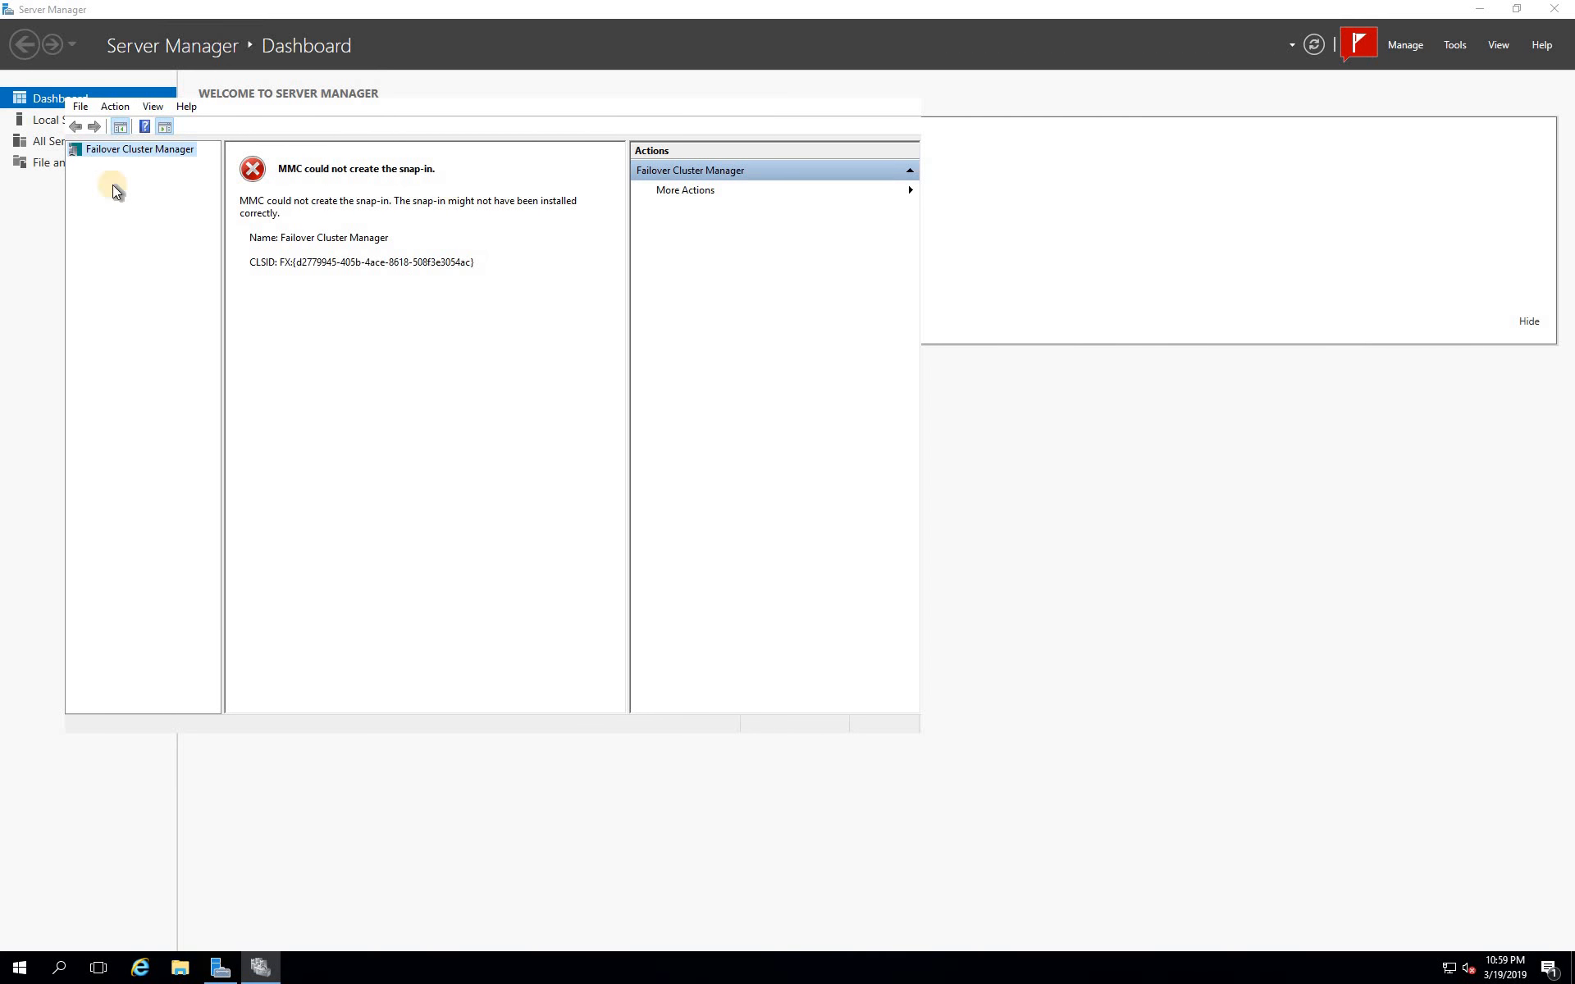
right_click(115, 150)
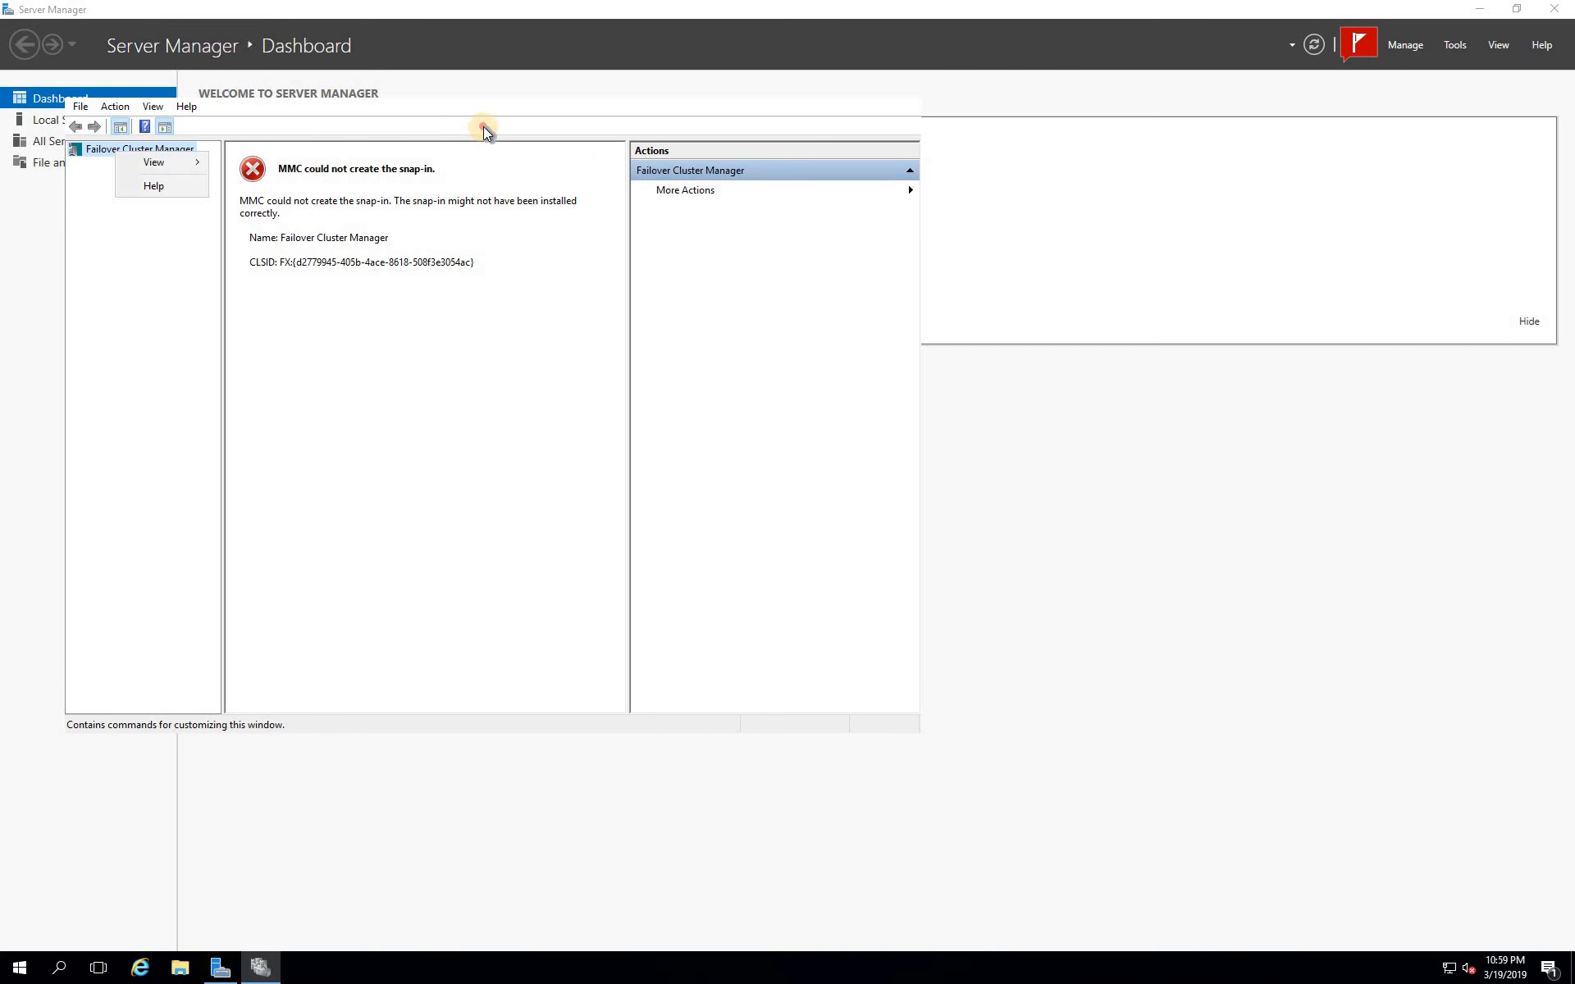
left_click(440, 174)
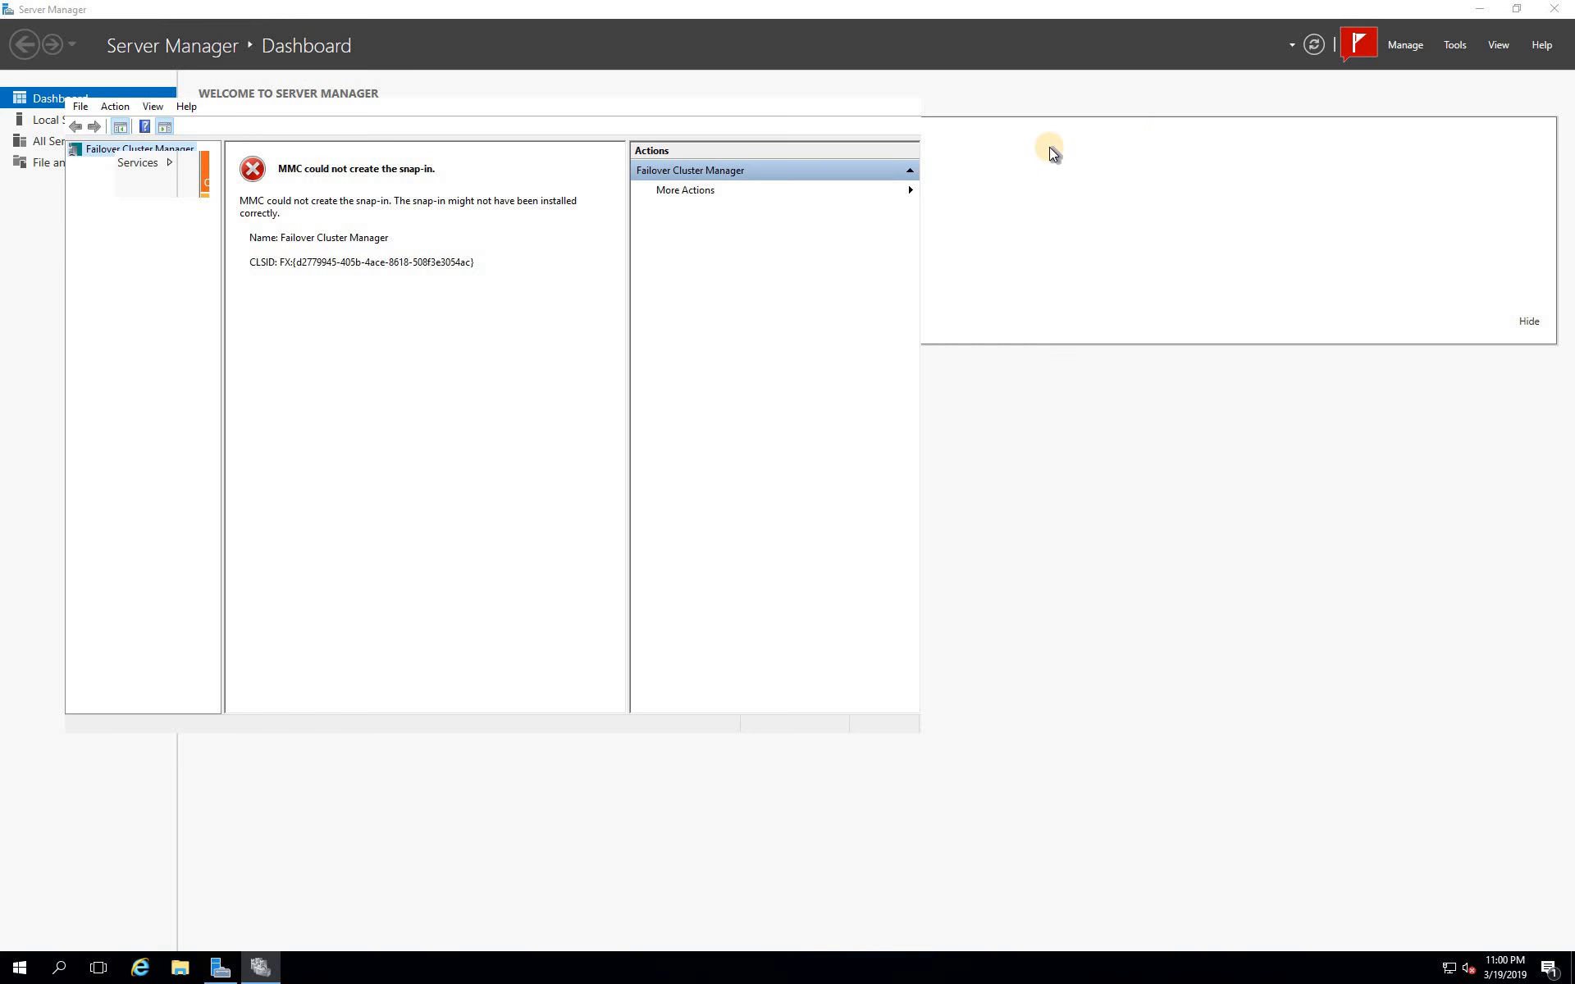
left_click(271, 974)
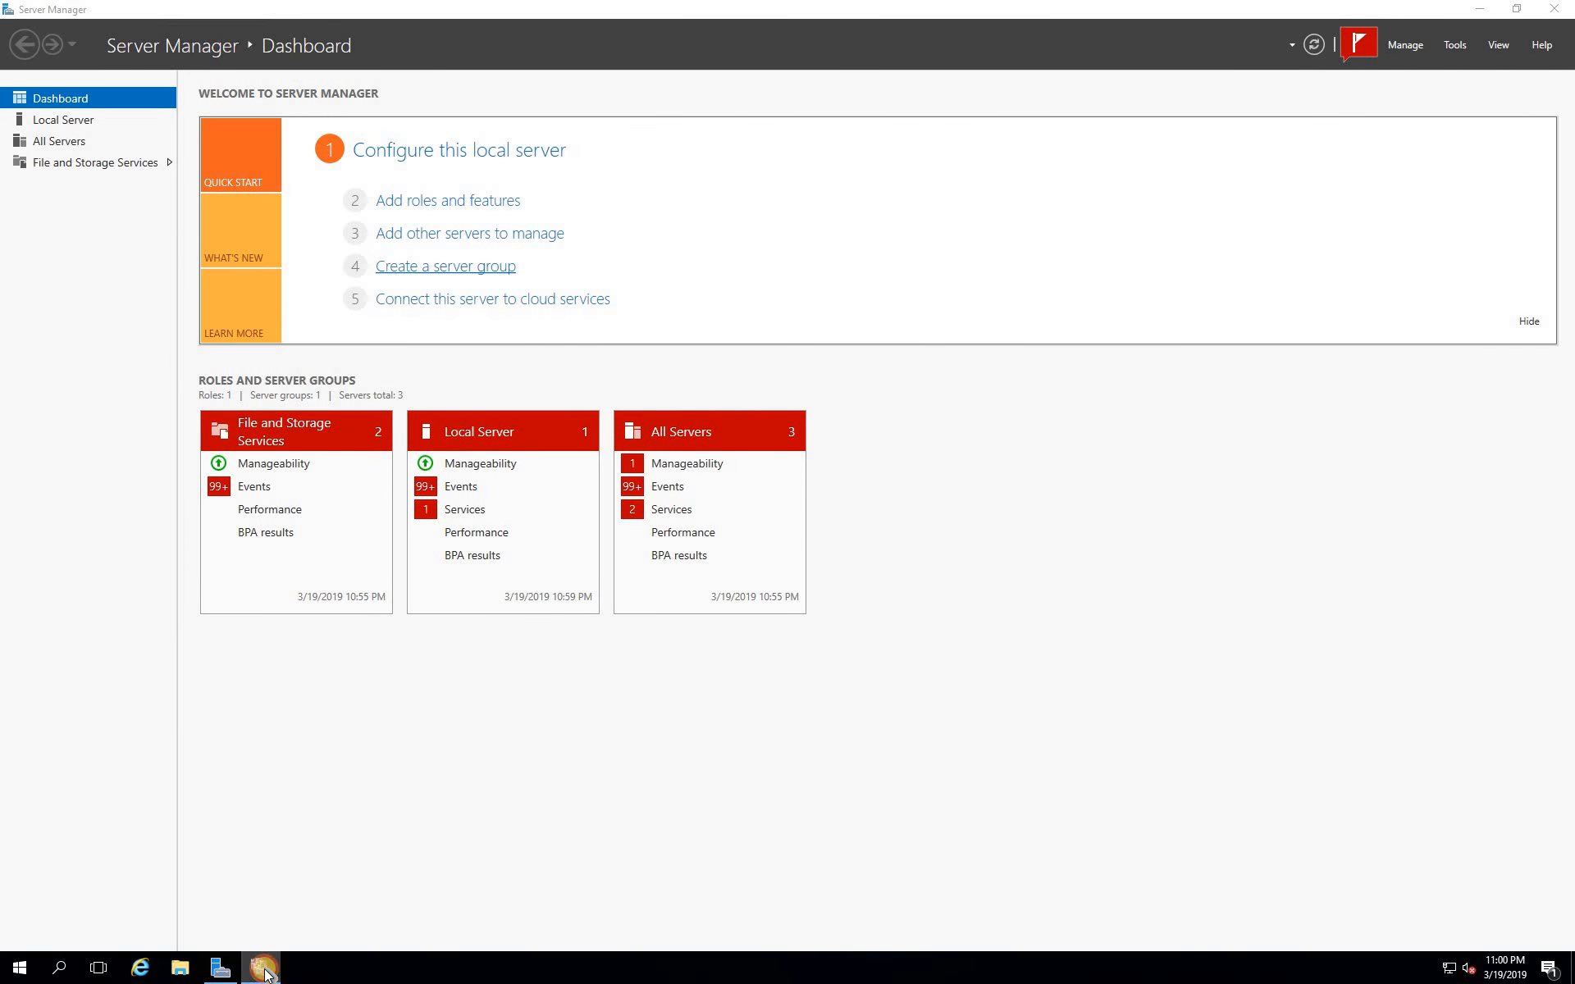
left_click(267, 974)
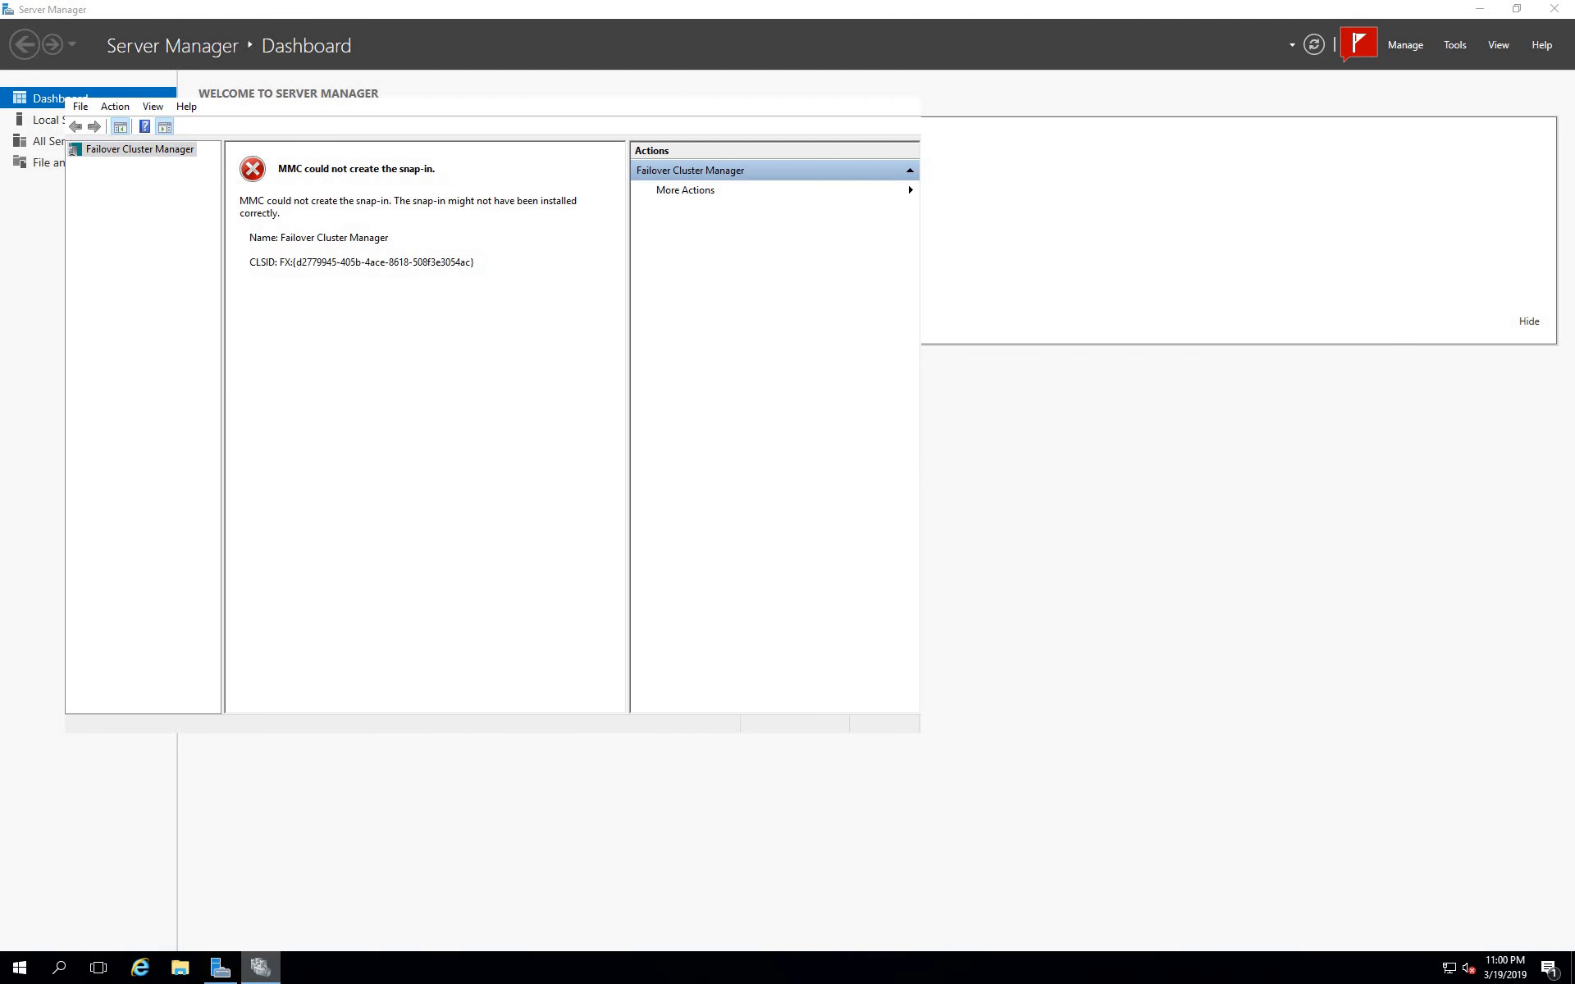
left_click(1107, 378)
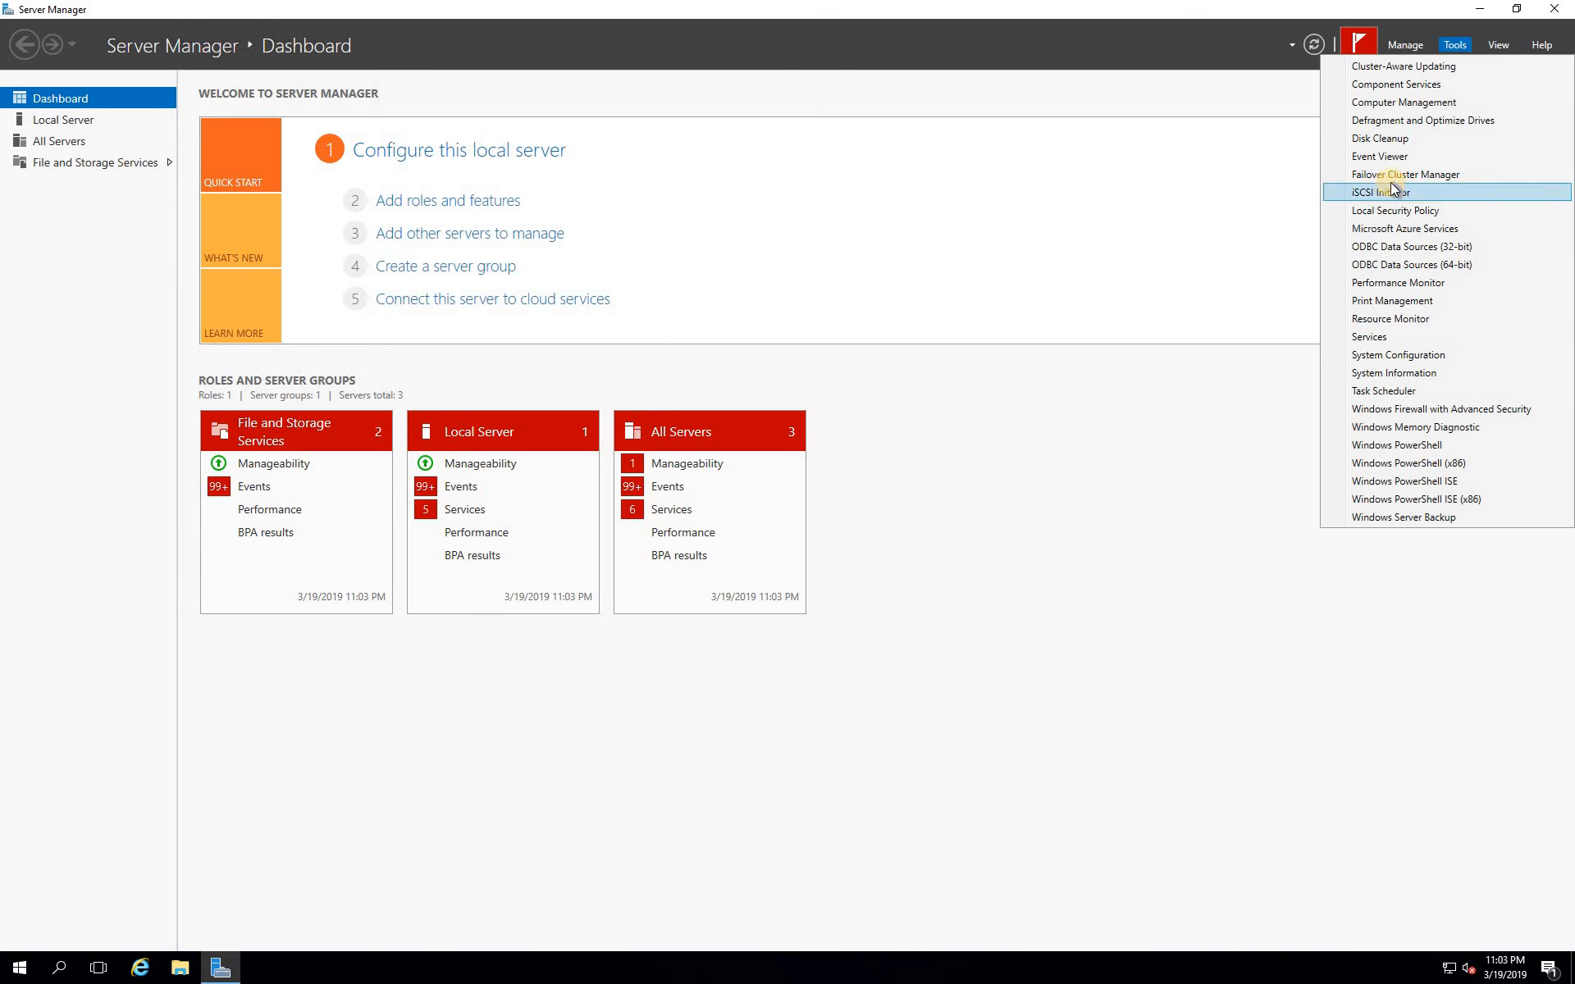
Reopen Failover Cluster Manager on TBSSQLNode1 and start the Validate a Configuration wizard
left_click(1387, 174)
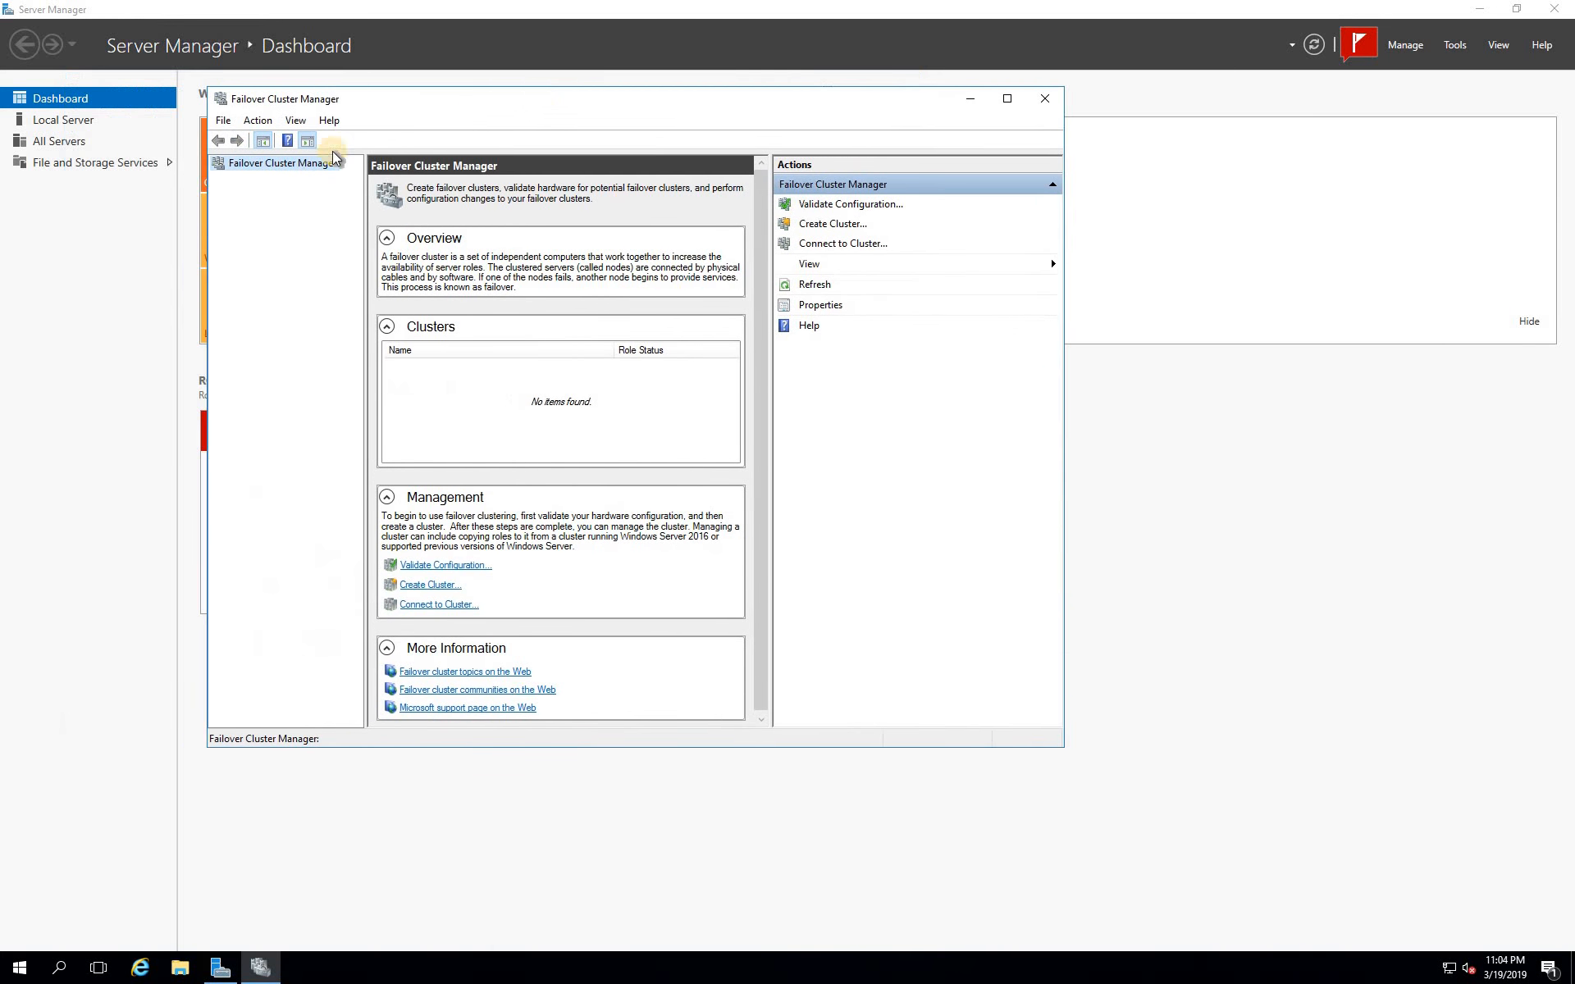
right_click(297, 171)
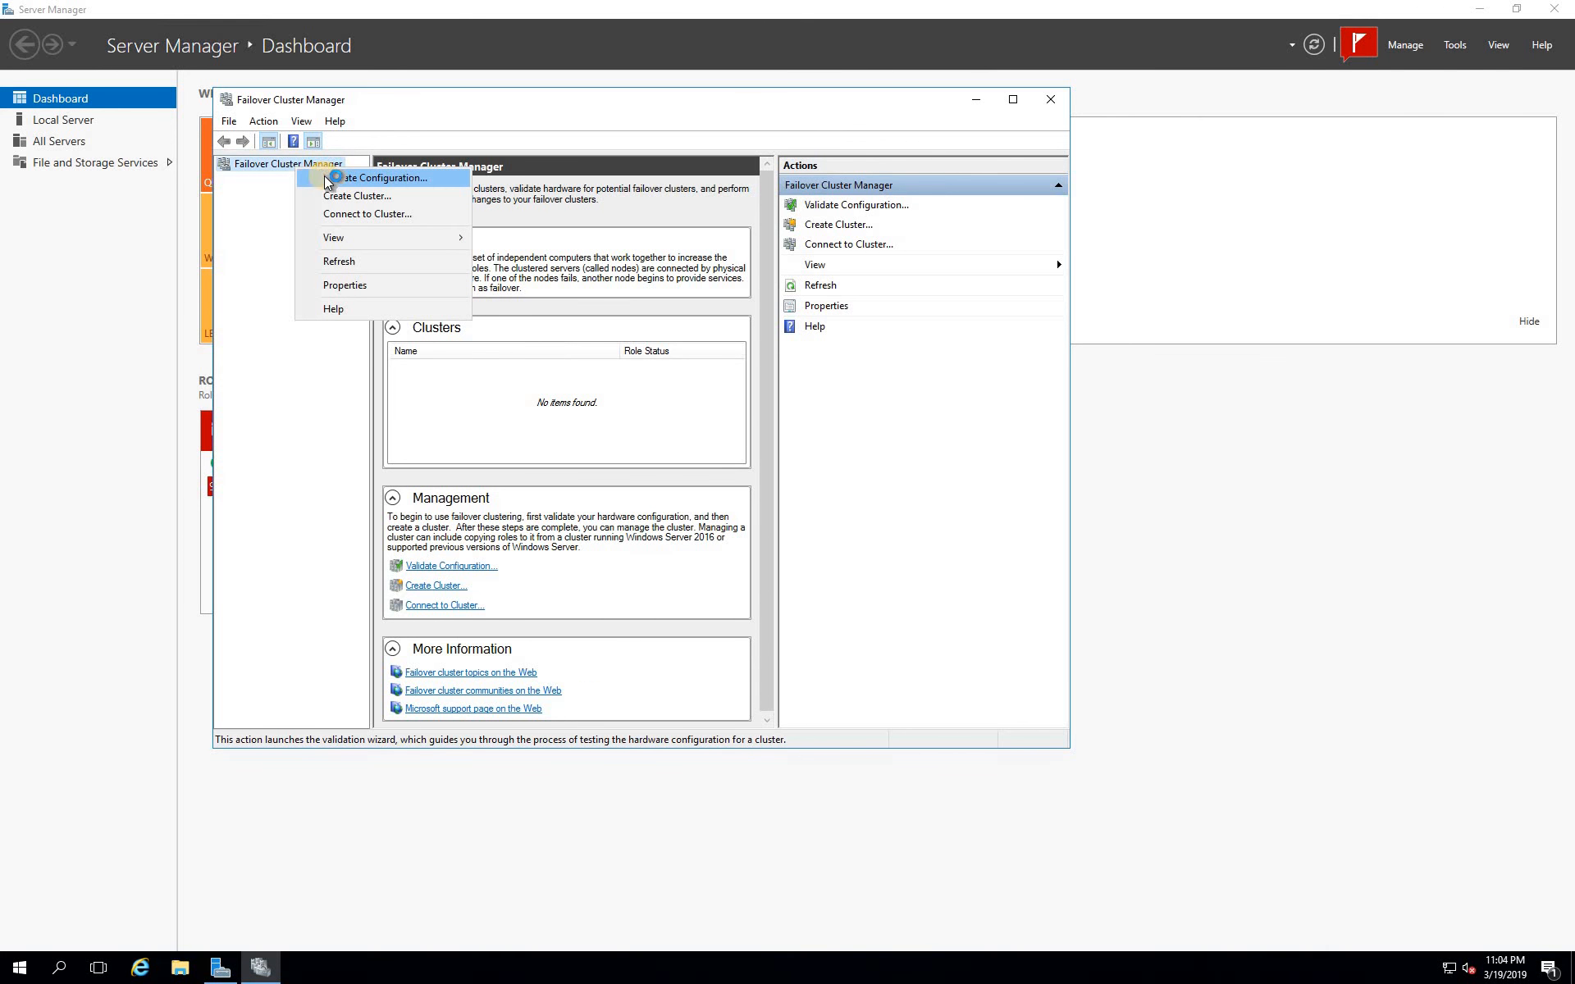
left_click(328, 178)
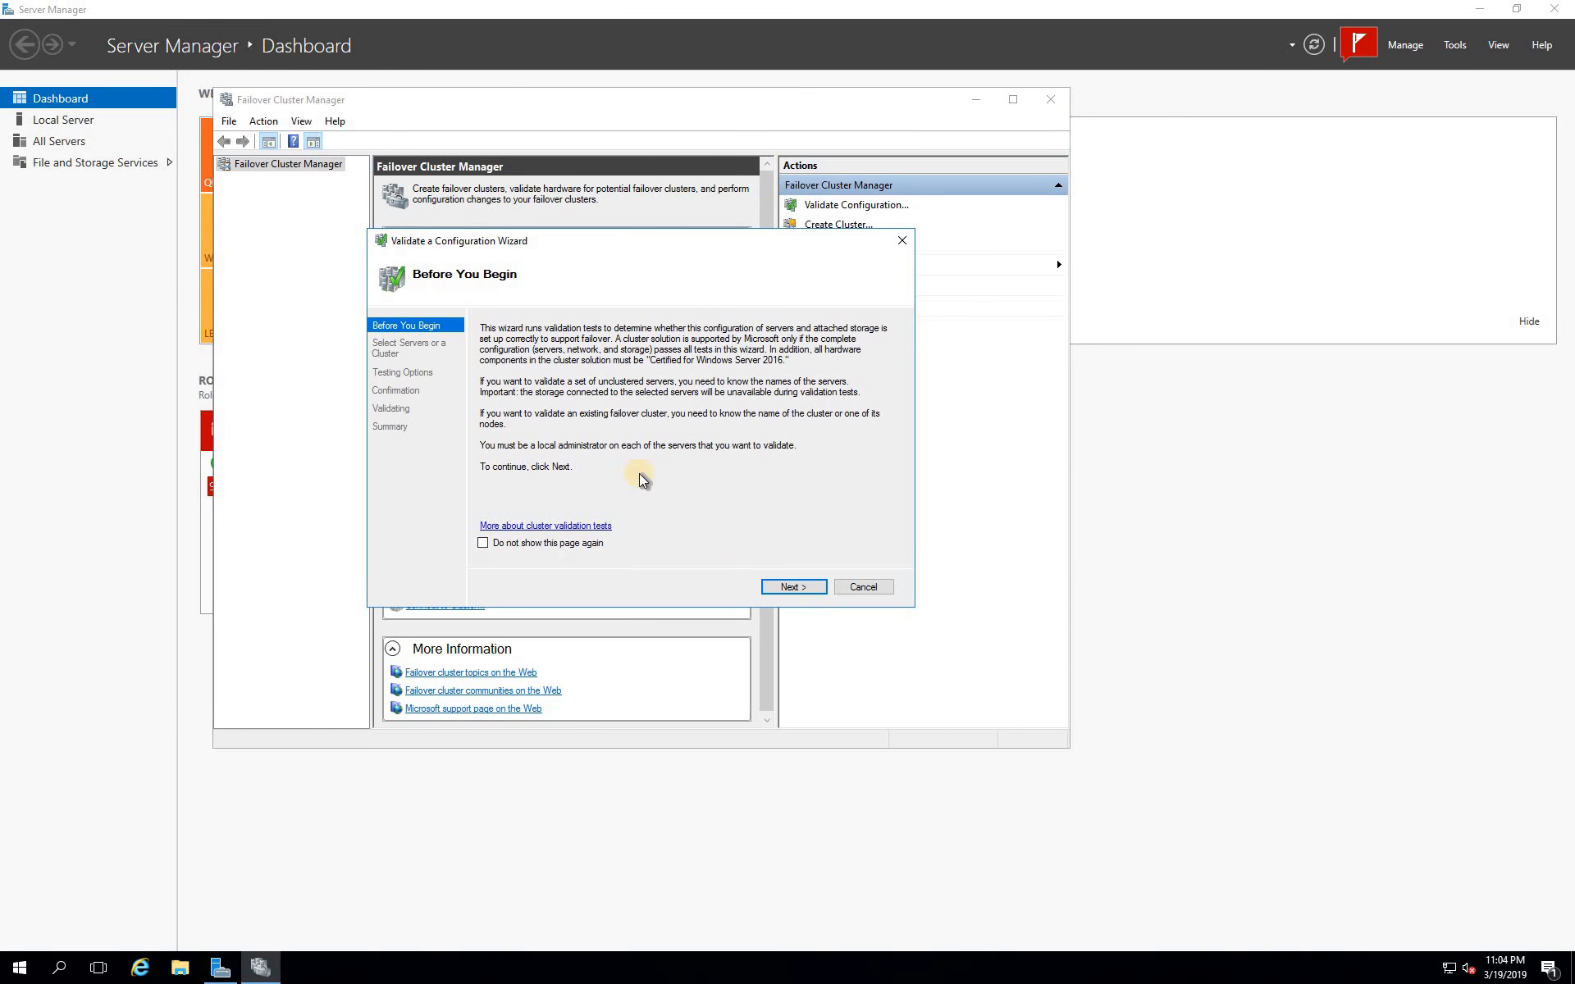
Add TBSSQLNode1 and TBSSQLNode2 as the servers to validate and continue to the testing options
left_click(792, 587)
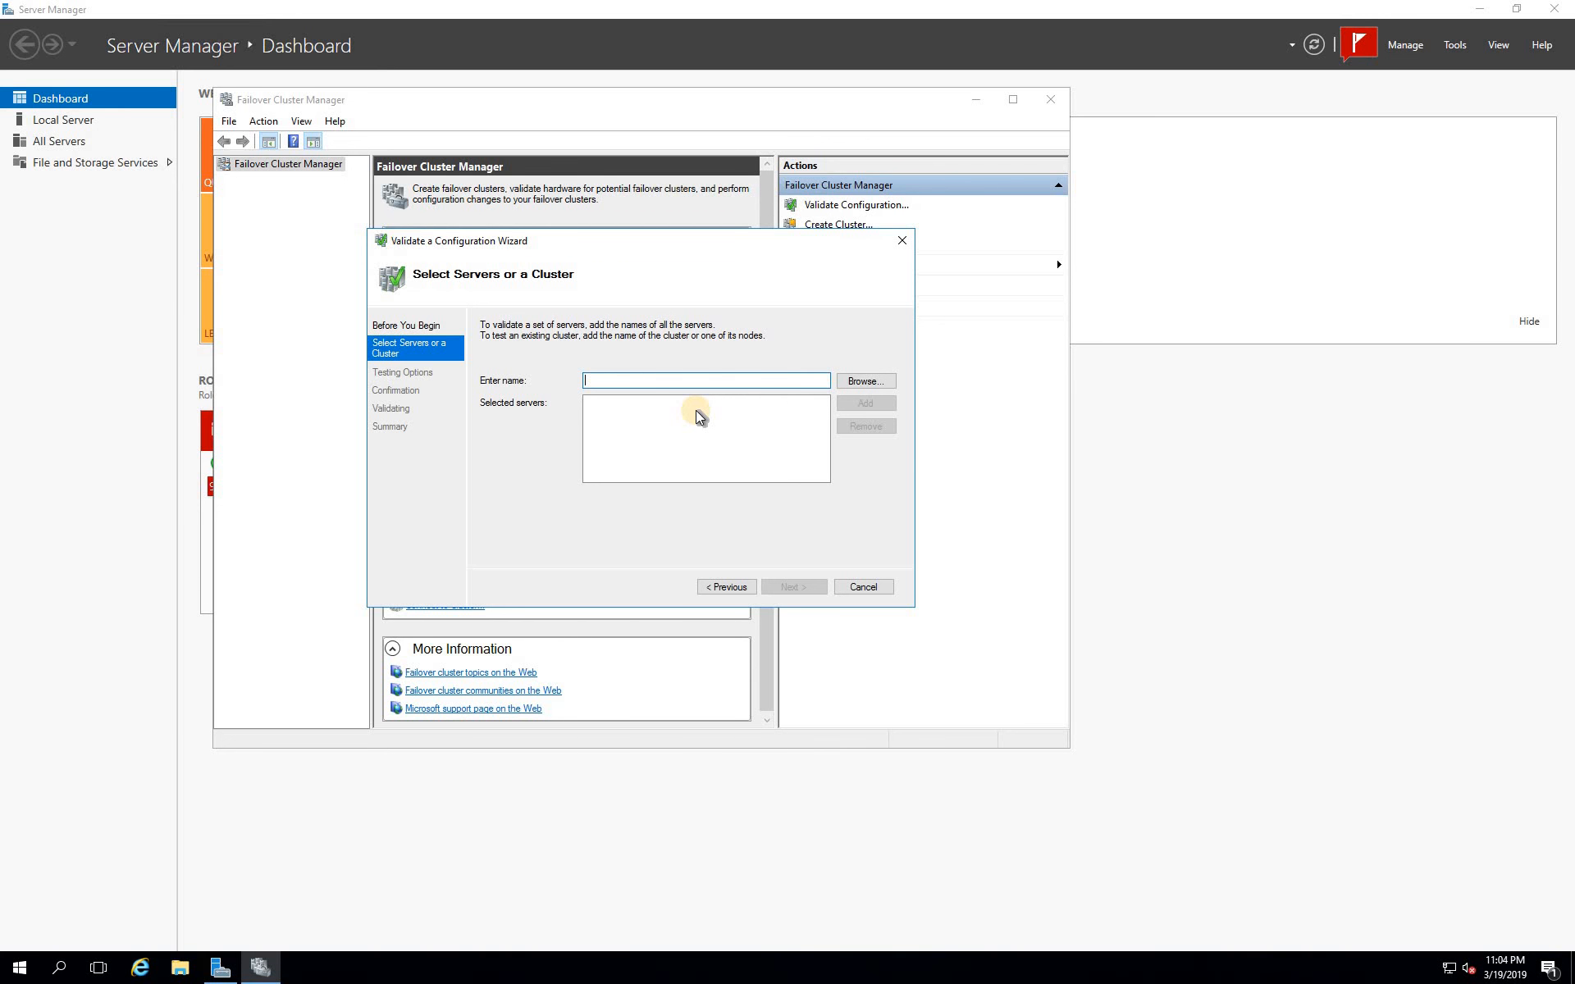
type("TBSSQLNode")
type("1;TBS")
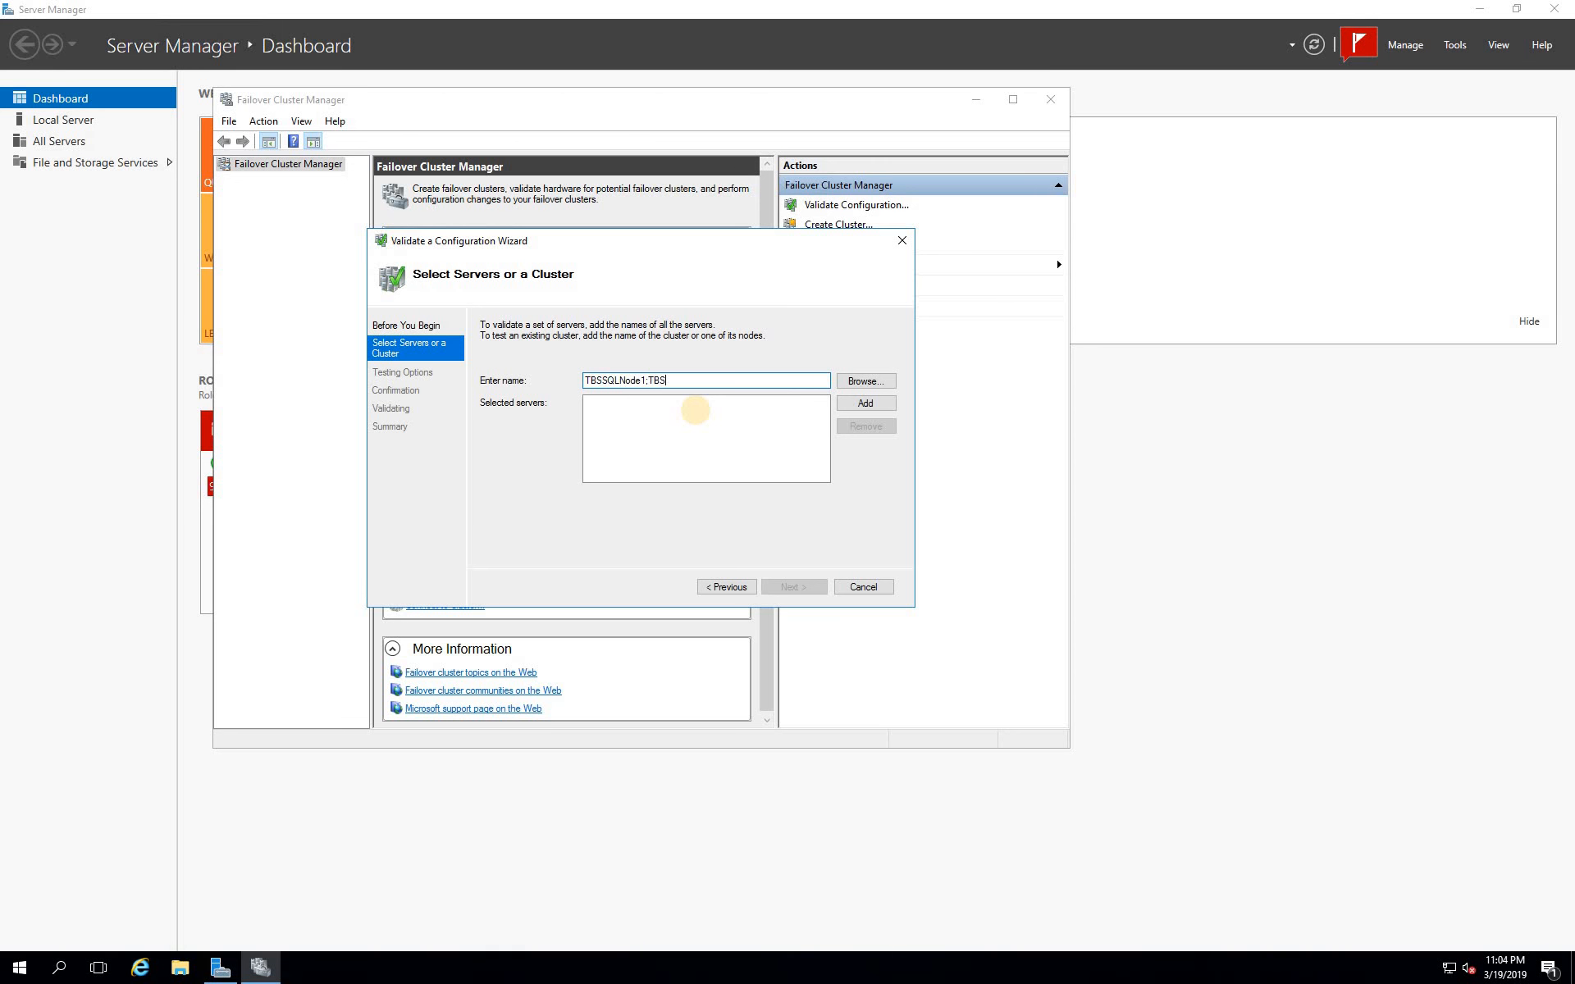
type("SQLNode2")
left_click(861, 404)
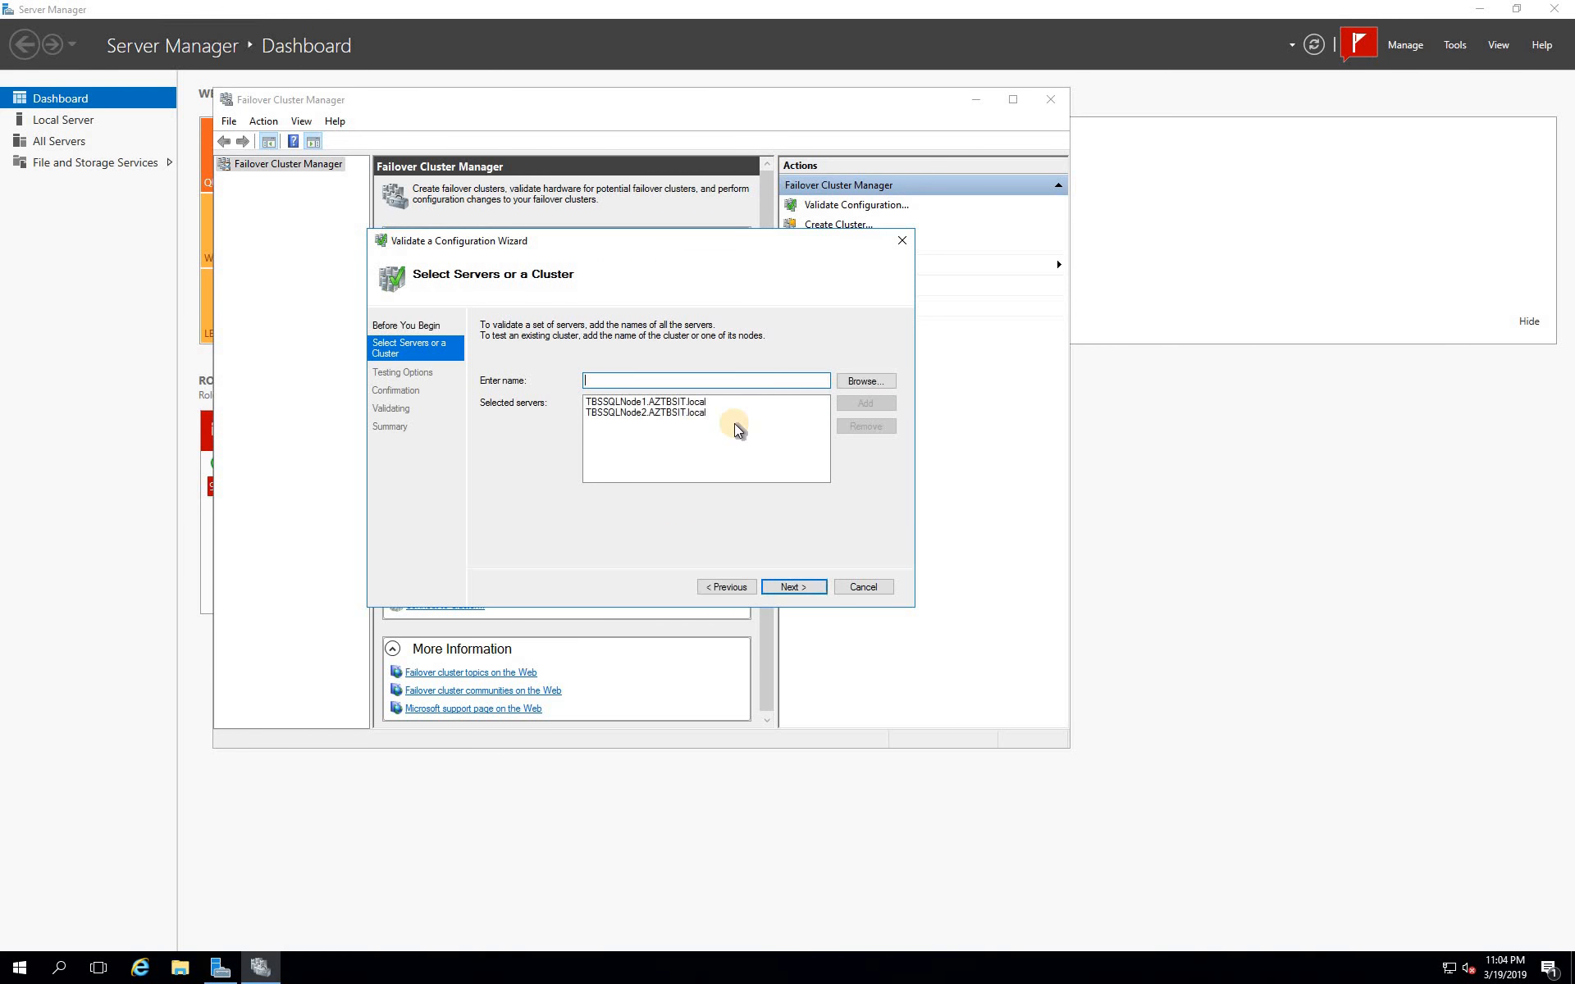
left_click(794, 587)
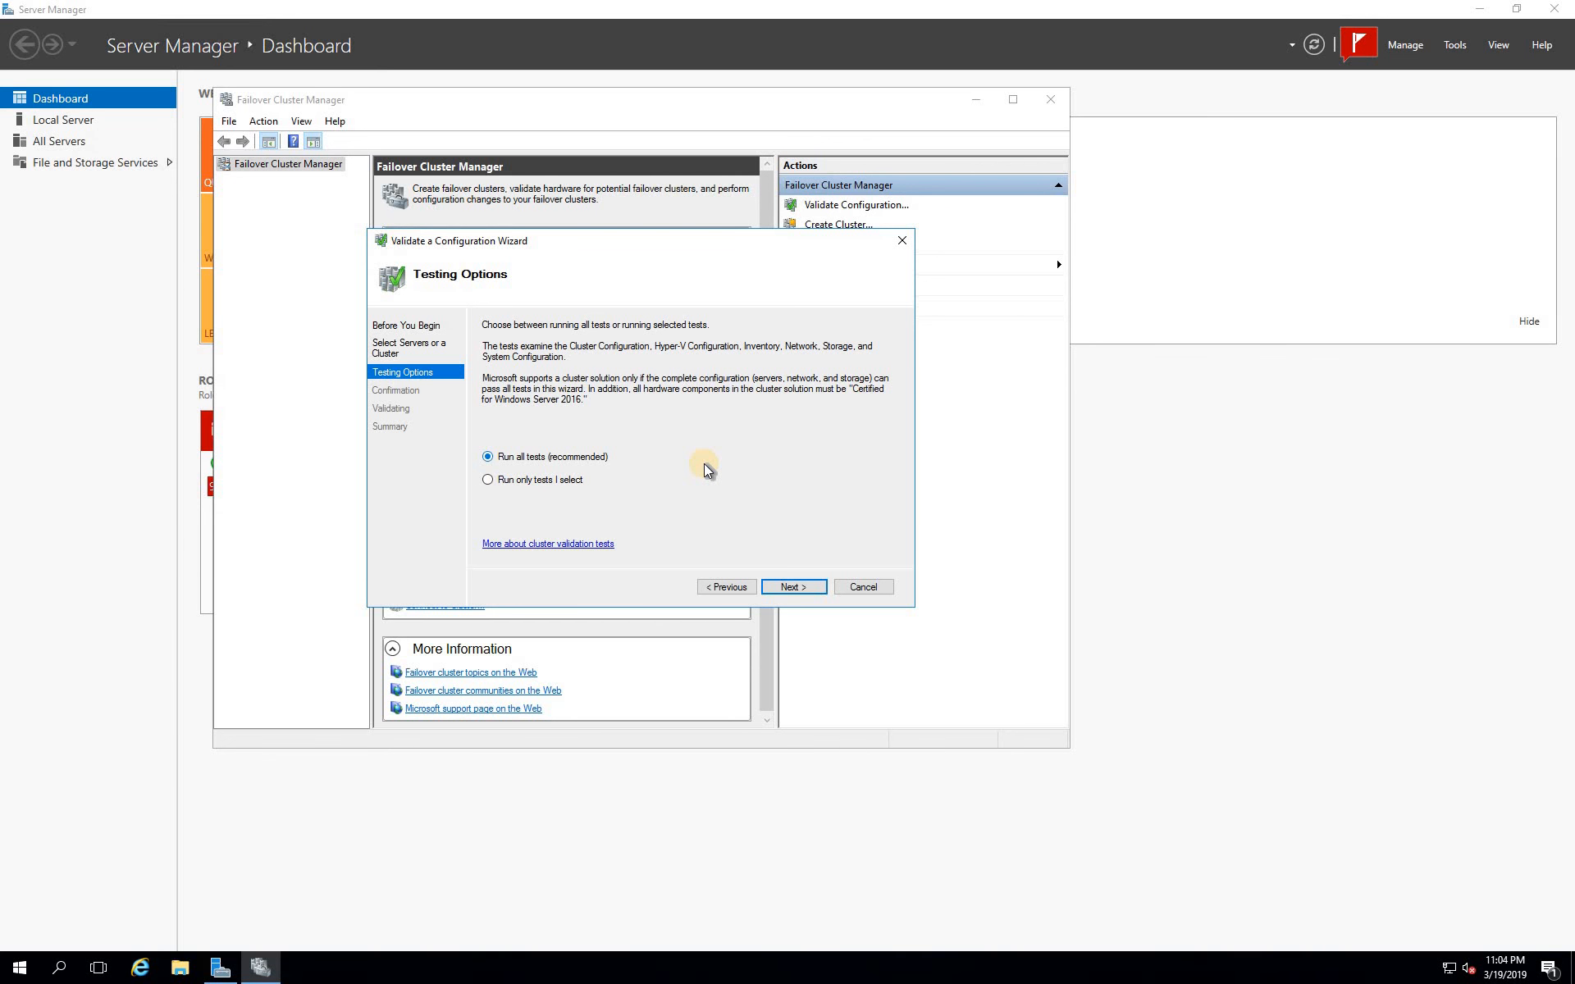
Choose to run only selected tests, exclude the Storage tests, and run the validation on both nodes
left_click(489, 480)
left_click(811, 588)
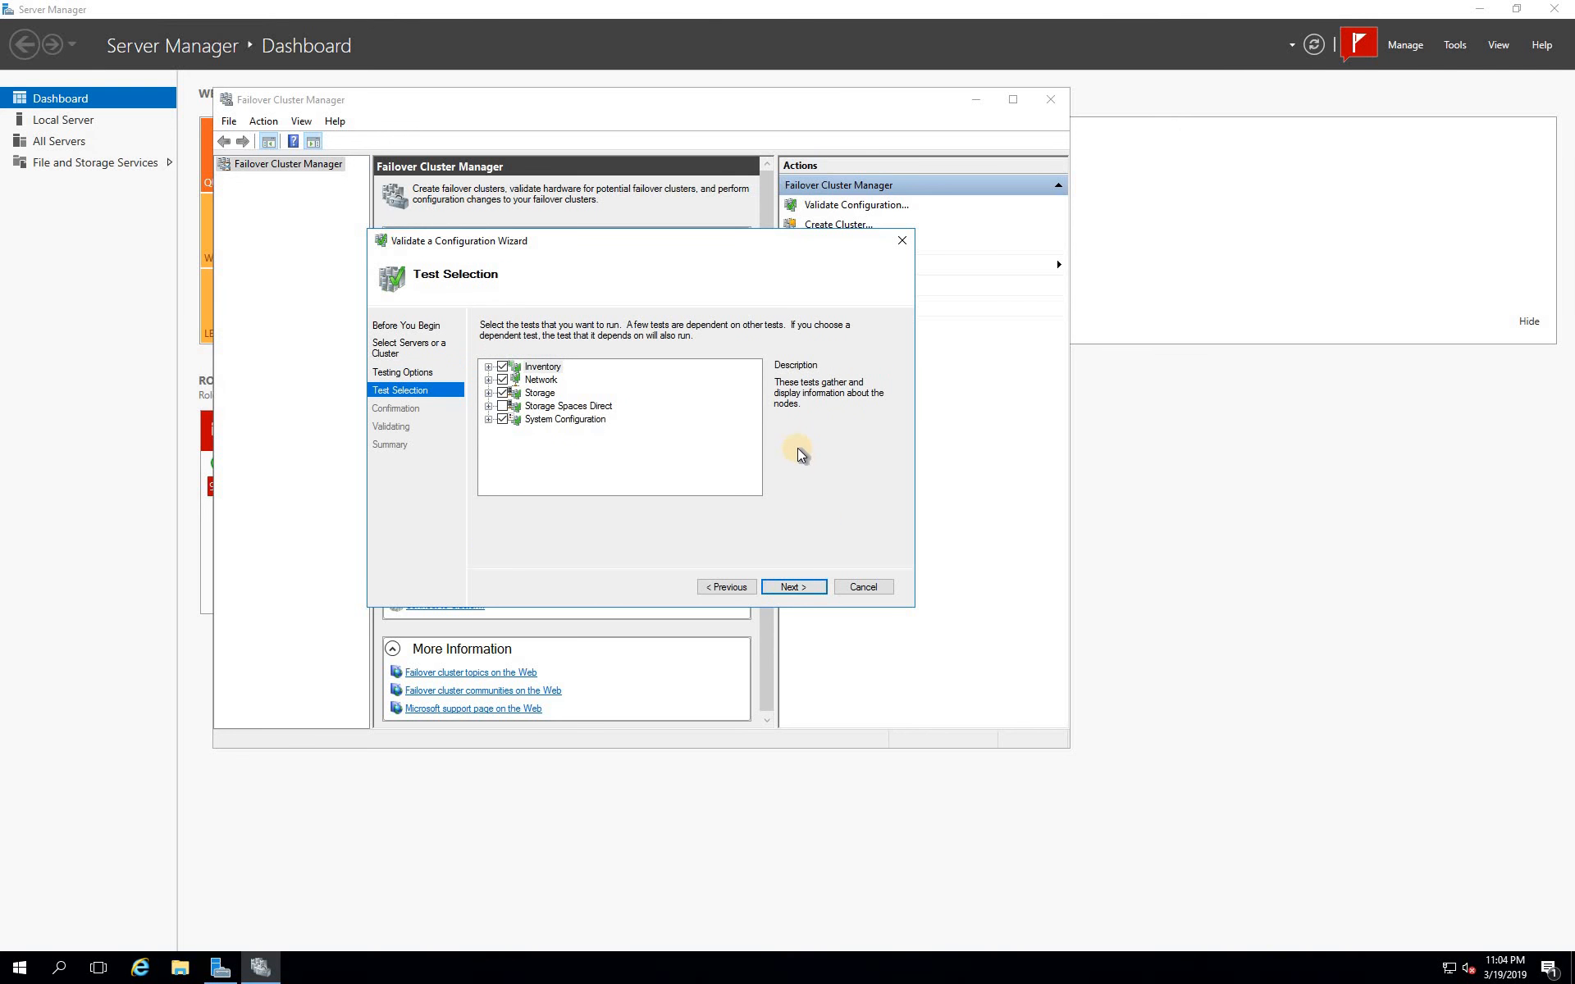
left_click(502, 393)
left_click(793, 588)
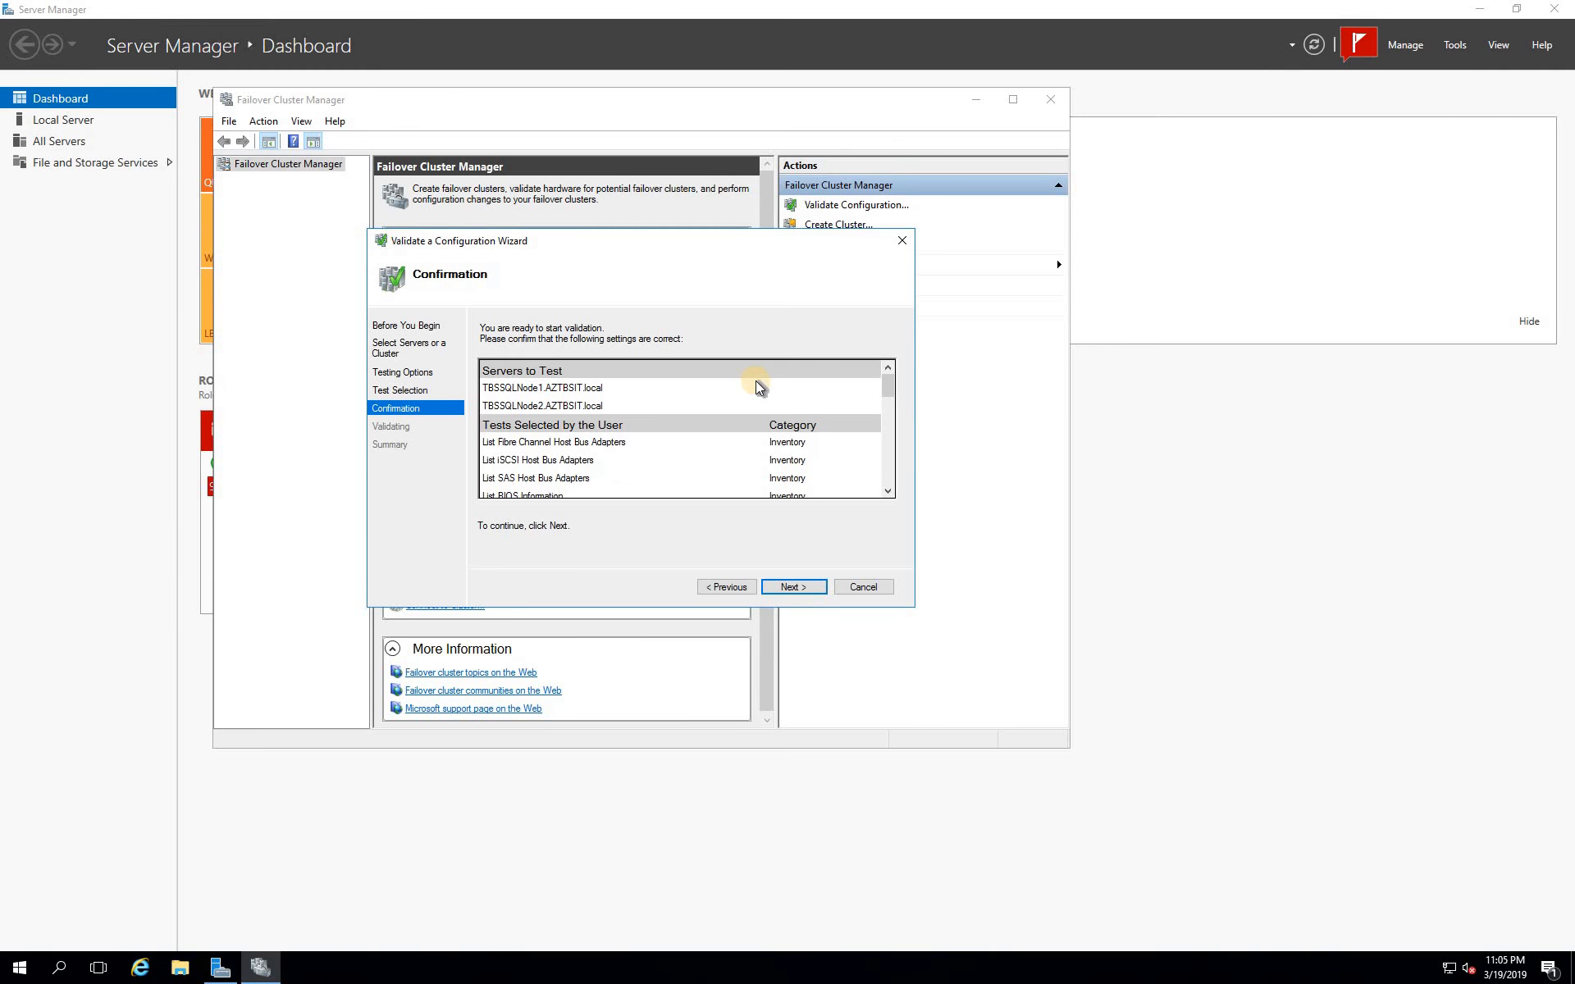
left_click(785, 589)
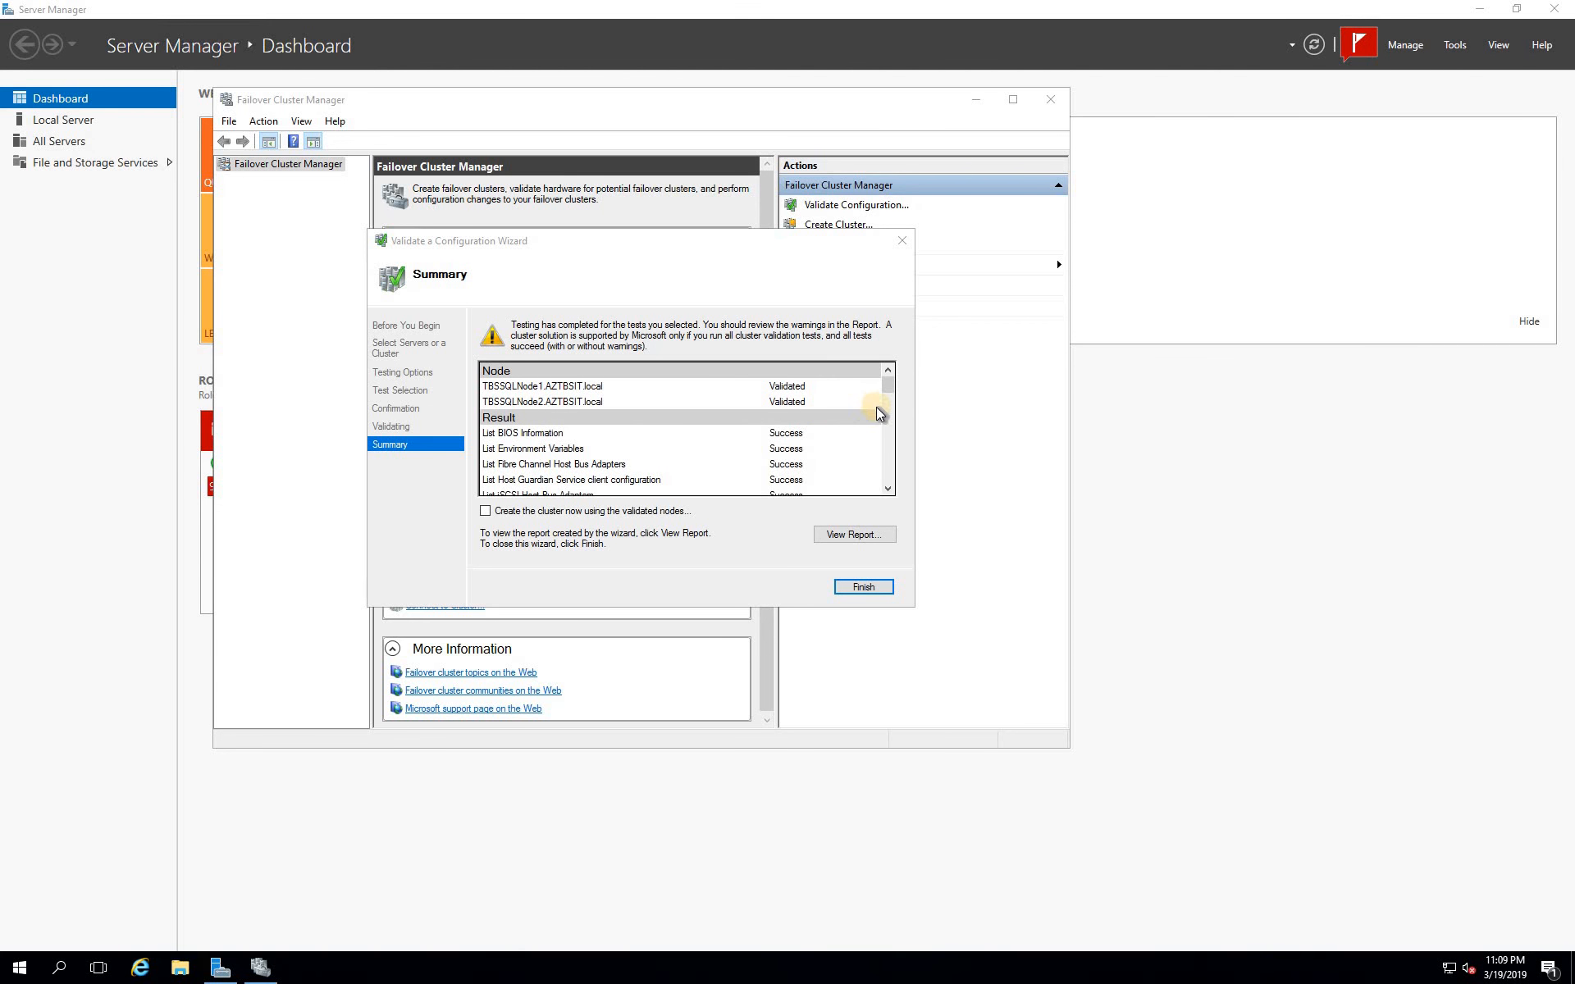
Examine the validation report's Network Communication and Software Update Levels details, and close the report
left_click(853, 533)
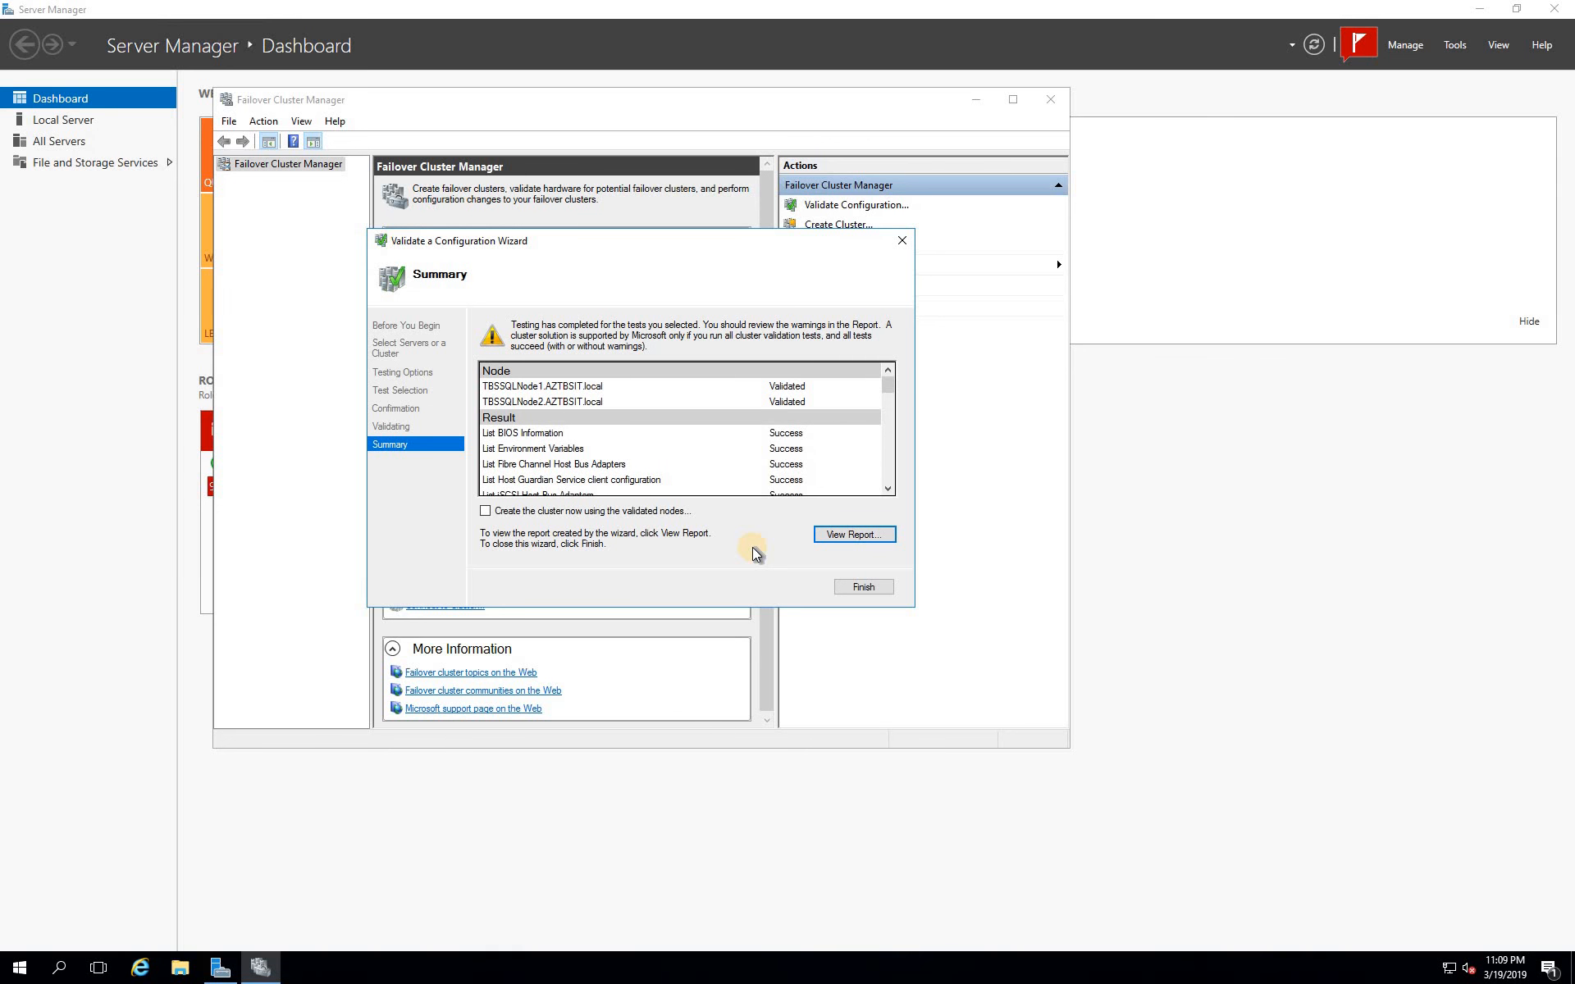
left_click(865, 534)
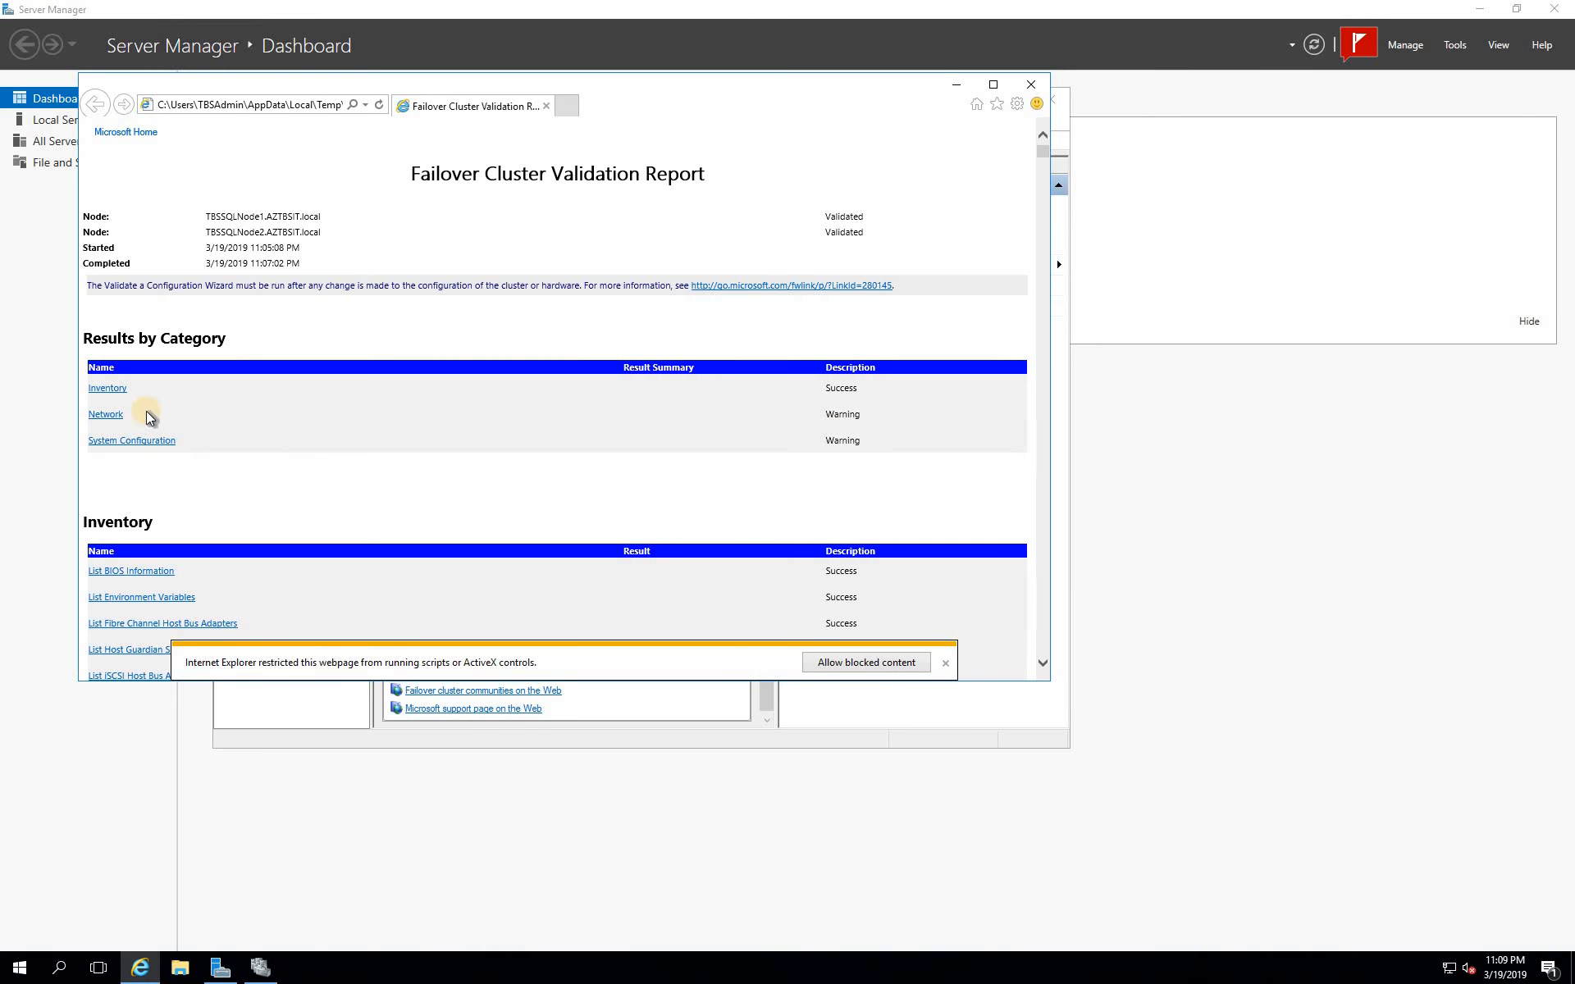
left_click(105, 414)
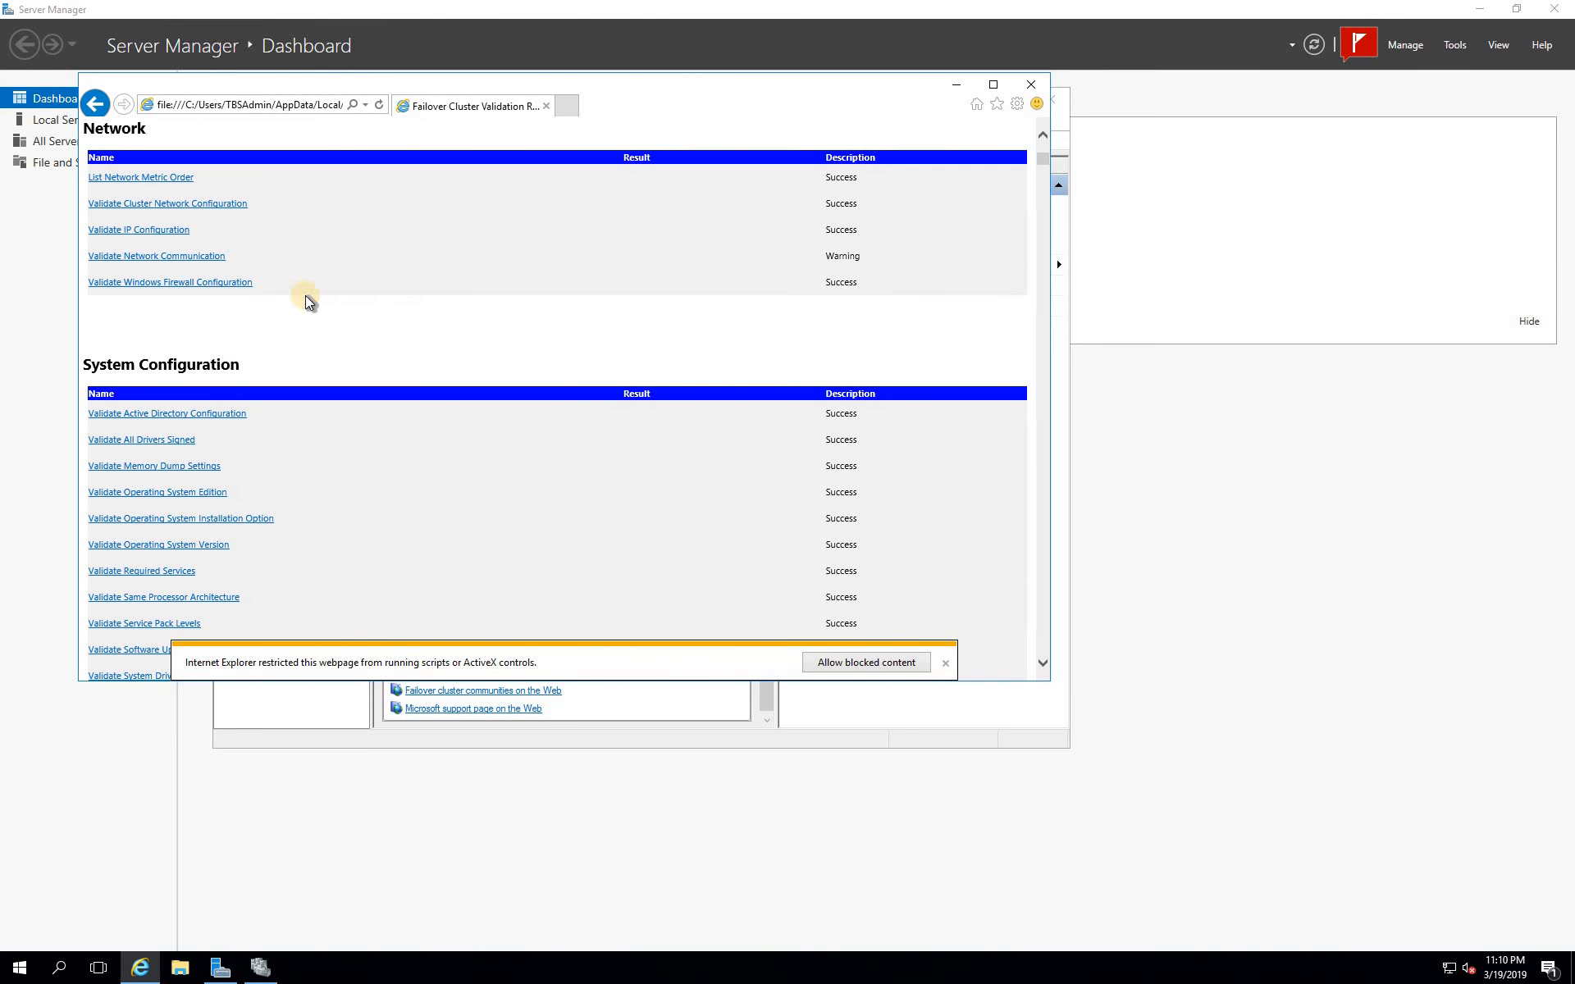
left_click(141, 256)
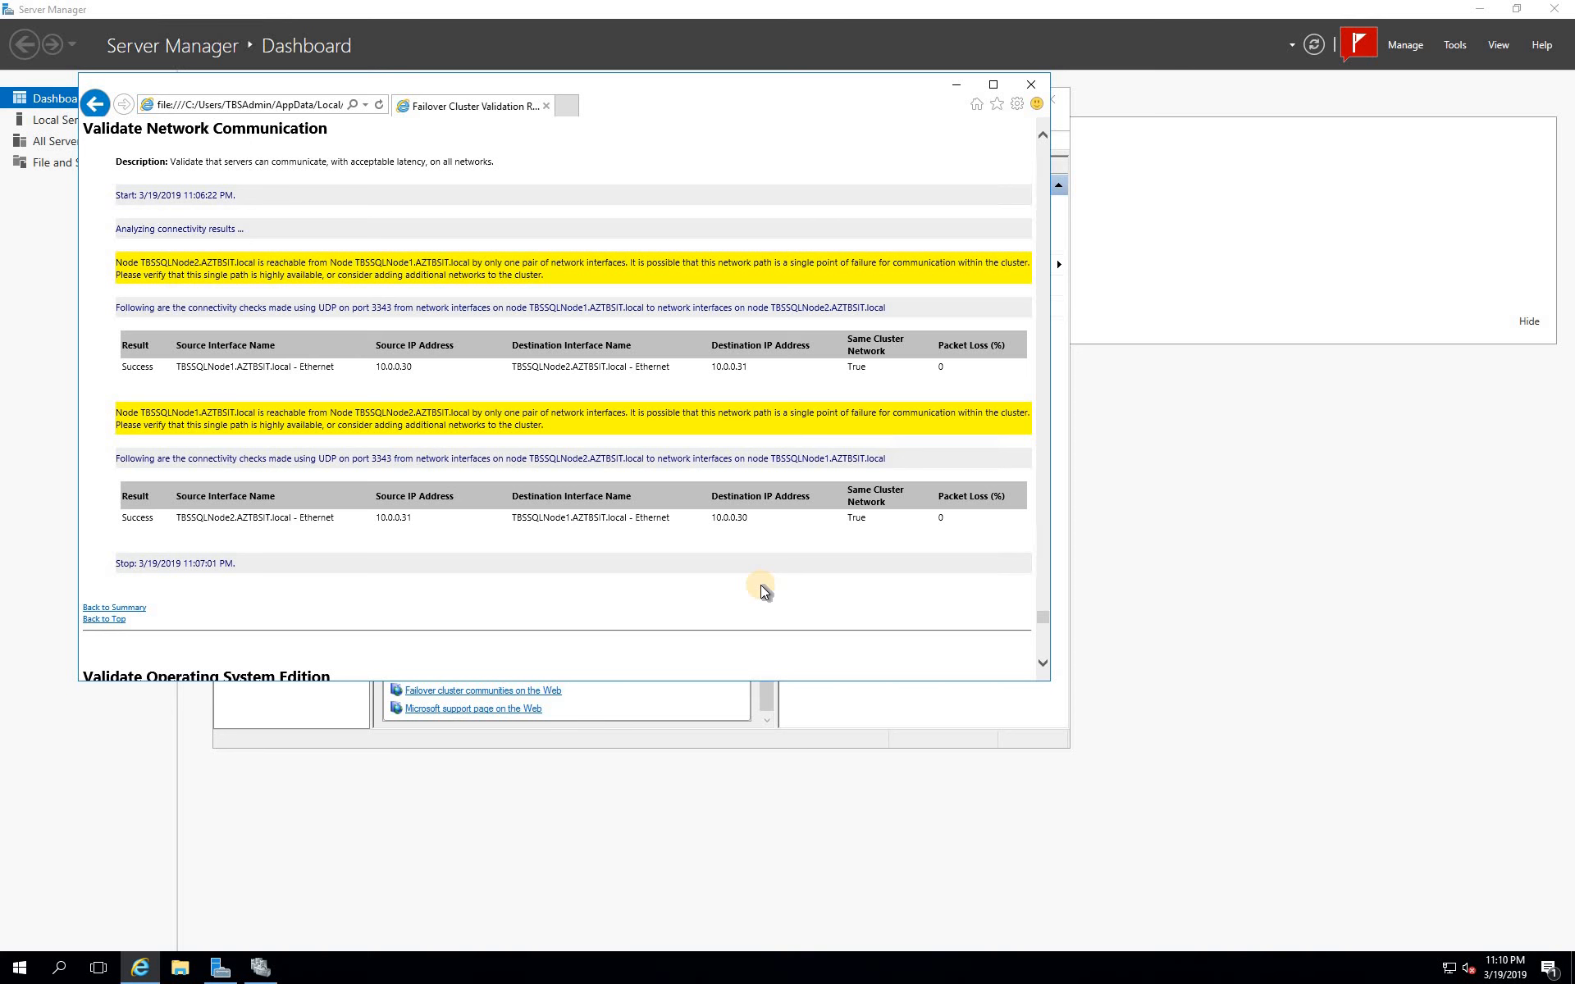
left_click(115, 608)
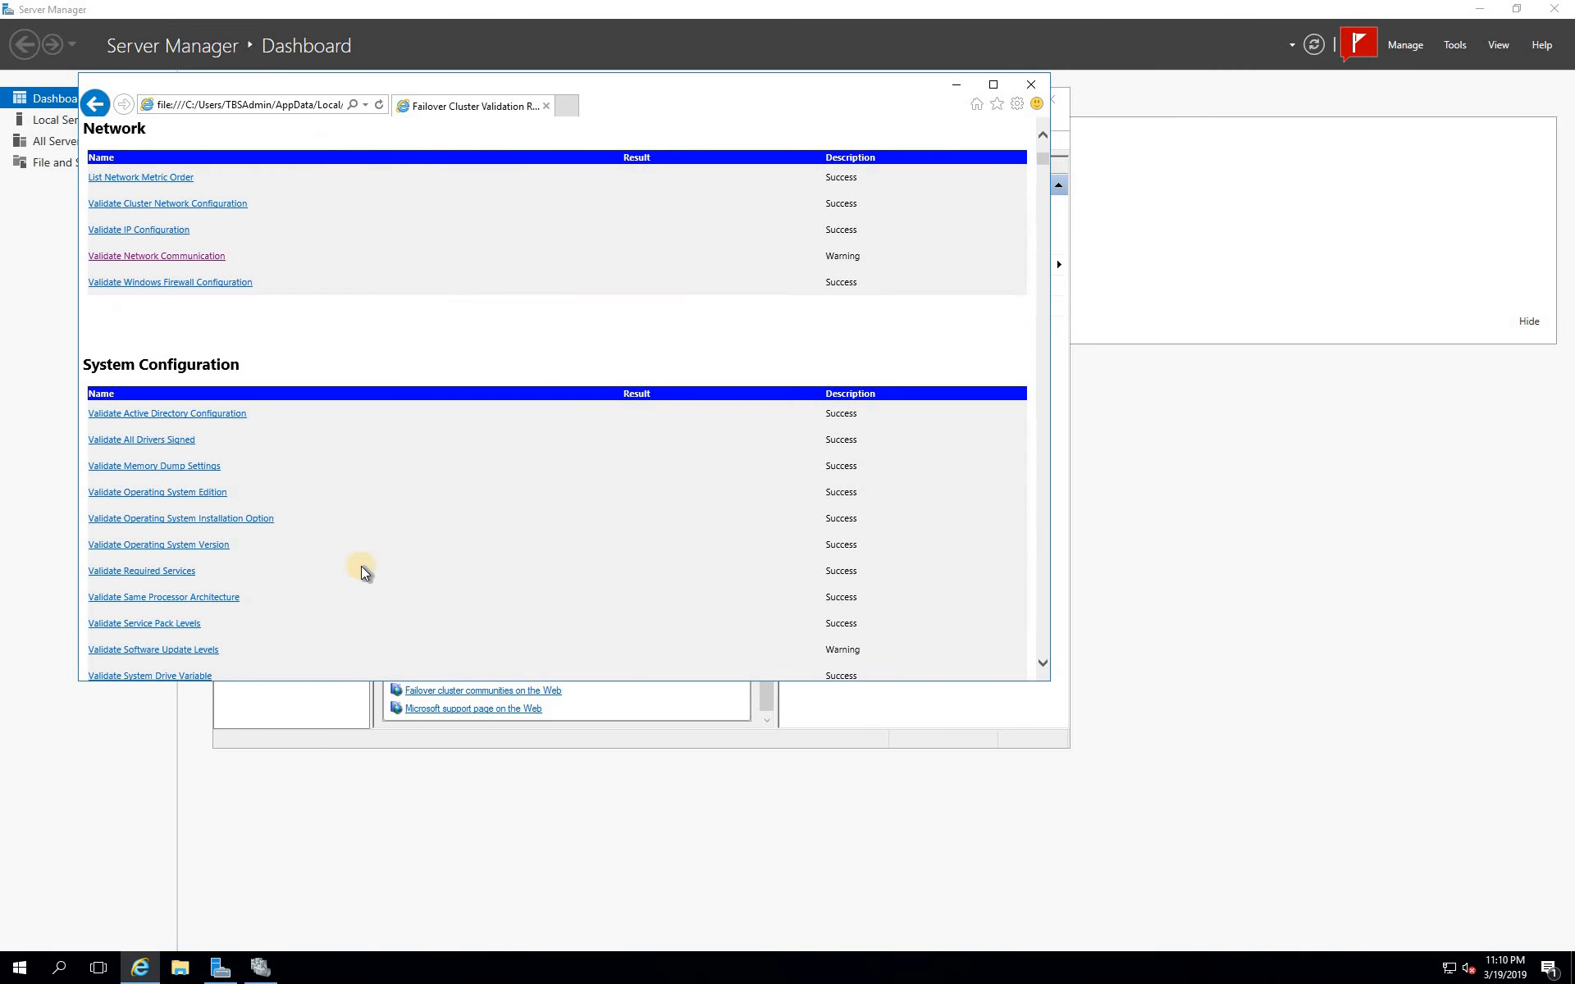
scroll(590, 464, "down", 5)
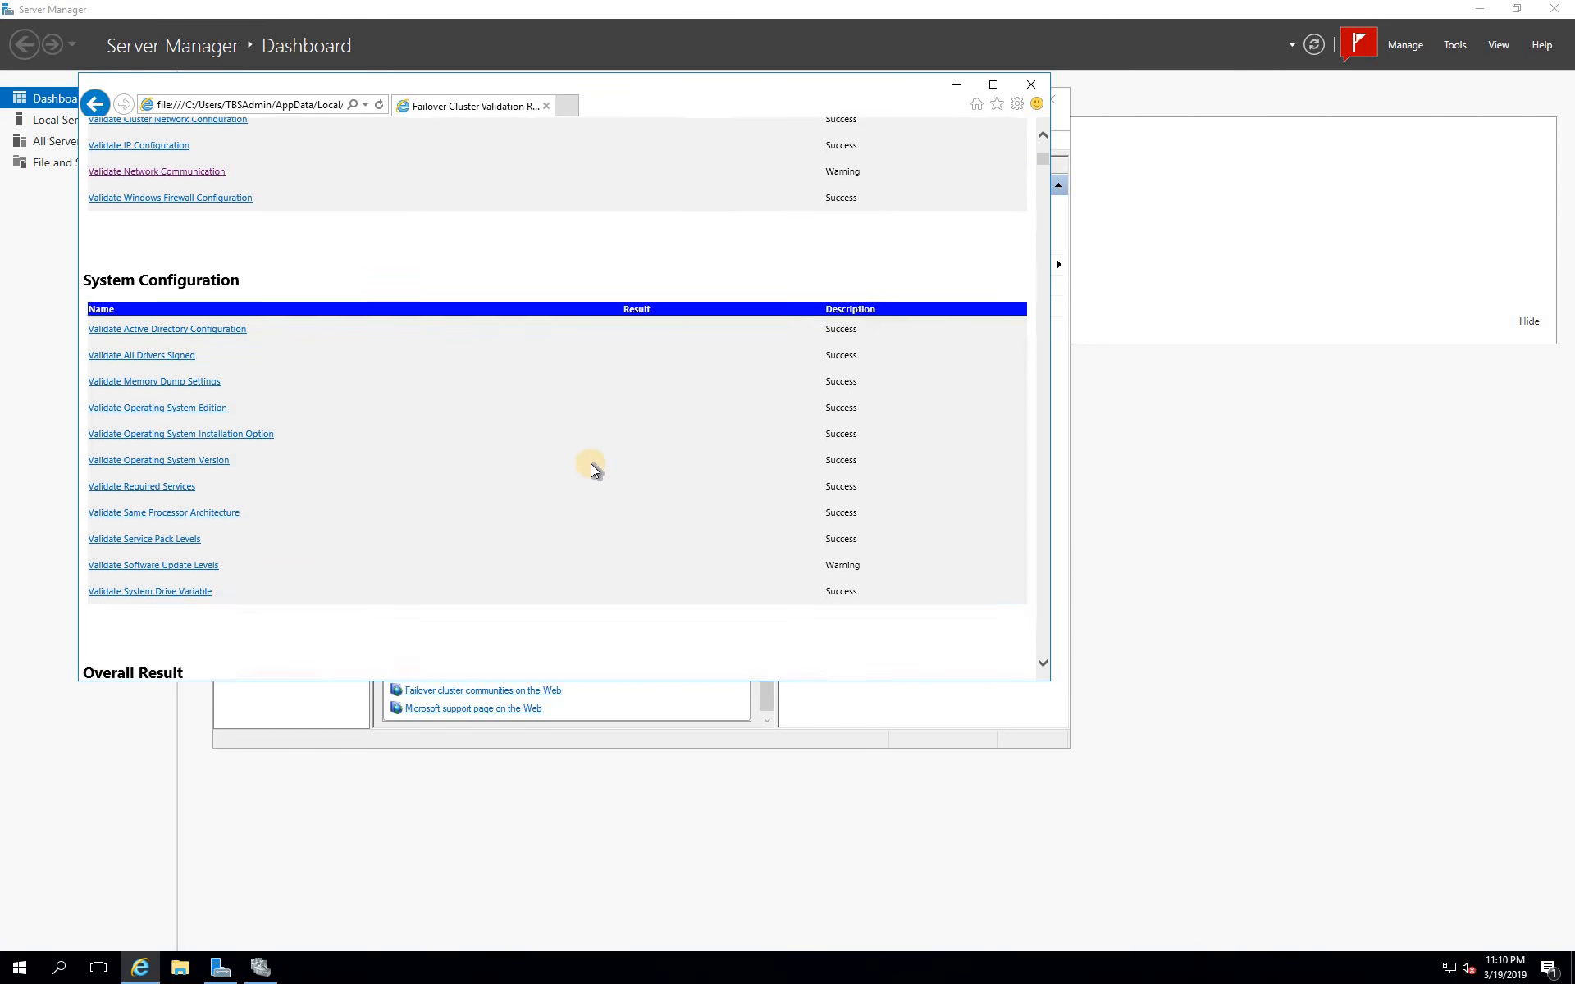
scroll(591, 464, "up", 3)
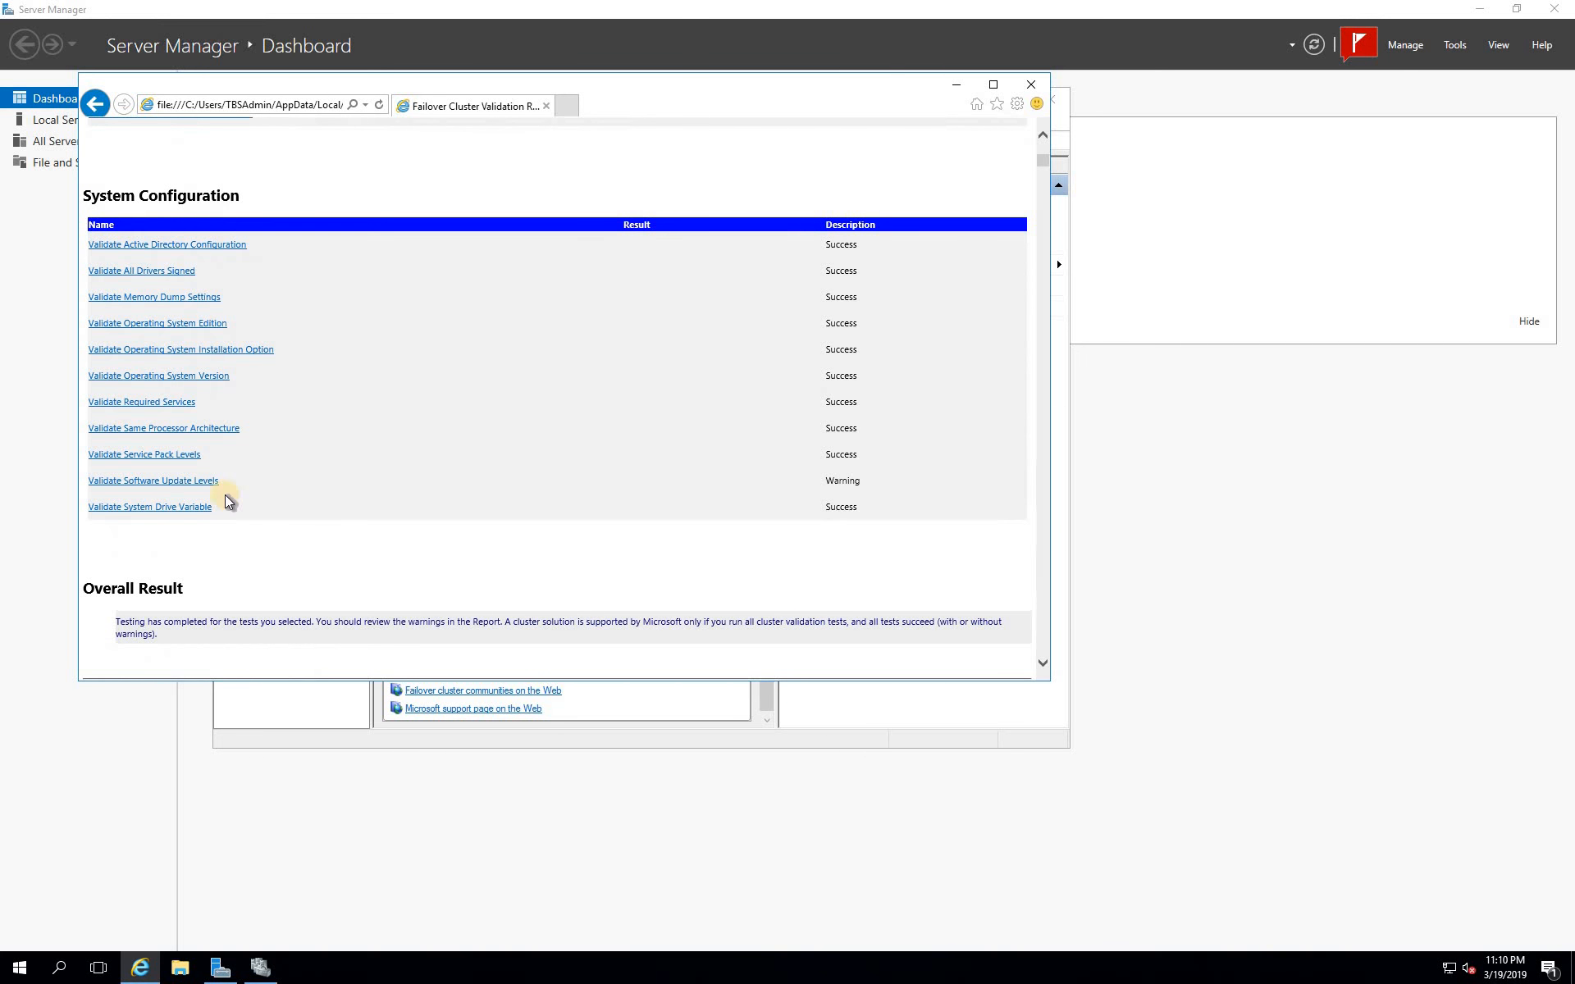
left_click(123, 481)
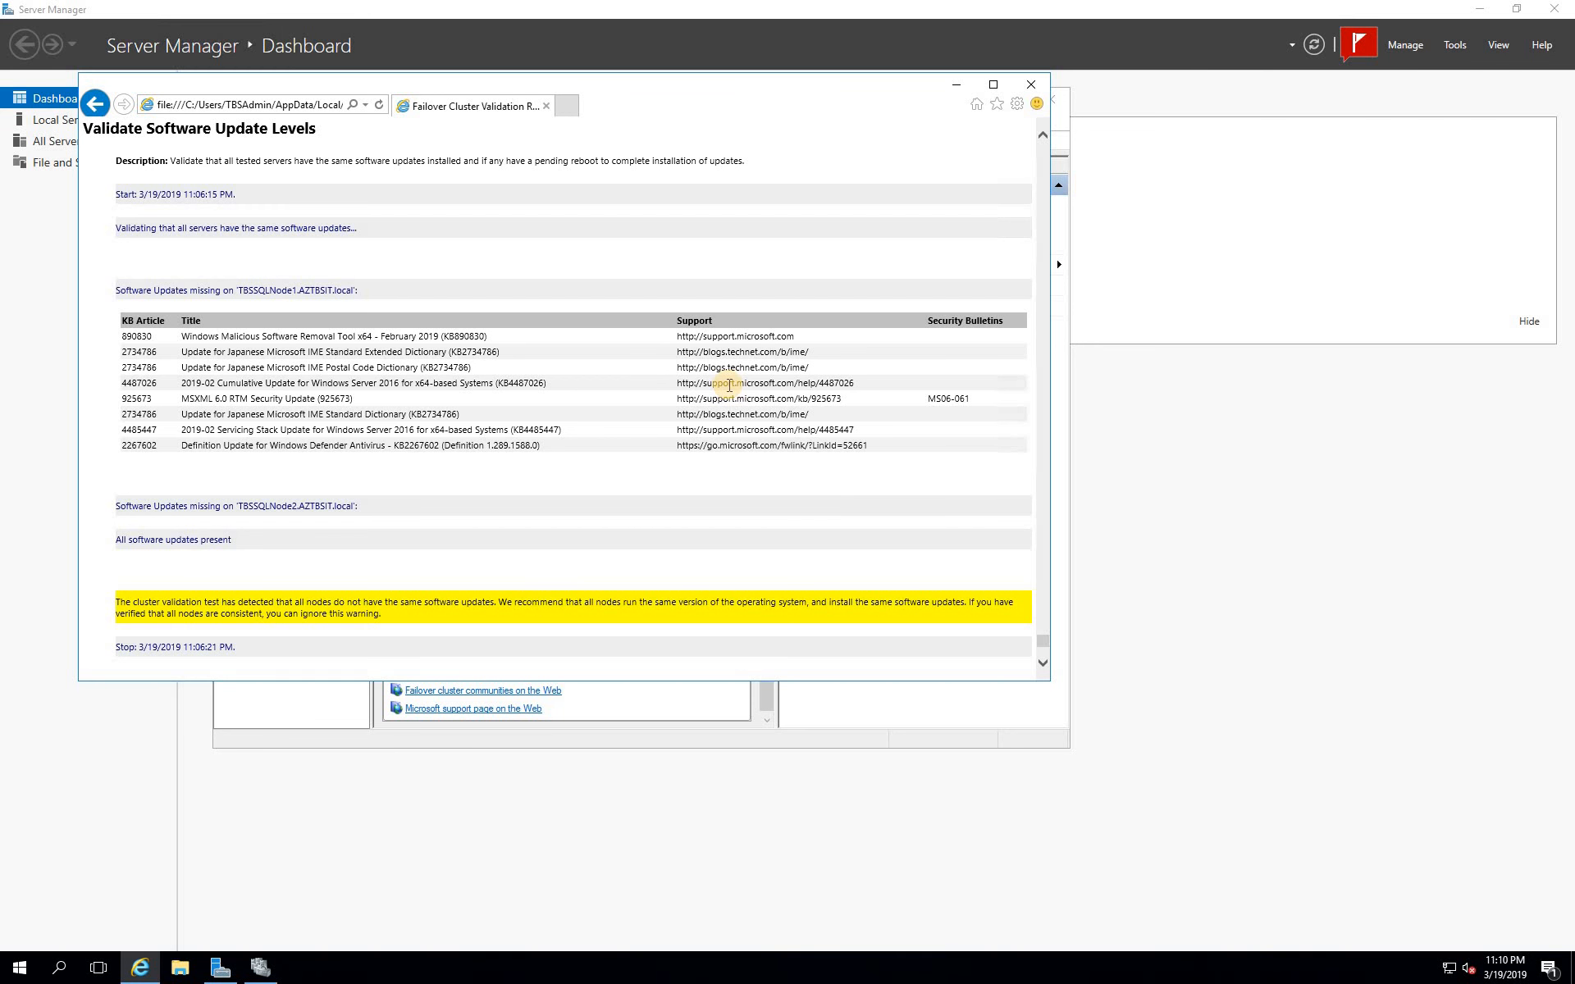
left_click(1029, 87)
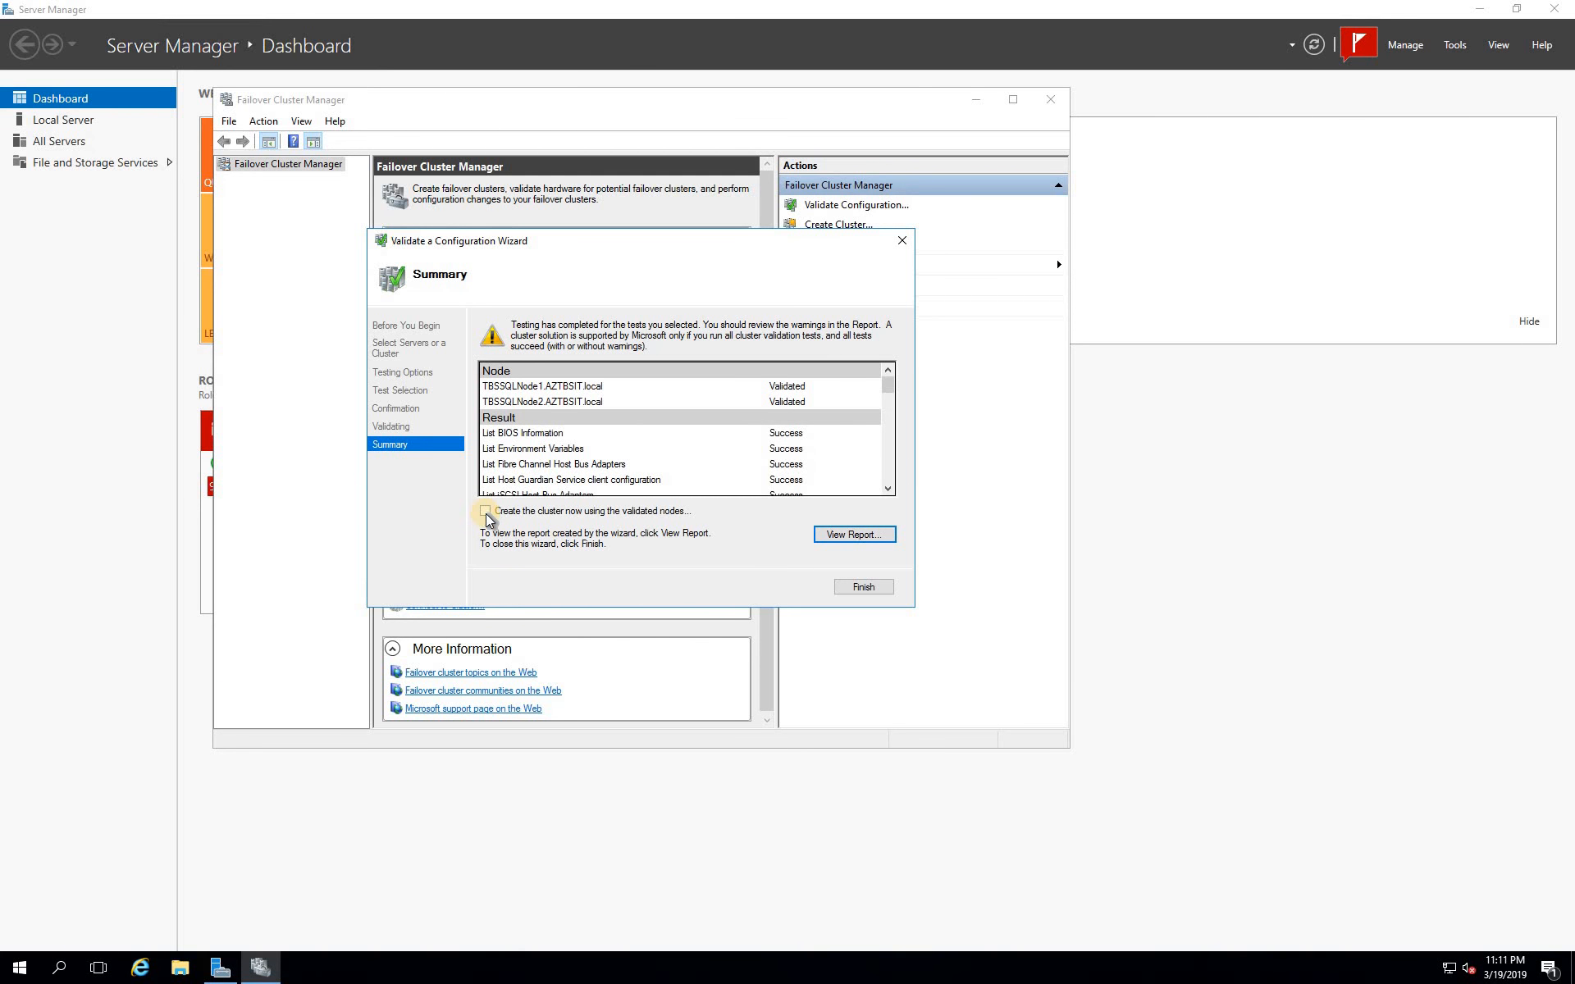
Finish validation by launching cluster creation with the validated nodes, and name the cluster TBSSQLAGCLU
left_click(485, 511)
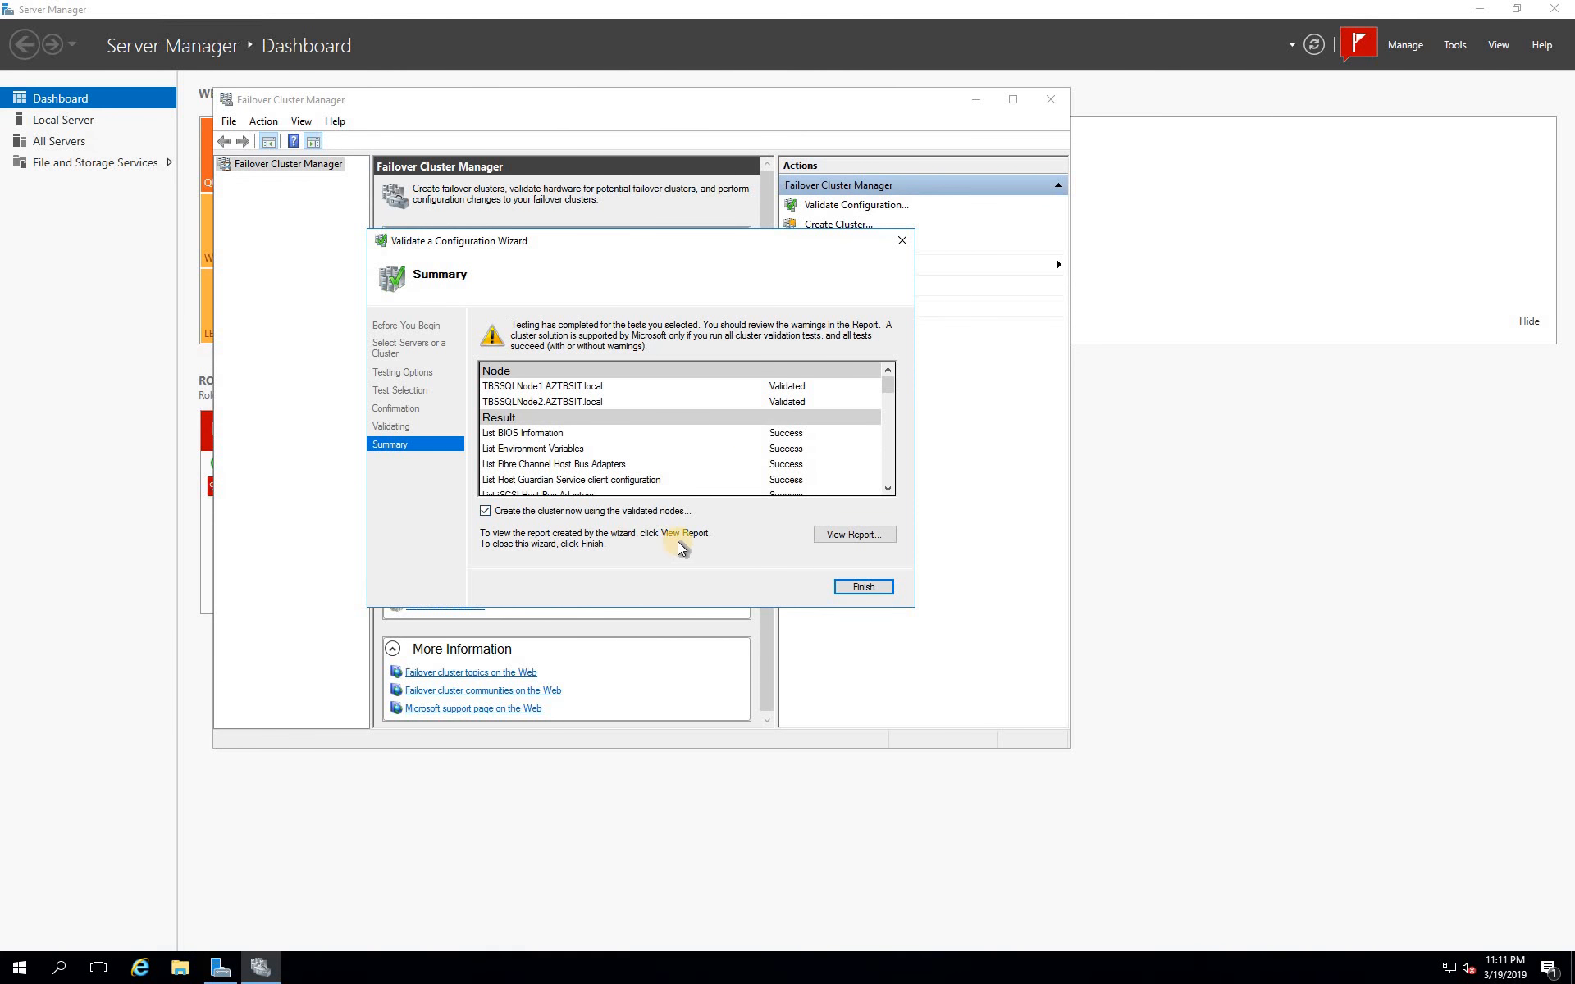
left_click(864, 587)
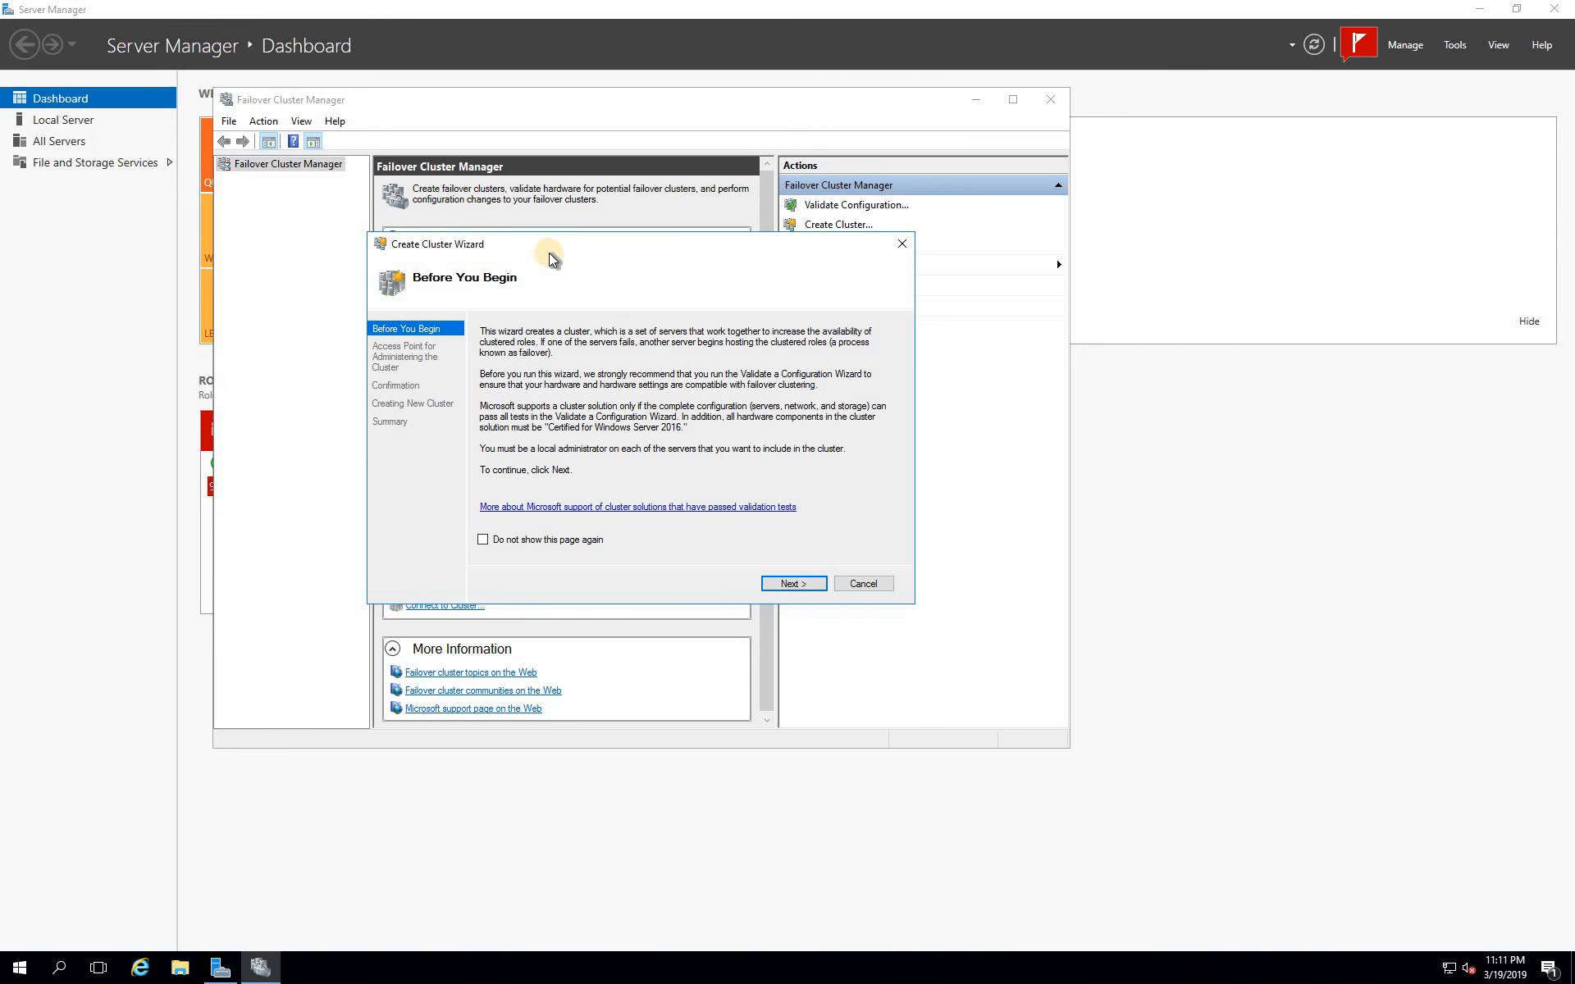
left_click(811, 584)
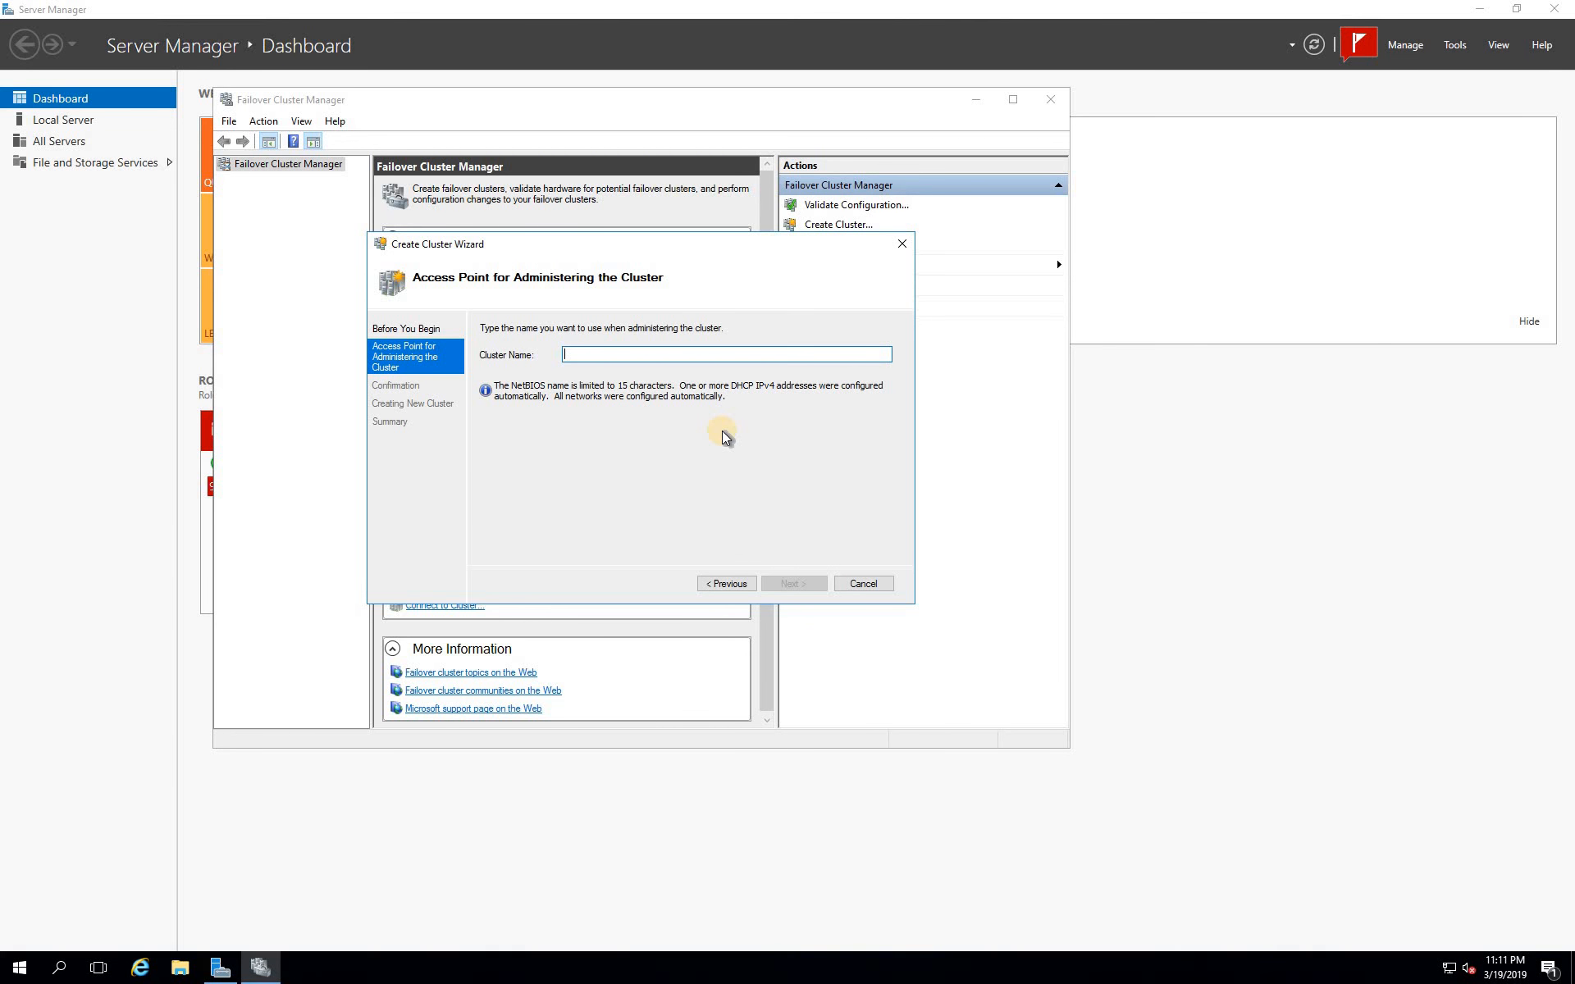
type("TBSSQLAGCLU")
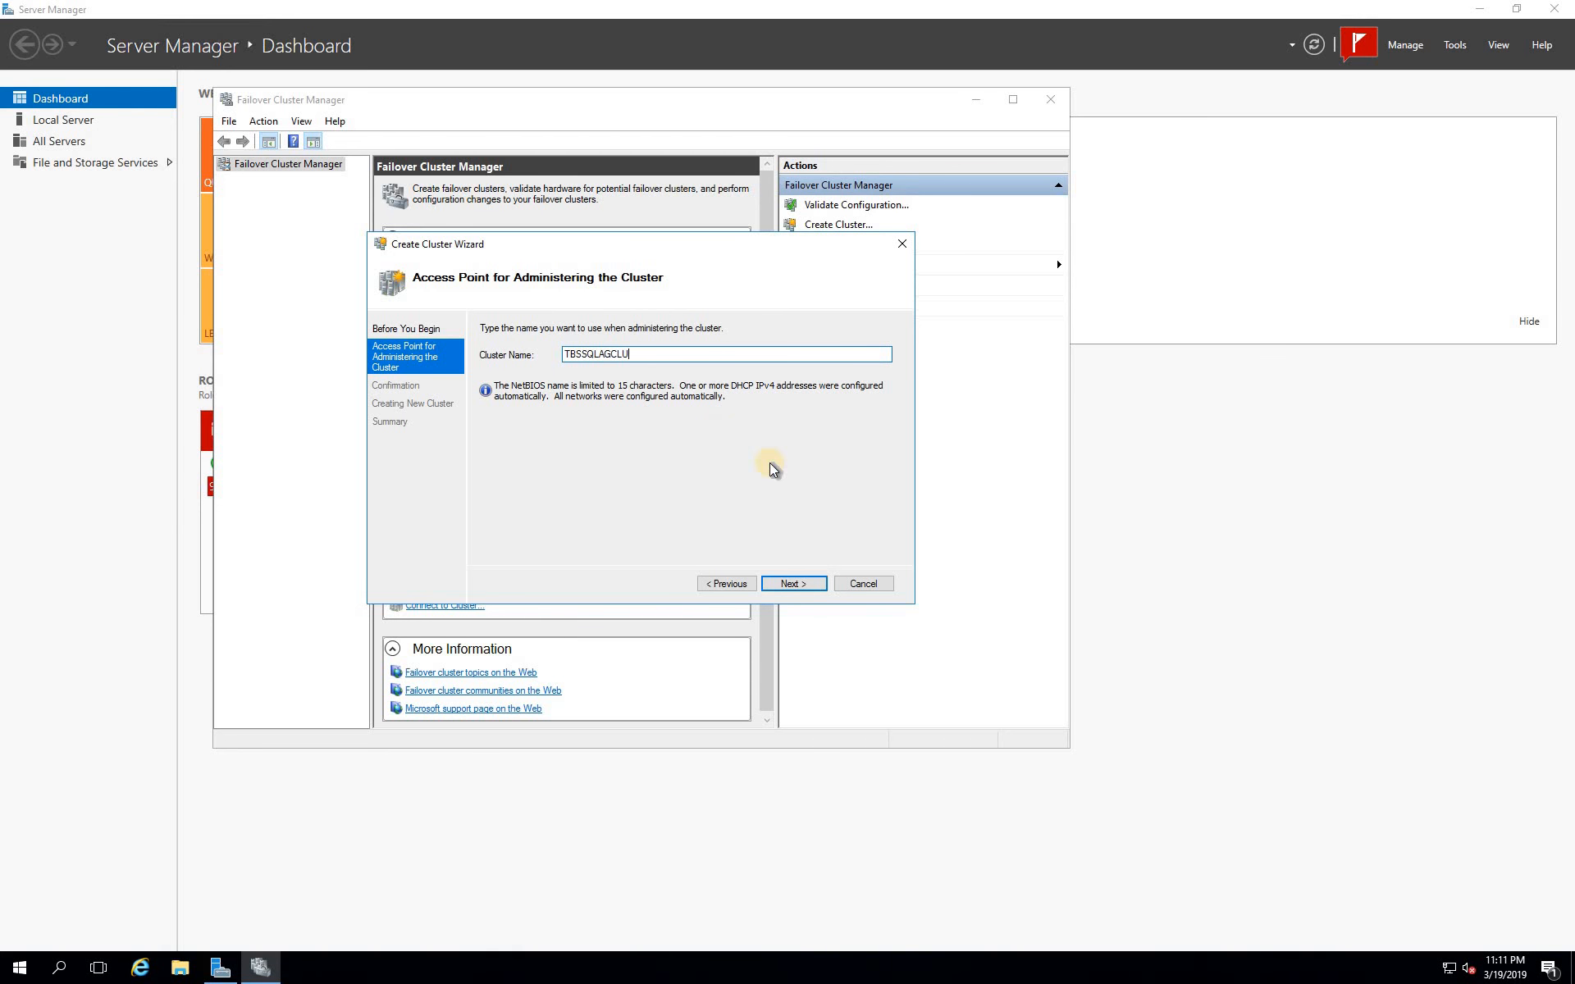
left_click(793, 583)
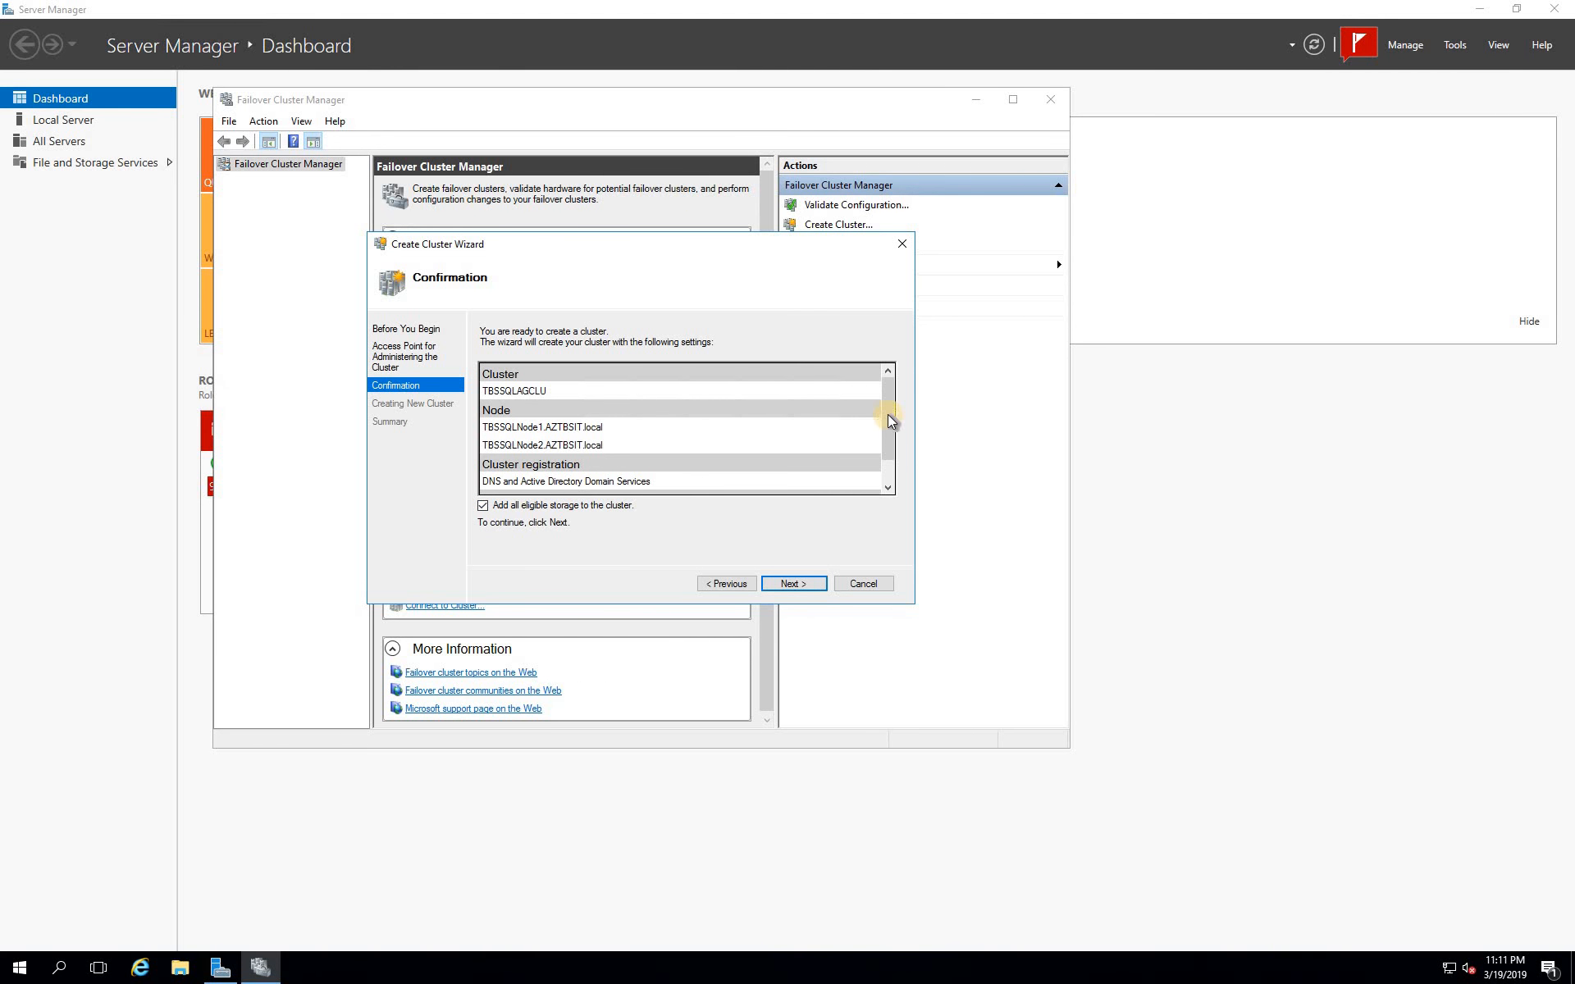
Create the cluster without adding all eligible storage, review the warnings in the summary, and finish the wizard
scroll(889, 450, "down", 1)
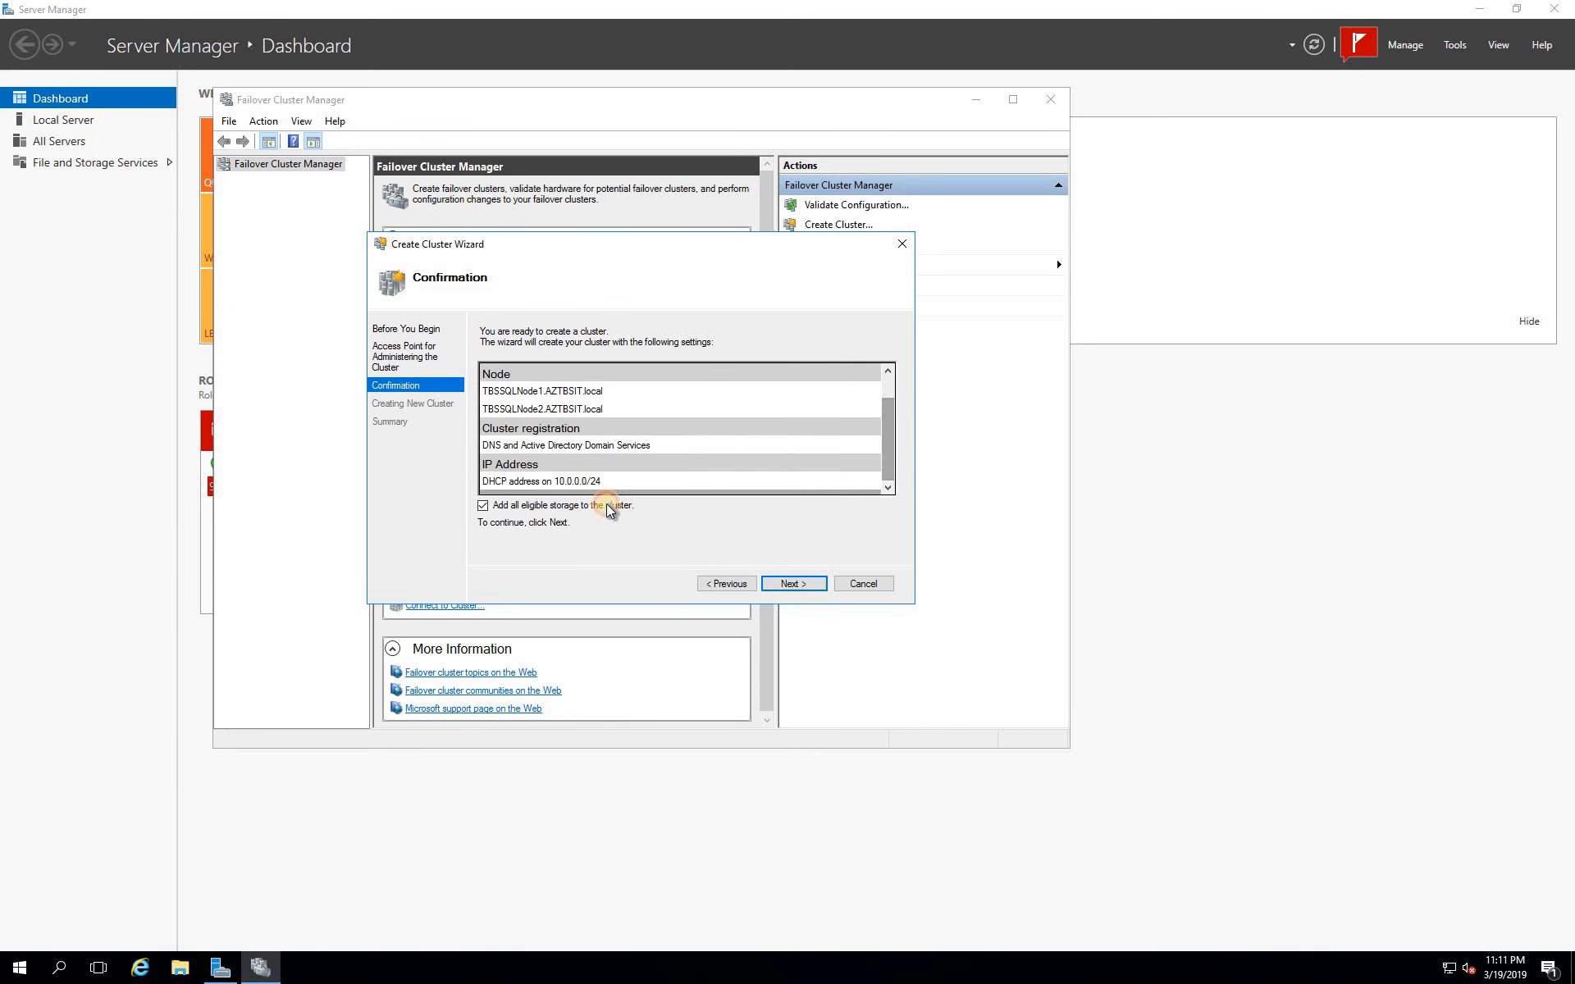
left_click(483, 505)
mouse_move(887, 426)
left_mouse_down()
mouse_move(884, 382)
mouse_move(893, 453)
left_mouse_up()
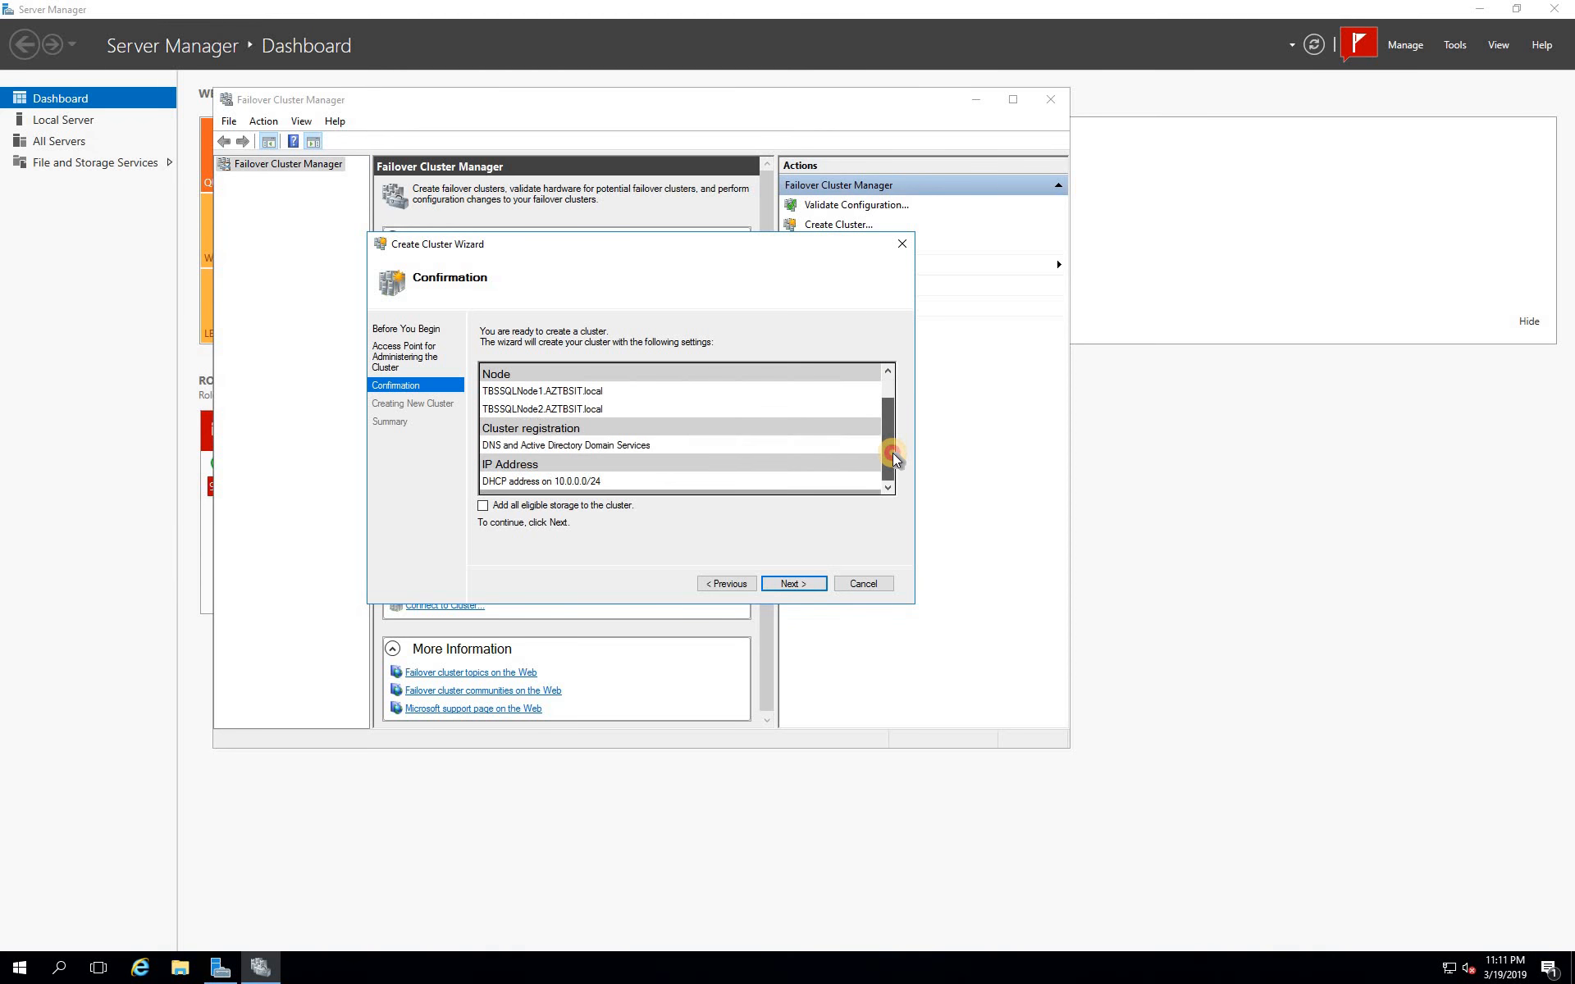
left_click(792, 584)
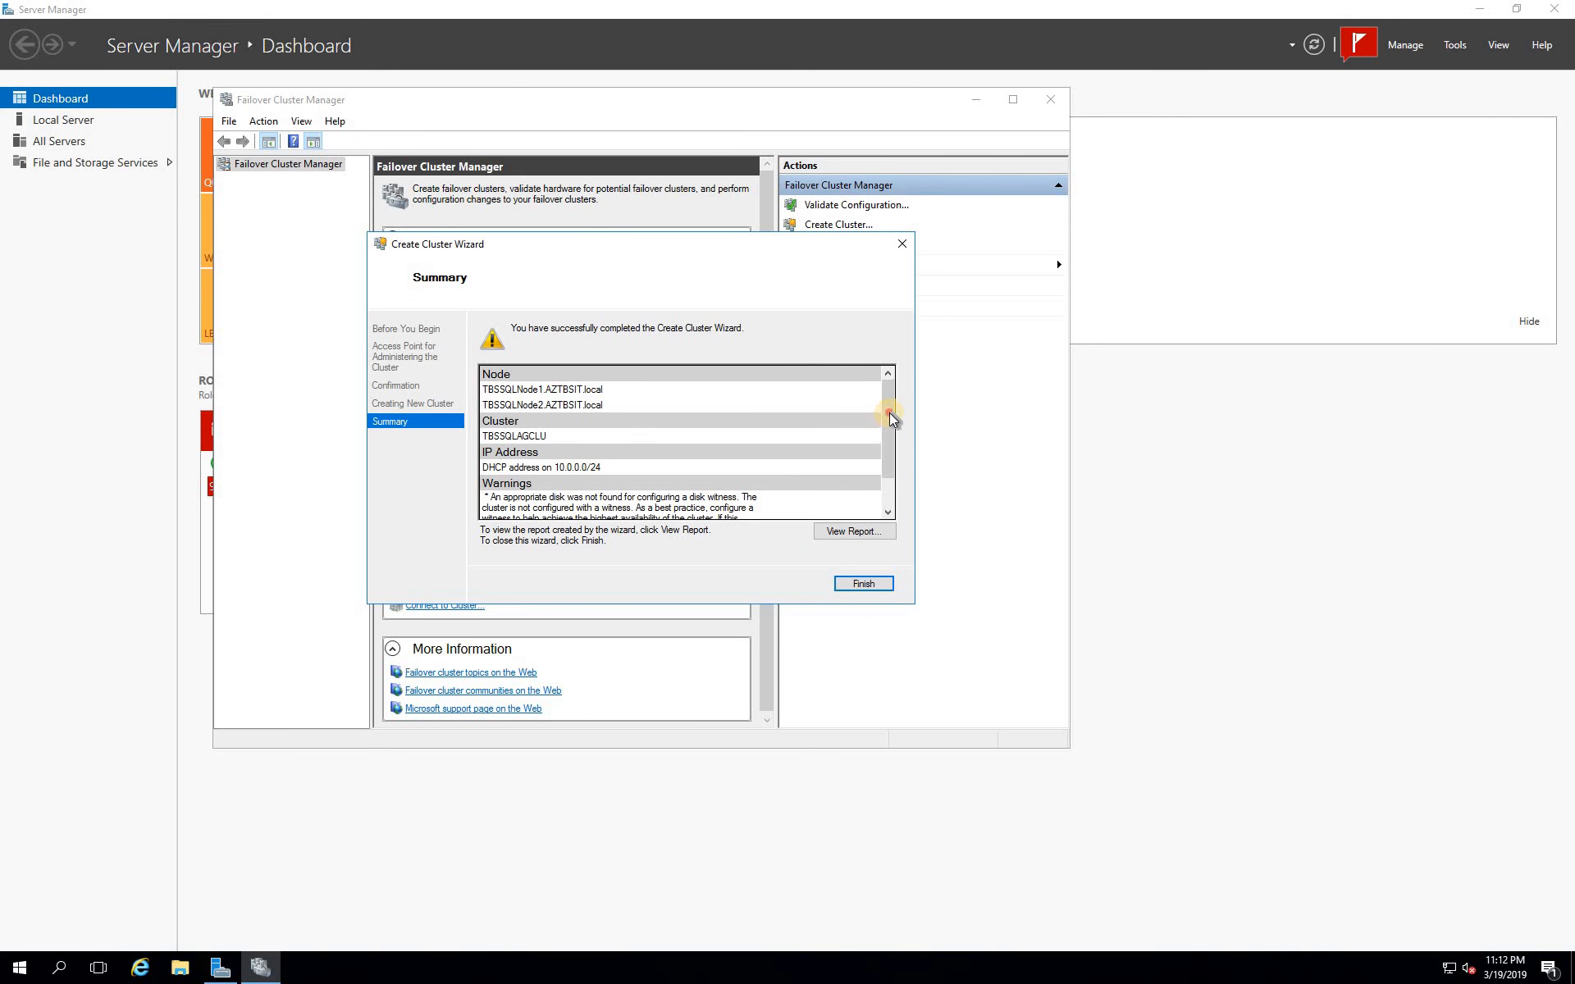
left_click(887, 455)
mouse_move(889, 431)
left_mouse_down()
mouse_move(888, 475)
mouse_move(889, 424)
mouse_move(889, 456)
left_mouse_up()
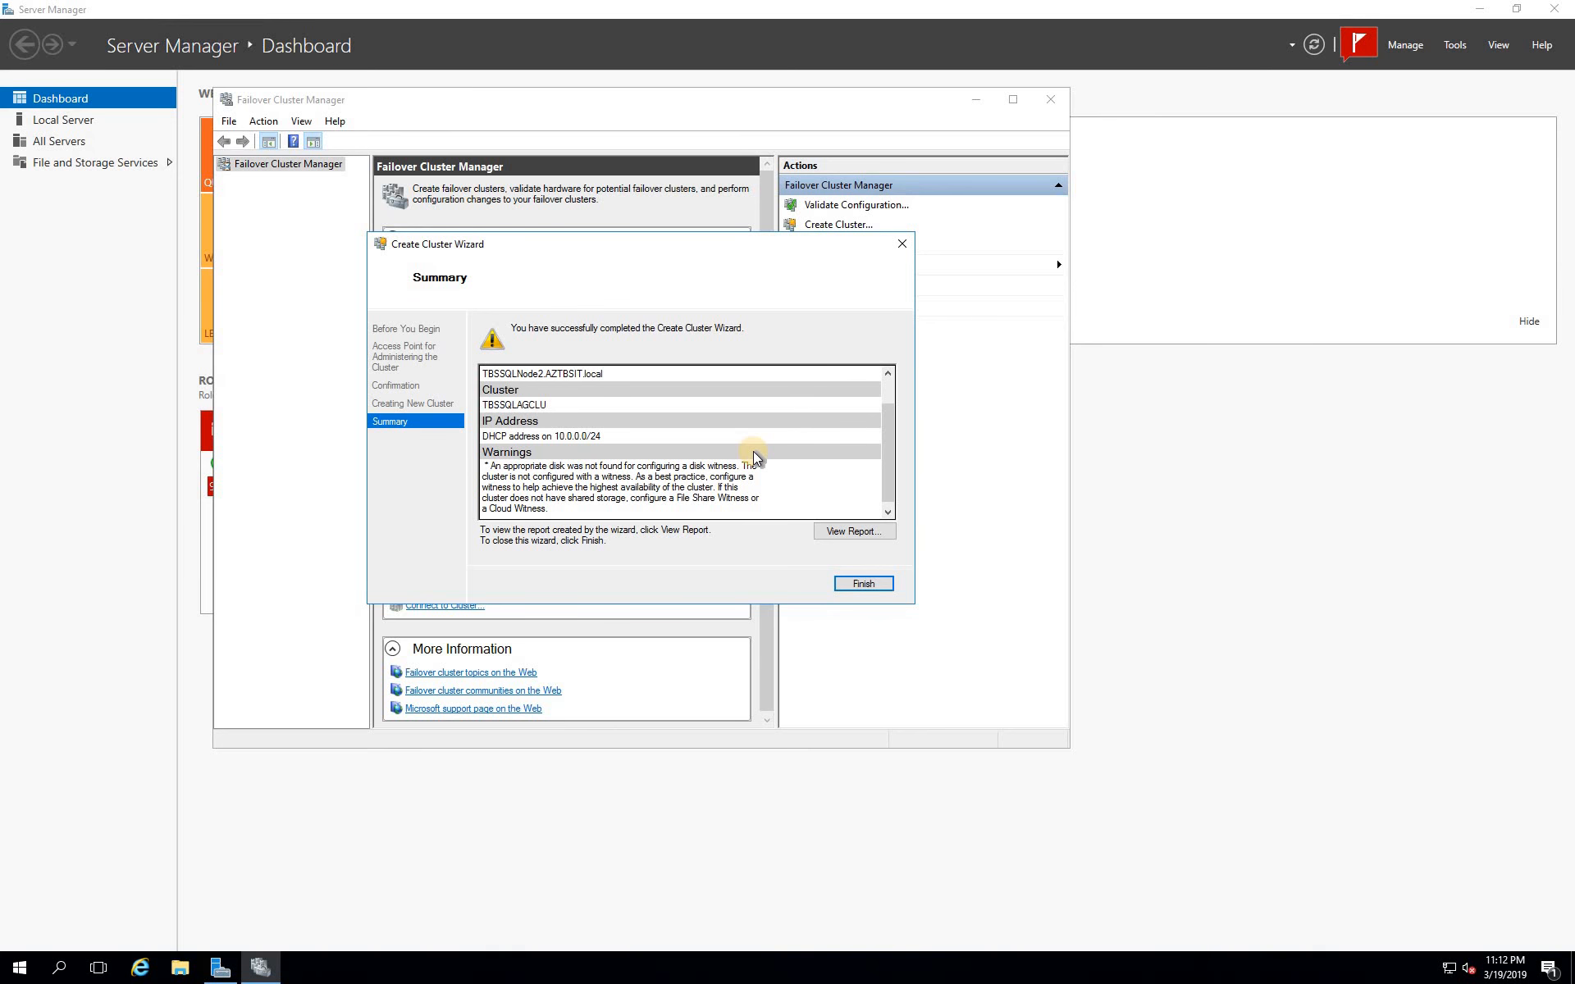
left_click(858, 586)
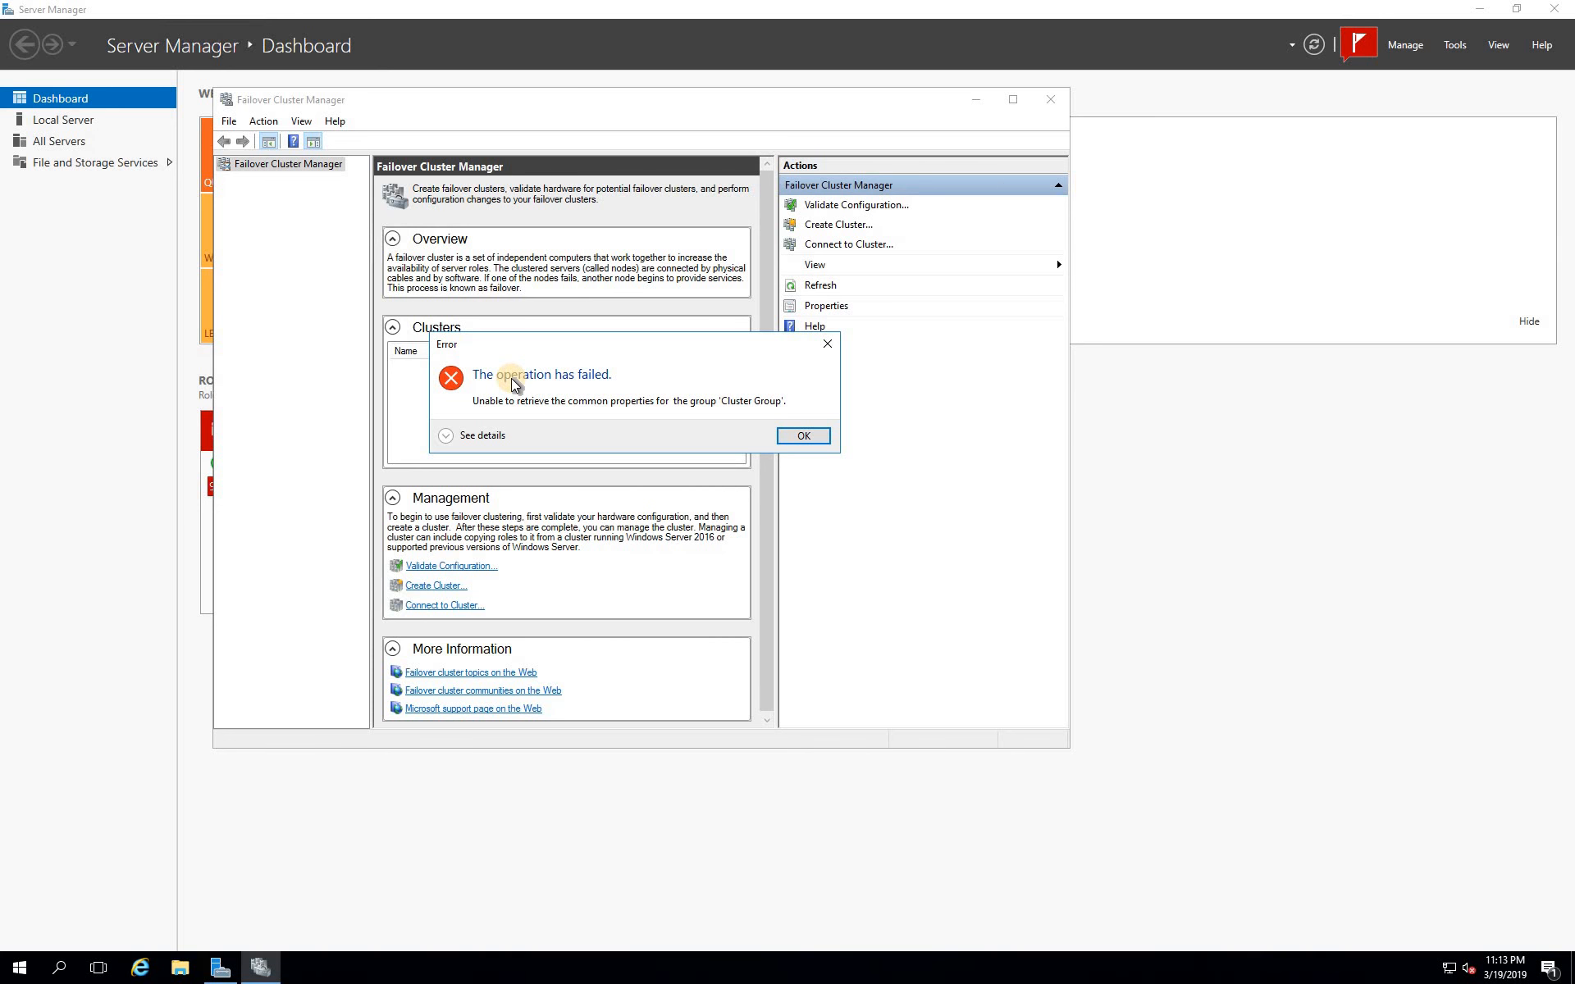
Dismiss the cluster error and try to connect Failover Cluster Manager to Tbssqlagclu, chosen from the available clusters
left_click(798, 436)
right_click(323, 165)
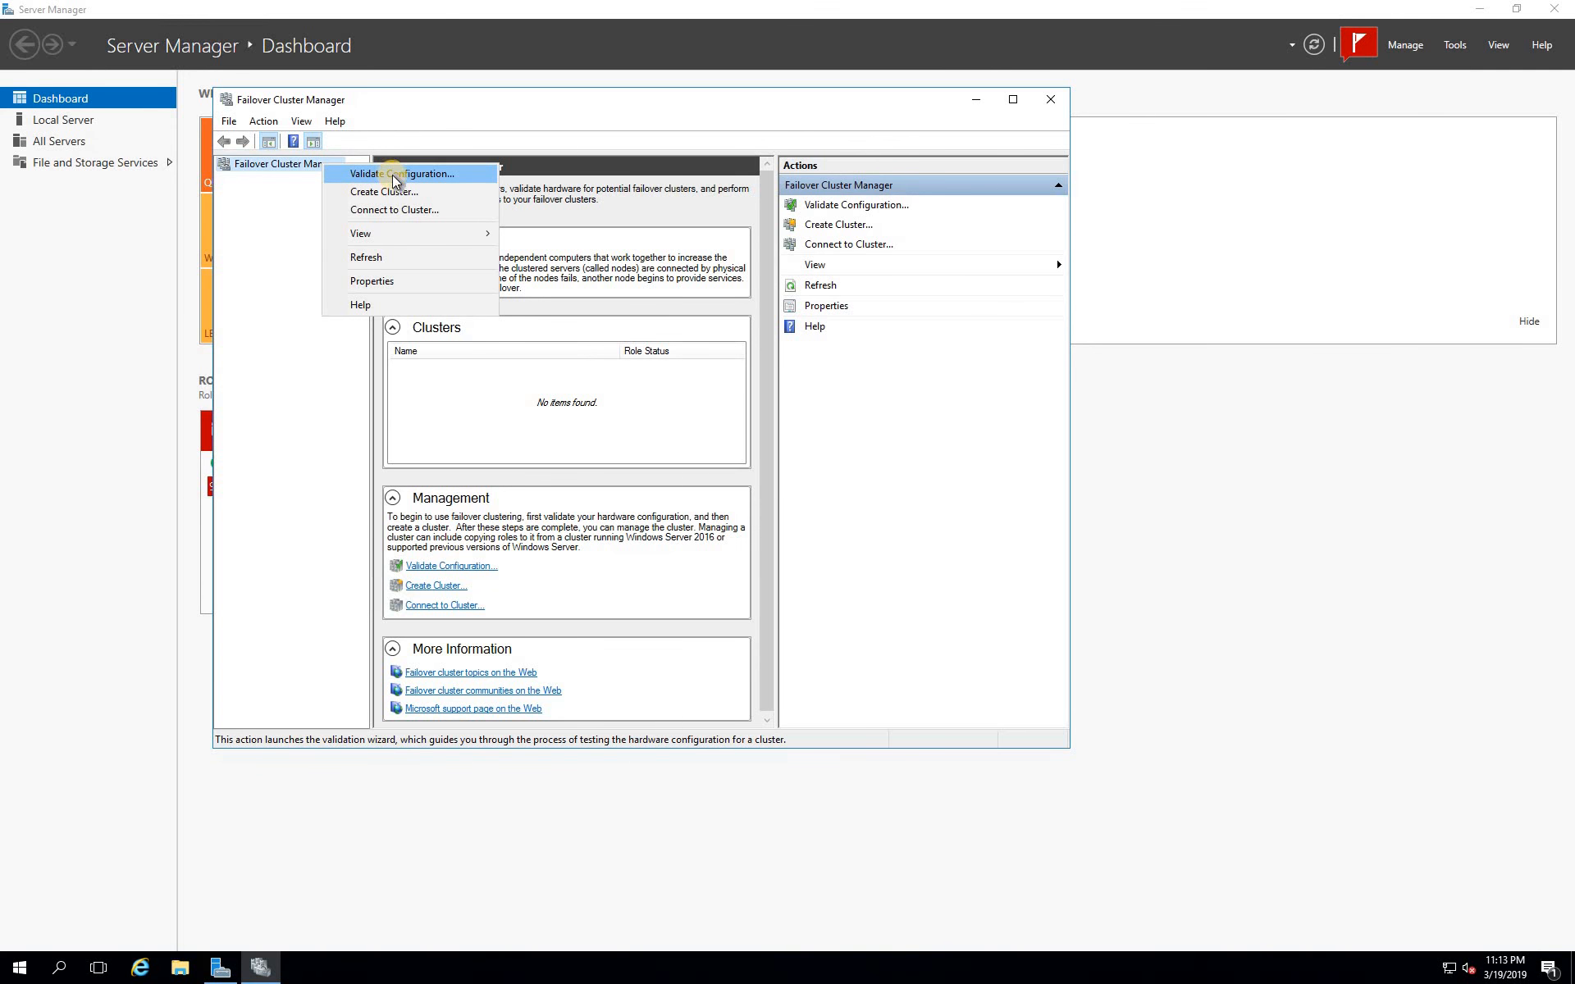
left_click(390, 210)
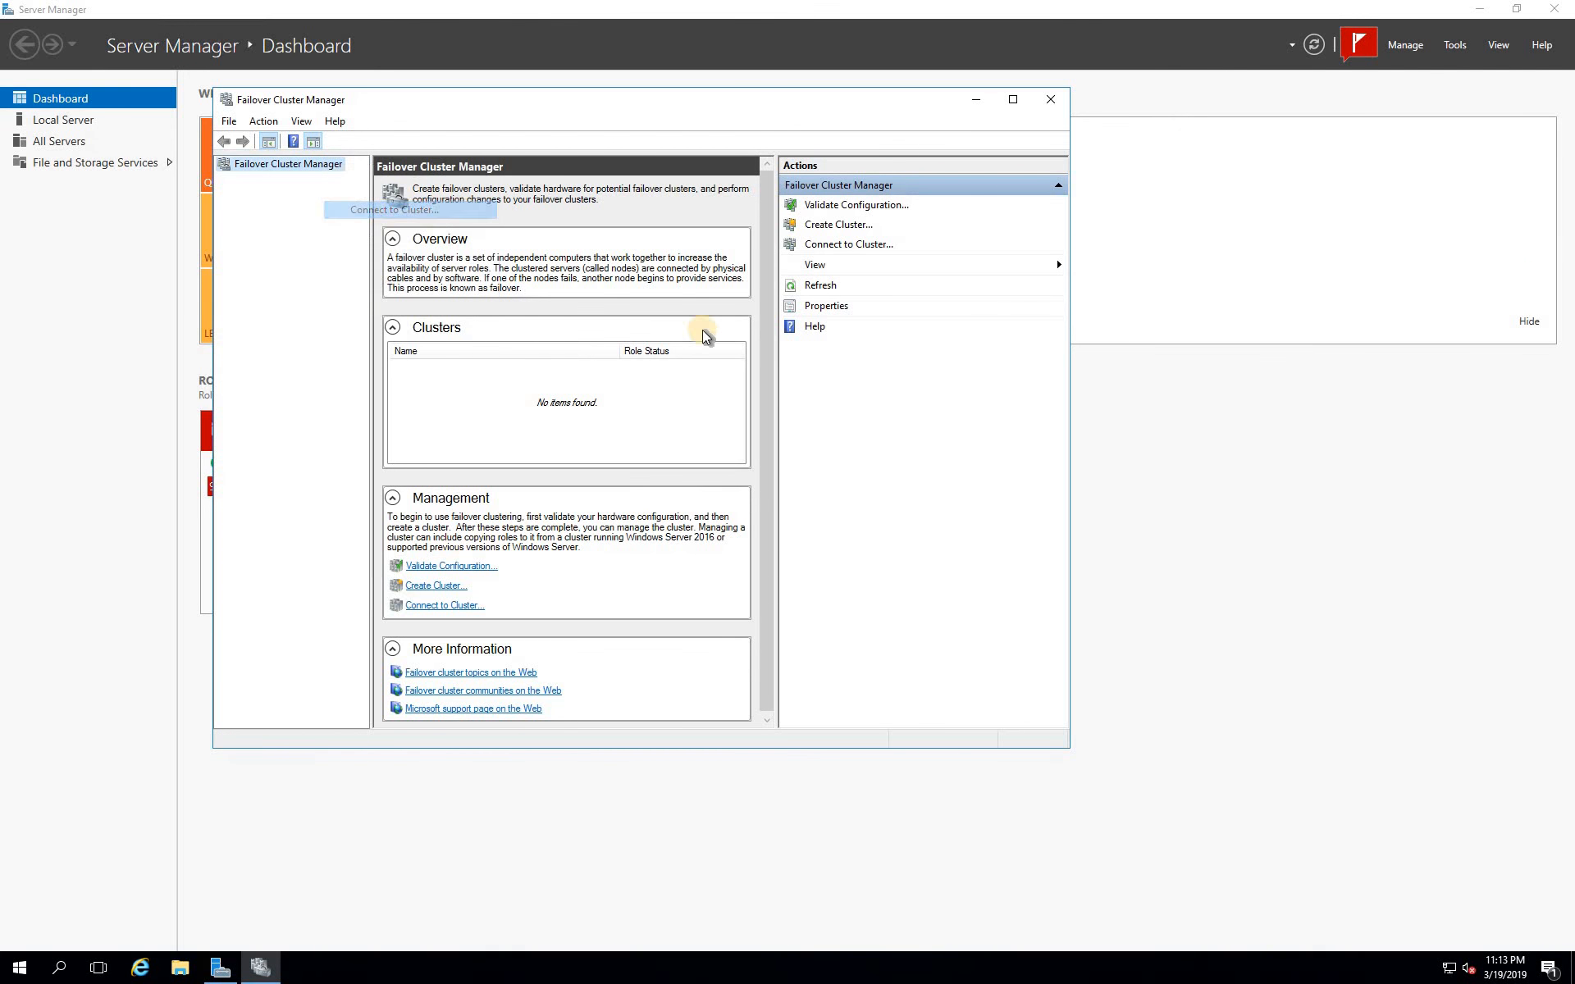
left_click(770, 468)
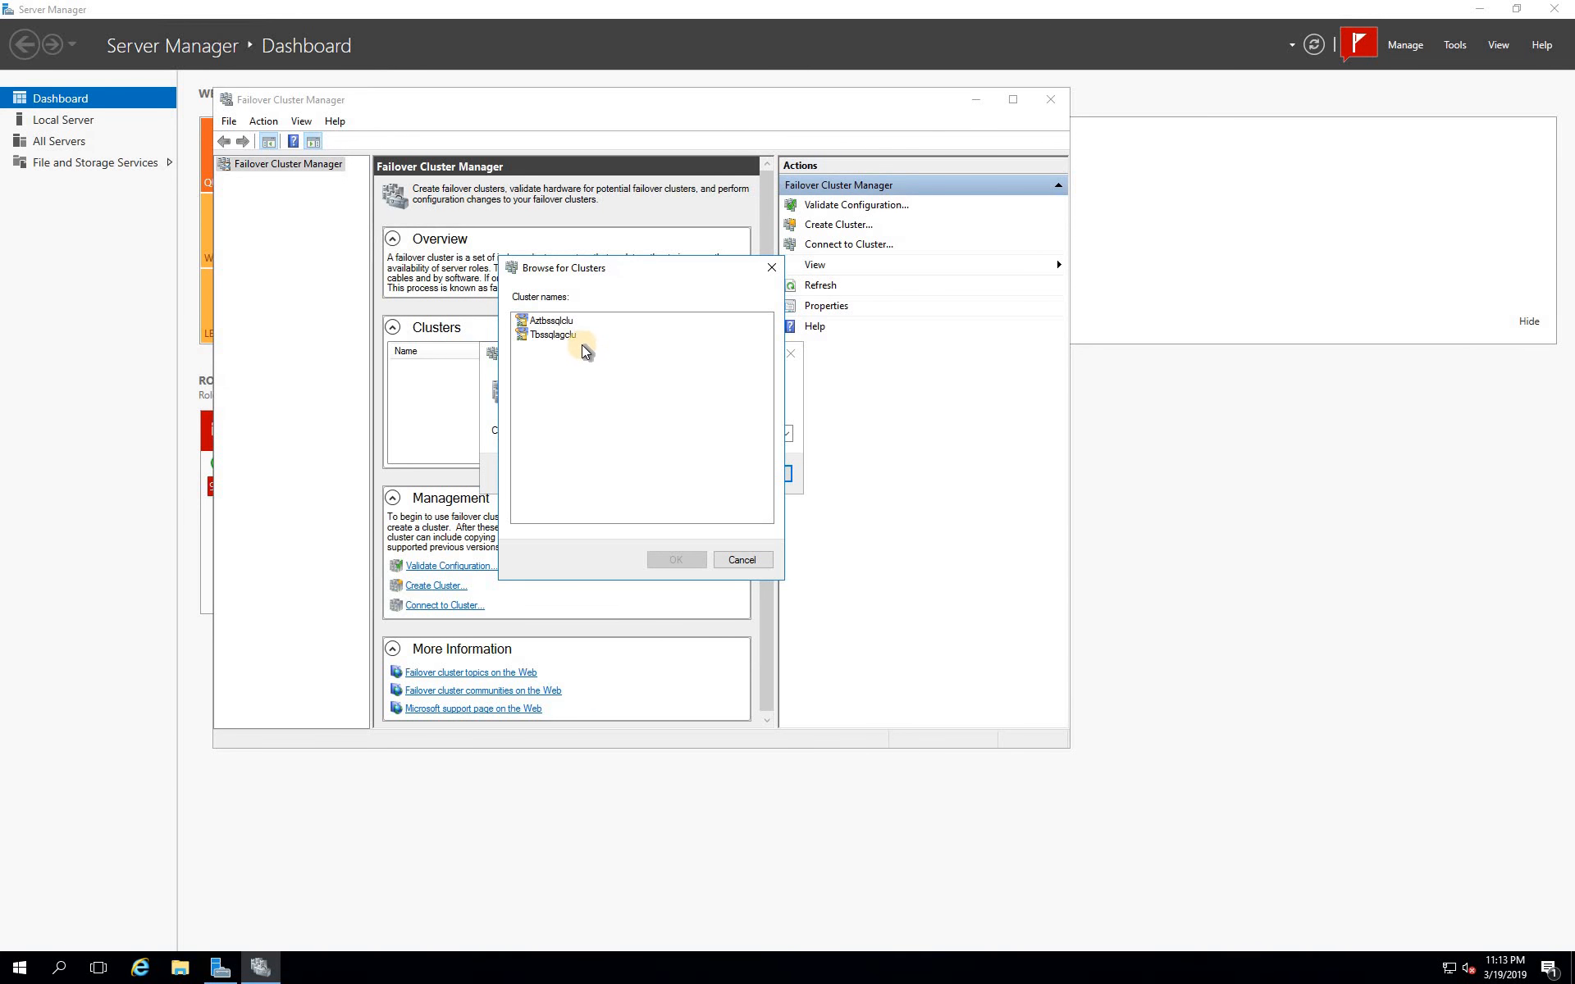
left_click(563, 336)
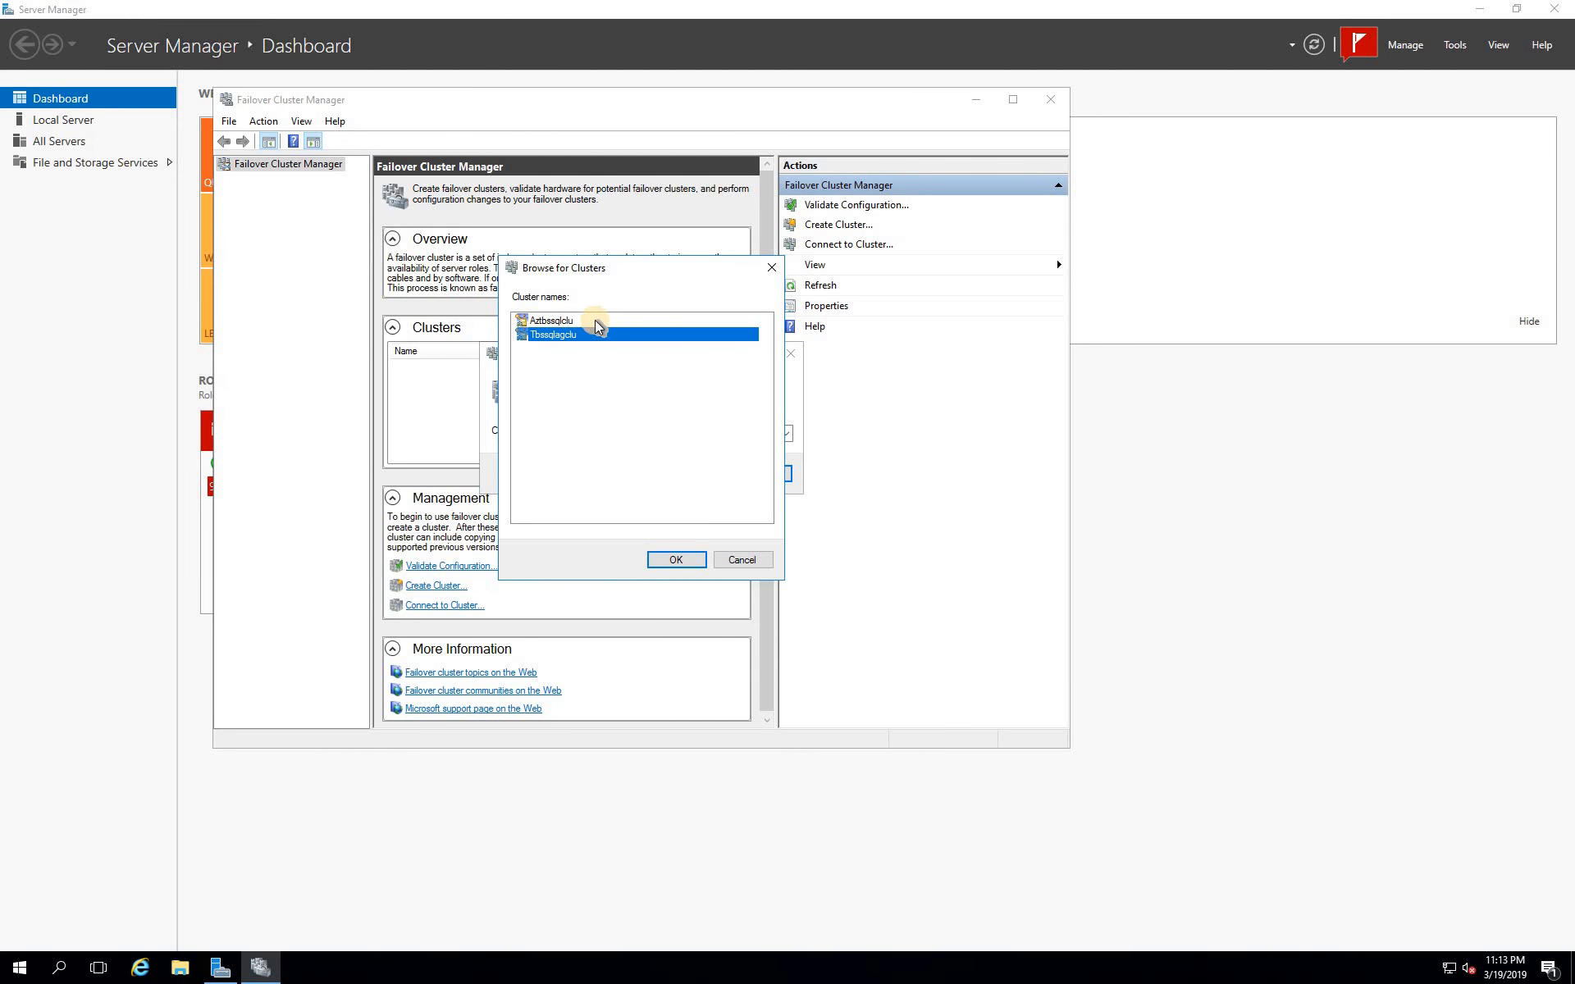
left_click(677, 560)
left_click(614, 474)
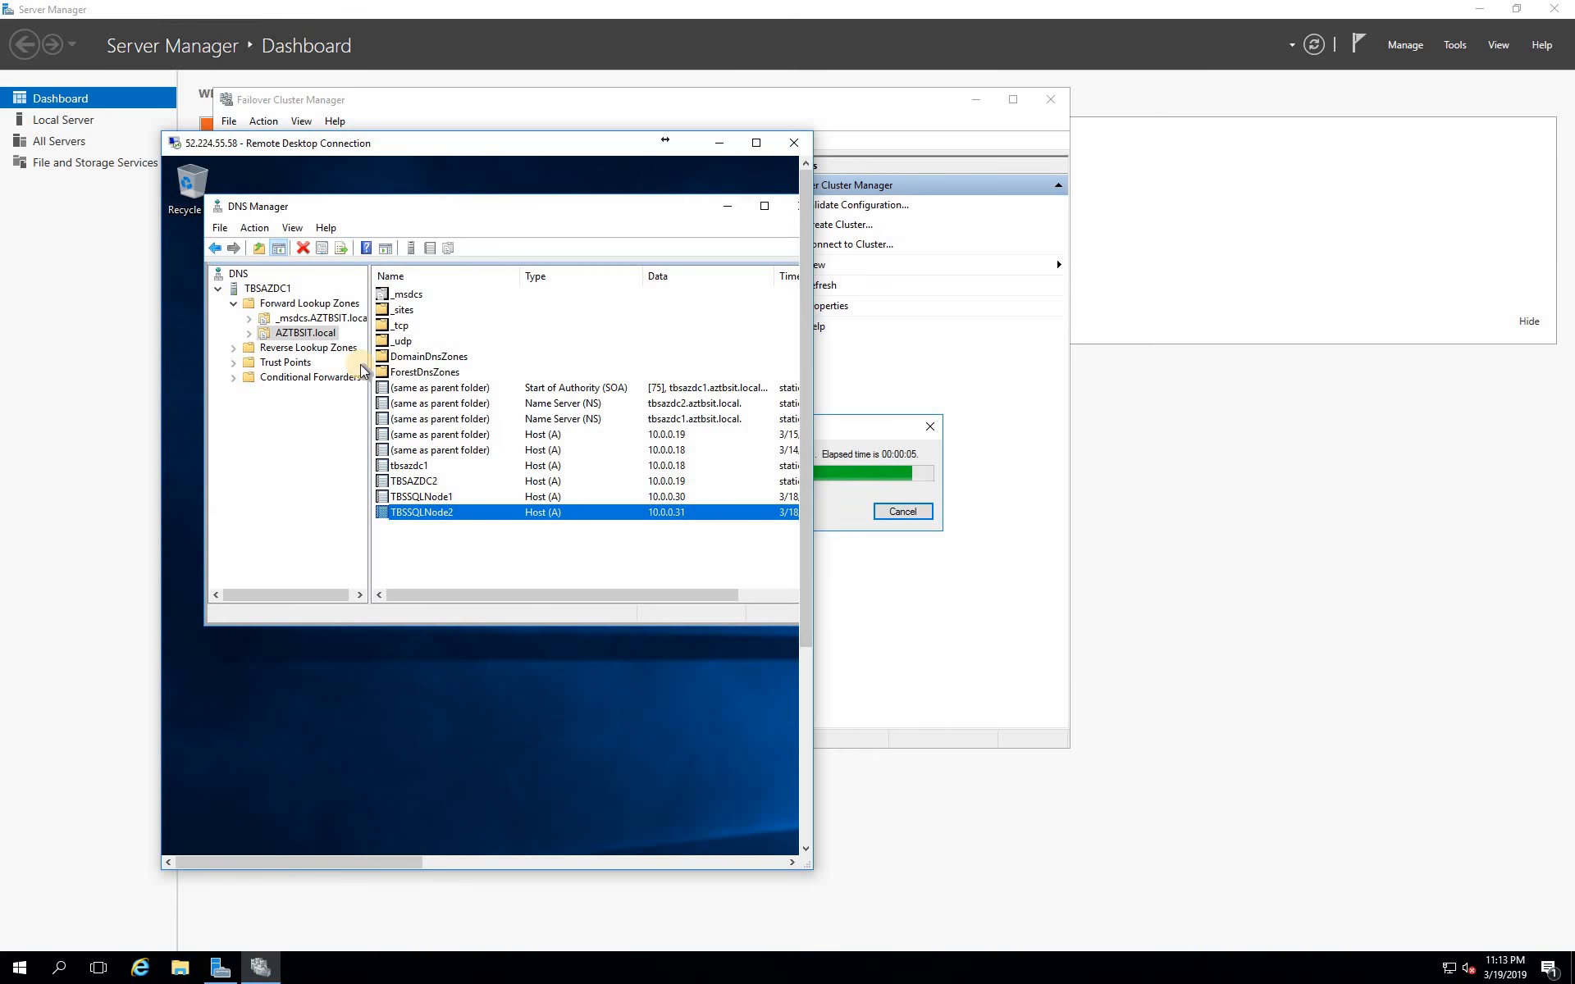
Switch to DNS Manager on TBSAZDC1, refresh the AZTBSIT.local forward lookup zone, and select the TBSSQLAGCLU host record
right_click(307, 332)
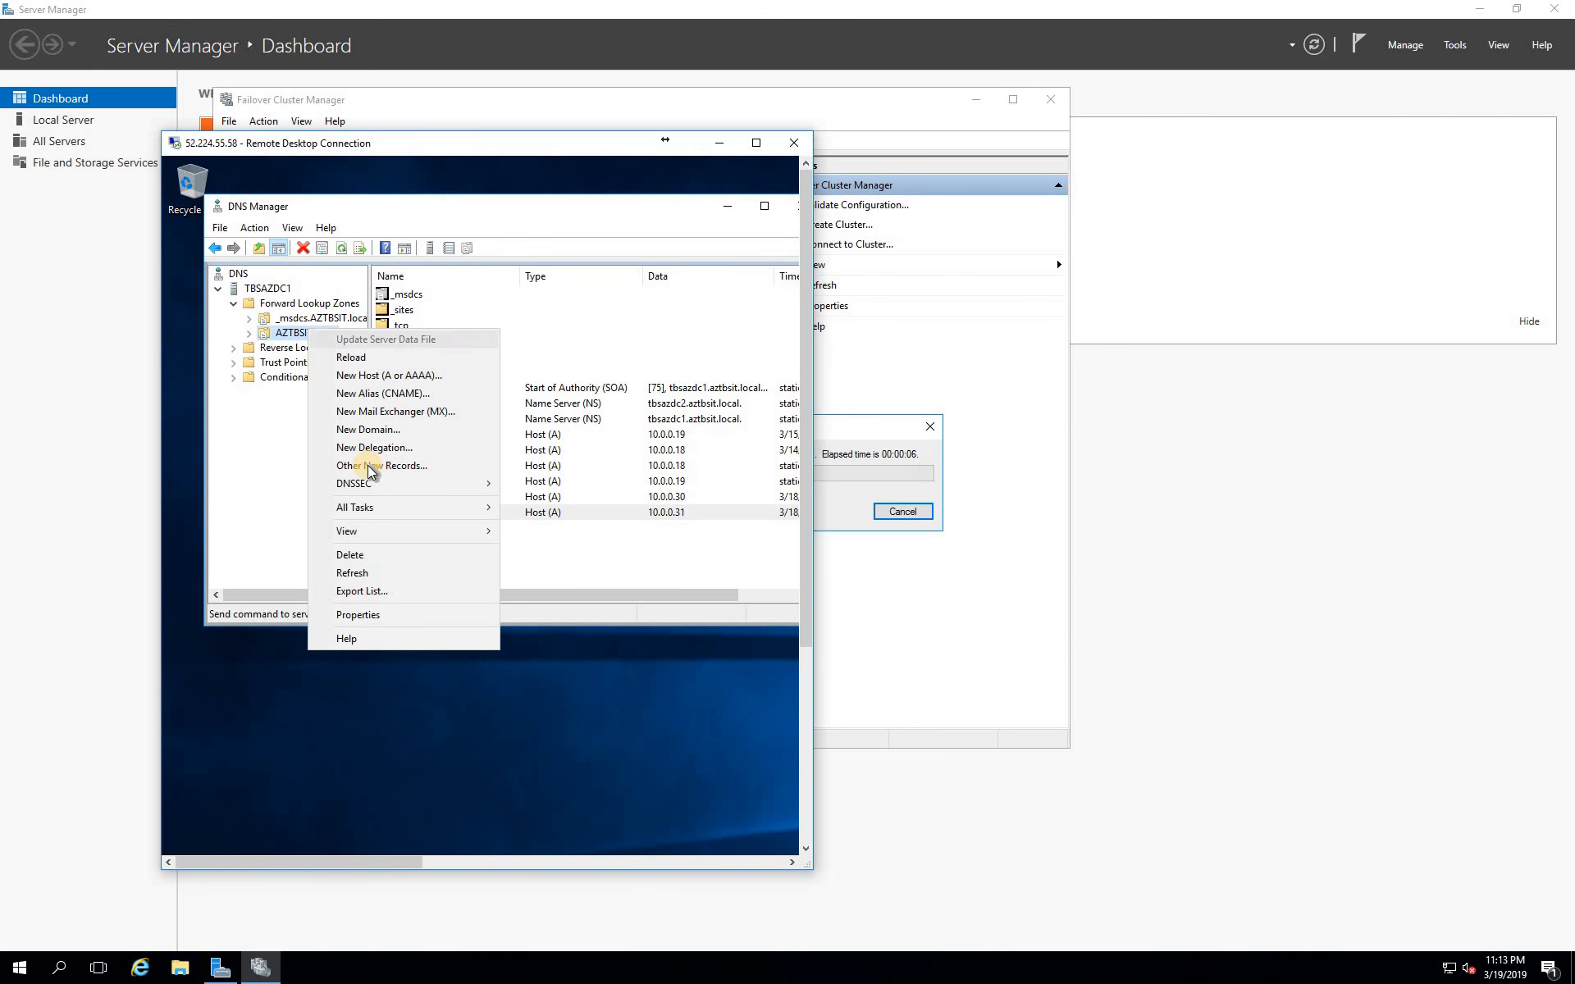
left_click(351, 576)
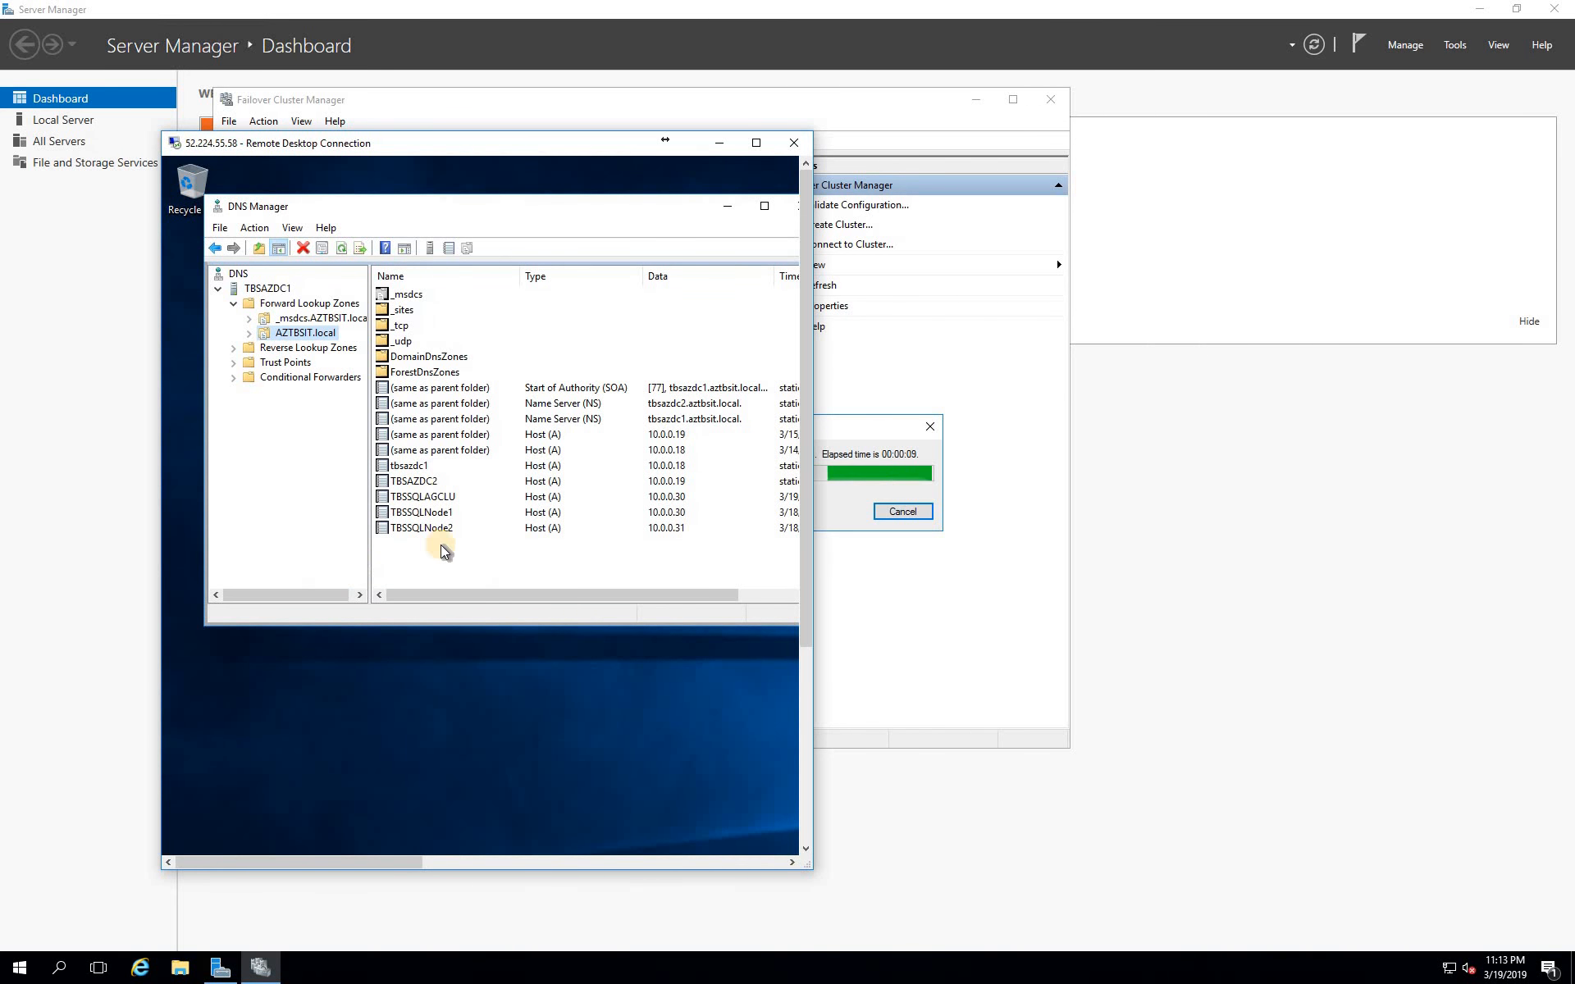
left_click(421, 497)
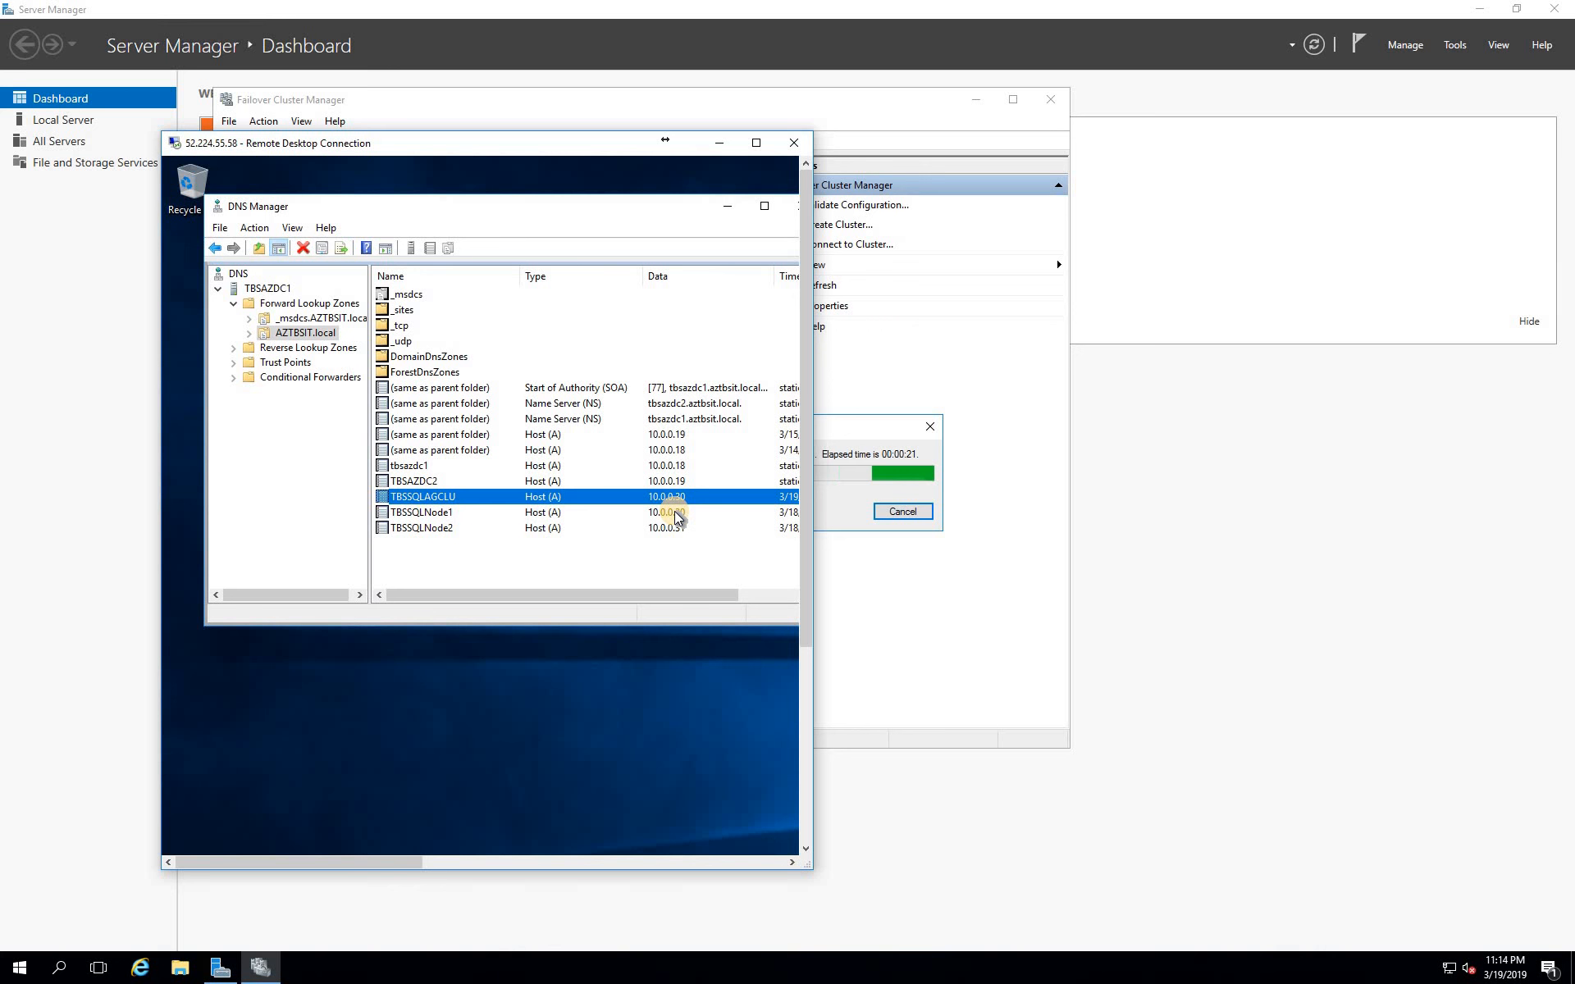
Set the TBSSQLAGCLU host record's IP address to 10.0.0.25, save it, and minimize the domain controller's remote session
right_click(436, 499)
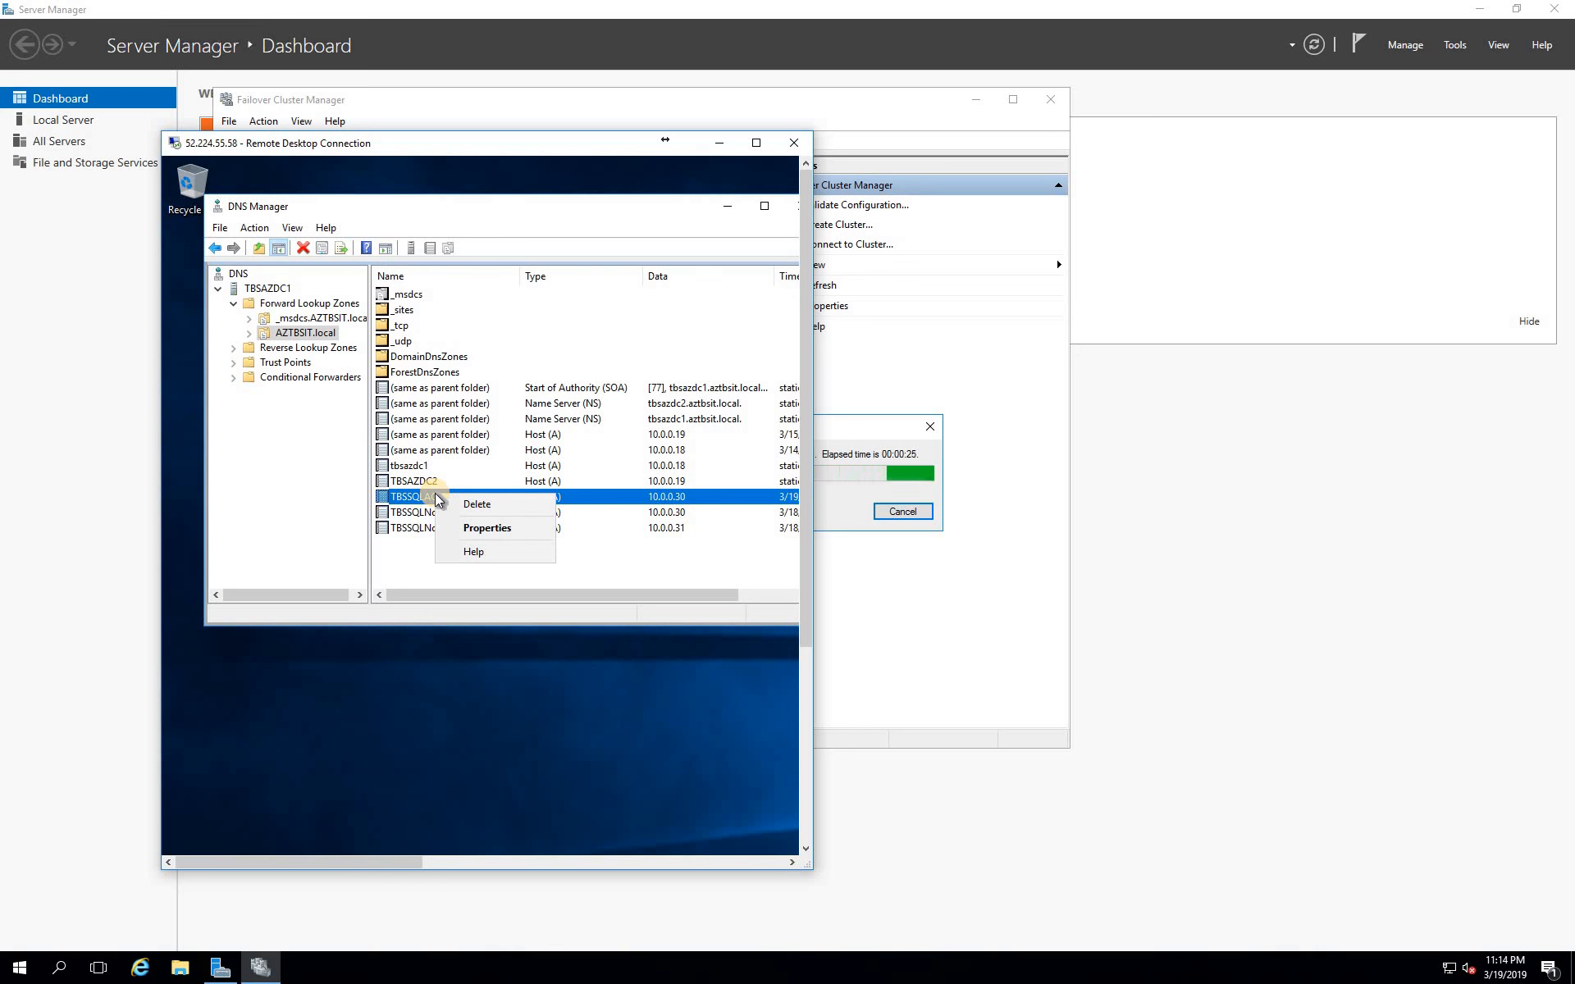
left_click(488, 528)
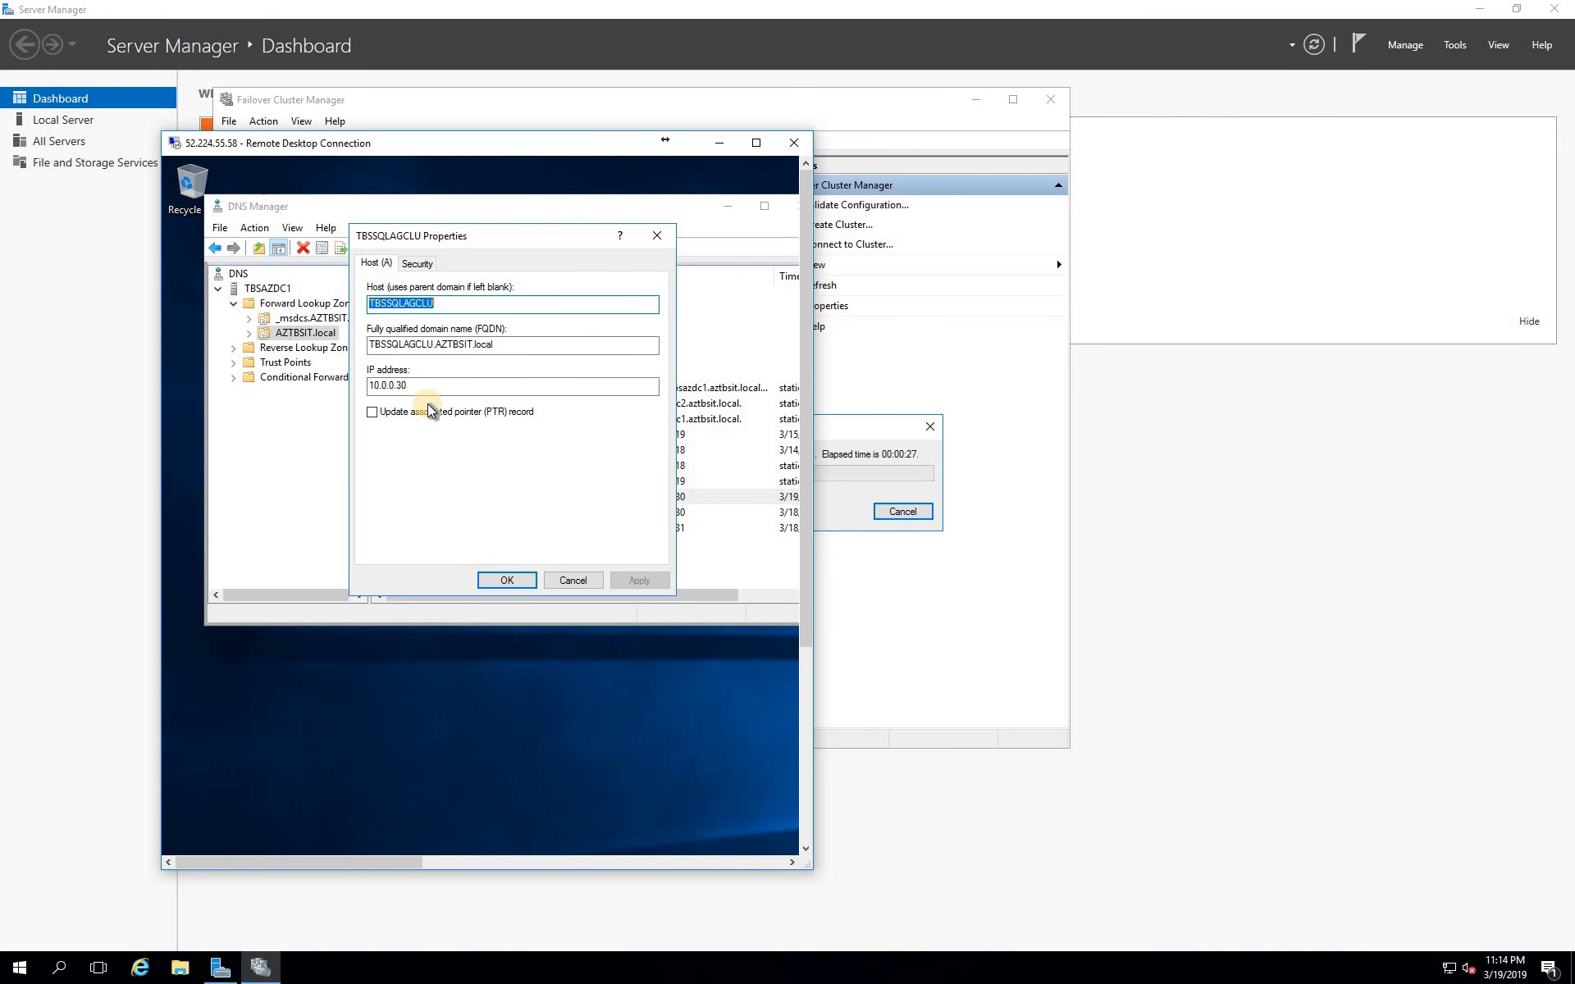
left_click(463, 386)
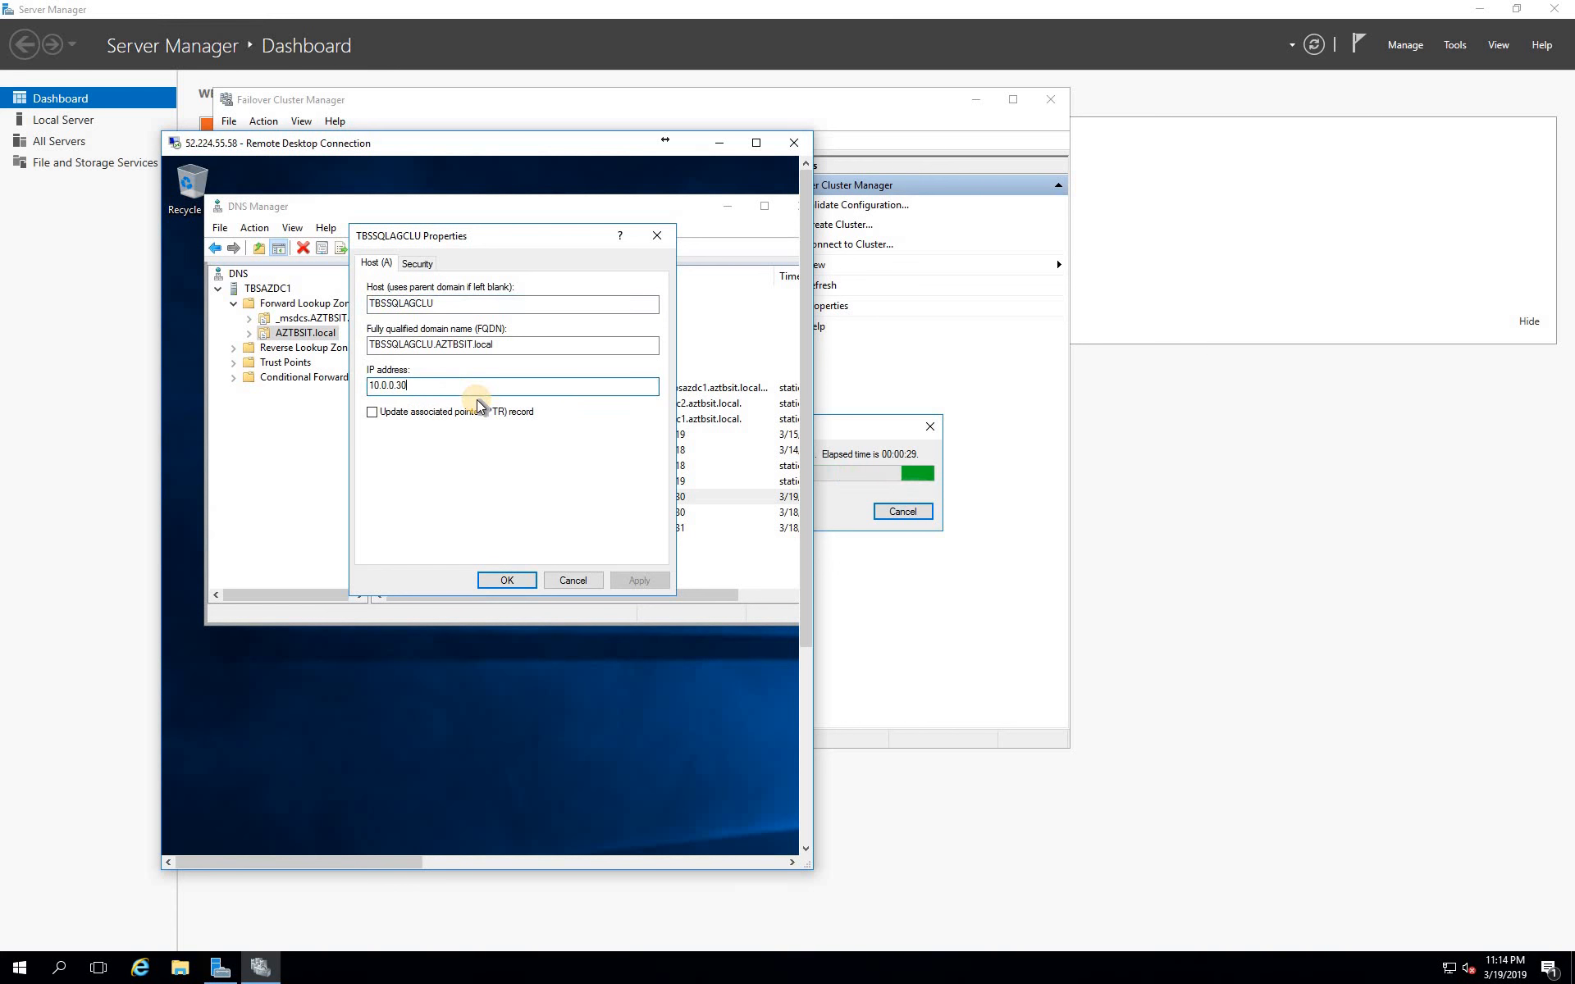
key("BackSpace")
key("BackSpace")
type("2")
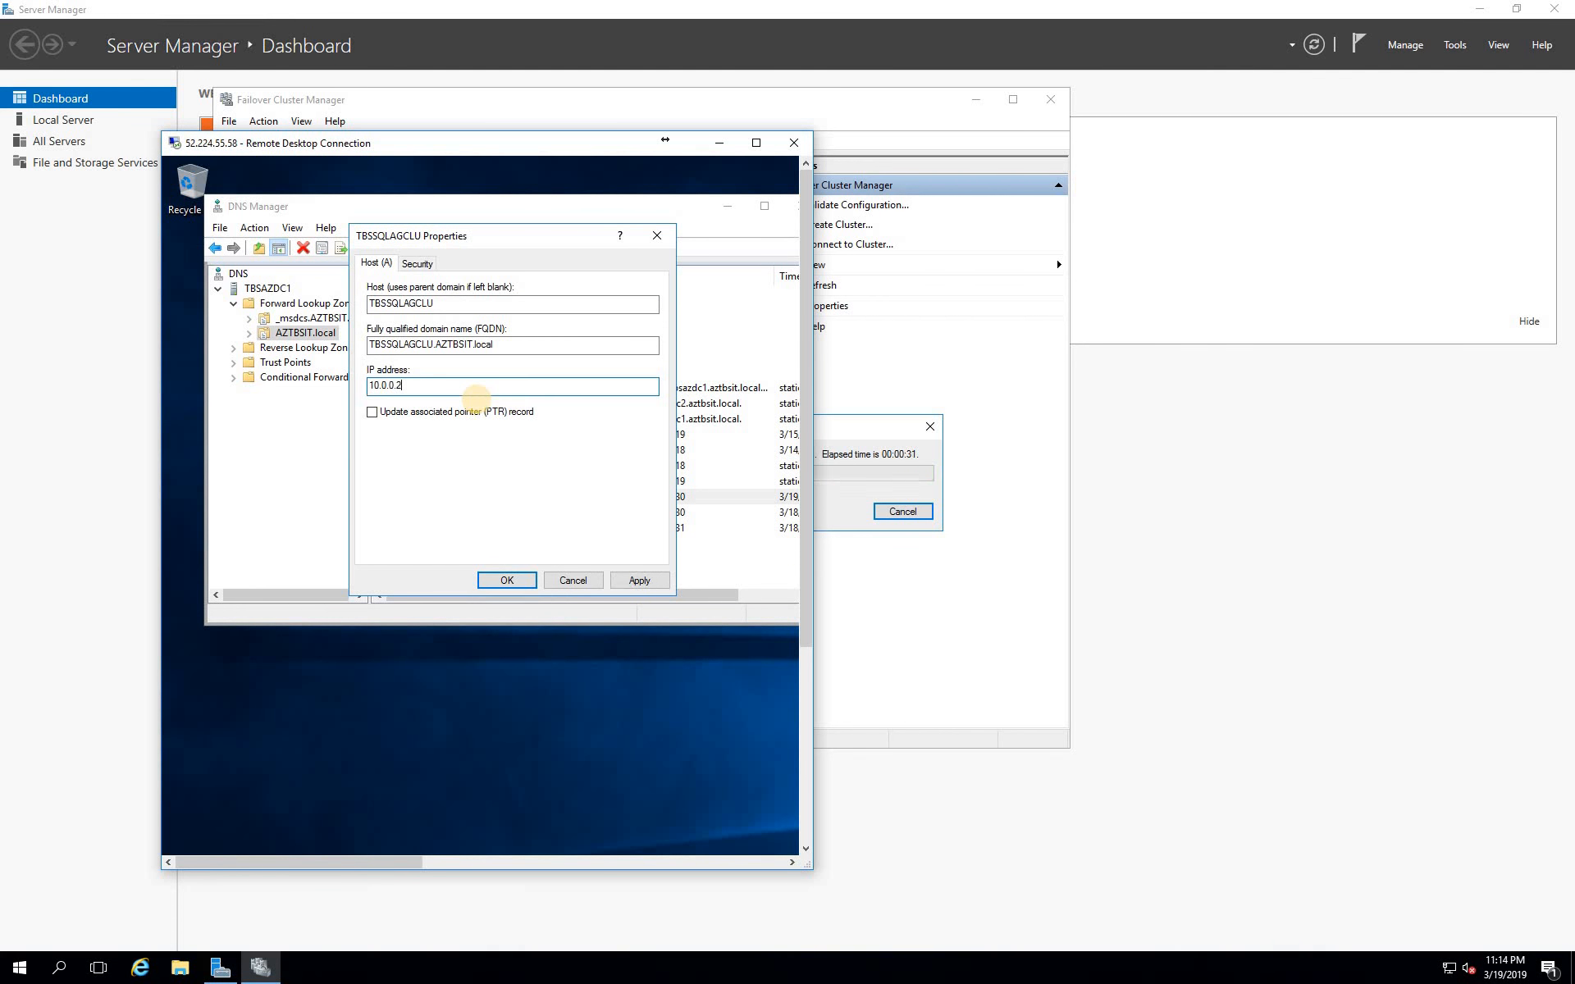
type("5")
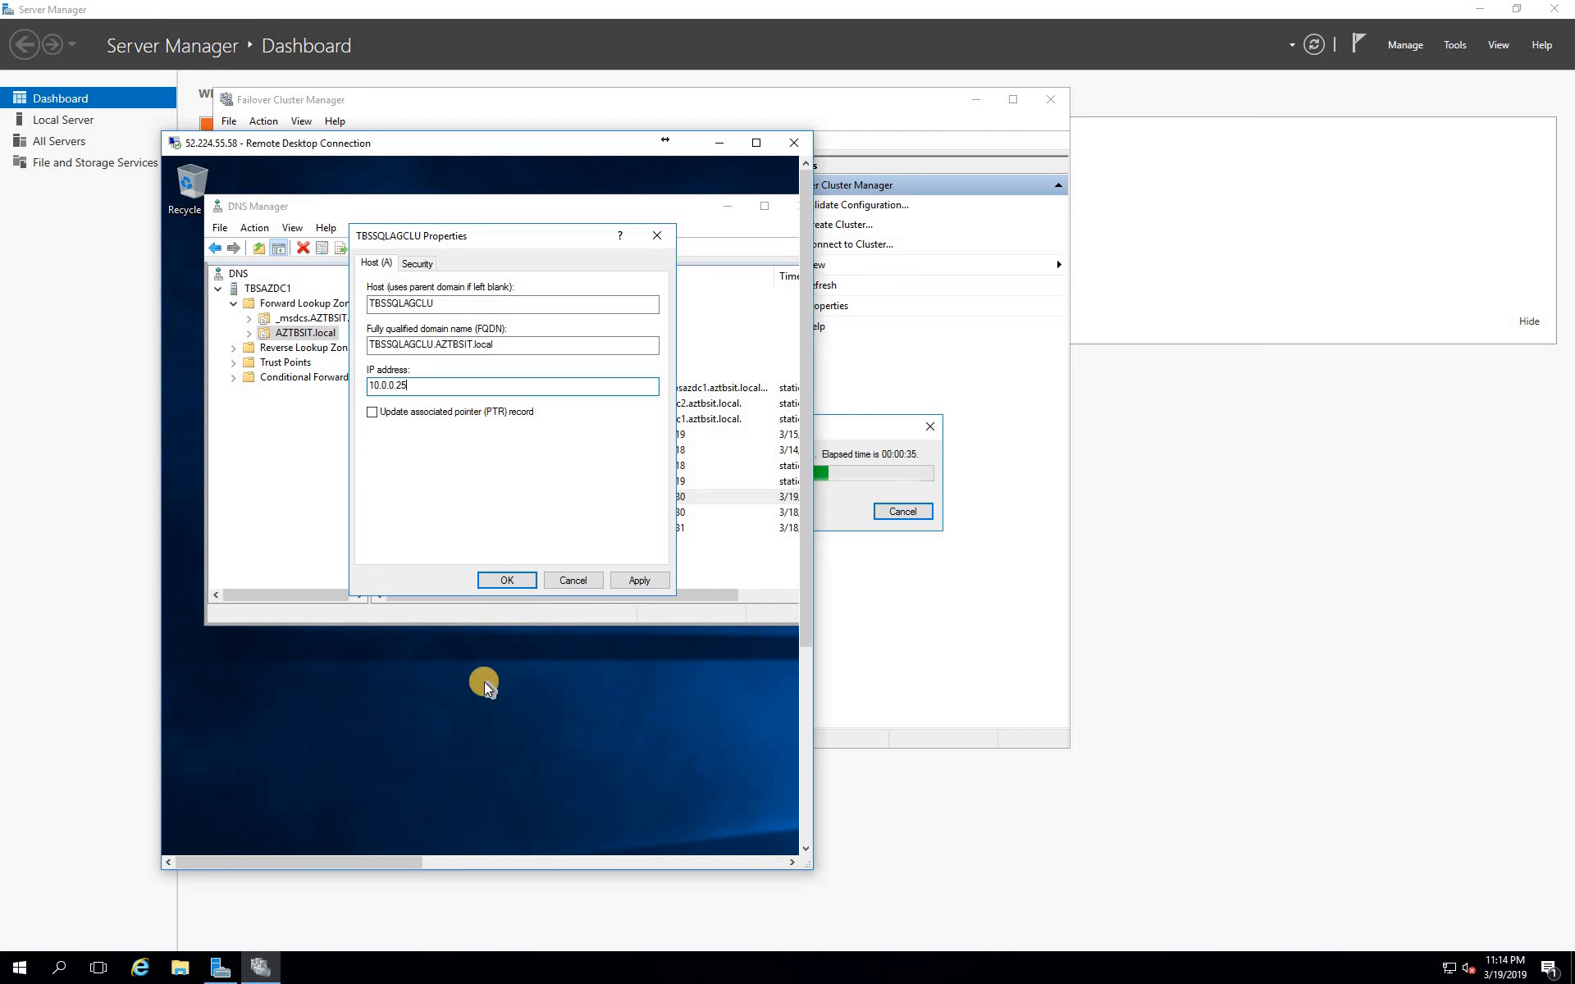
left_click(638, 580)
left_click(505, 580)
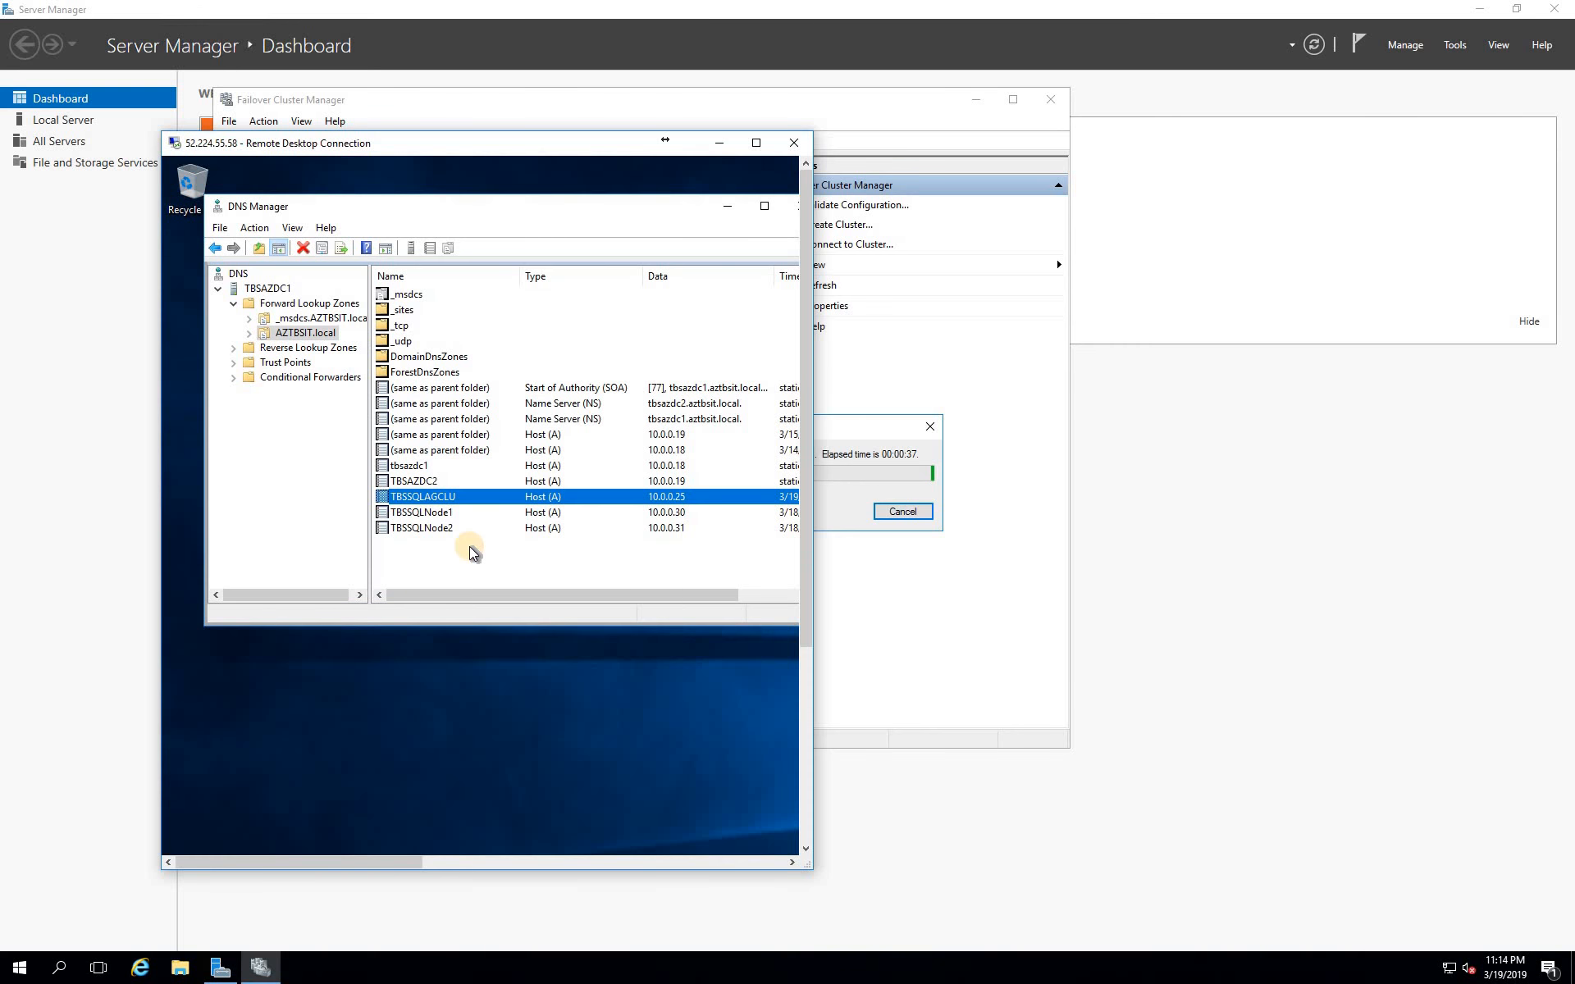
left_click(720, 147)
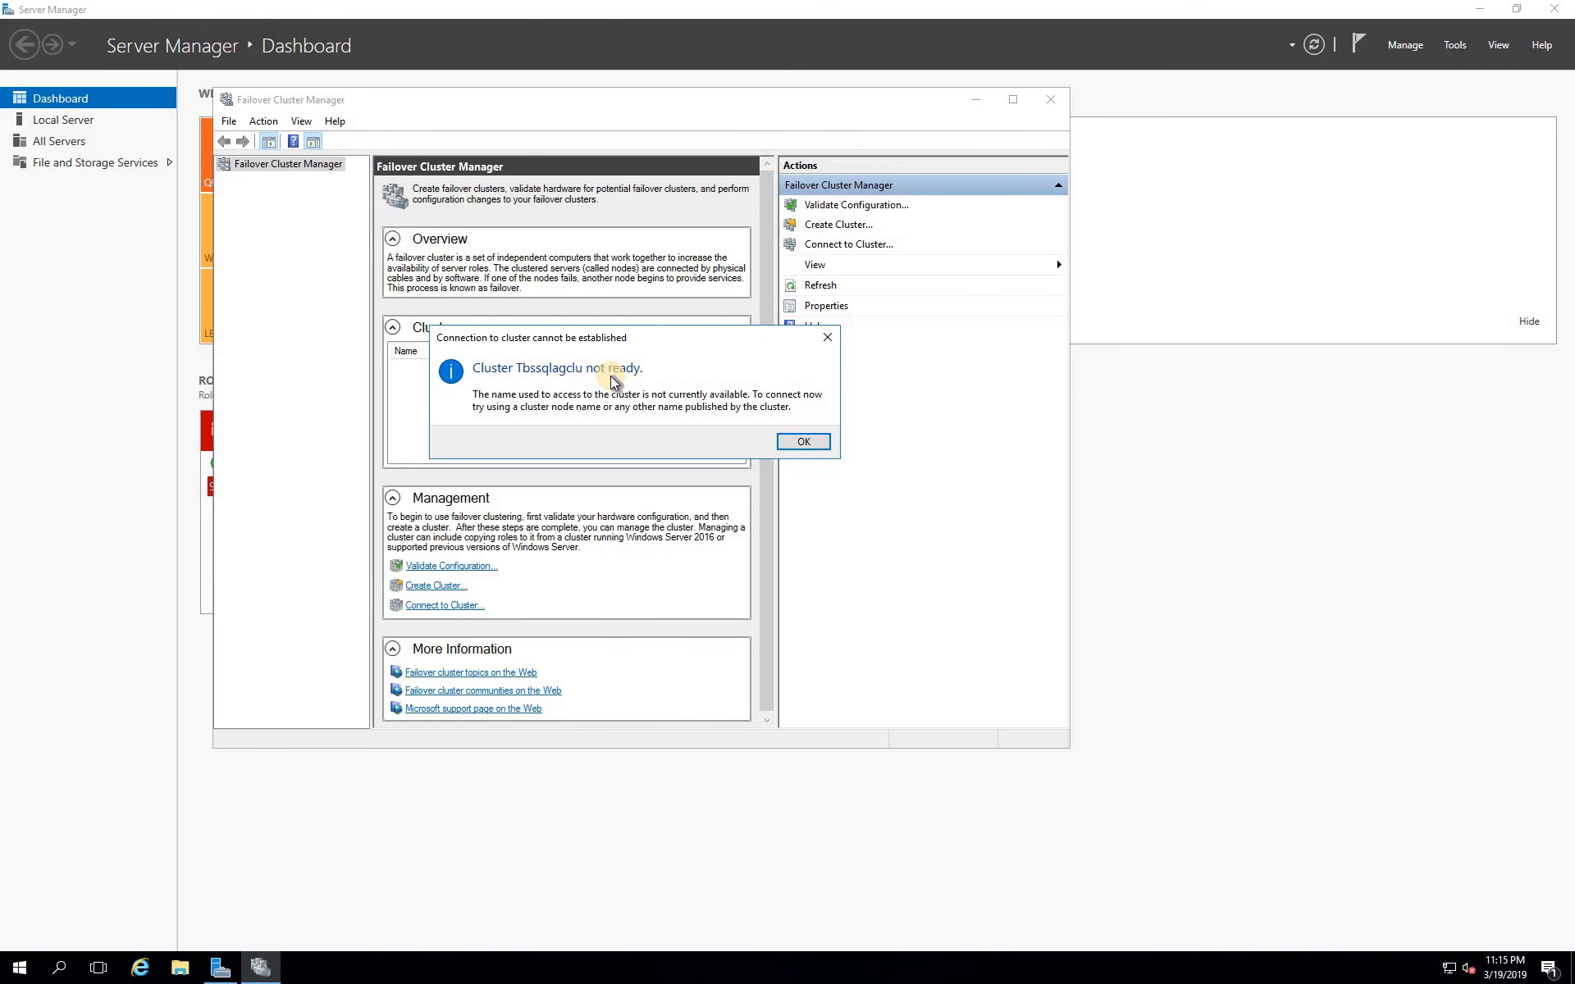
Dismiss the cluster connection message and open the Services console in the TBSSQLNode2 remote session
left_click(804, 444)
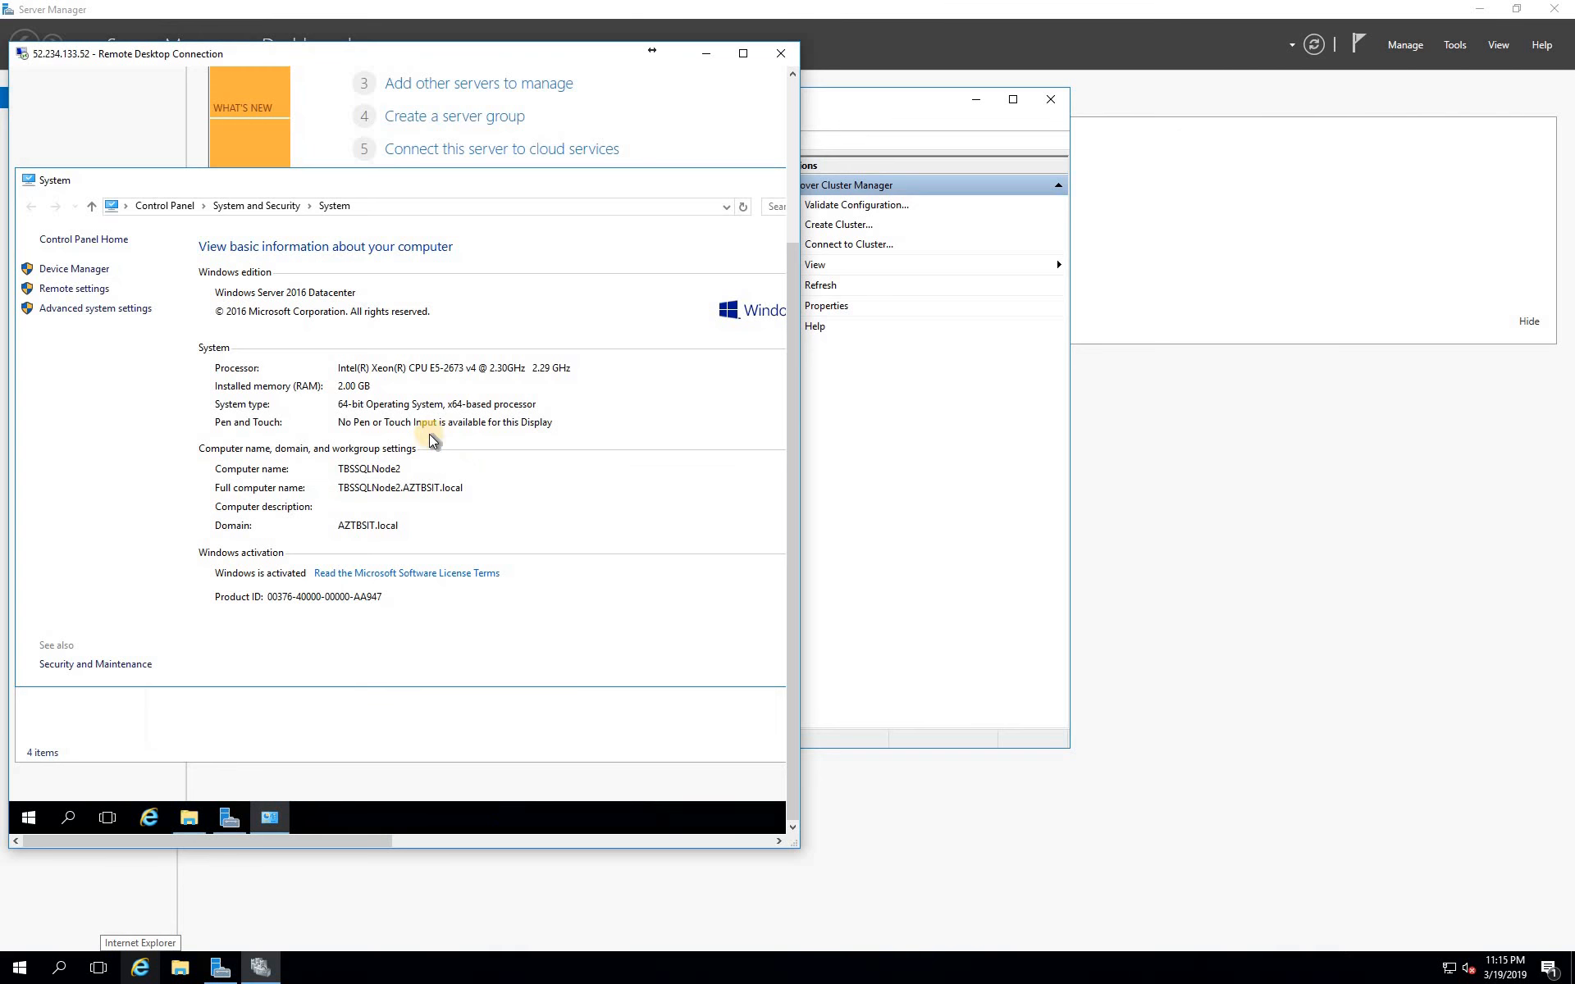
right_click(31, 814)
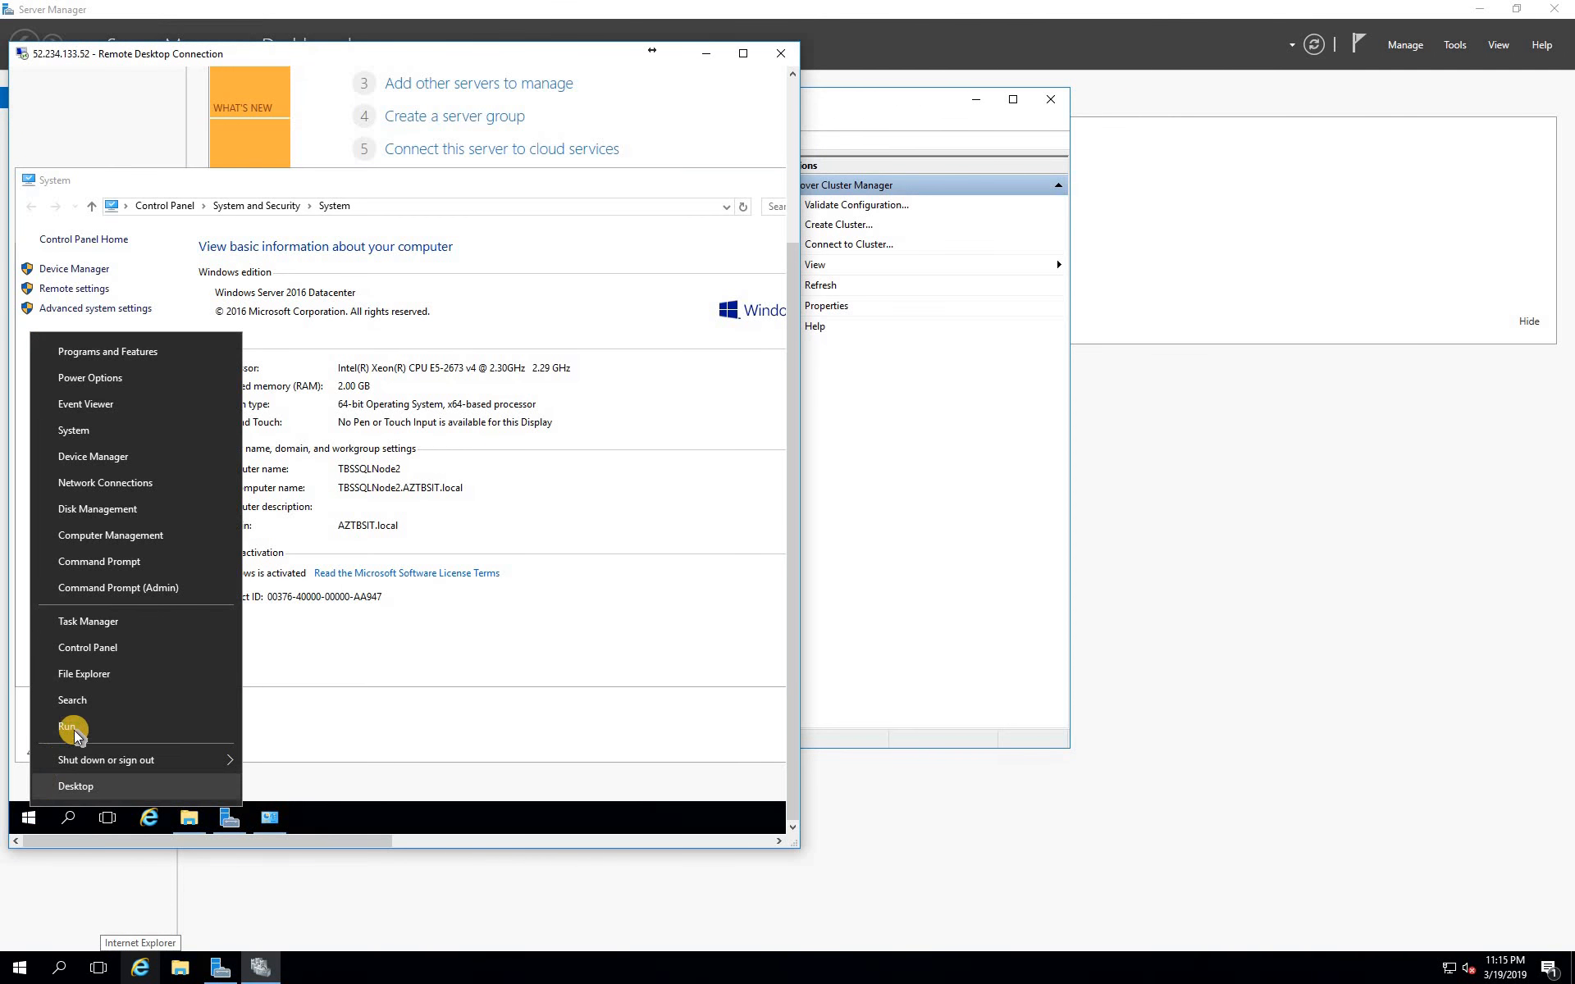
left_click(78, 725)
key("Return")
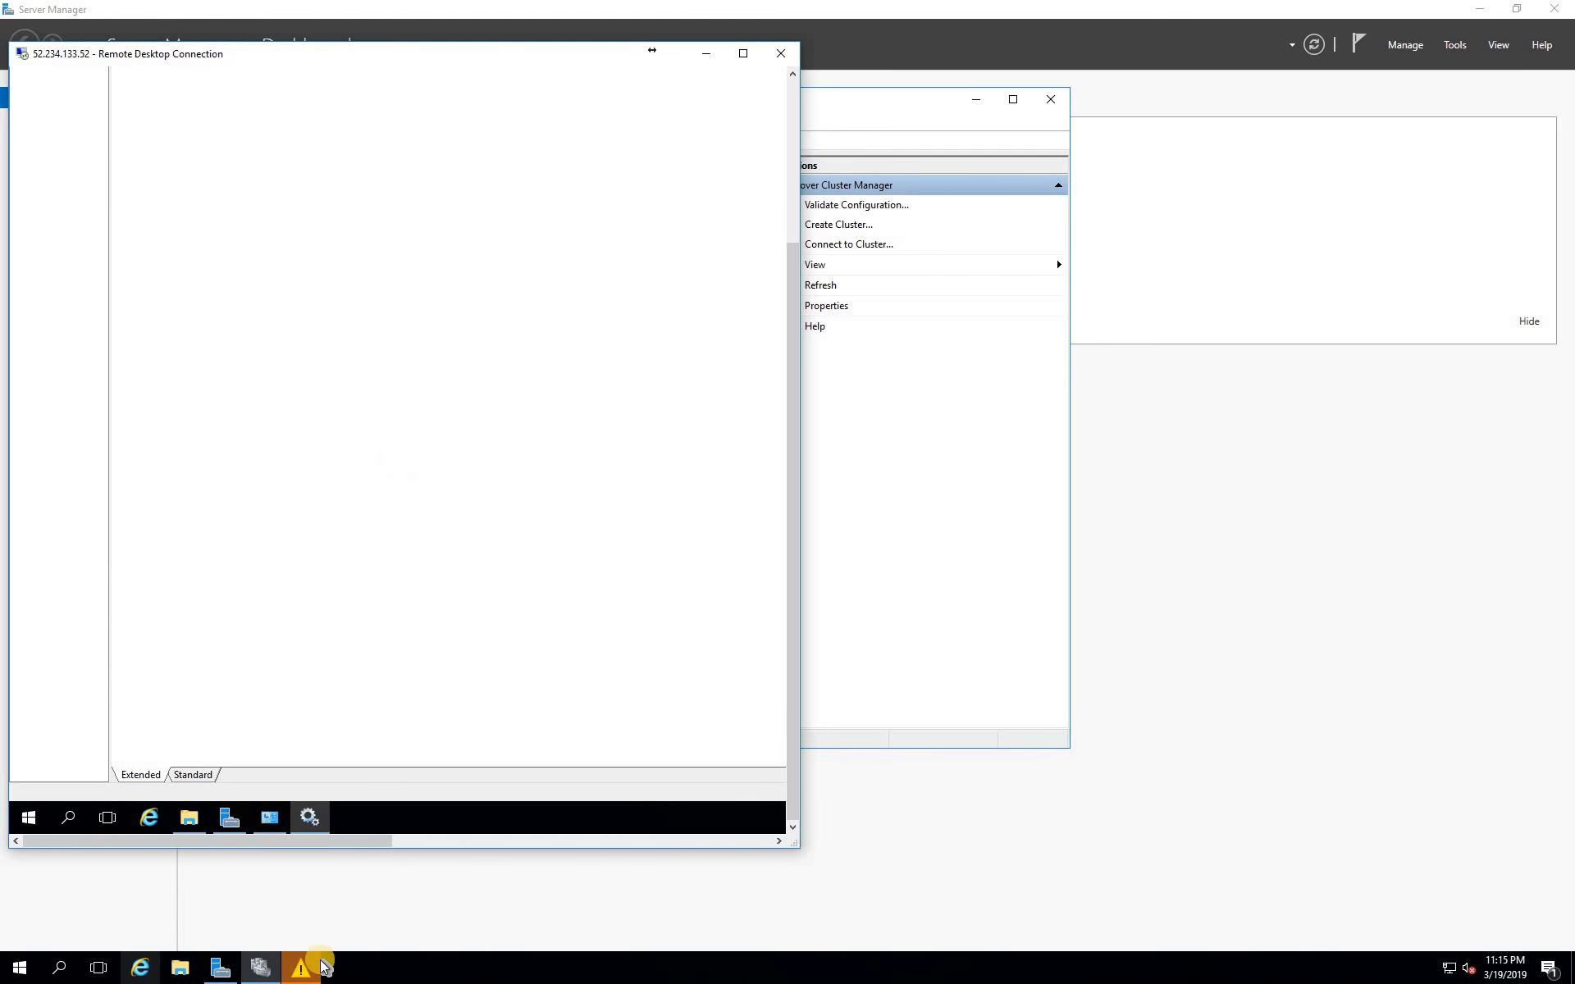
left_click(886, 503)
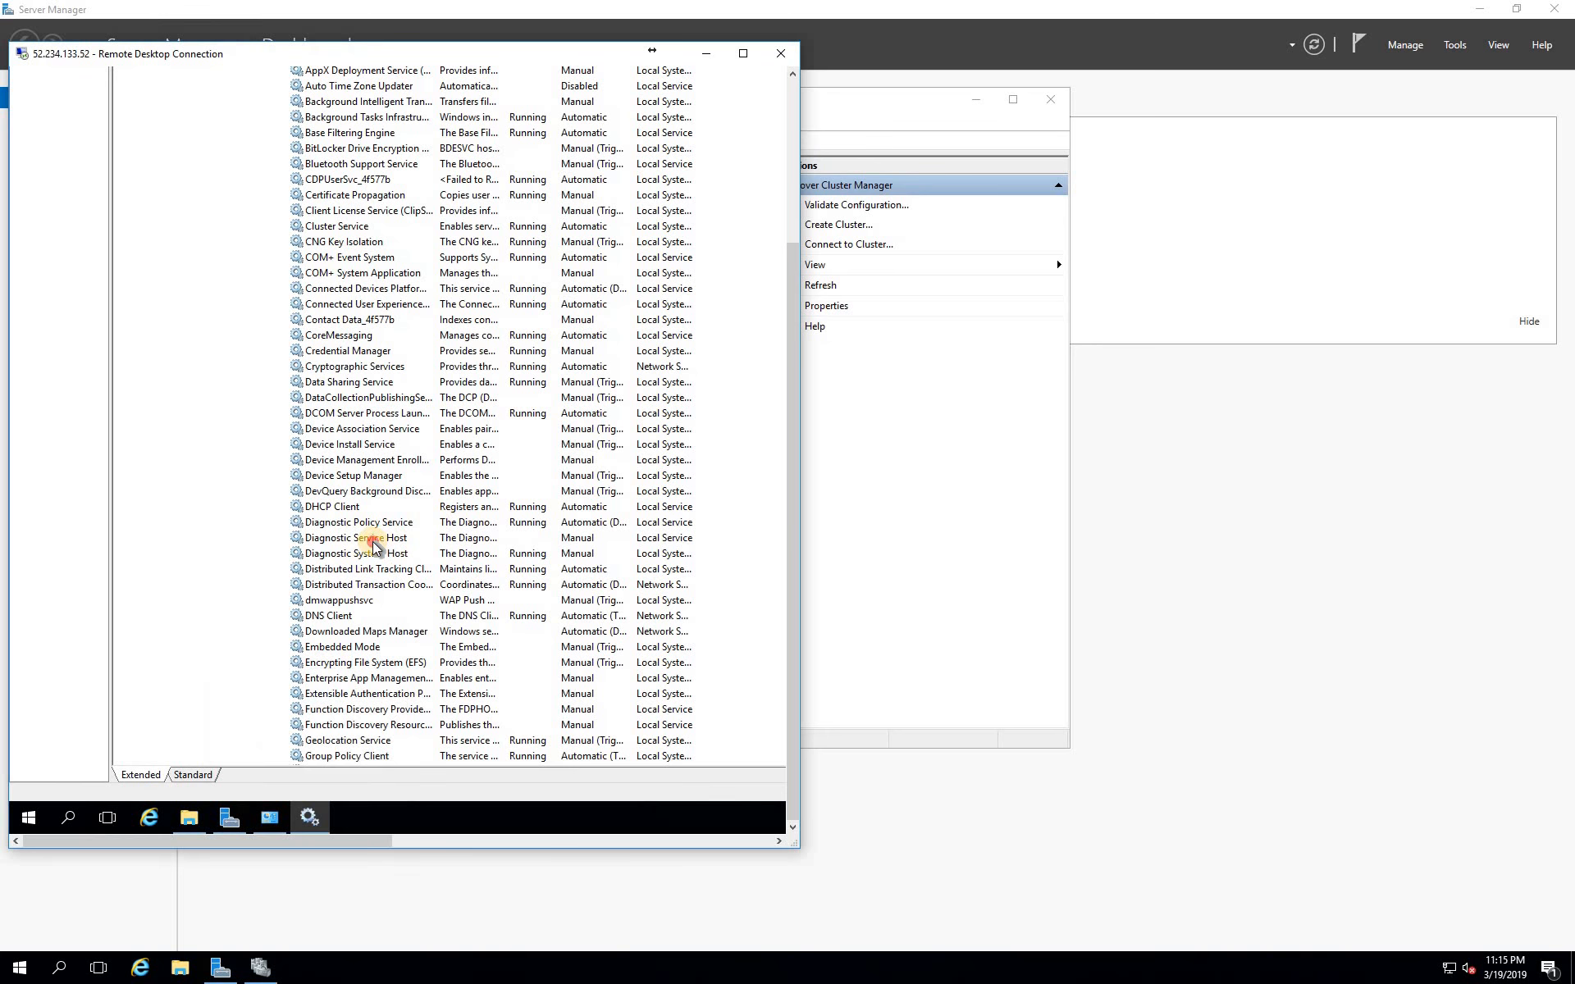
Restart the Cluster Service on TBSSQLNode2 and minimize its remote session
left_click(372, 539)
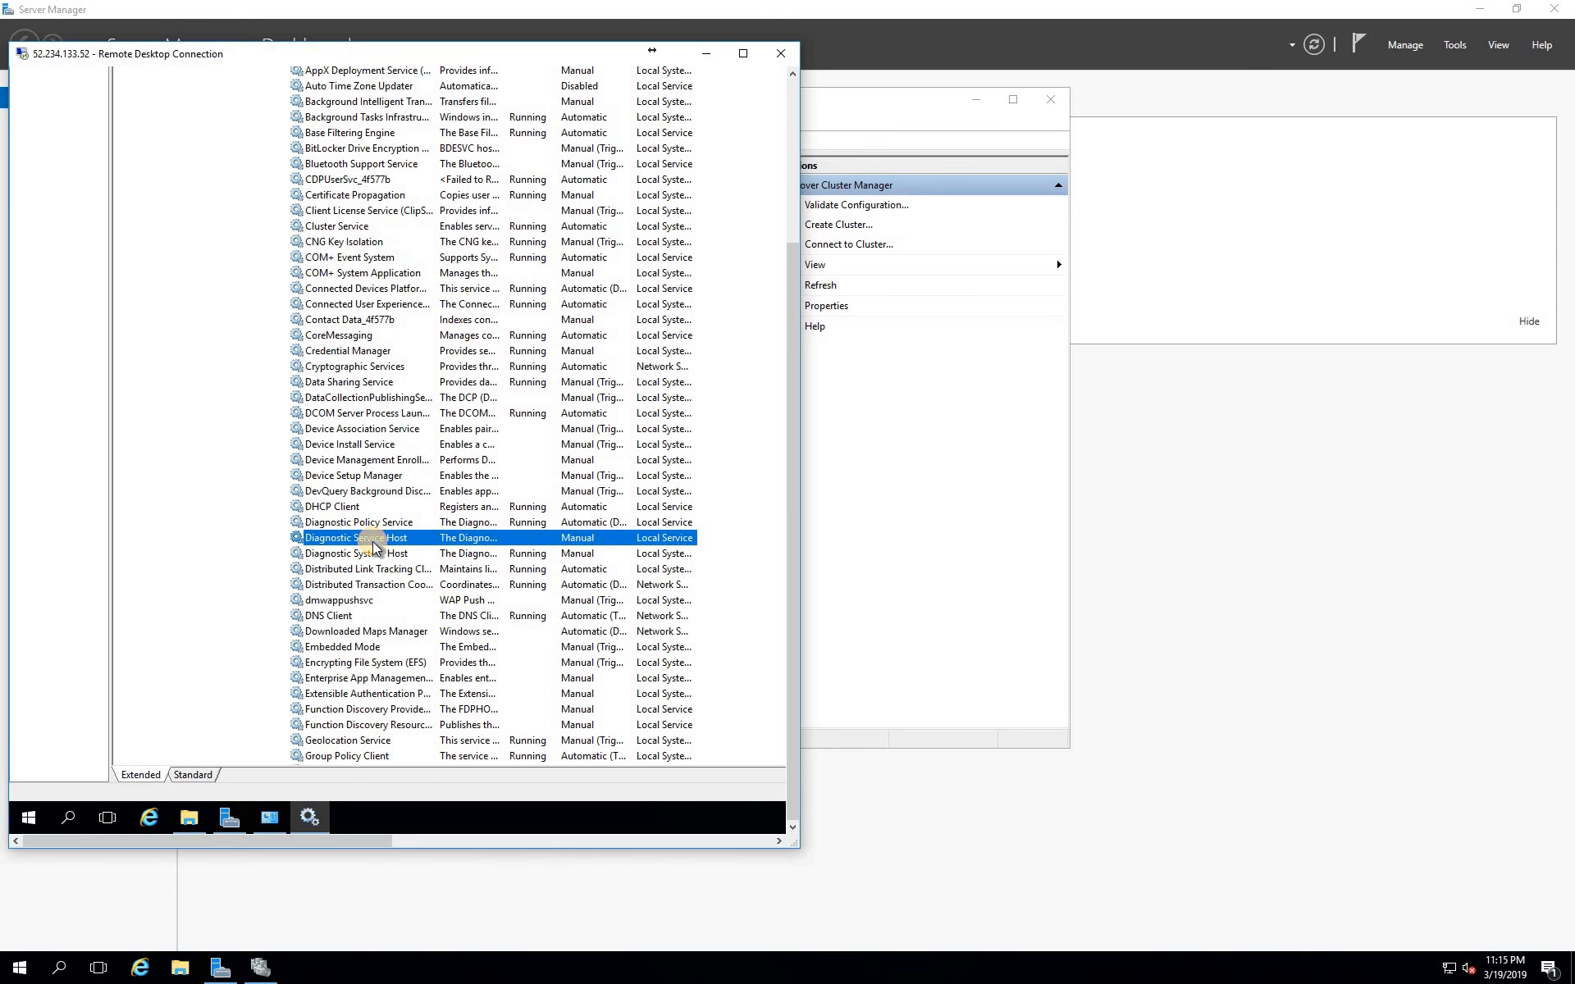
key("c")
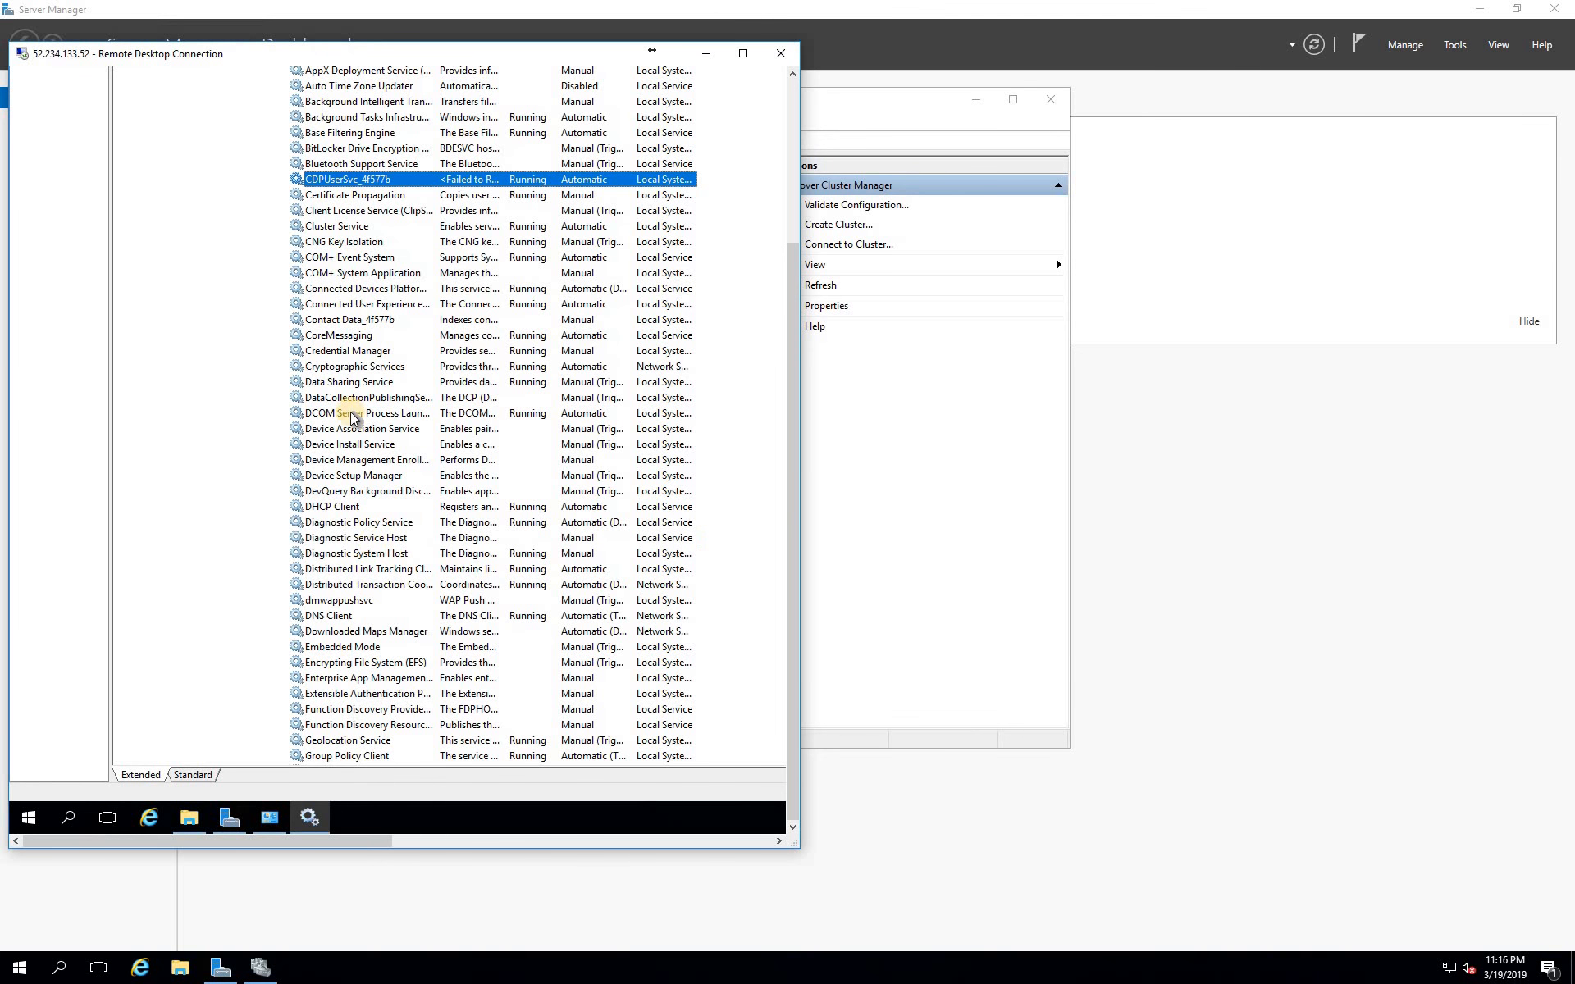
left_click(341, 228)
right_click(341, 229)
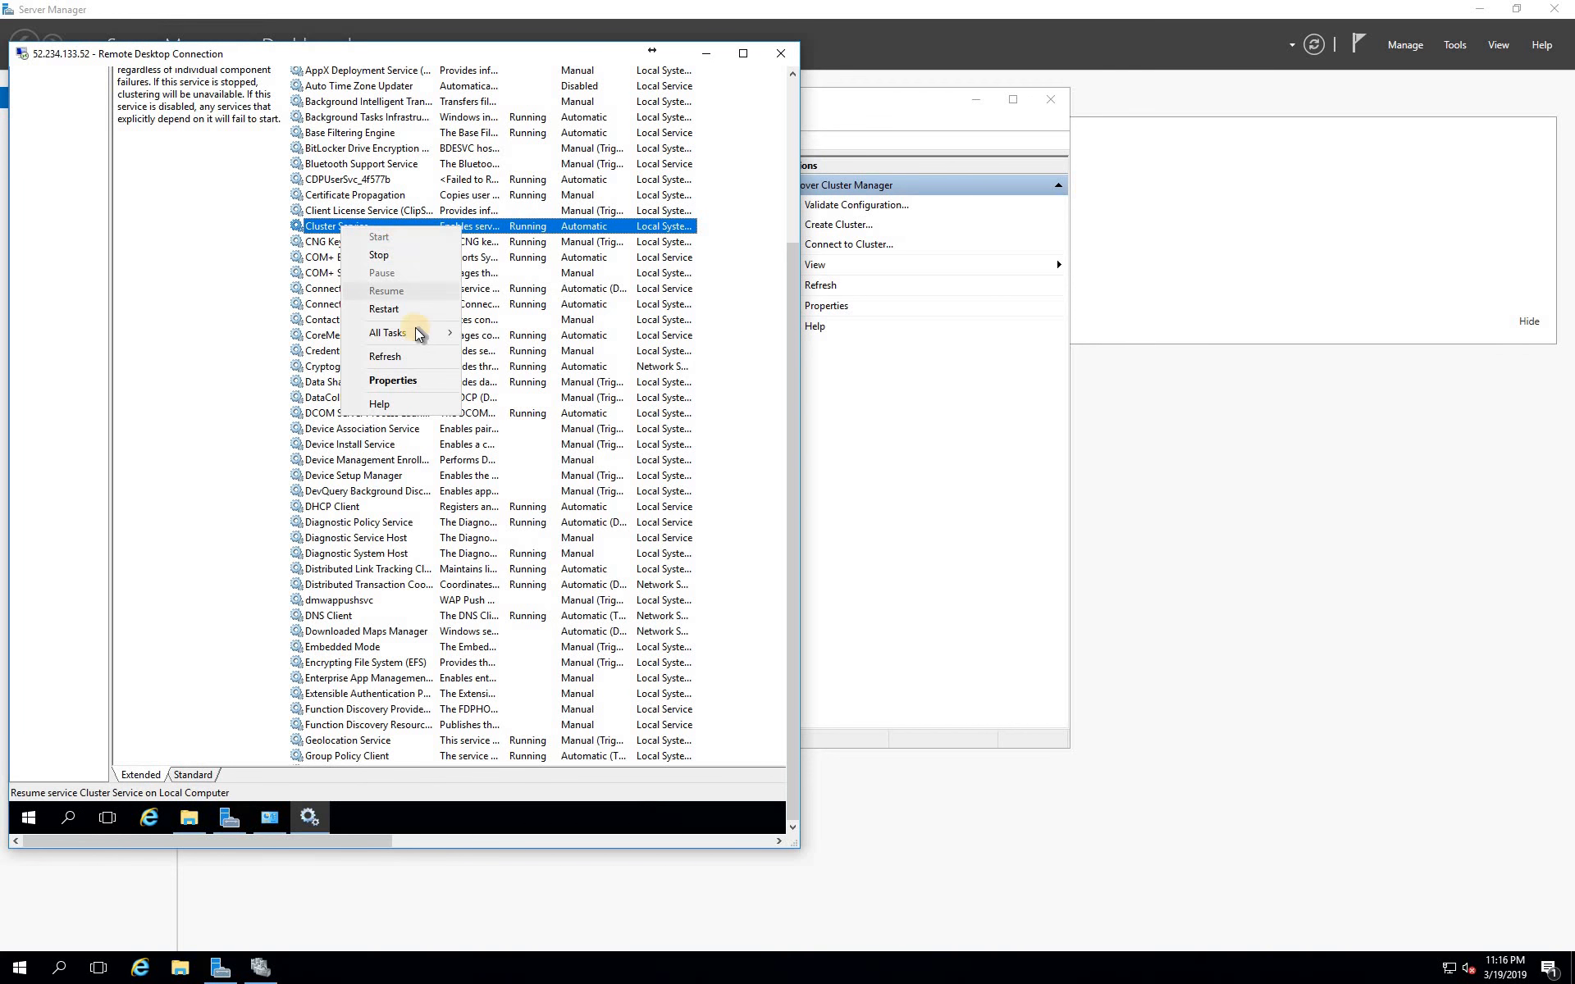
left_click(401, 309)
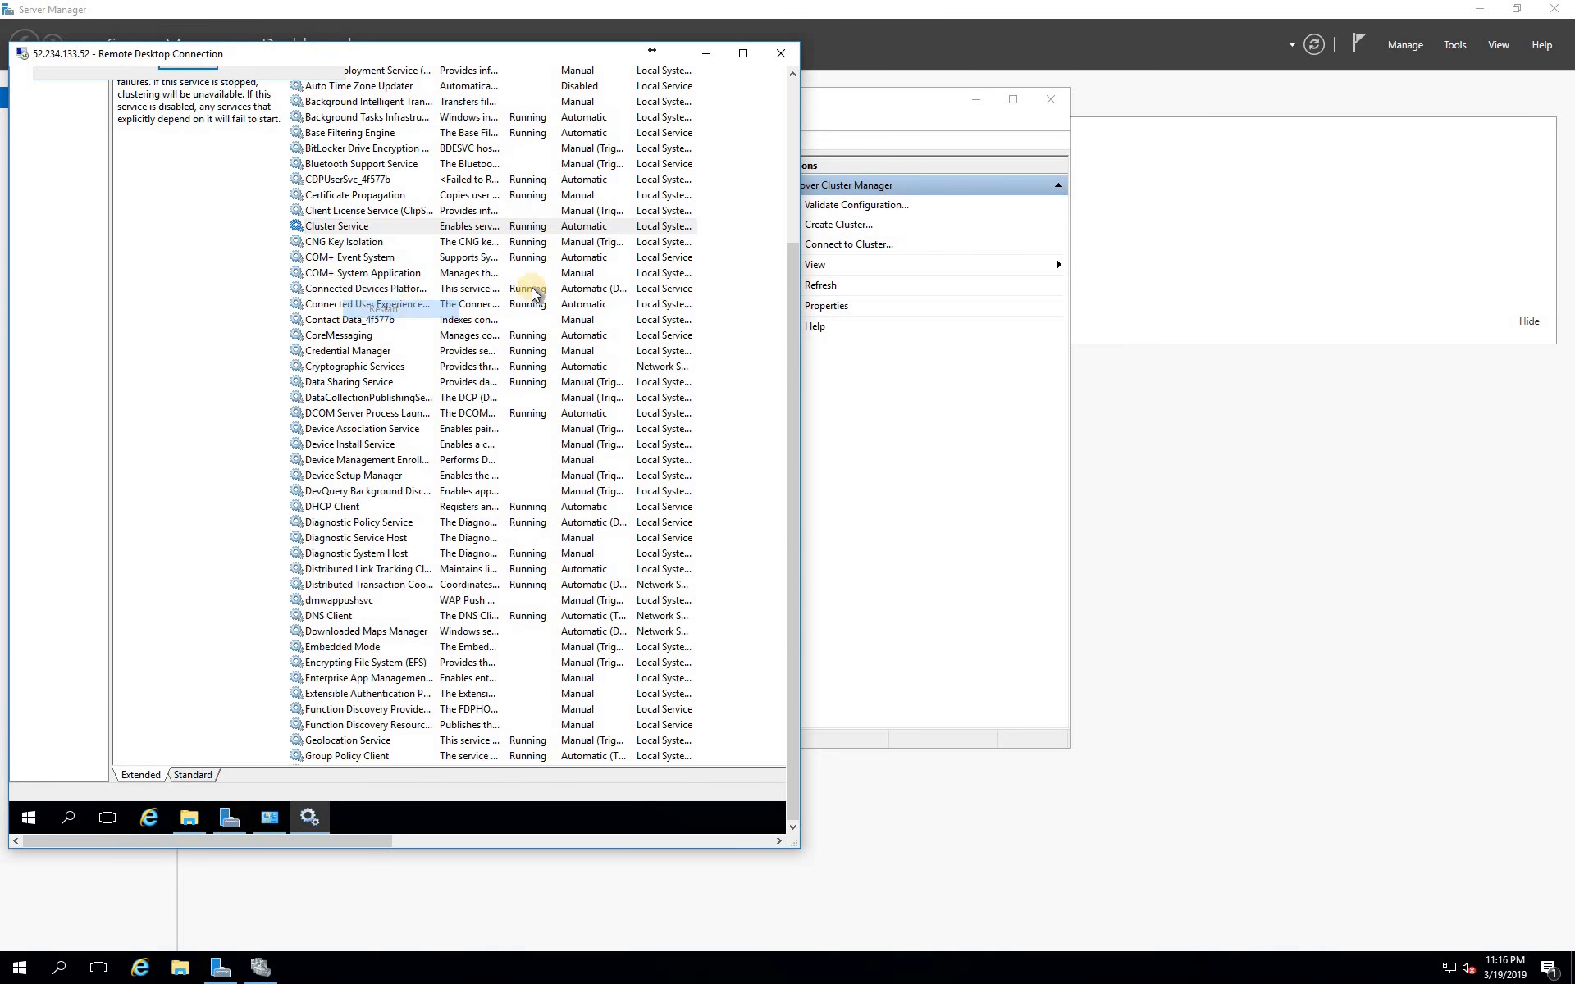
left_click(705, 53)
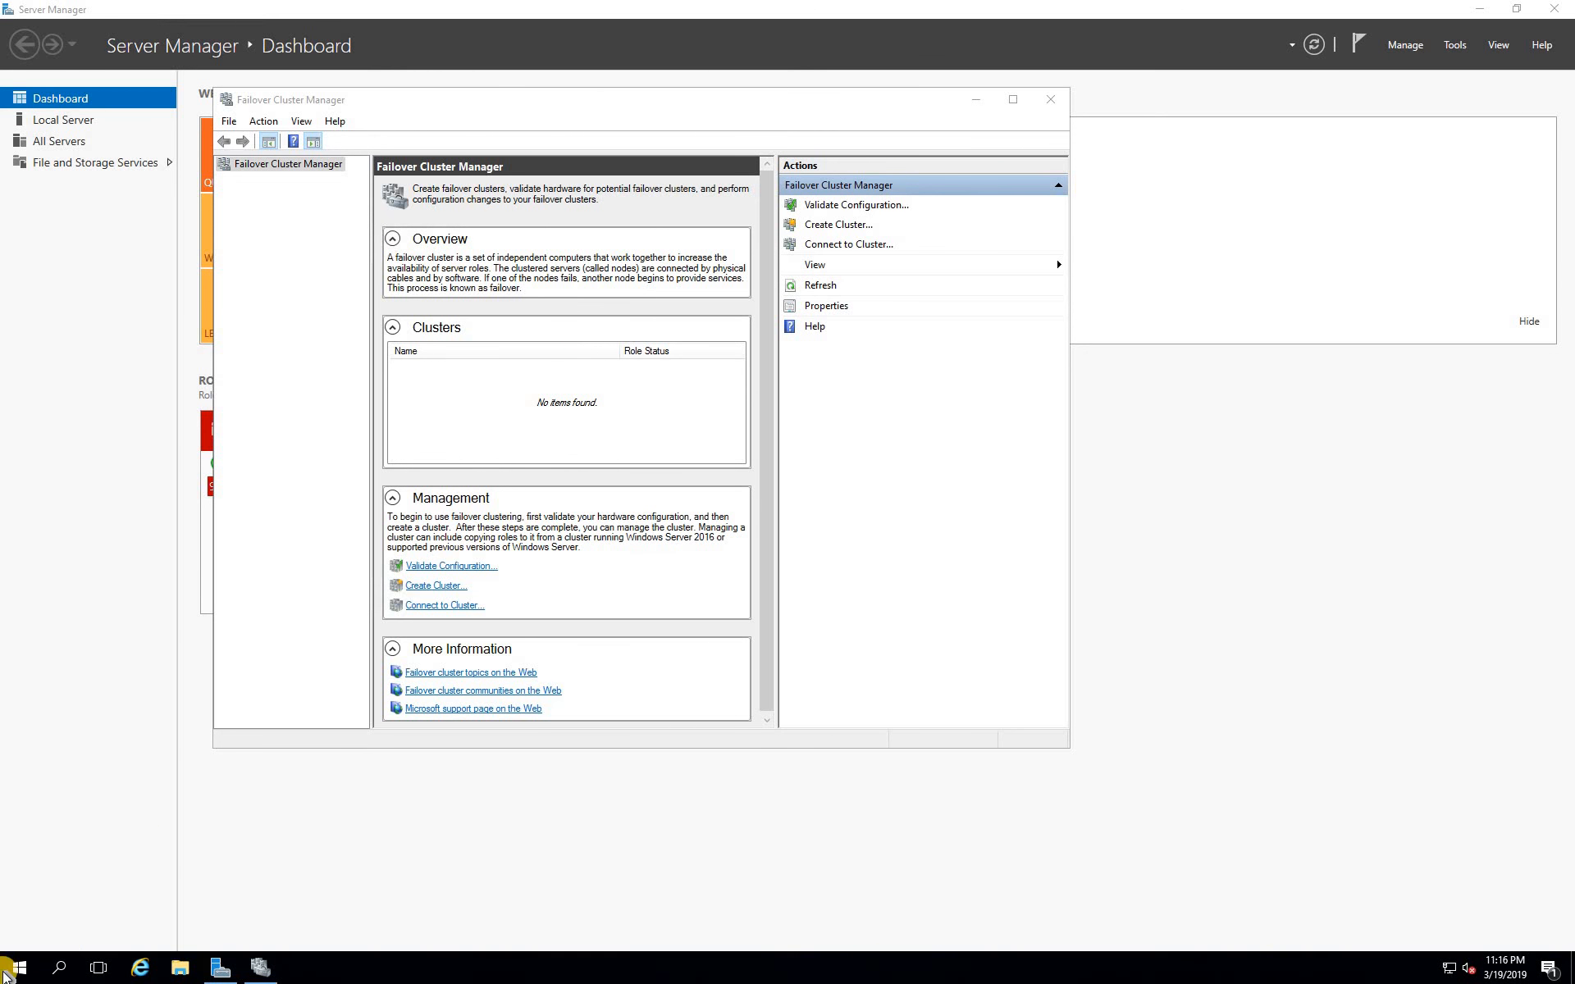
Run services.msc on the local cluster node, restart its Cluster Service, and minimize the Services console
right_click(18, 964)
left_click(56, 888)
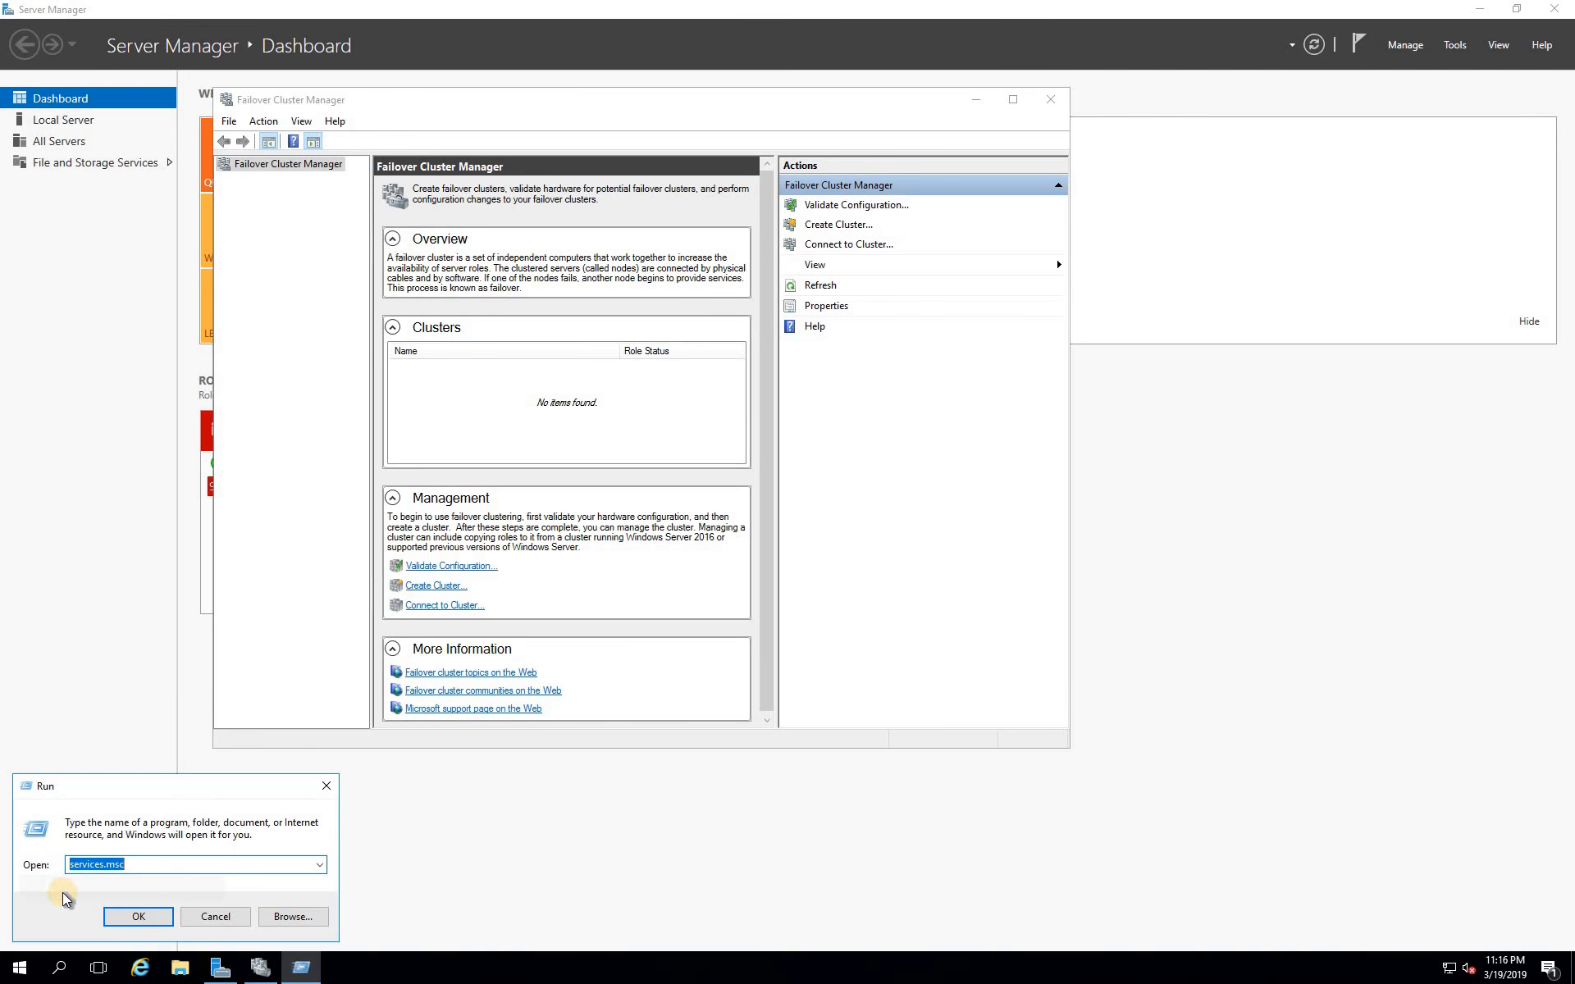
key("Return")
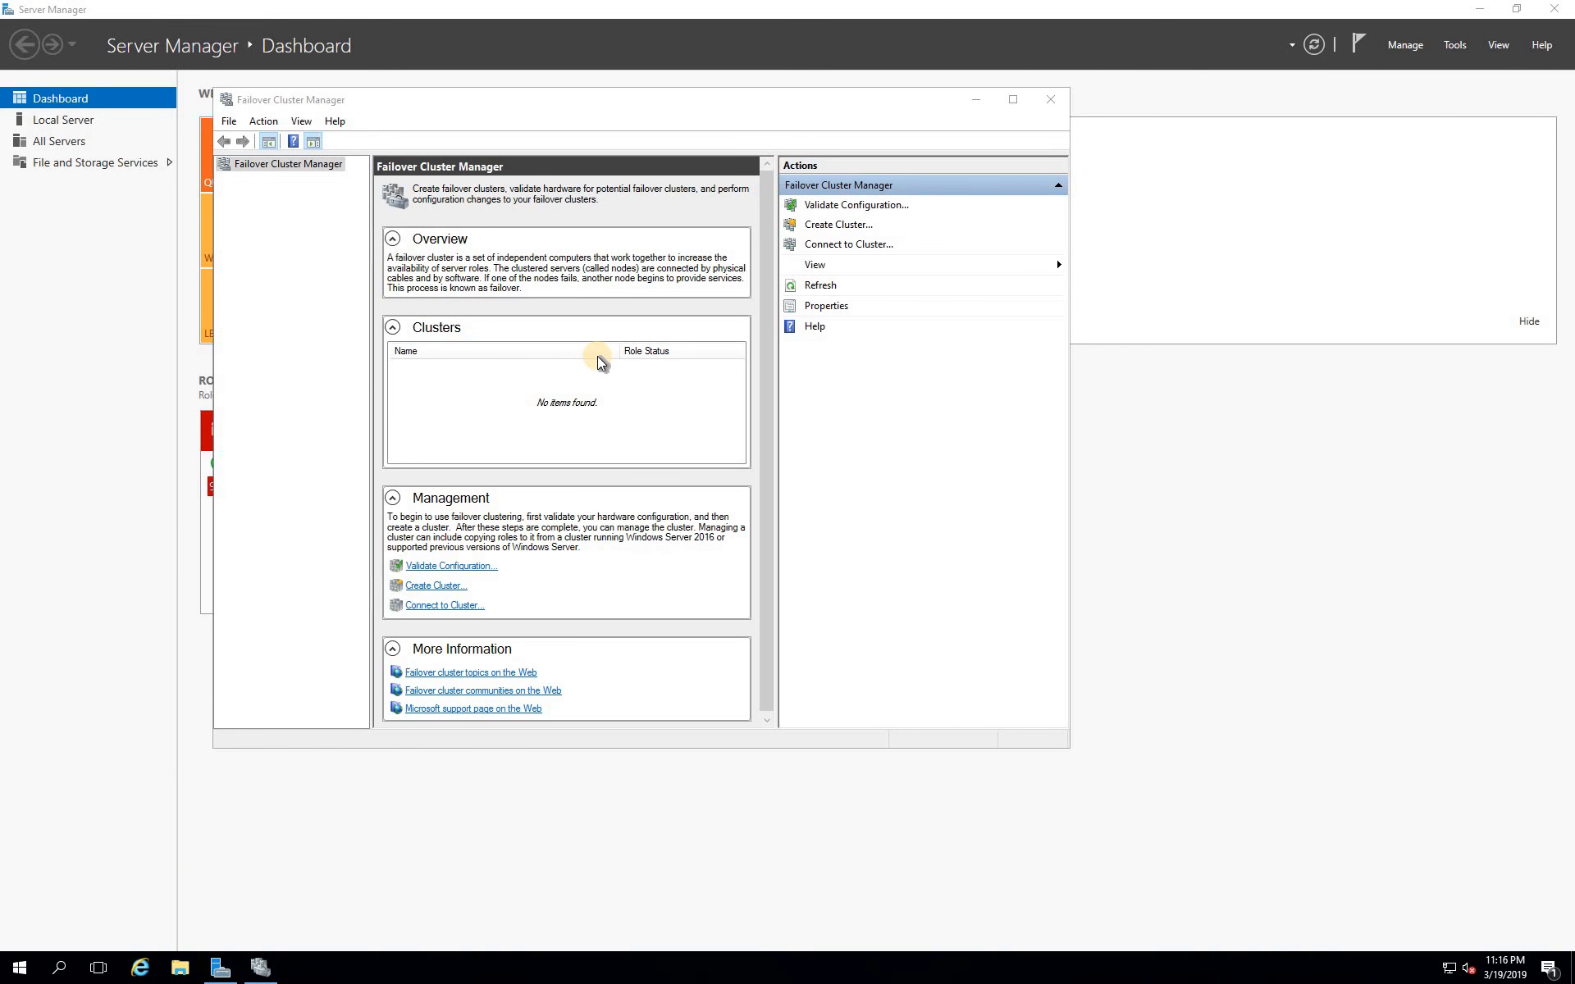
left_click(414, 279)
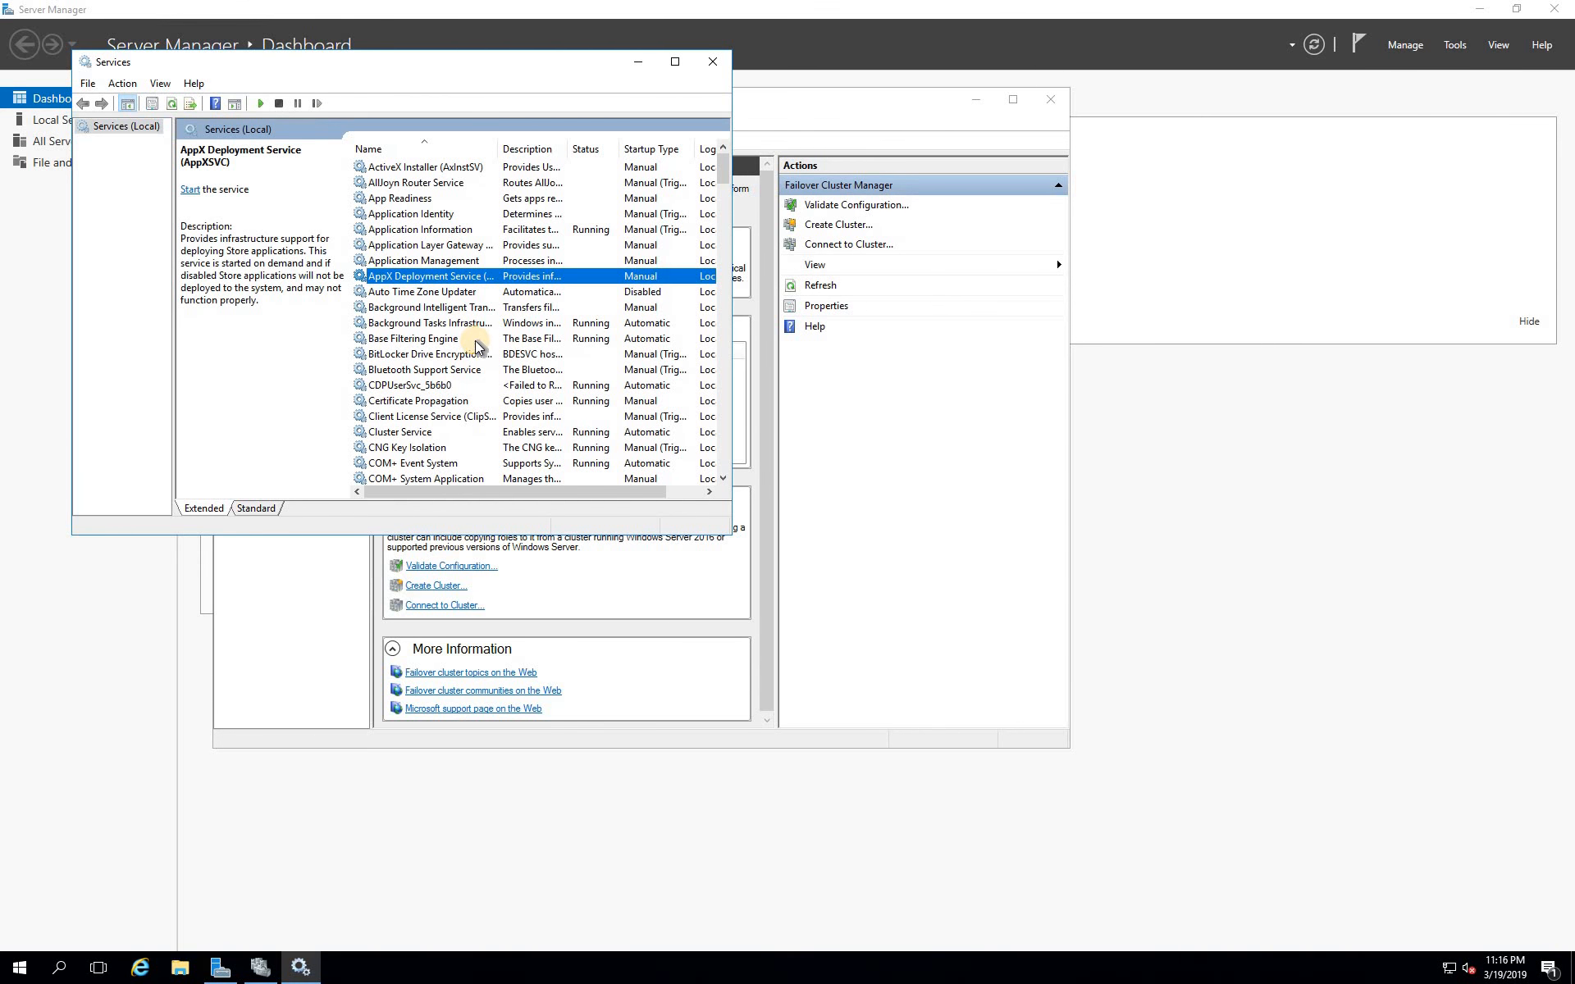
right_click(416, 435)
left_click(456, 511)
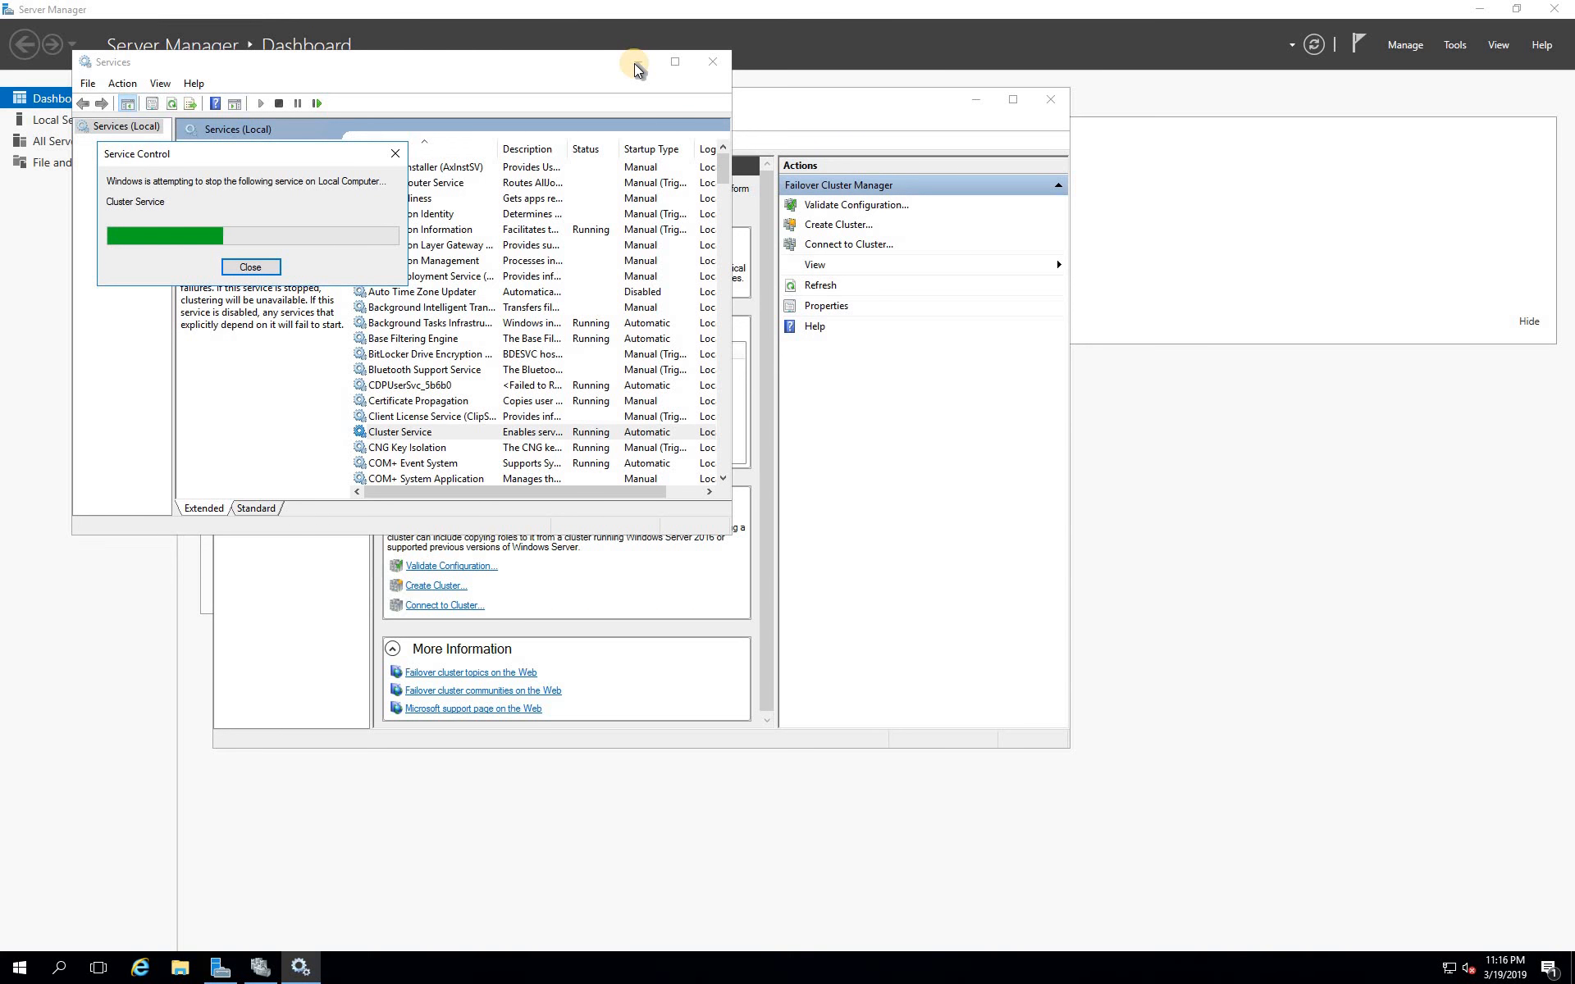
mouse_move(968, 10)
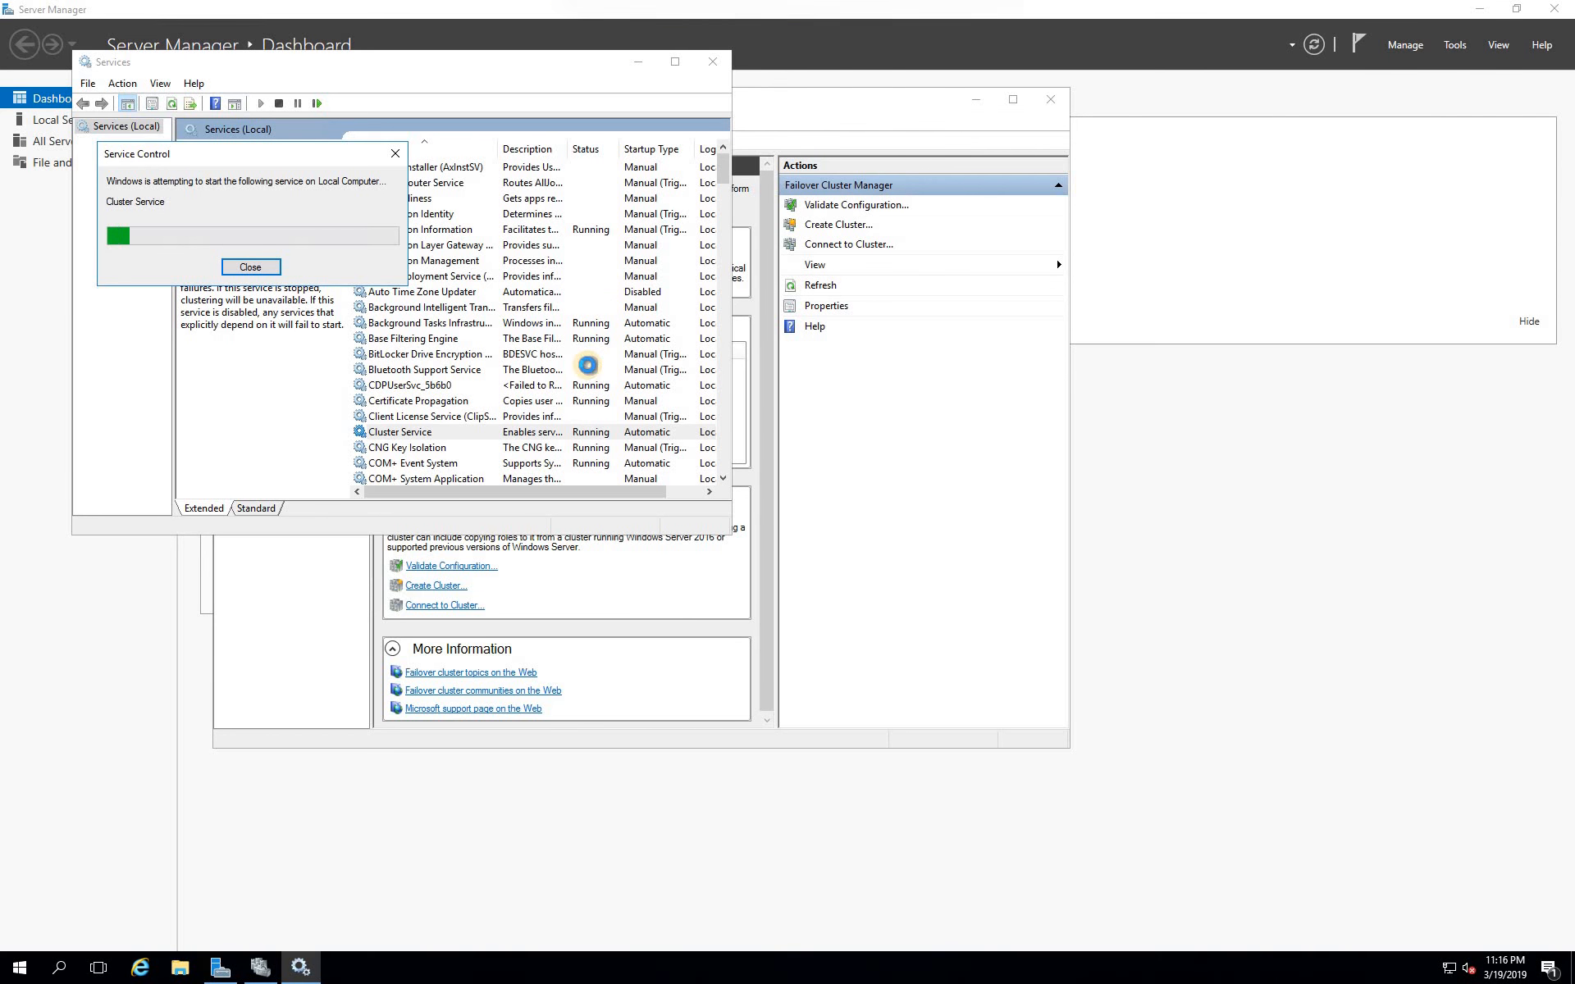
left_click(637, 63)
Refresh Failover Cluster Manager and connect again to the Tbssqlagclu cluster, browsing for it by name
right_click(285, 169)
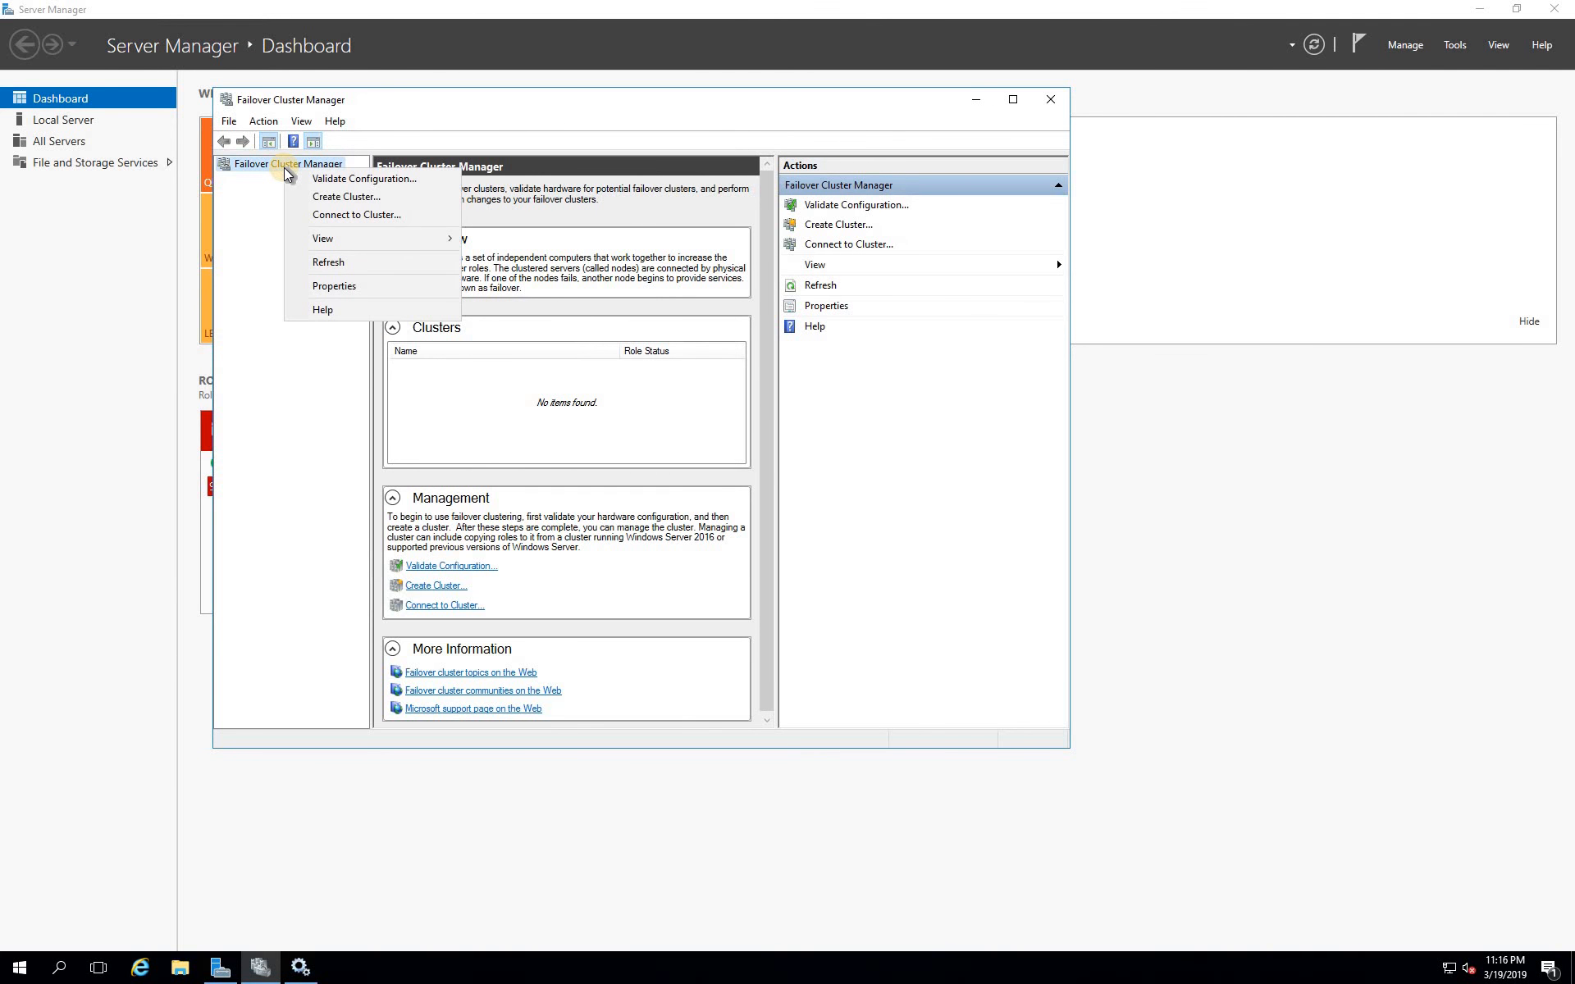
left_click(348, 261)
left_click(289, 167)
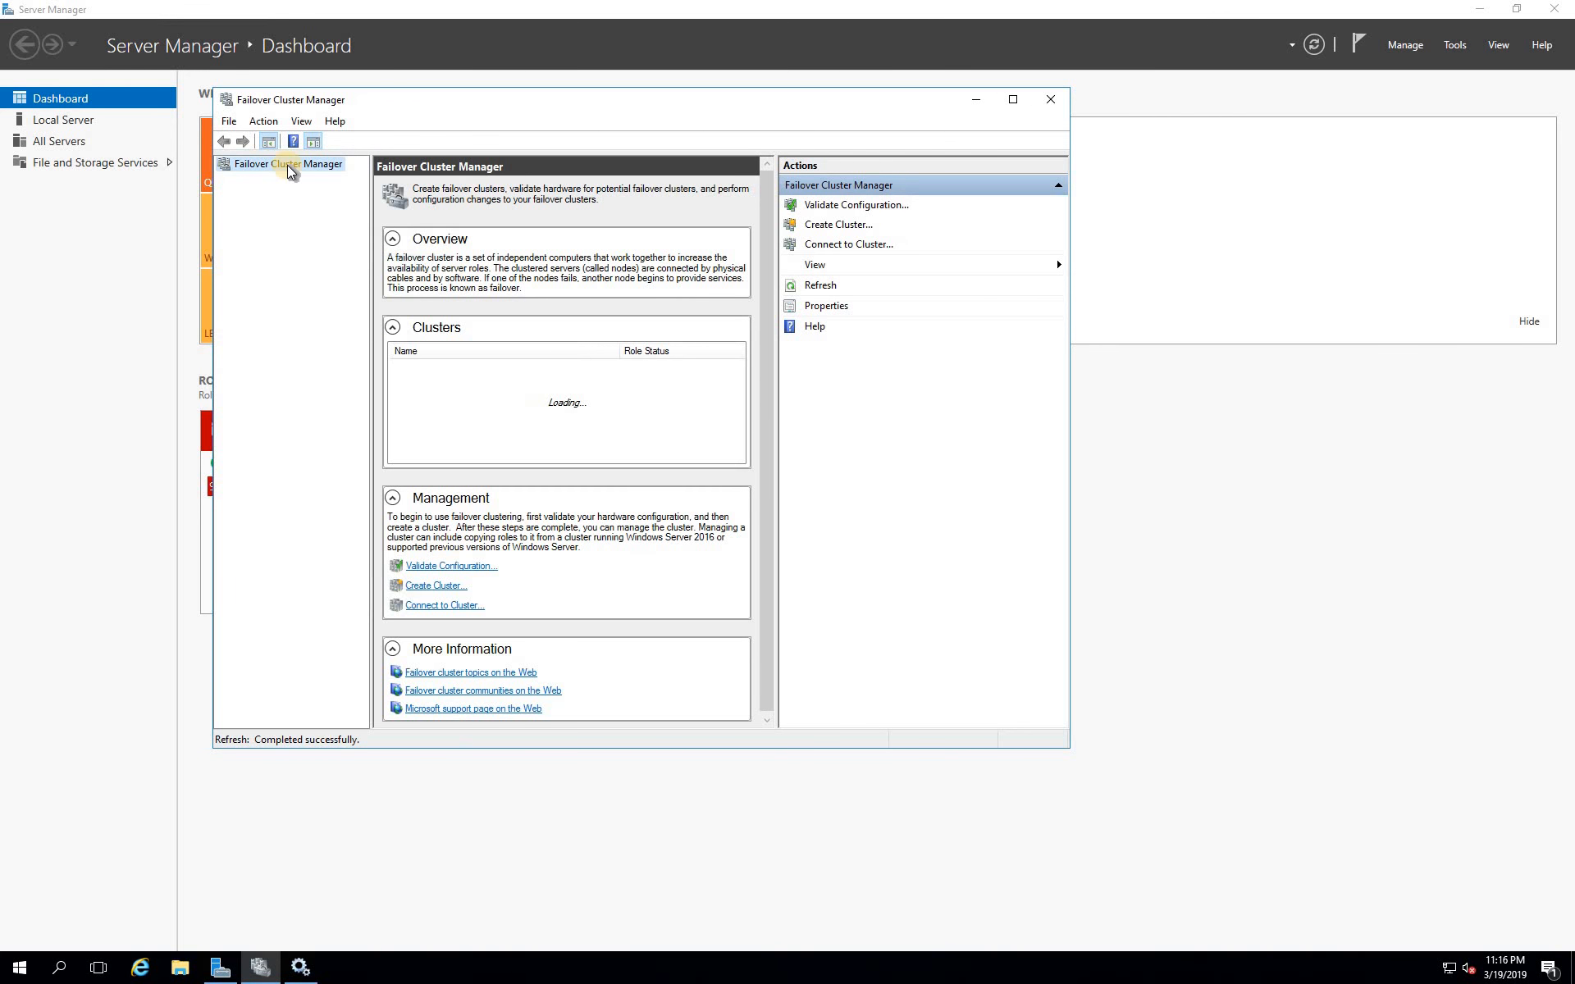
right_click(289, 170)
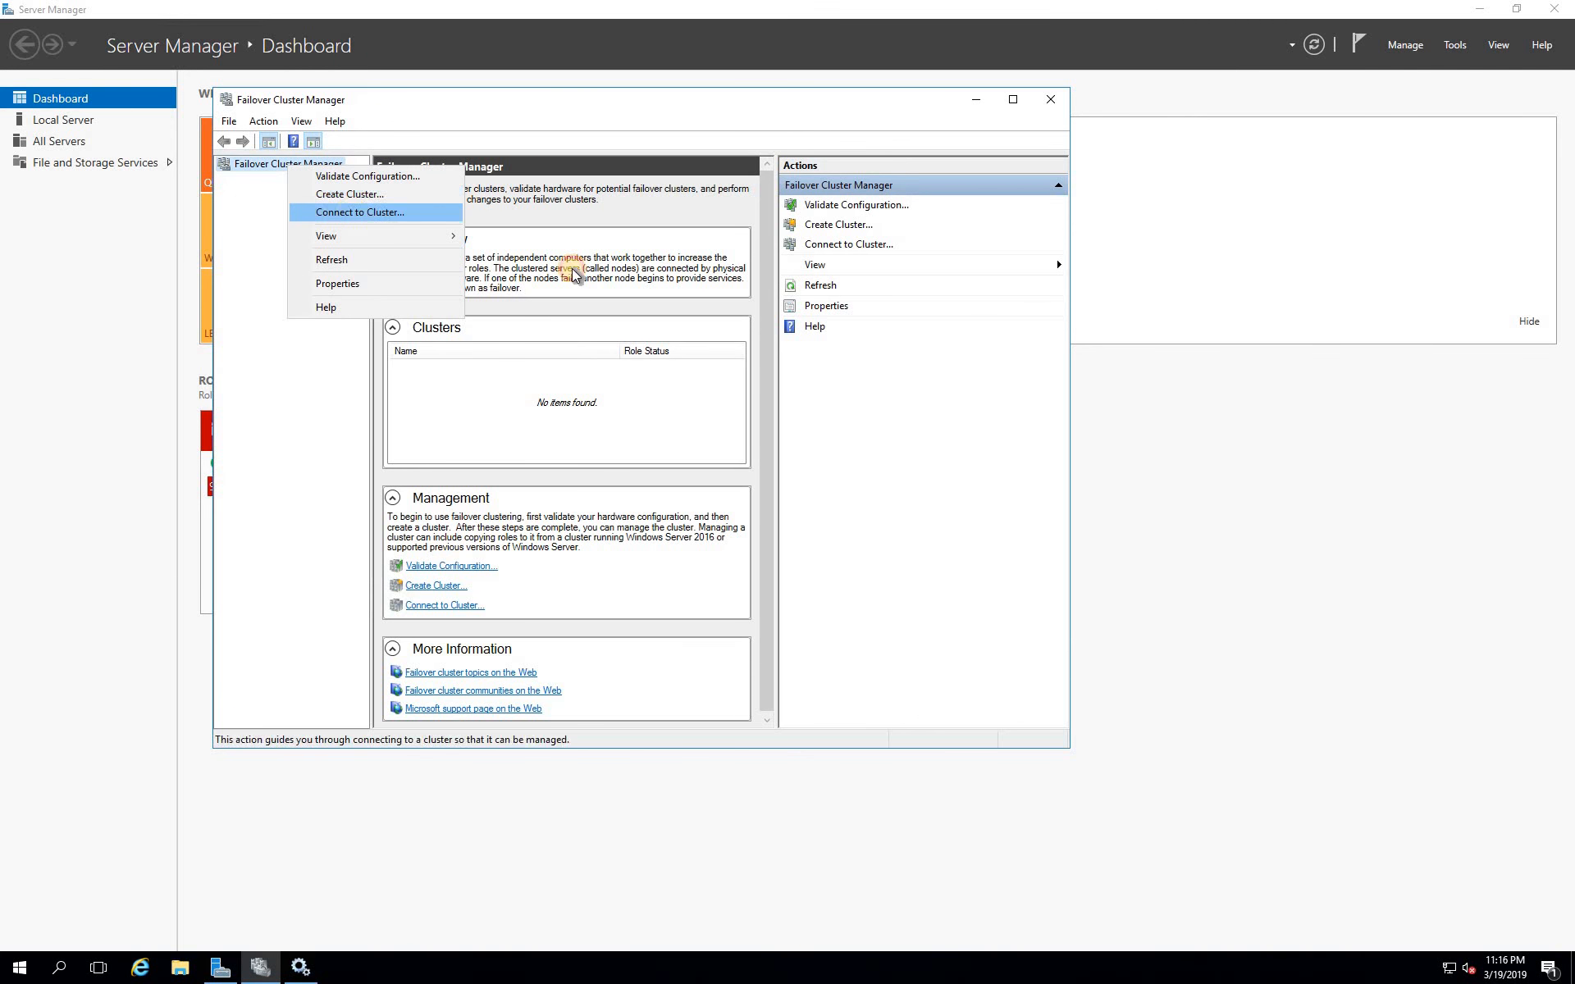
left_click(344, 212)
left_click(761, 474)
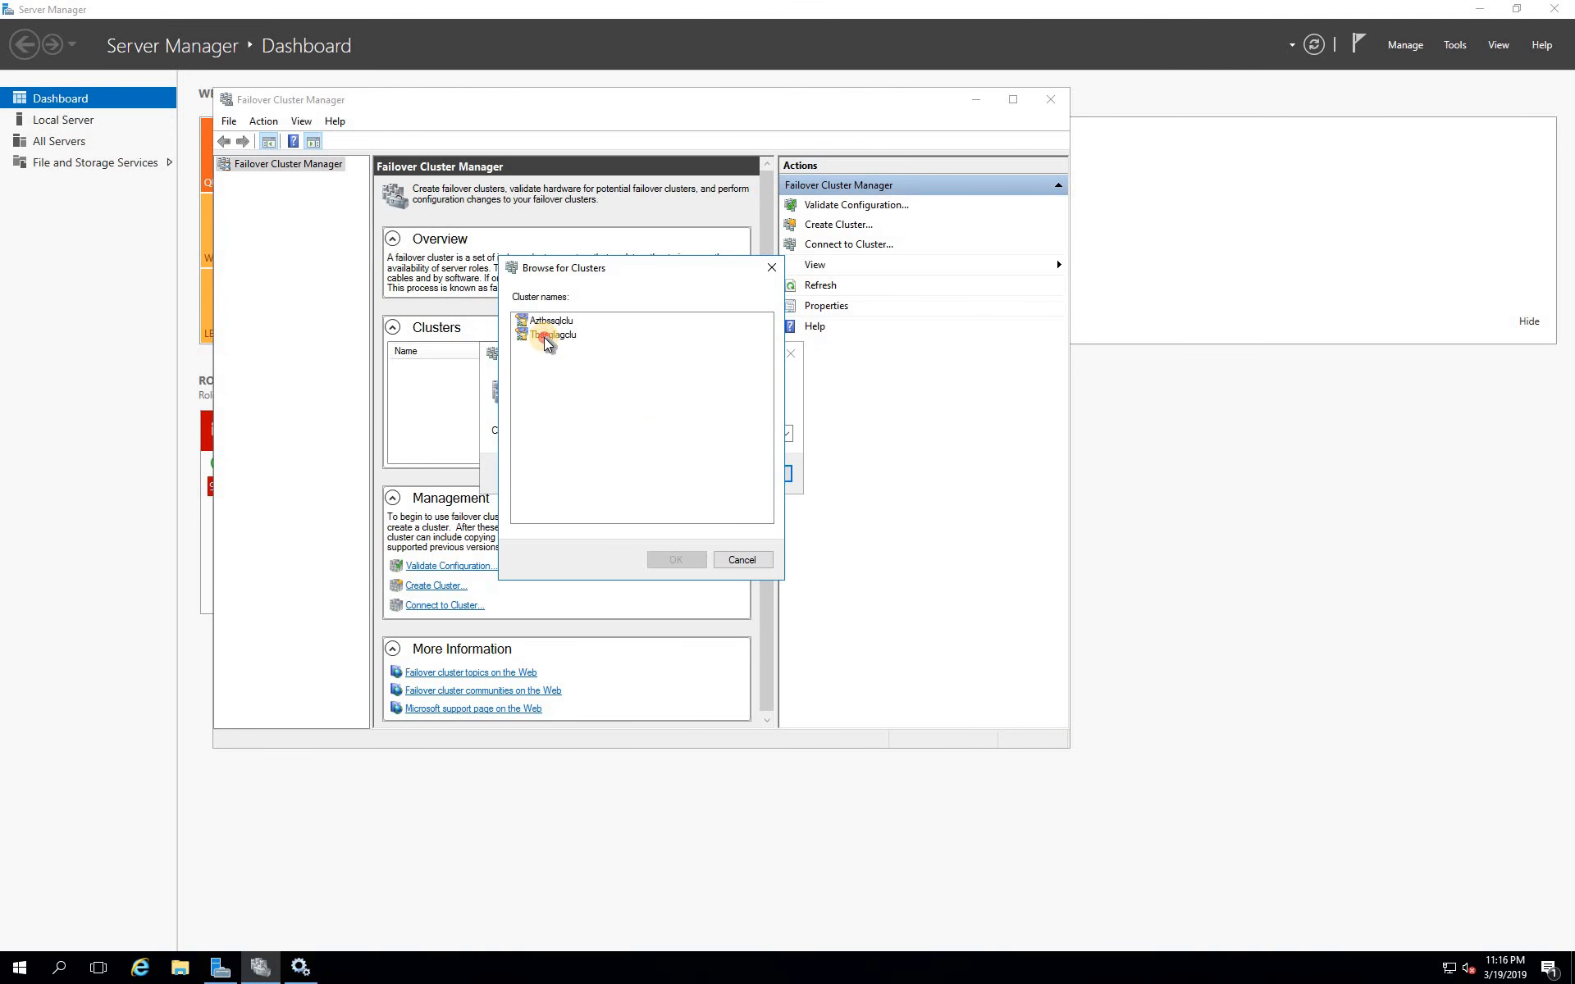
left_click(546, 338)
left_click(671, 558)
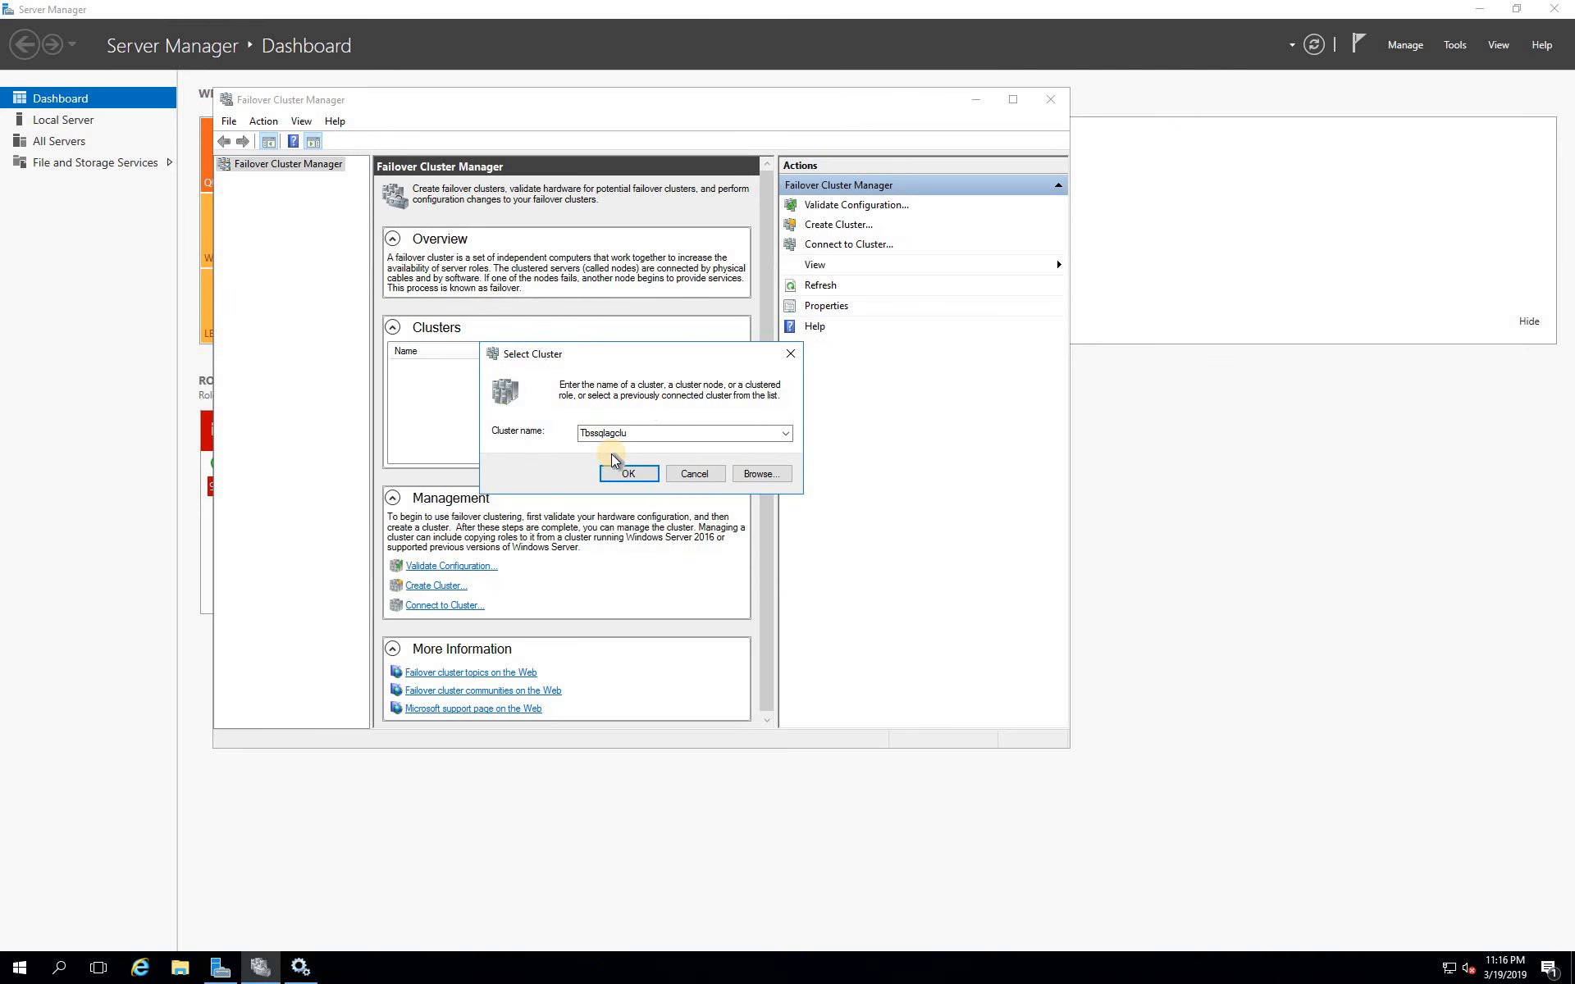
left_click(628, 475)
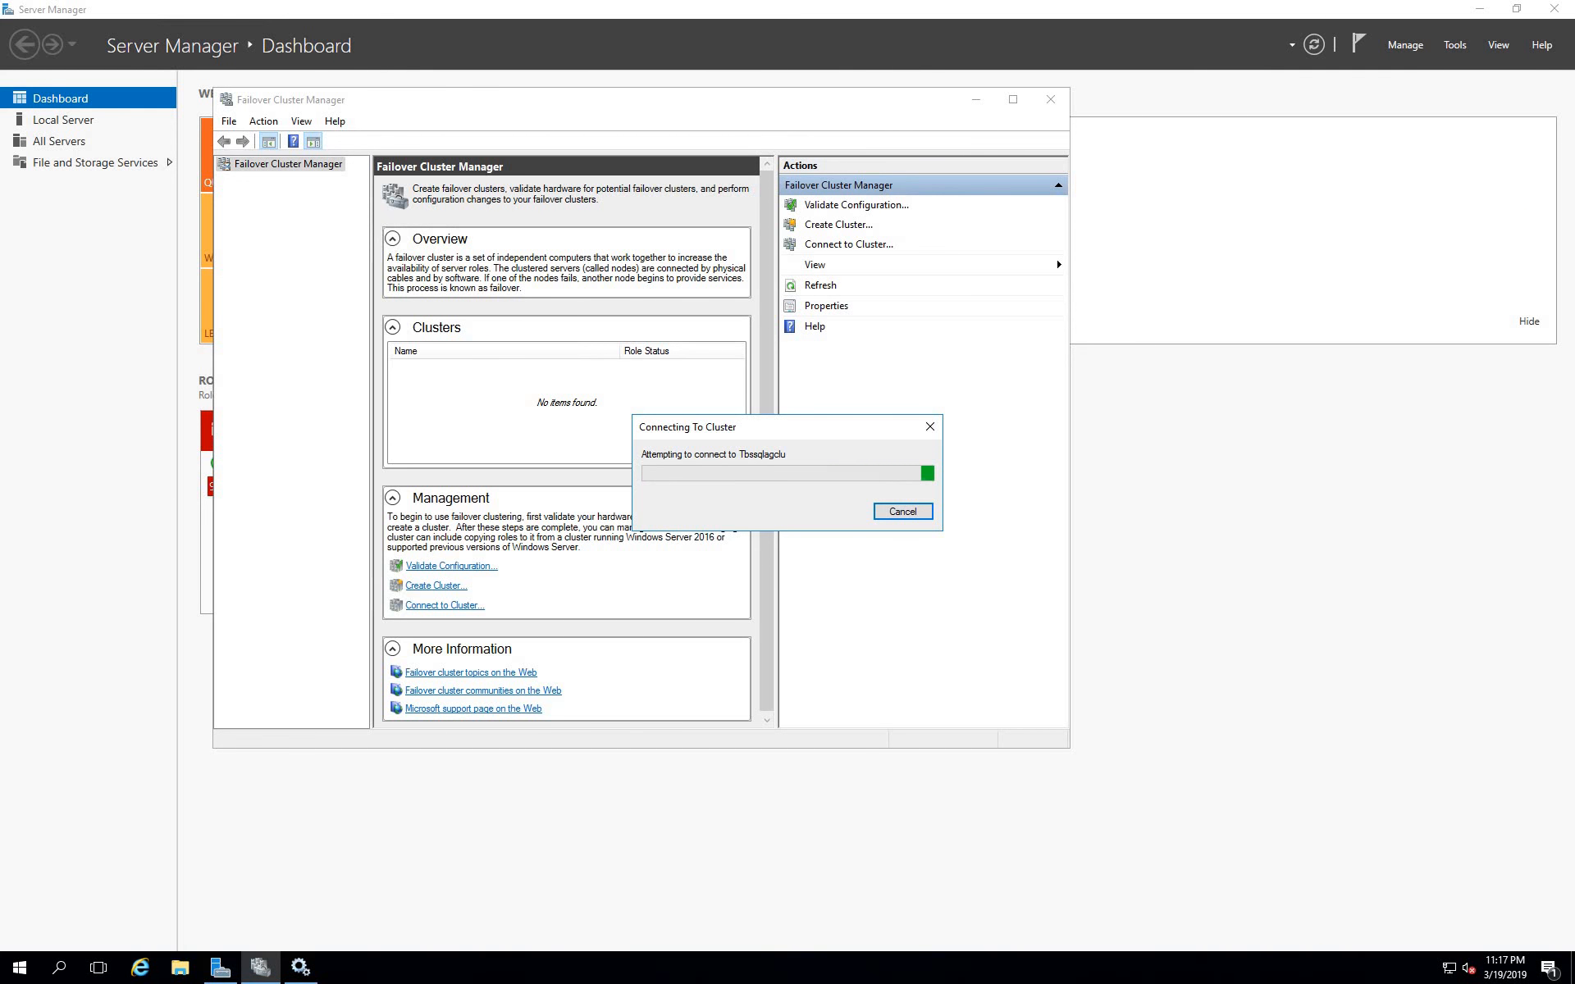
Check the TBSSQLAGCLU host record in DNS Manager and inspect TBSSQLNode2 and the cluster tree in Failover Cluster Manager
key("alt+Tab")
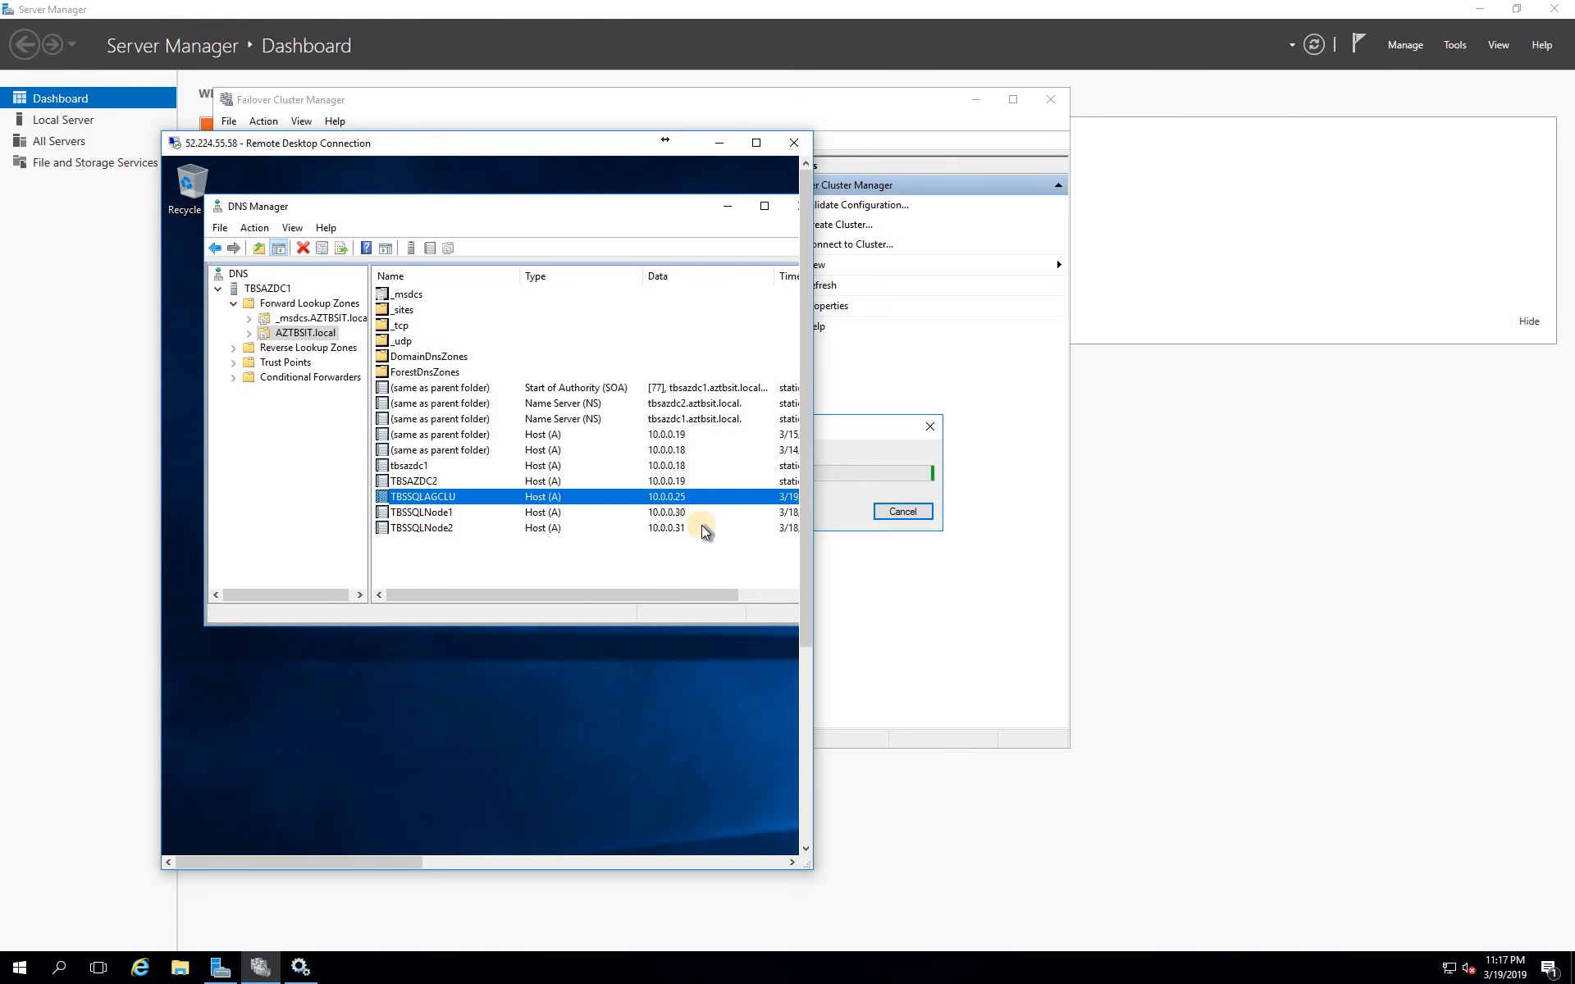
left_click(719, 145)
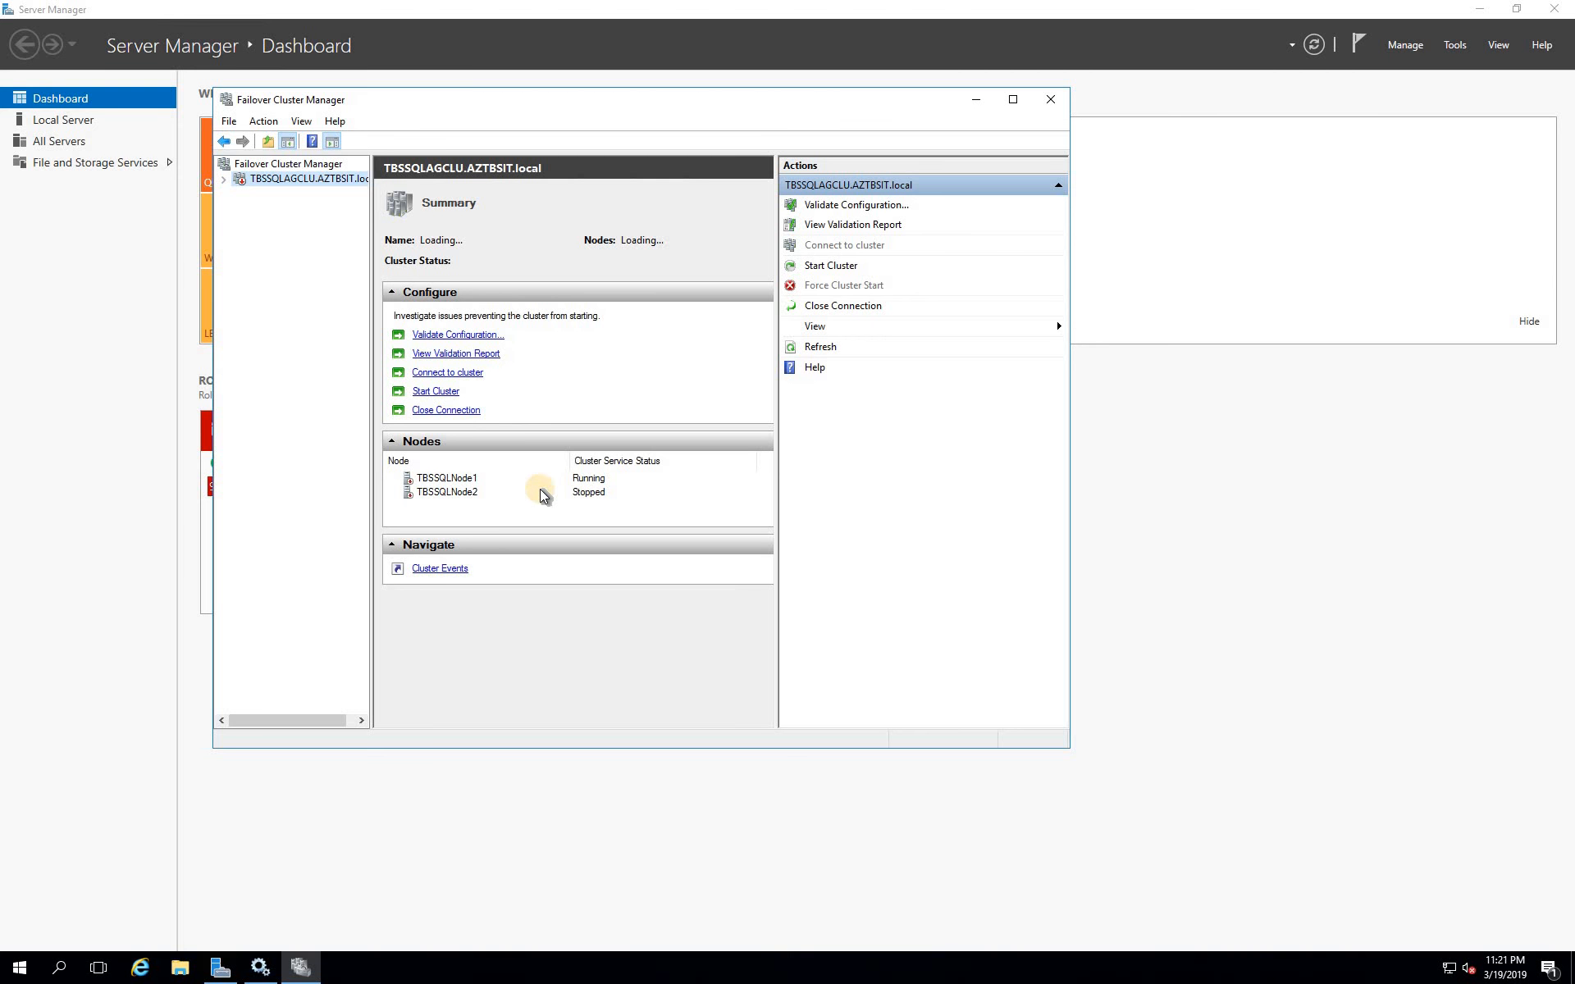
left_click(449, 494)
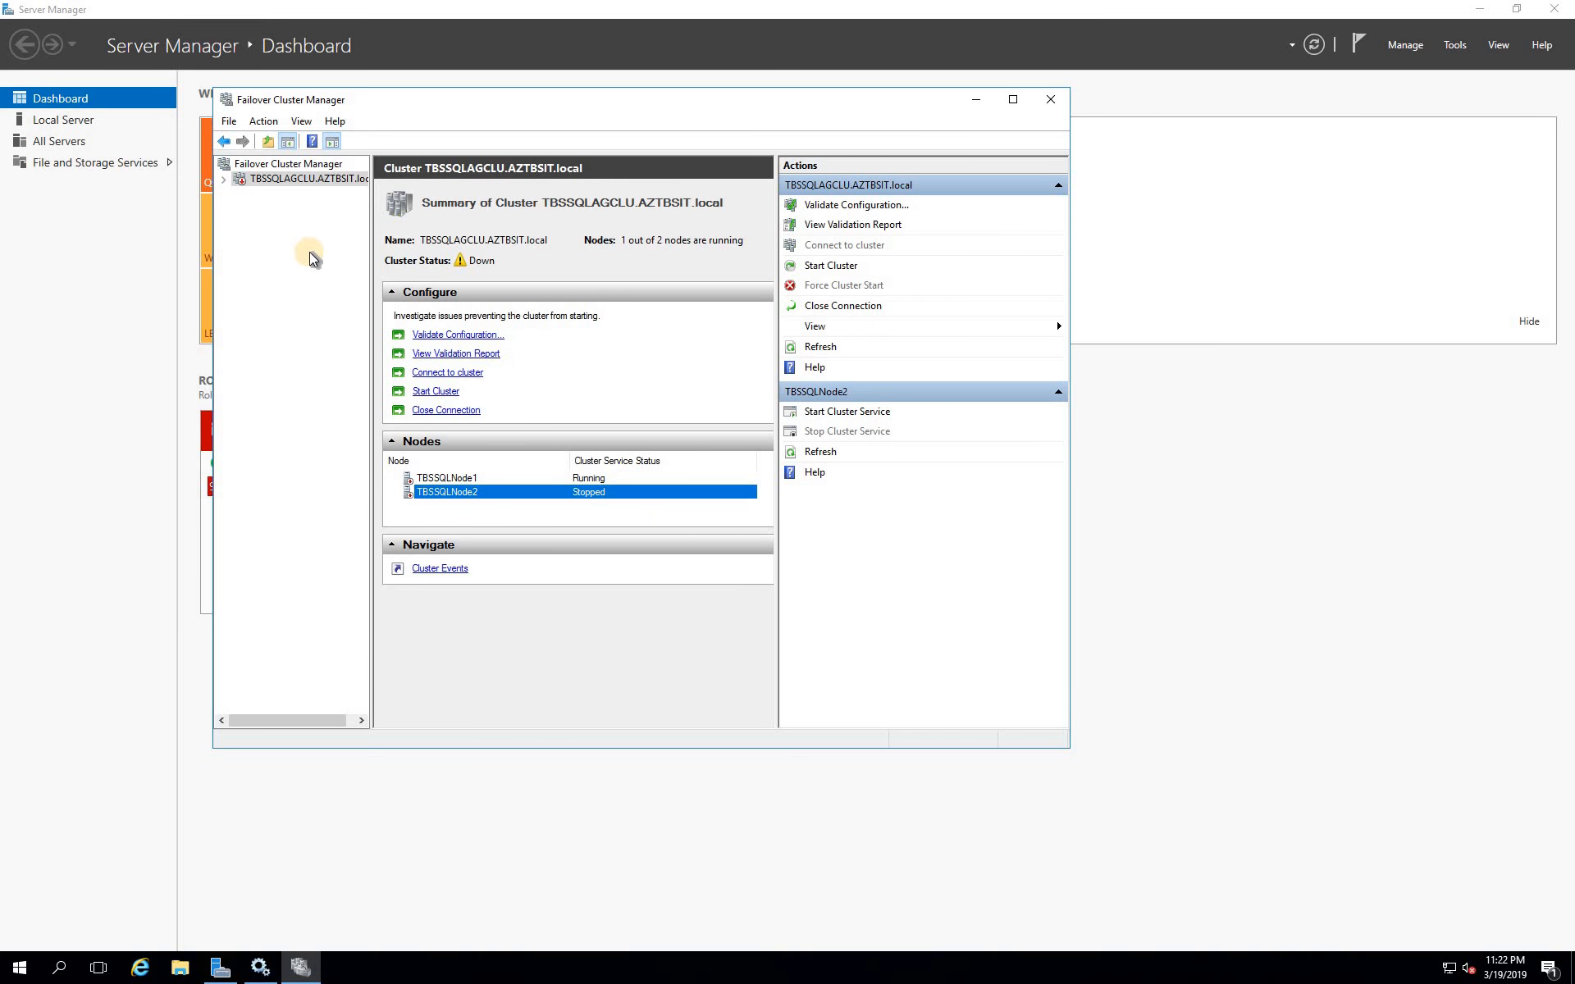
left_click(255, 211)
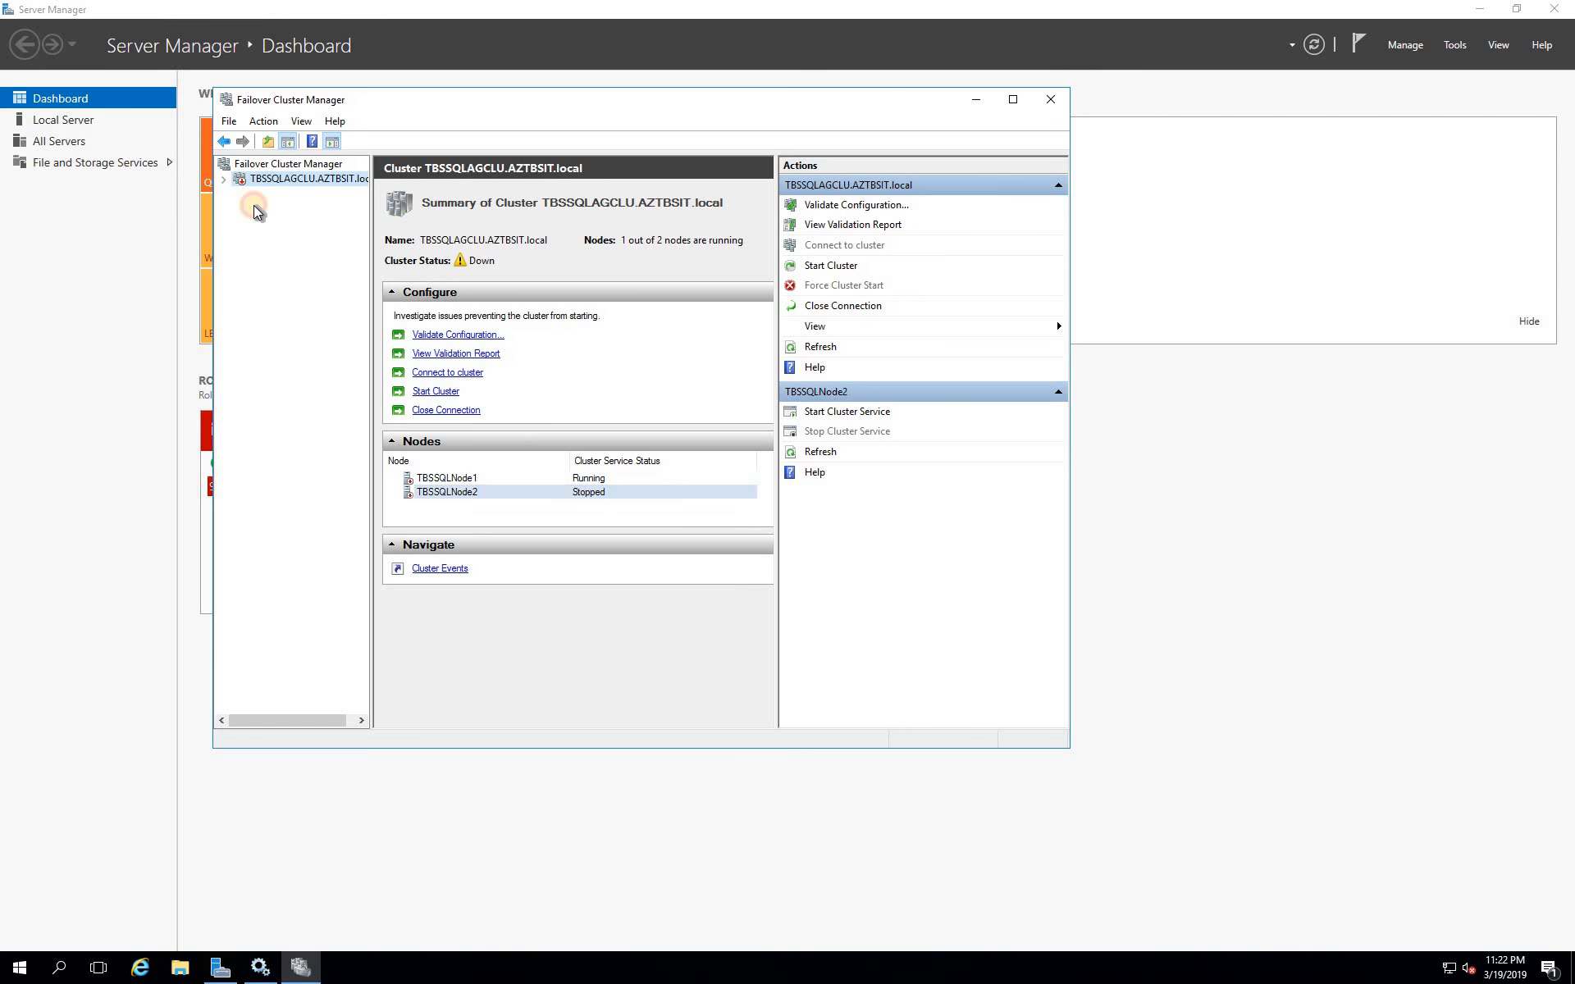
left_click(223, 178)
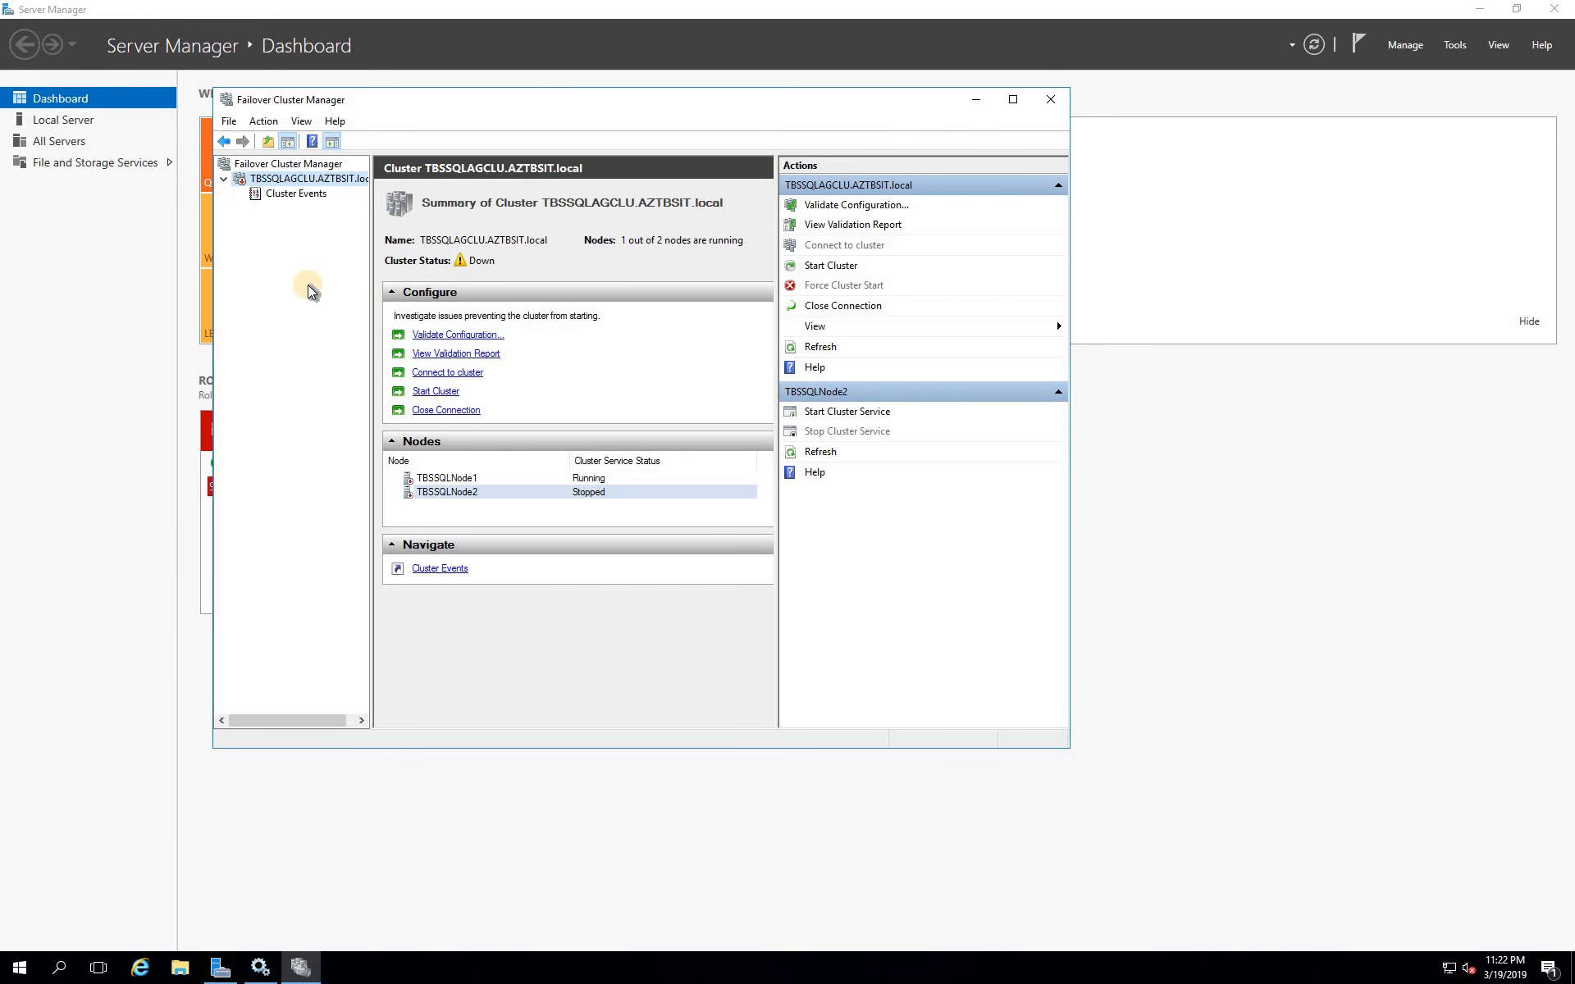
Force start the TBSSQLAGCLU cluster and confirm the start
left_click(838, 268)
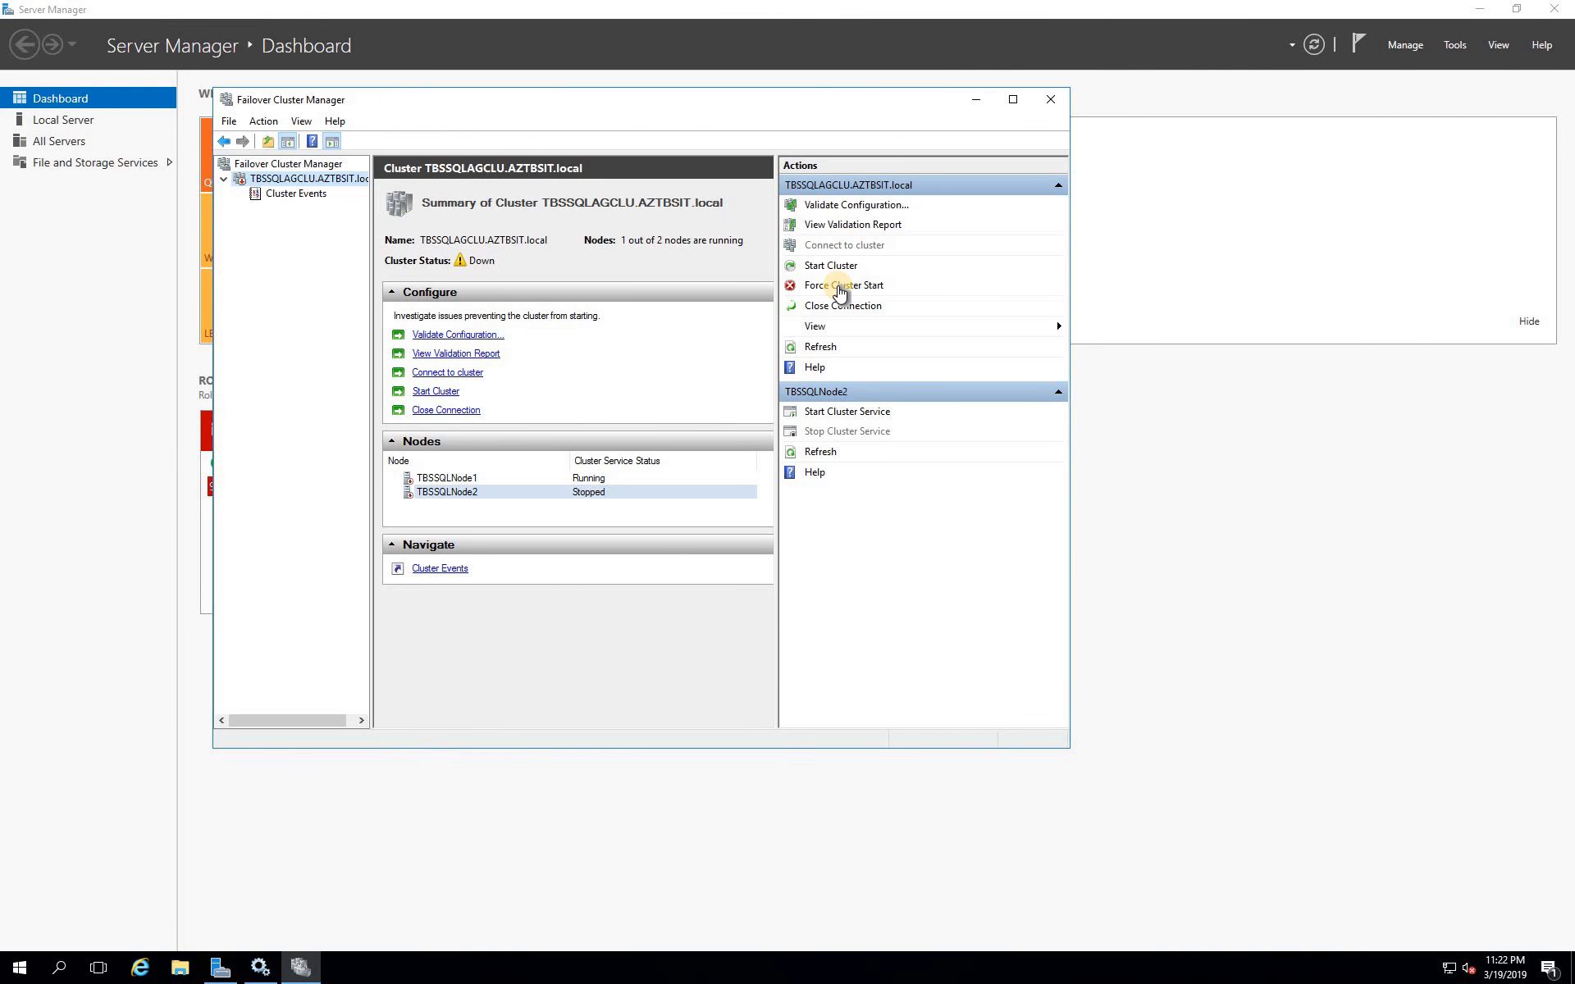
left_click(840, 289)
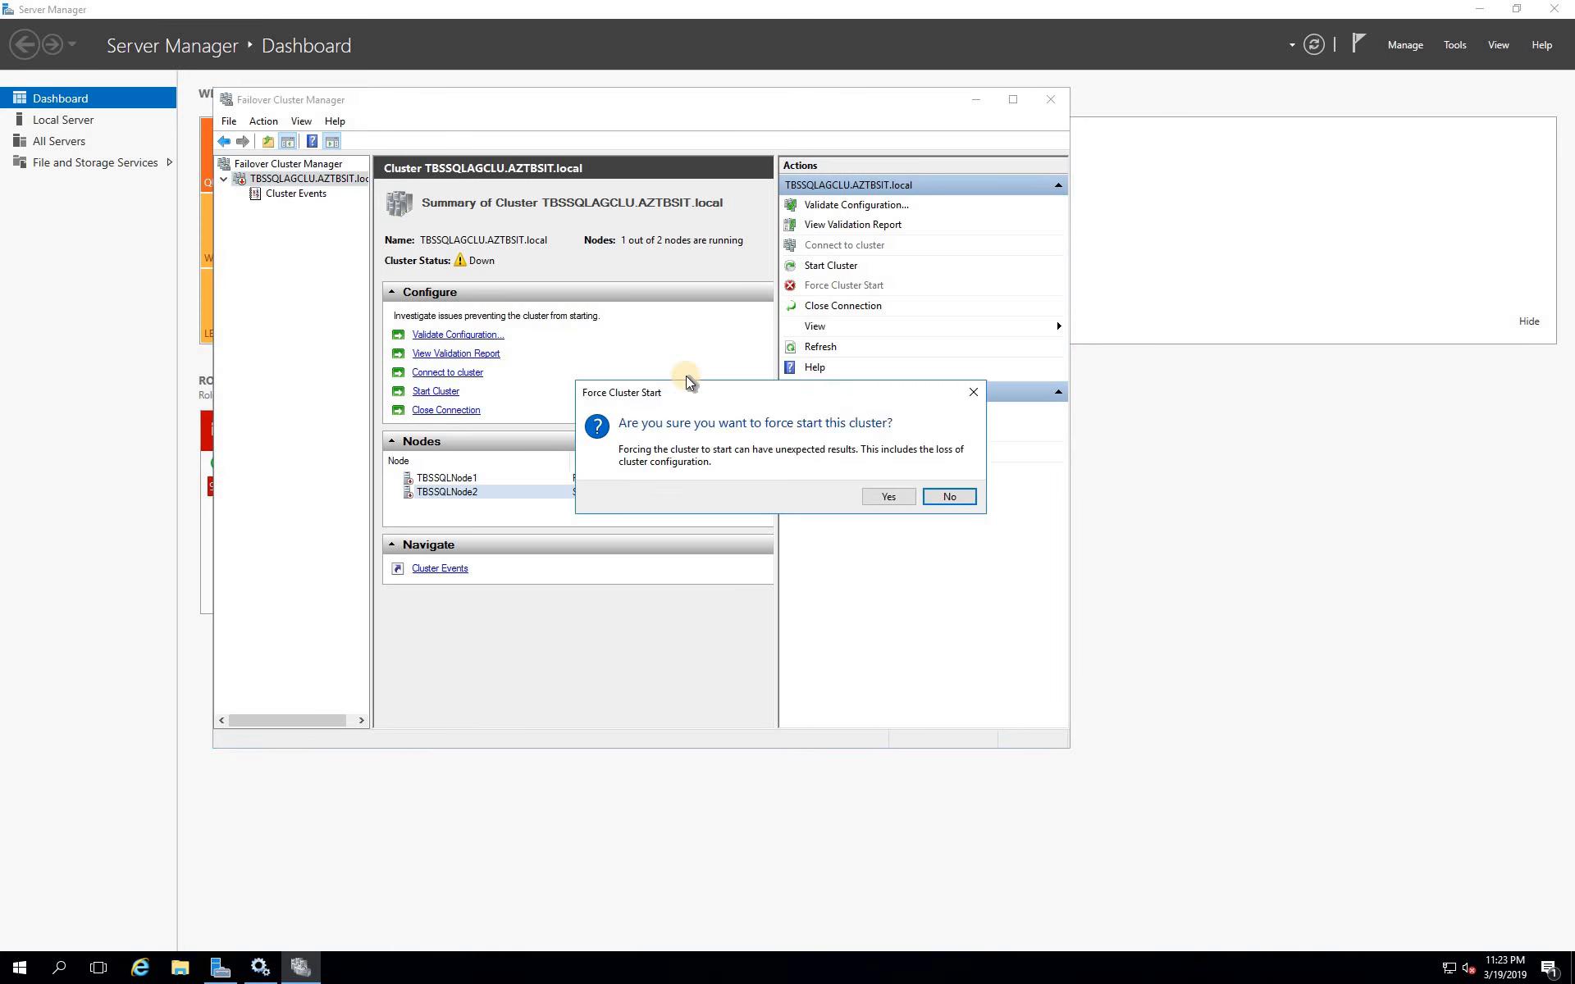
left_click(888, 497)
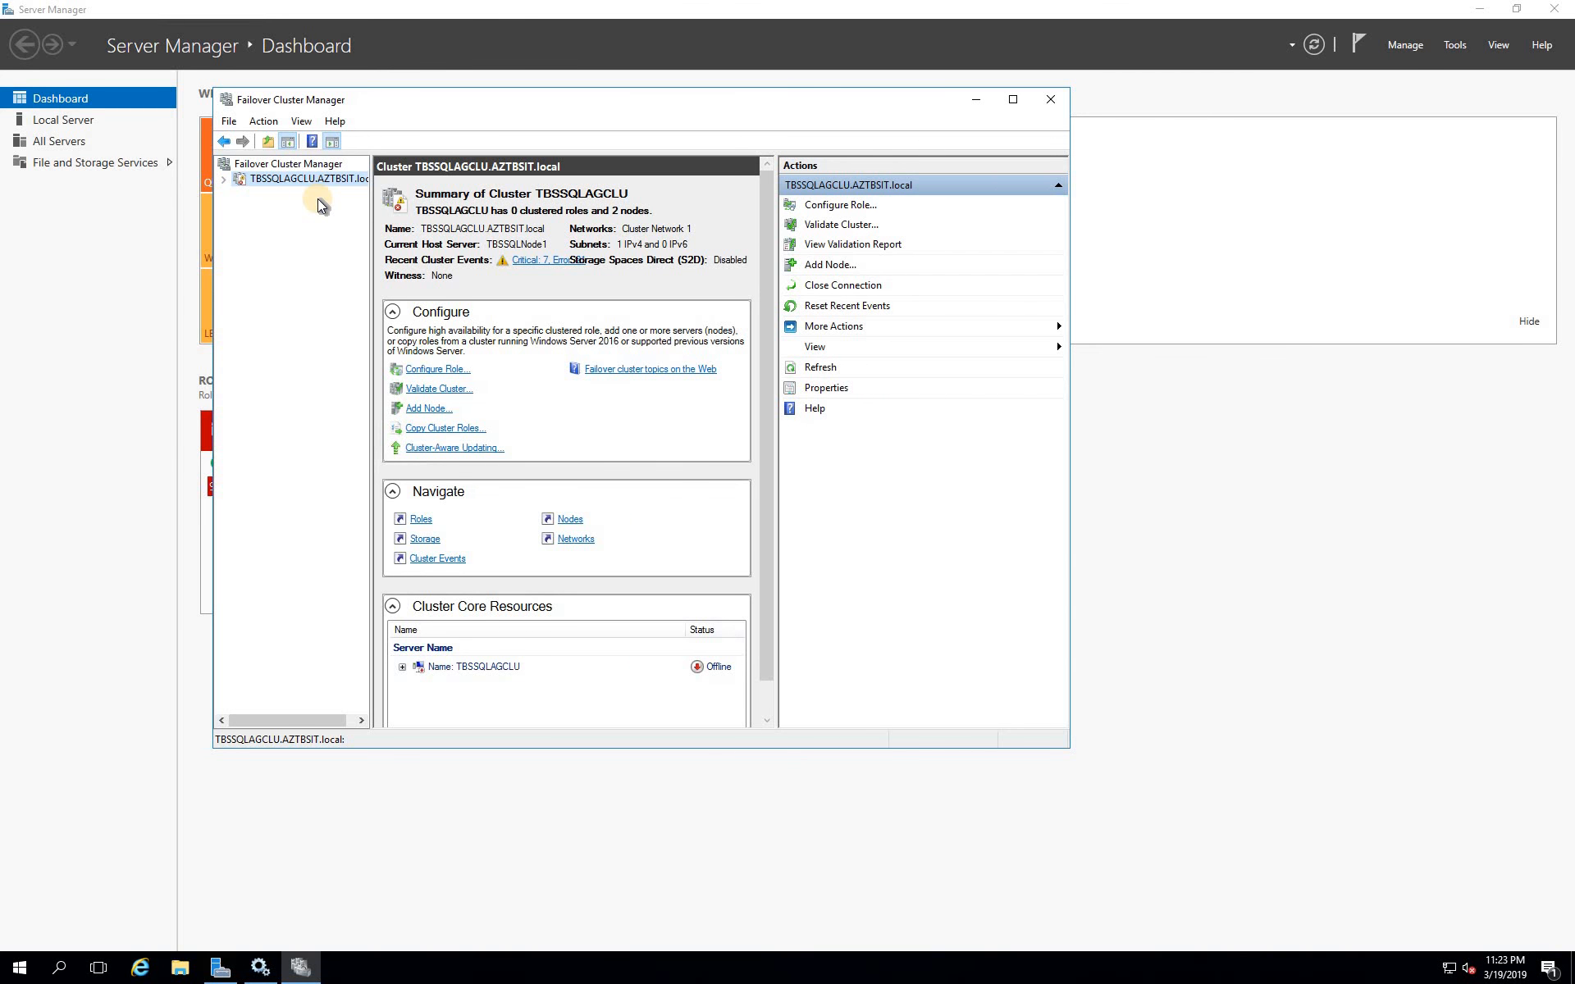
Configure the IP Address resource under Cluster Core Resources with static address 10.0.0.25 and compare it with the TBSSQLAGCLU record in DNS Manager
left_click(402, 666)
left_click(454, 693)
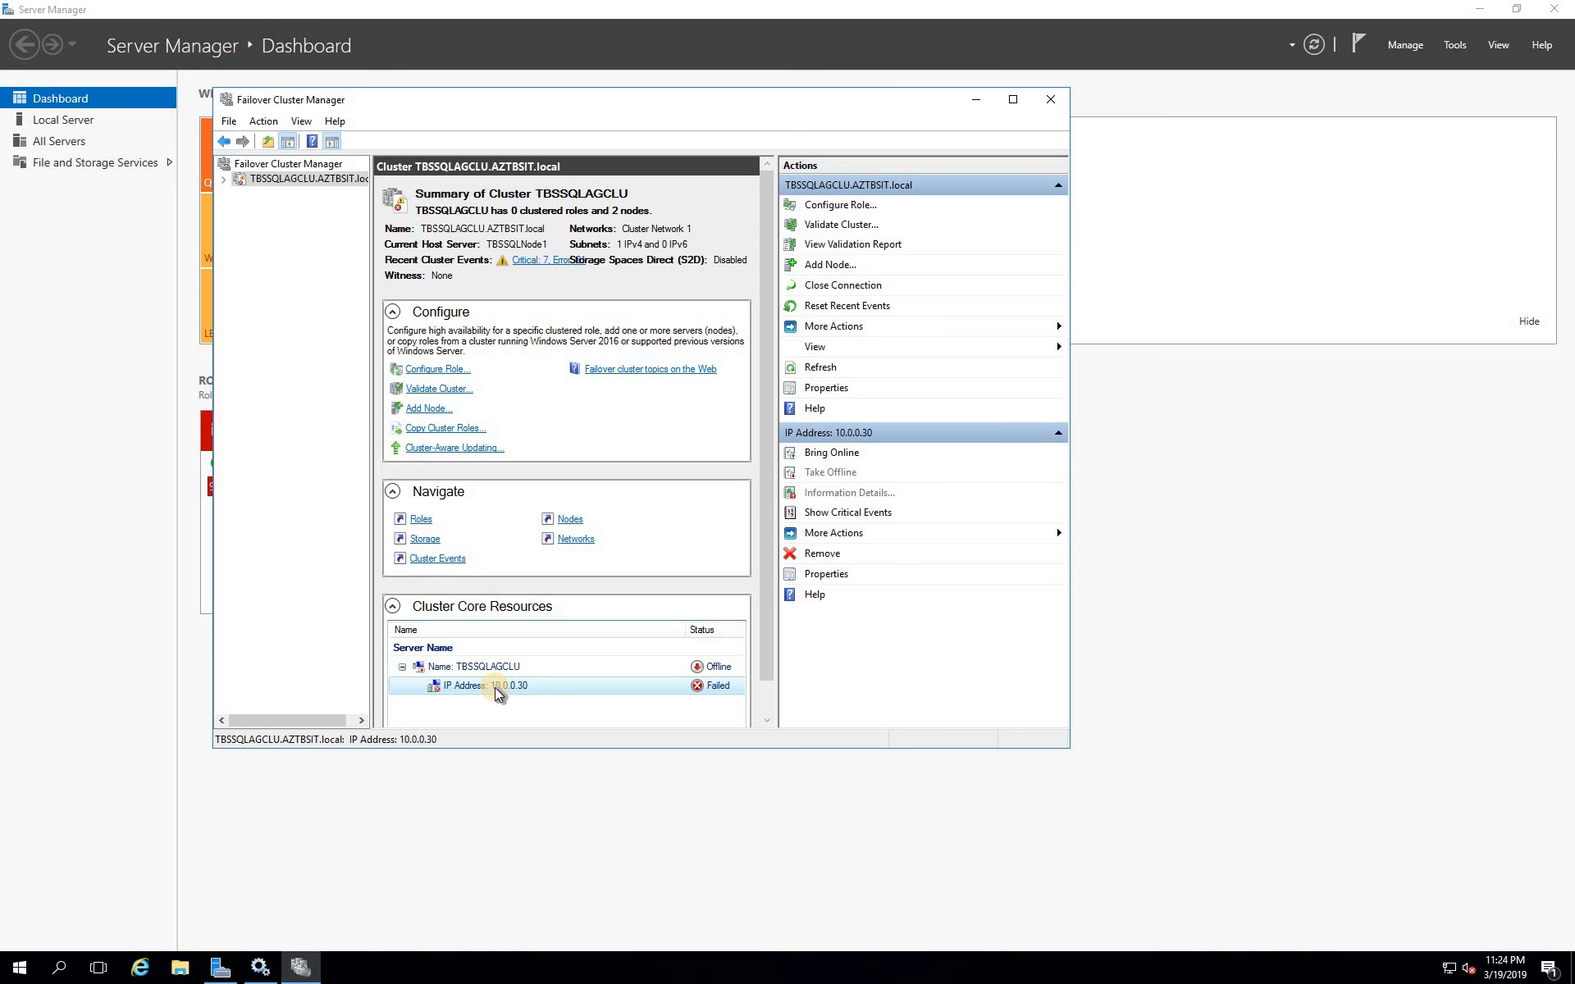
right_click(497, 694)
left_click(660, 216)
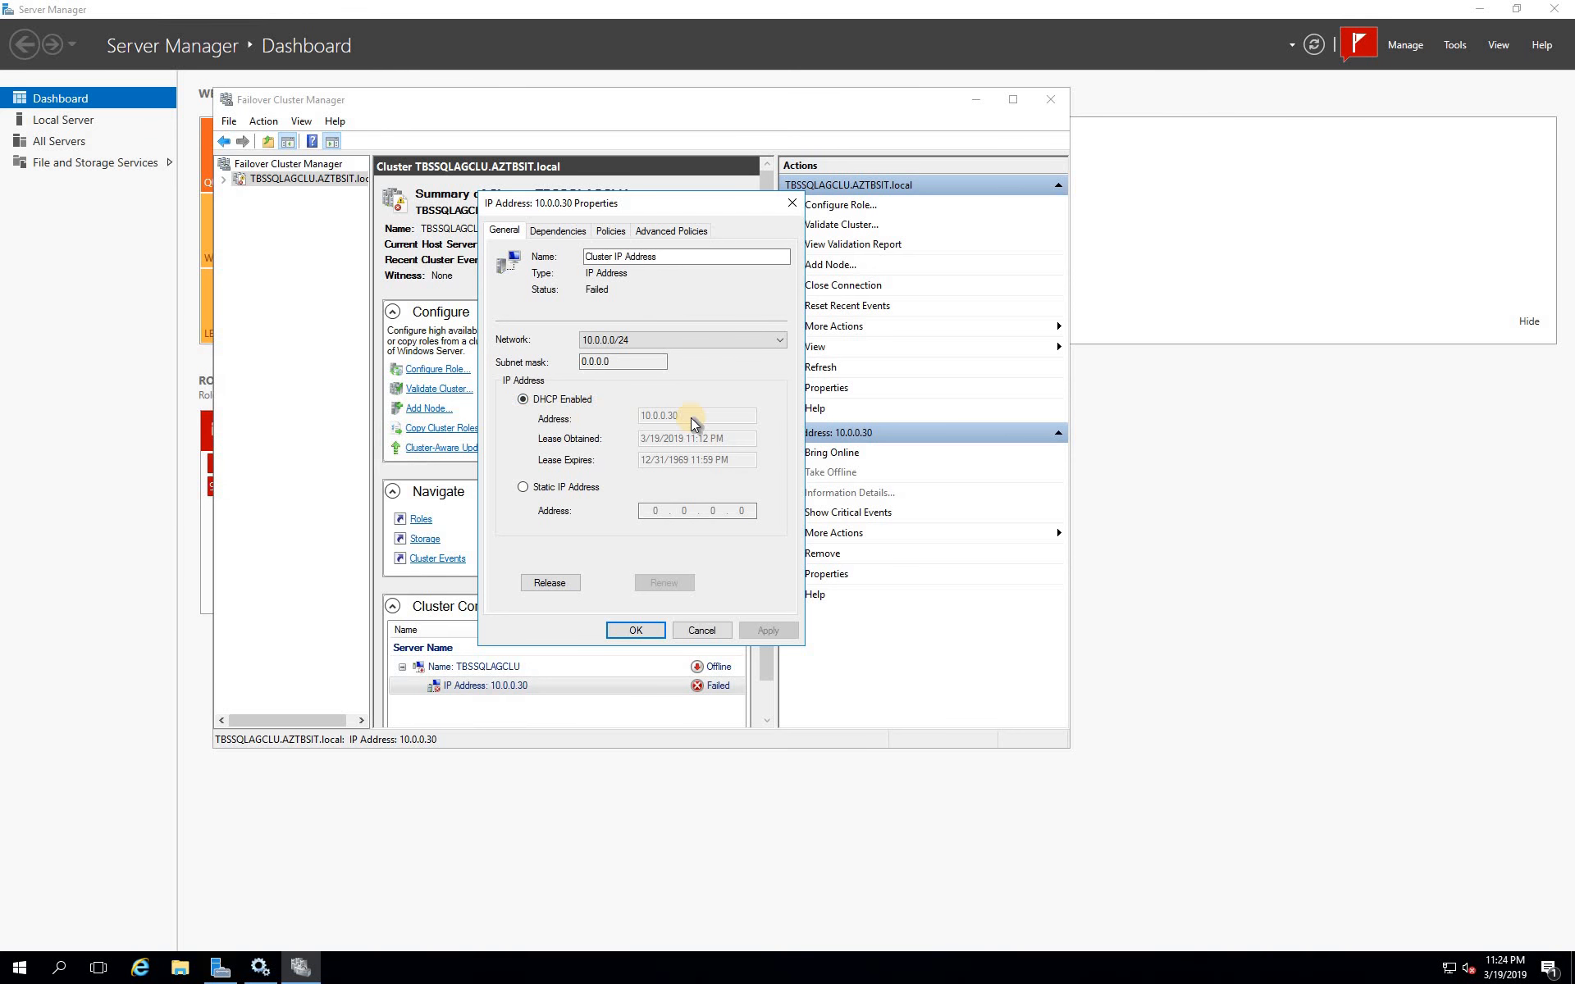
left_click(523, 488)
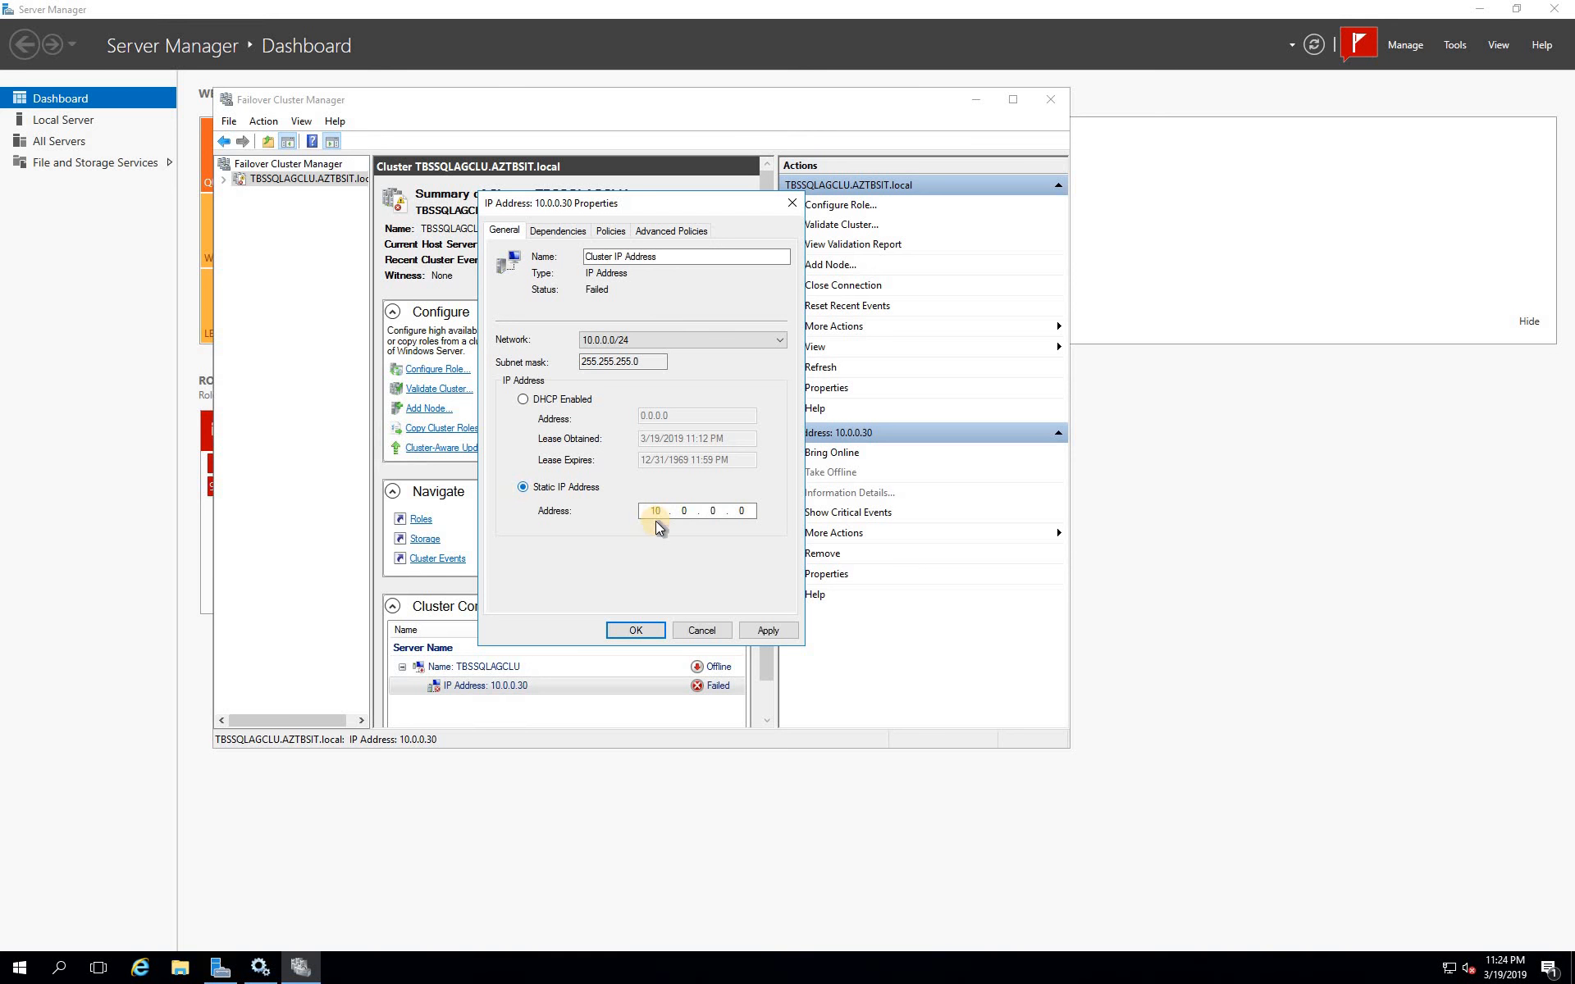
double_click(746, 513)
type("25")
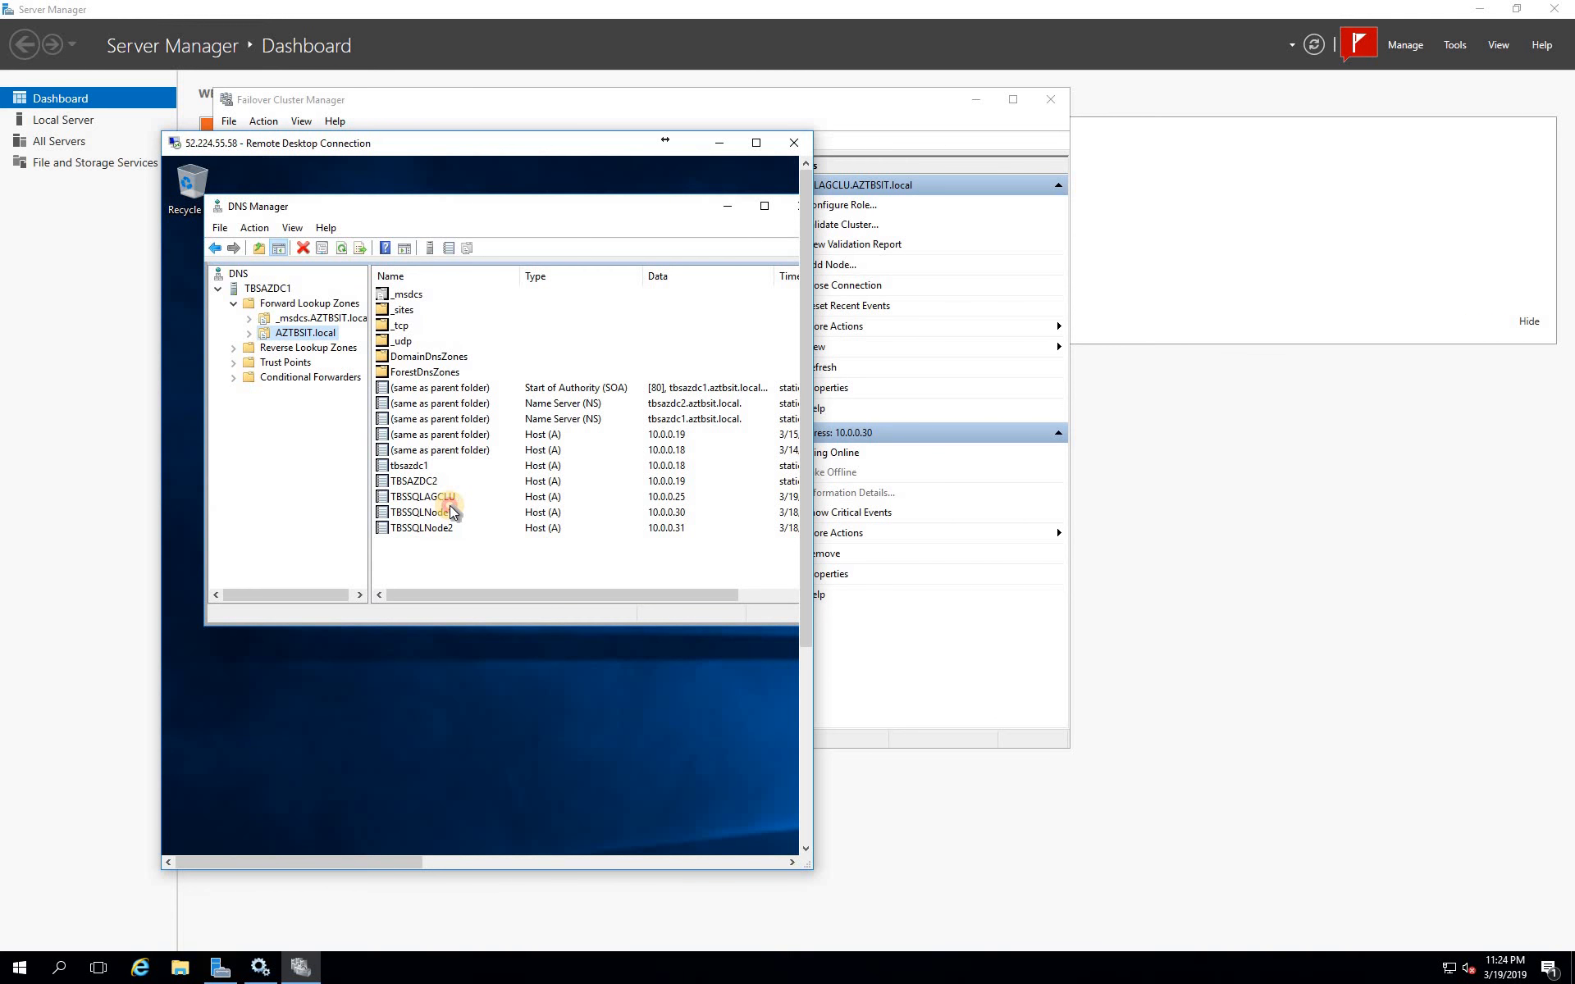
left_click(447, 498)
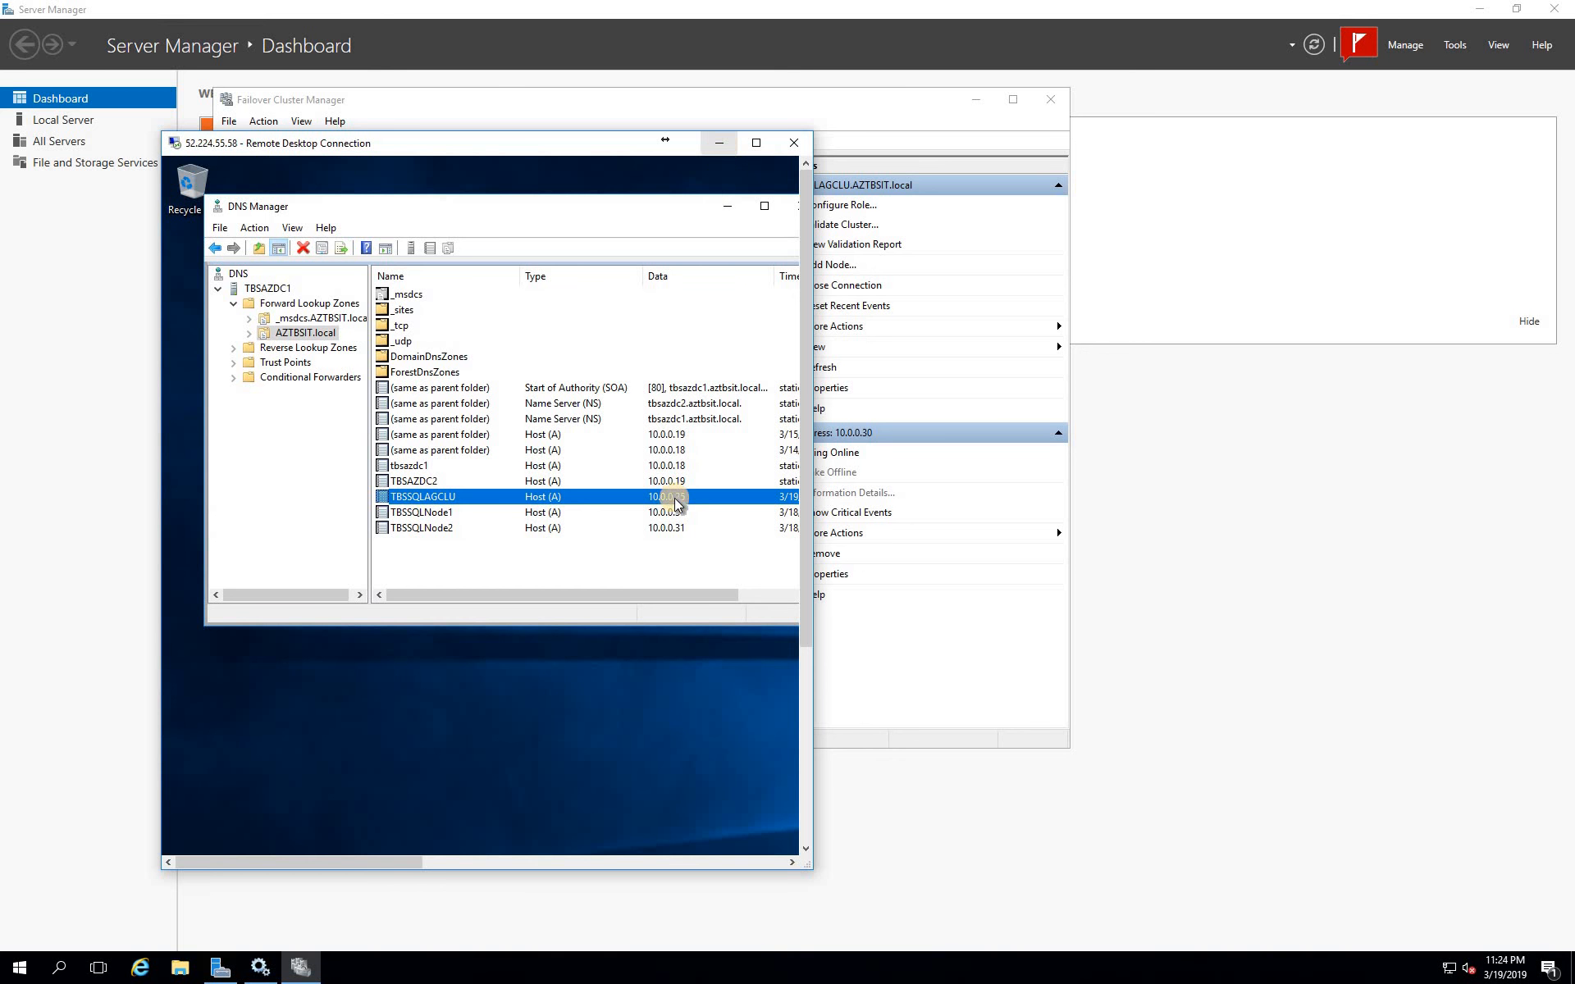
left_click(719, 150)
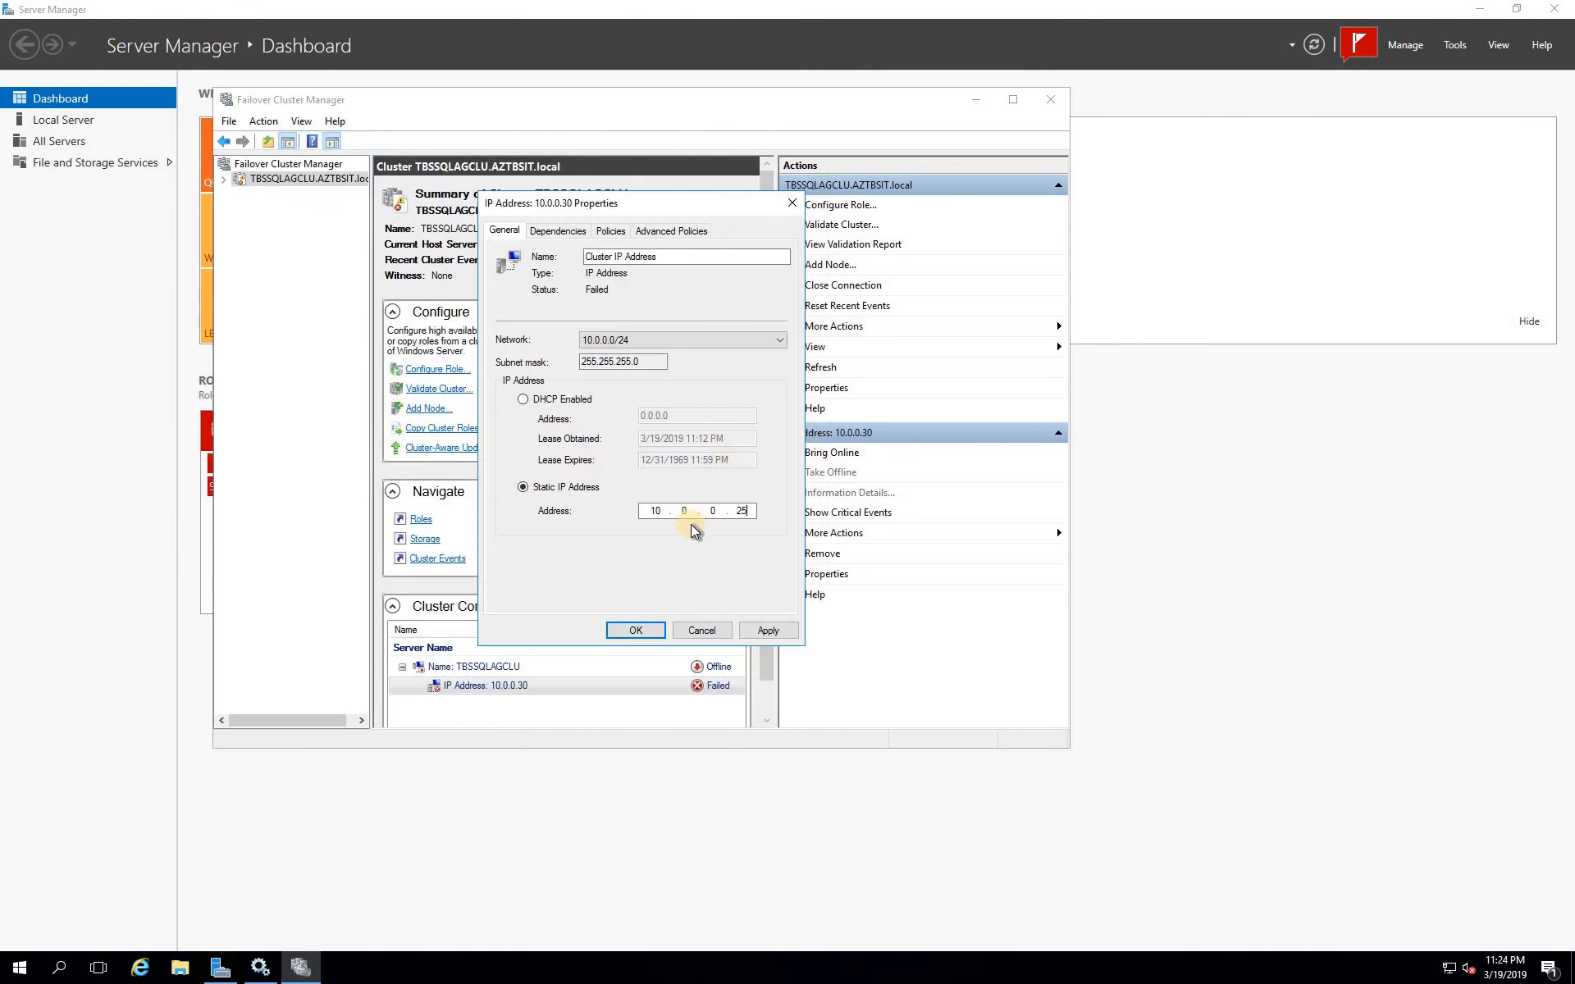
Apply the cluster's static IP address and bring the TBSSQLAGCLU server name resource online
left_click(776, 632)
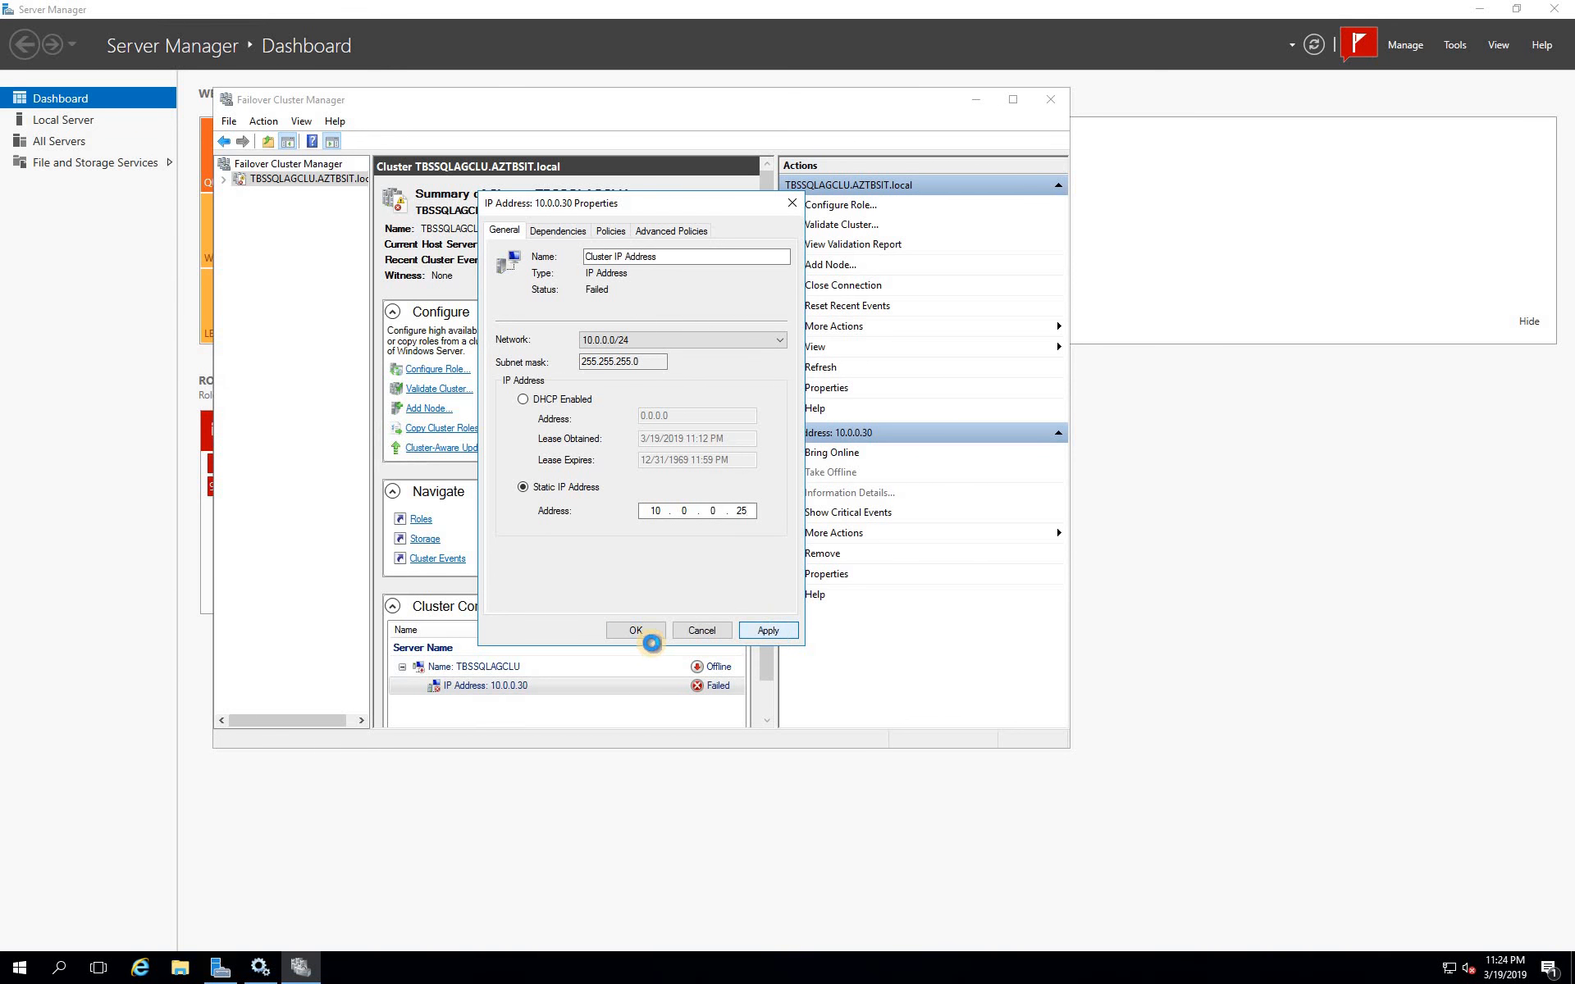
left_click(644, 634)
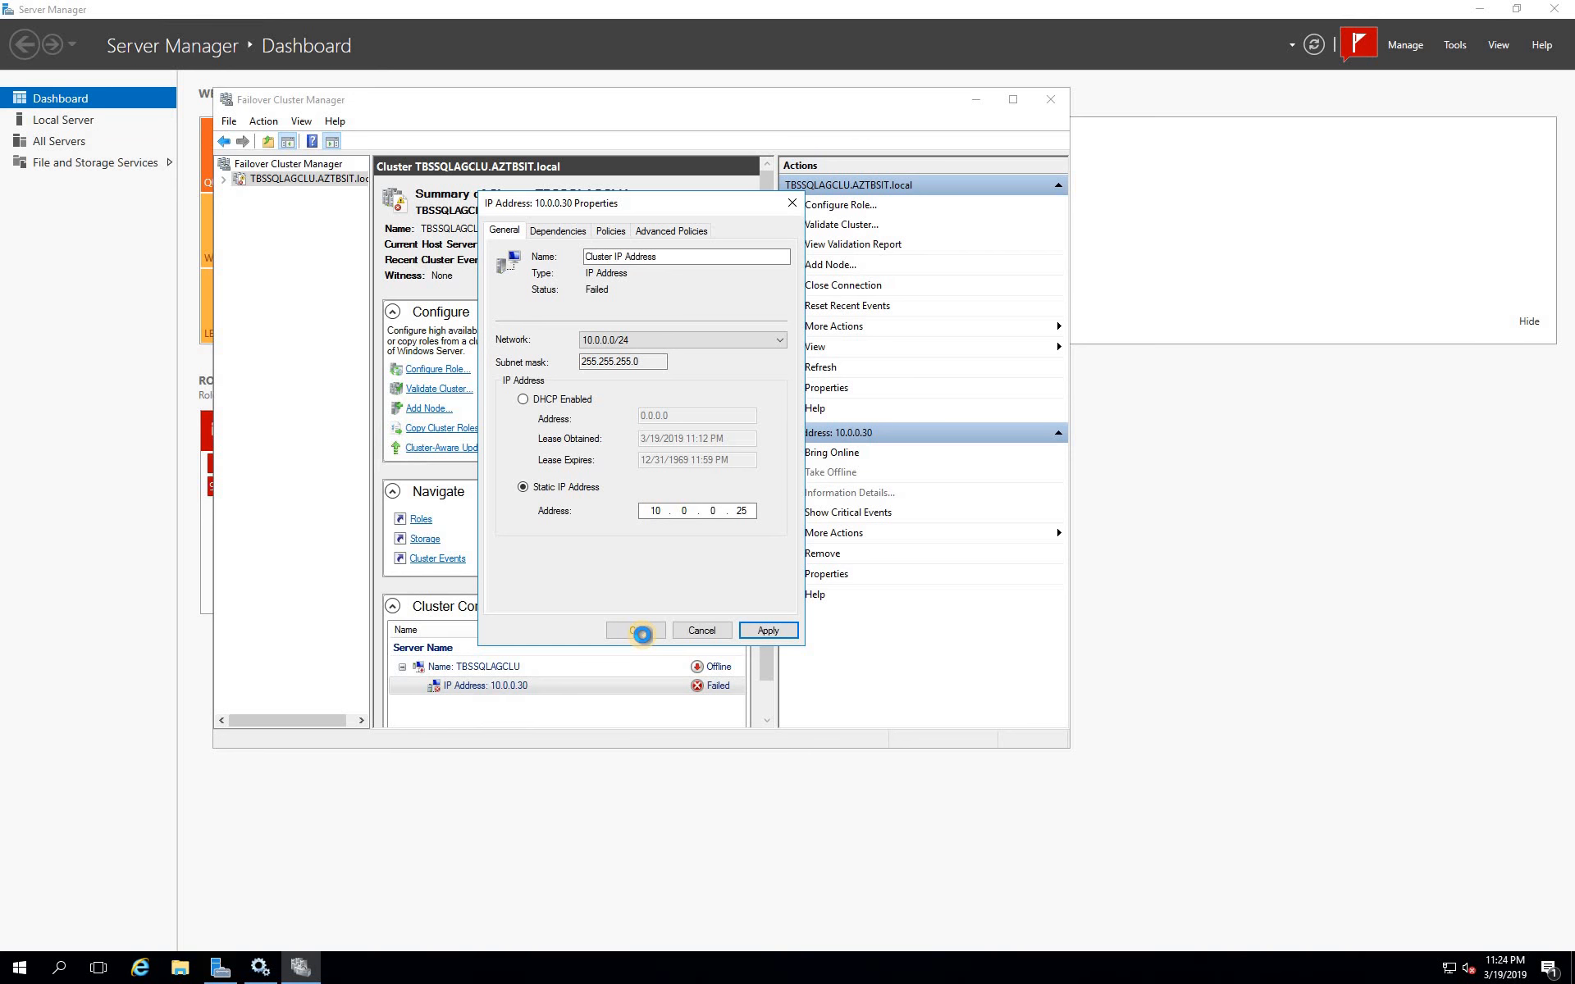
left_click(639, 631)
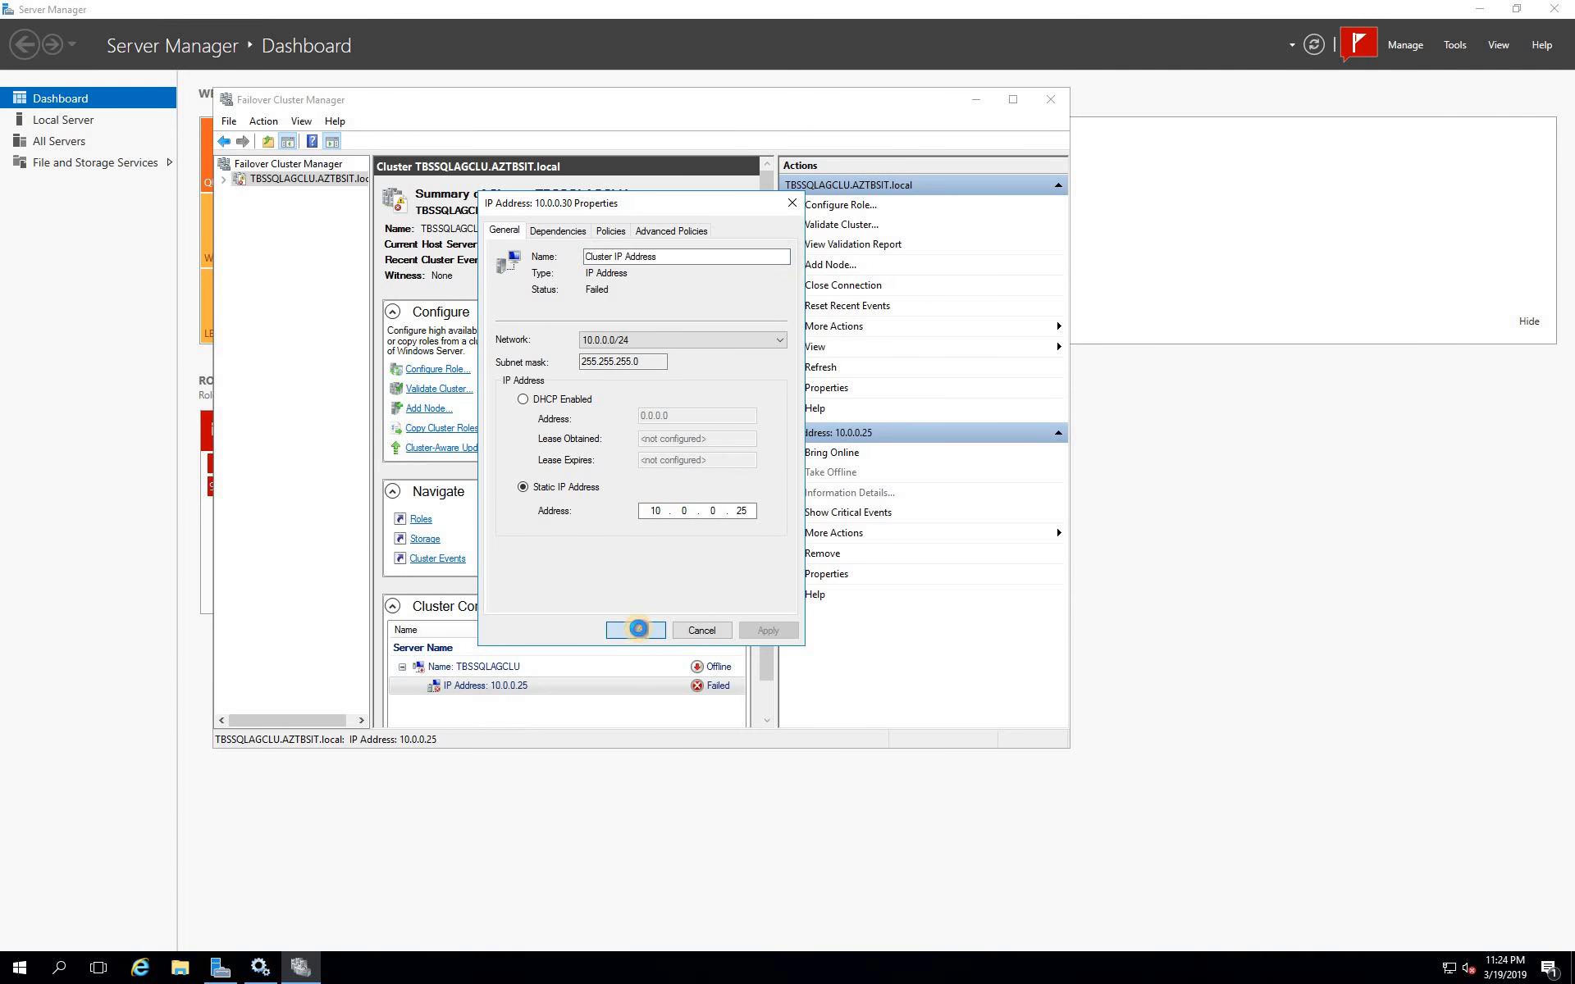
right_click(477, 669)
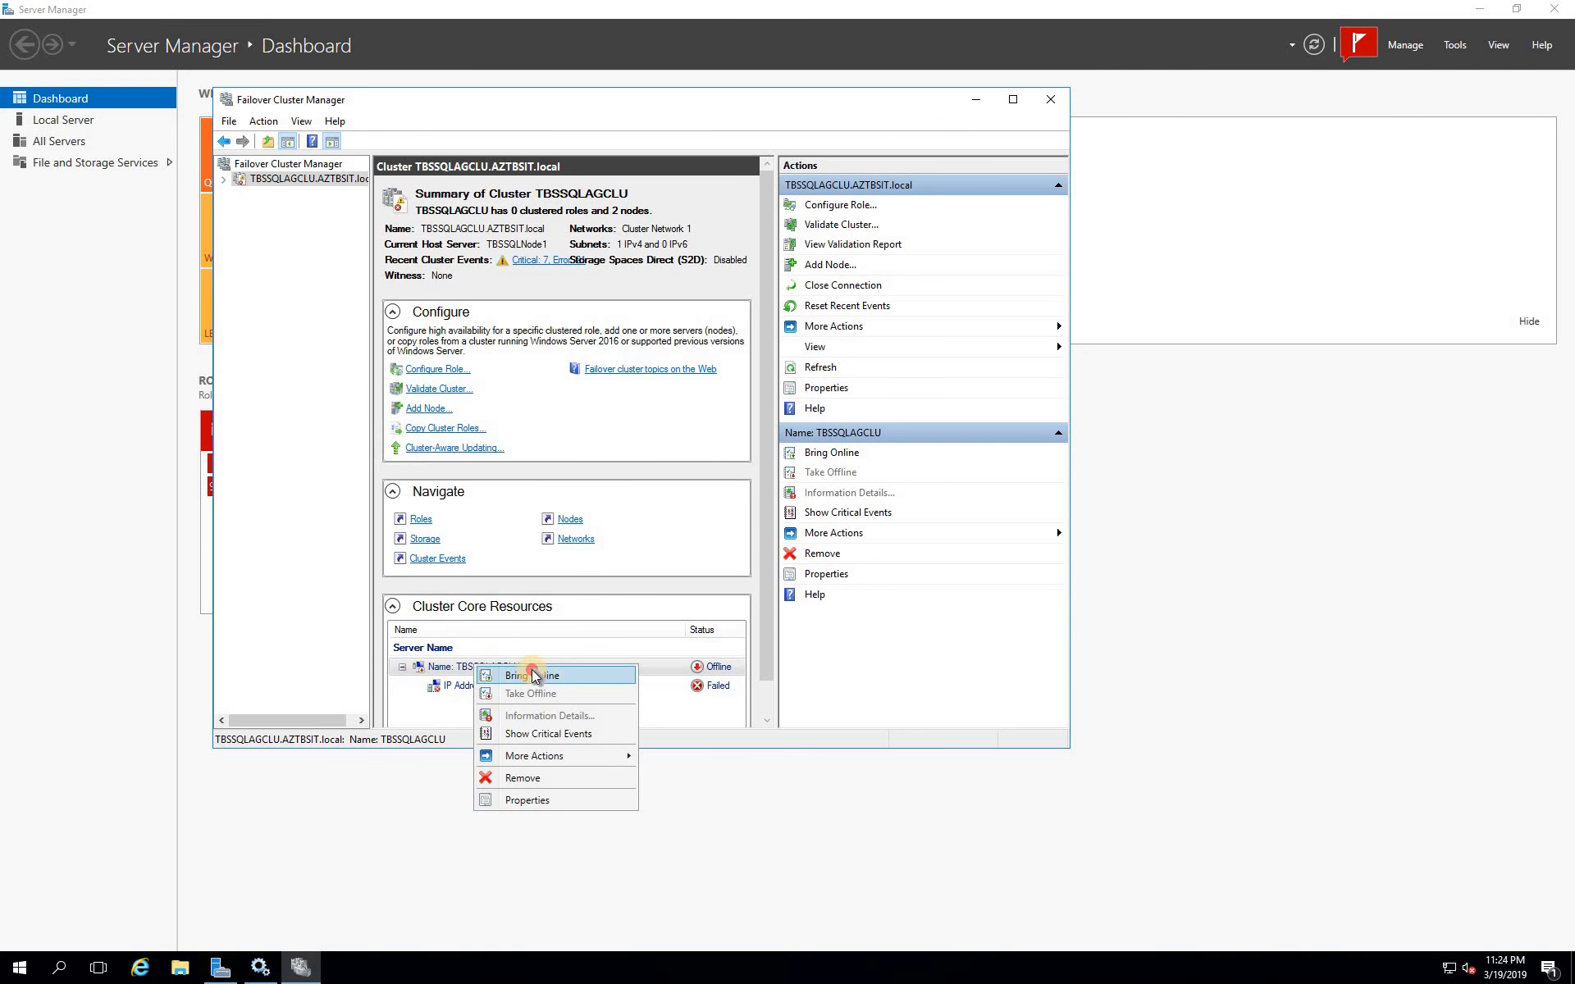
left_click(652, 590)
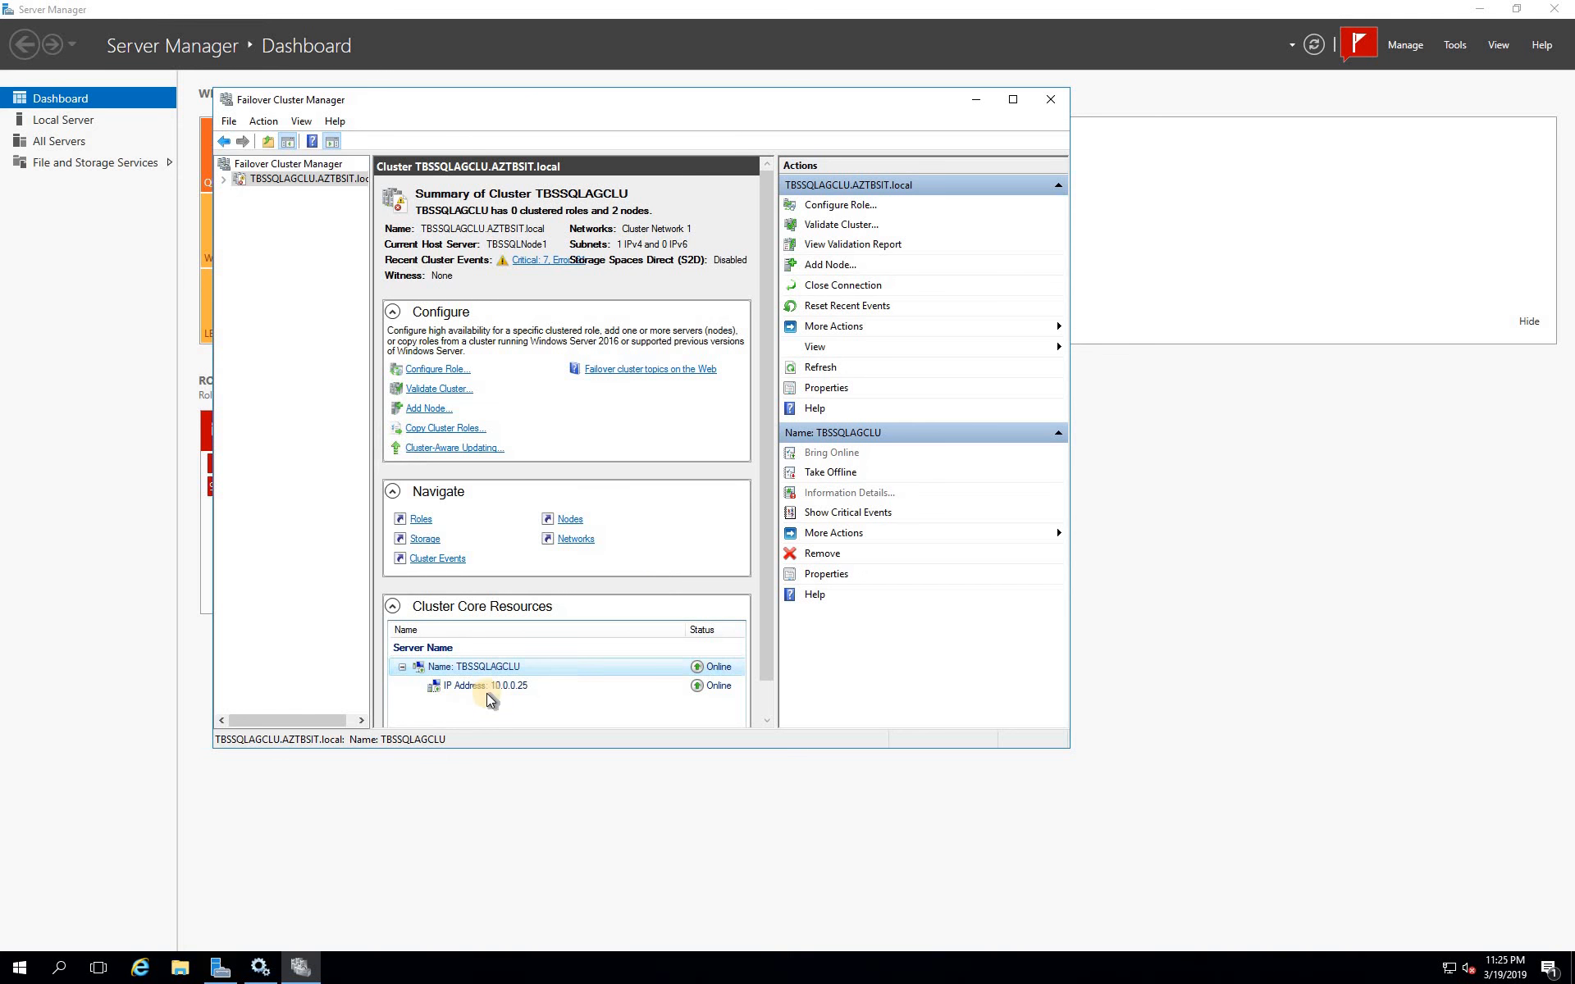
Examine TBSSQLNode2 in the cluster's Nodes list, including its network connections and available node actions
left_click(223, 179)
left_click(274, 209)
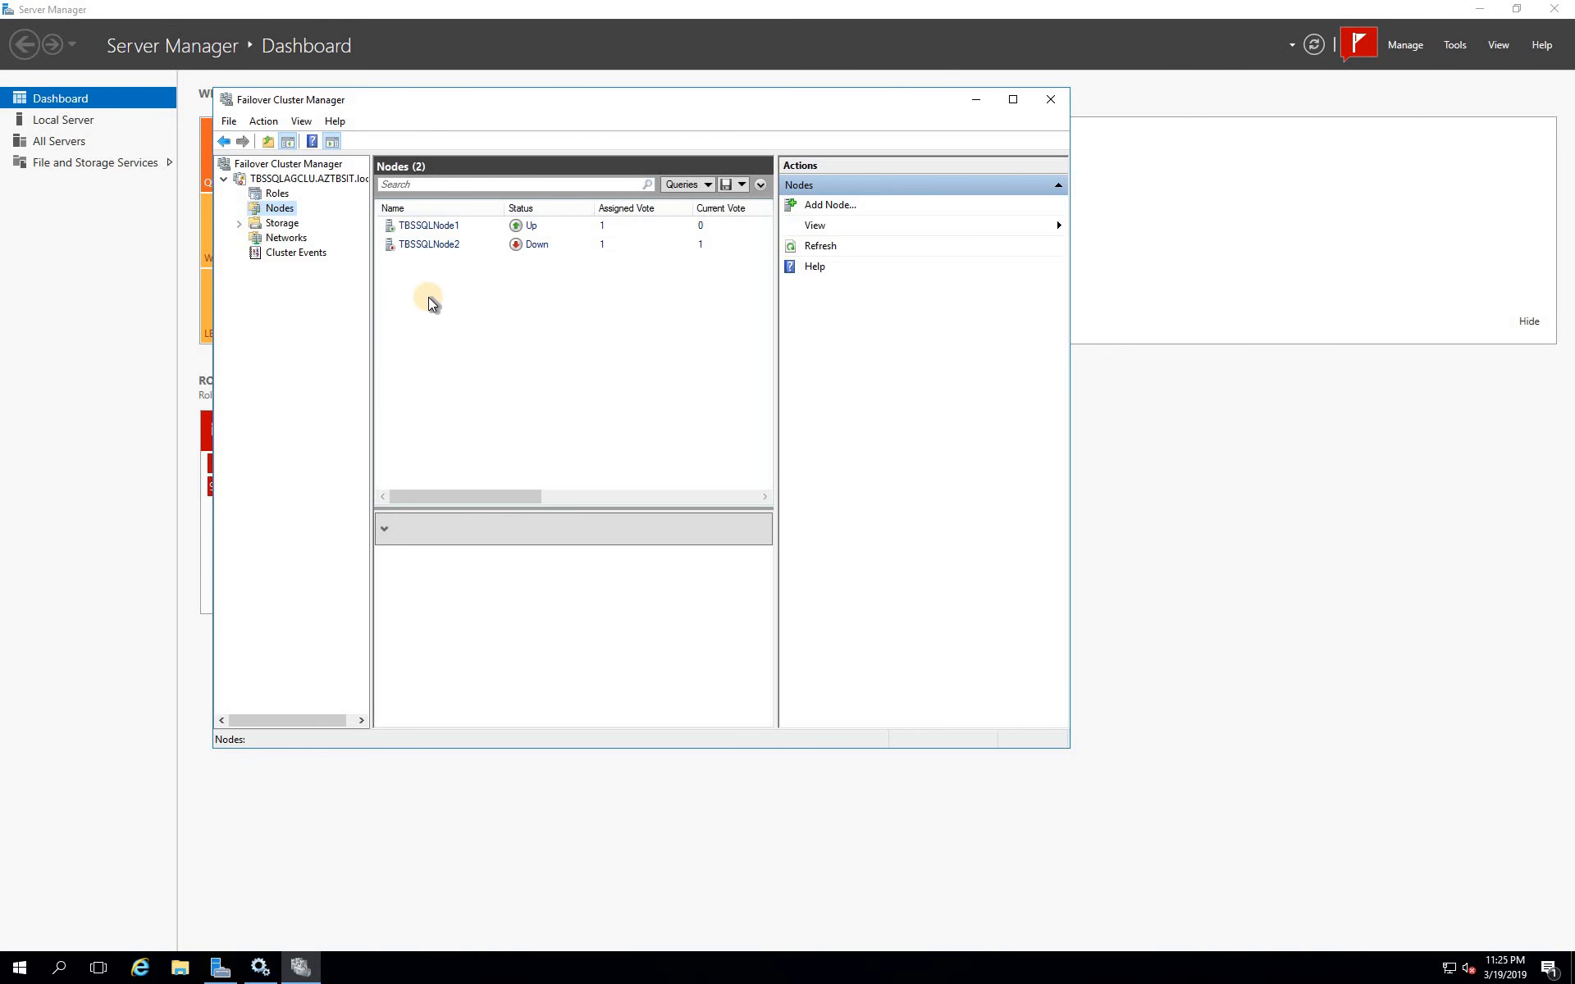
left_click(445, 245)
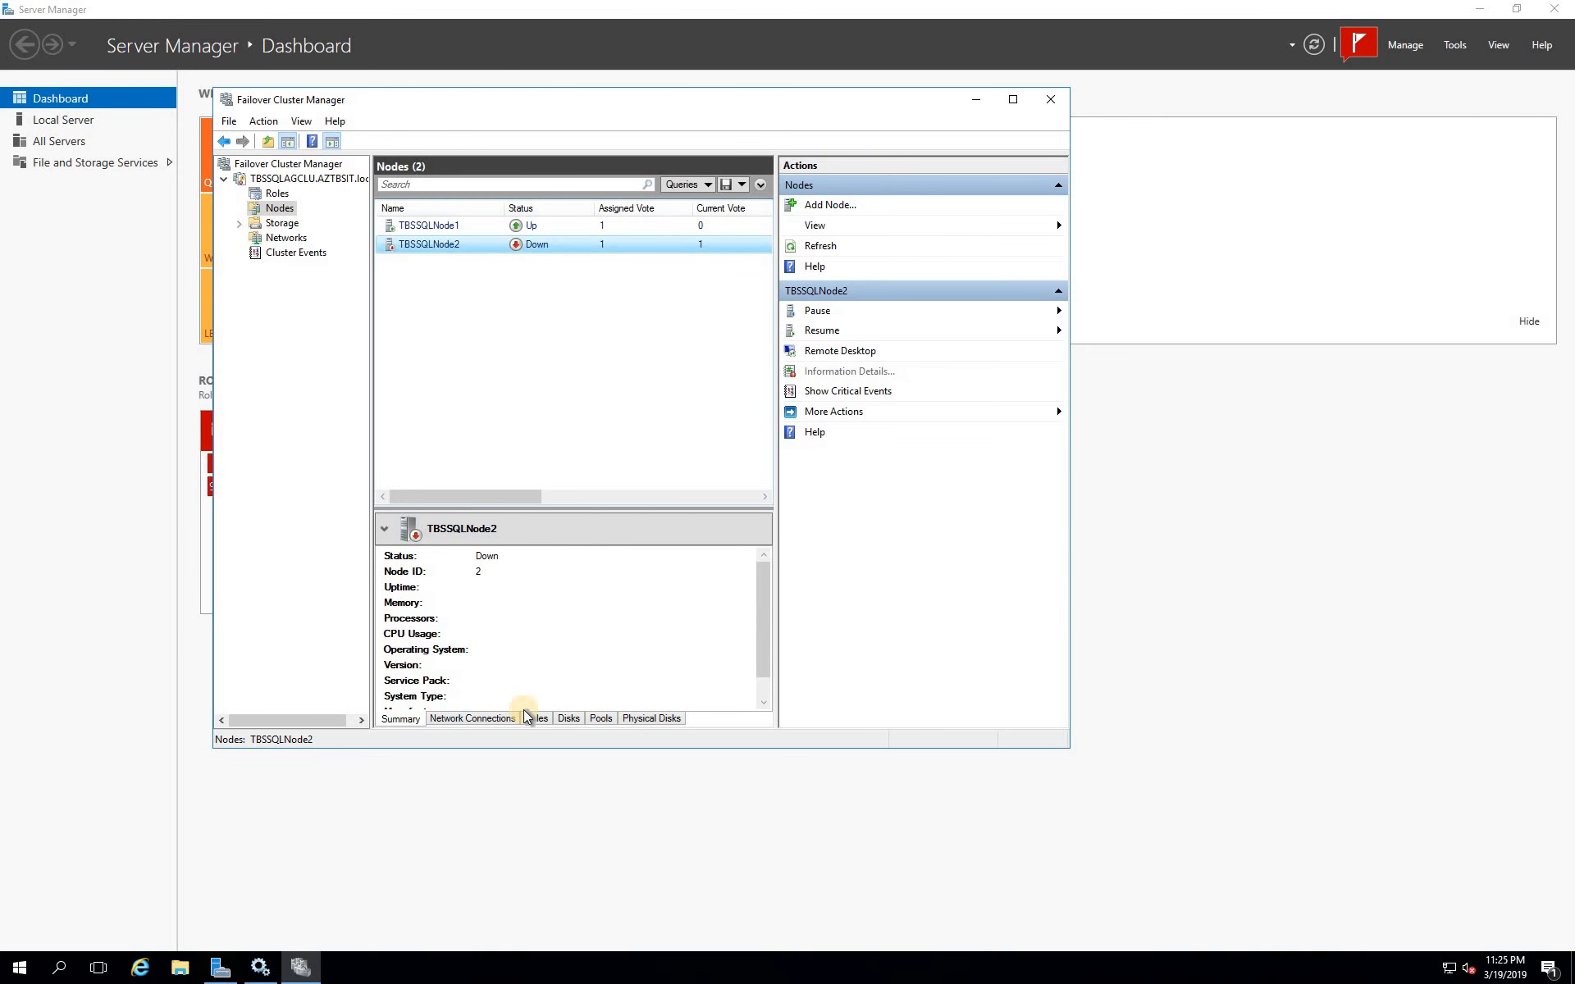
left_click(493, 720)
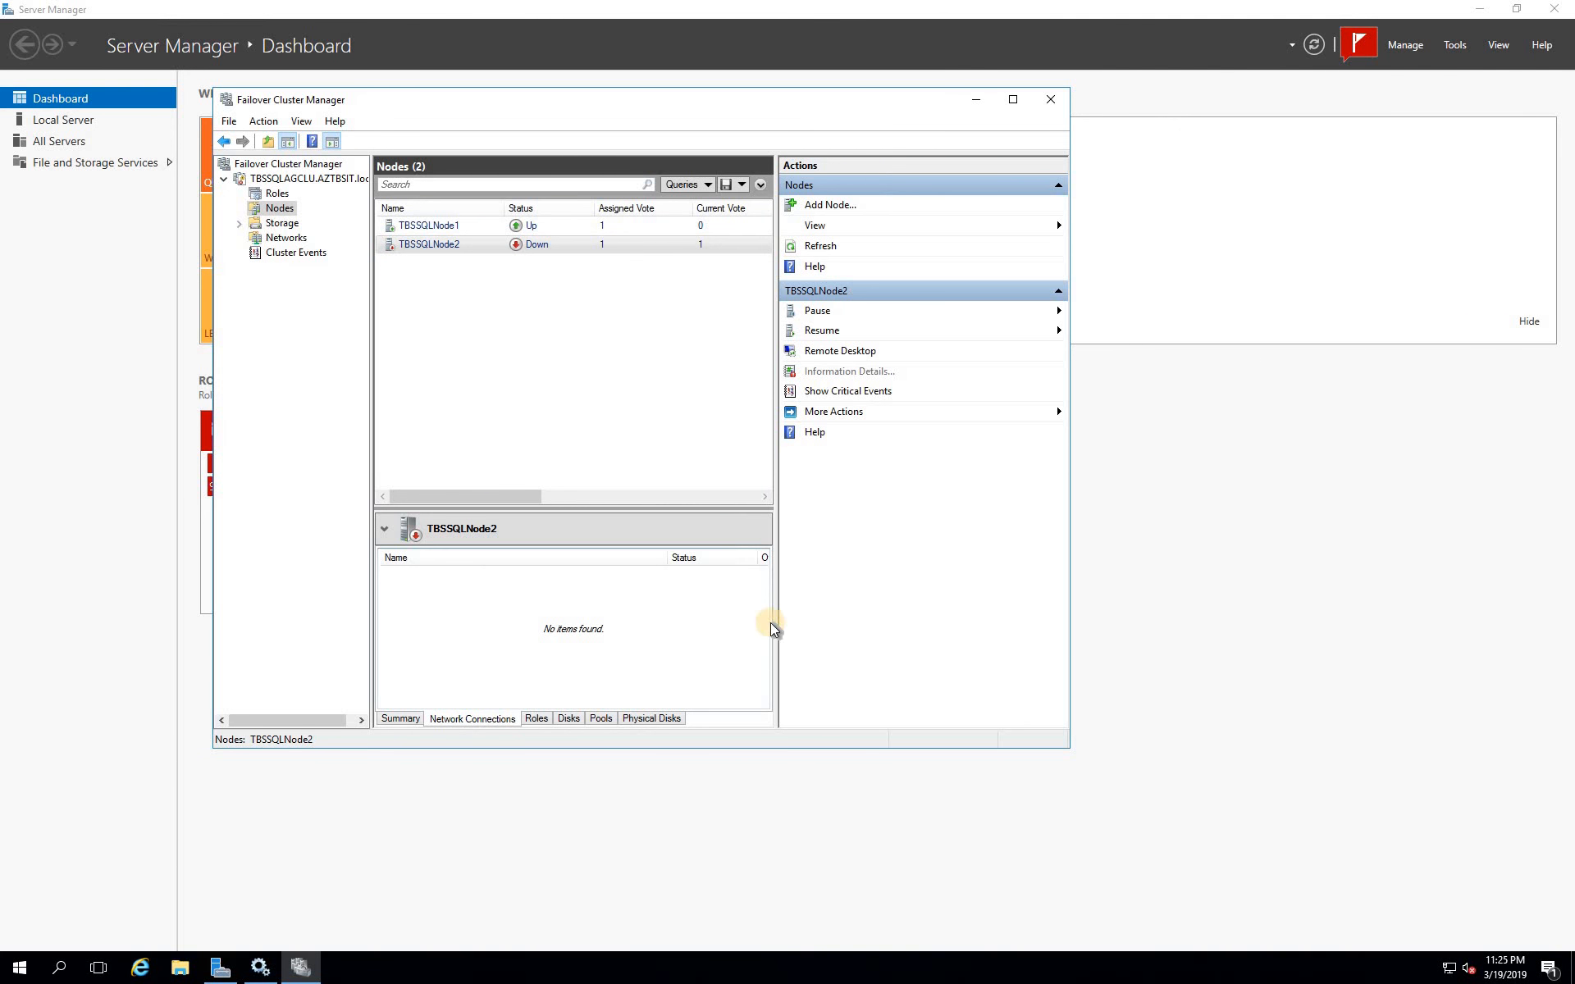
left_click(435, 246)
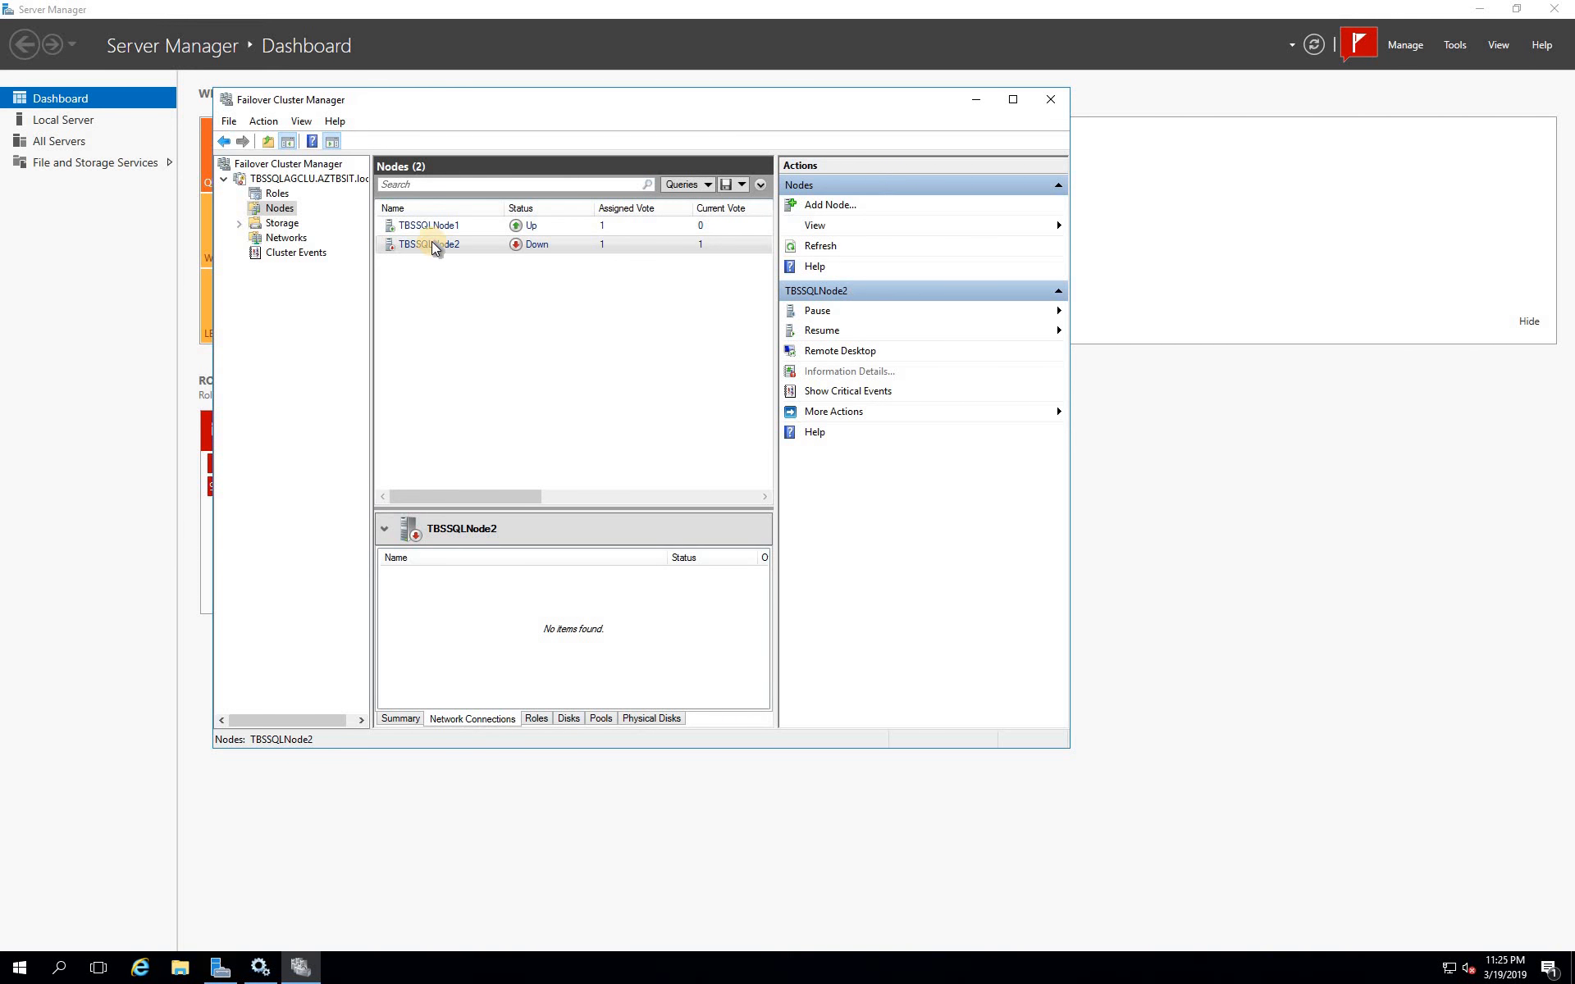
right_click(434, 246)
mouse_move(472, 254)
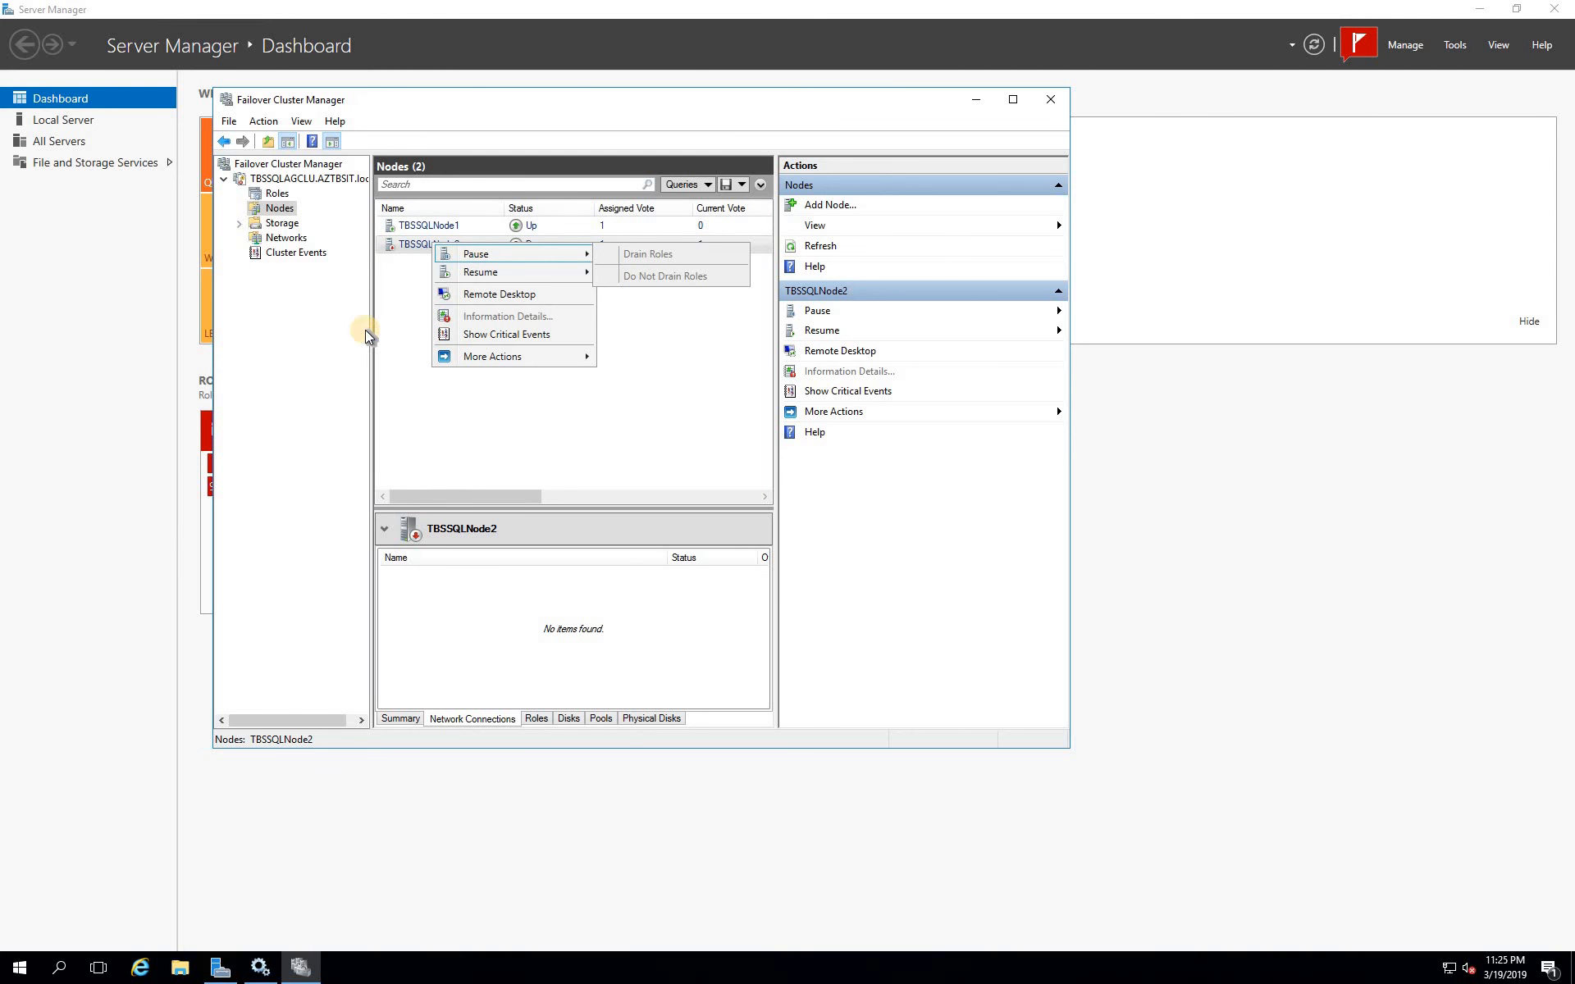
left_click(387, 350)
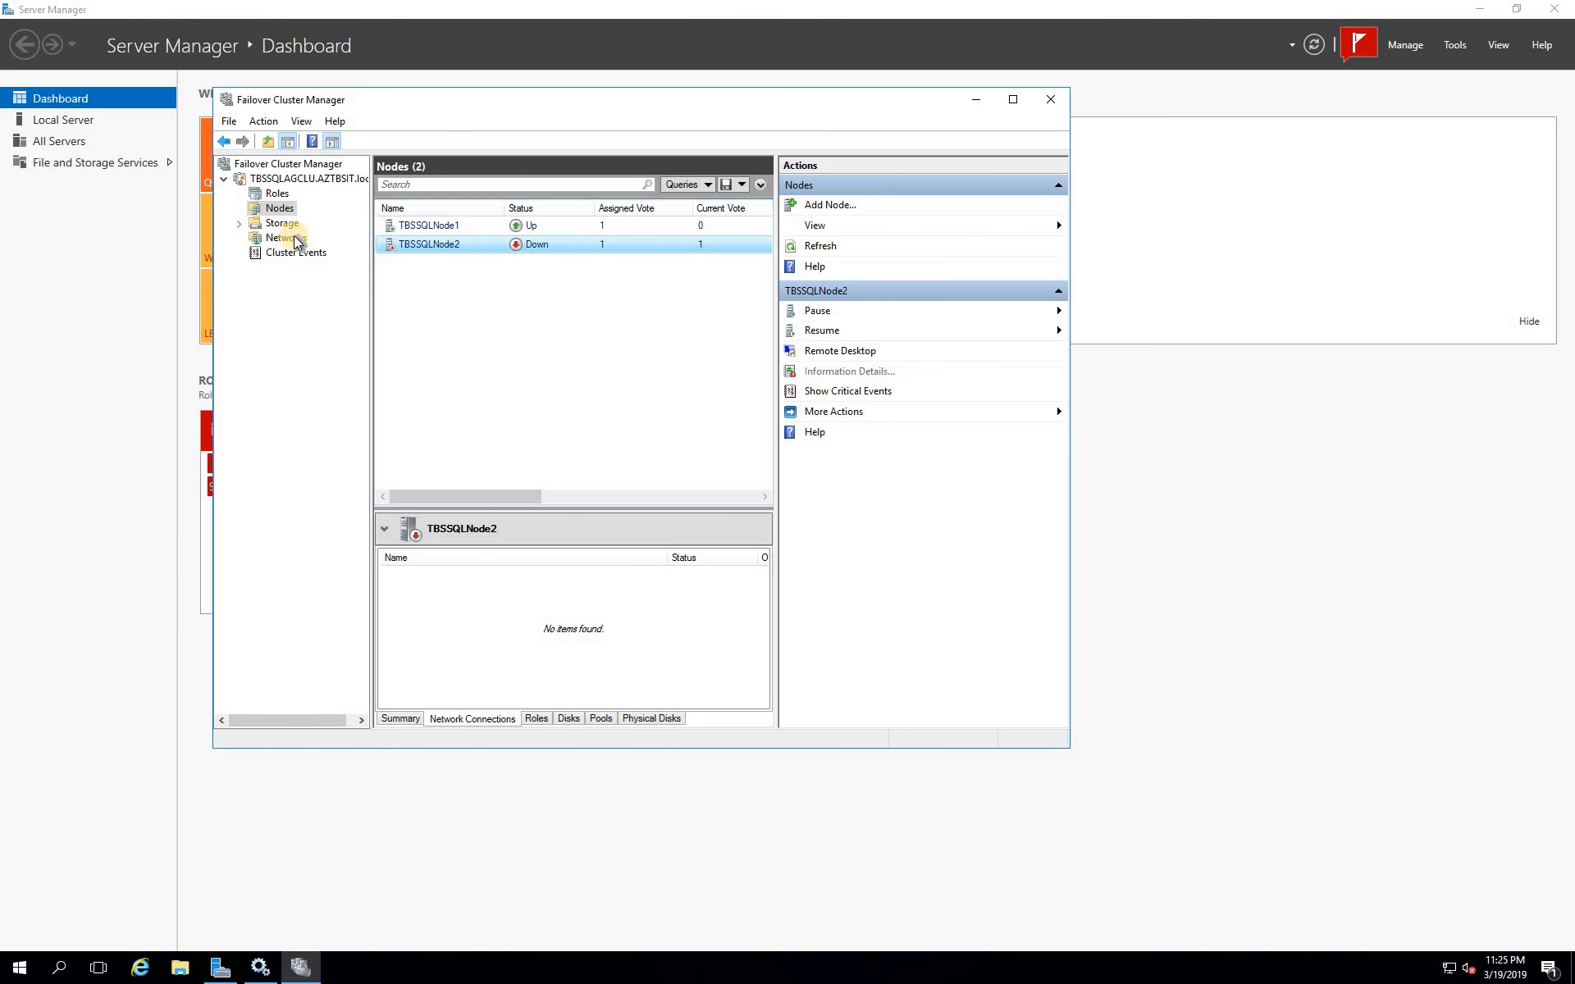
Refresh the cluster's Nodes list and view the adapter and IP details of the TBSSQLNode2 Ethernet connection
right_click(280, 211)
left_click(322, 264)
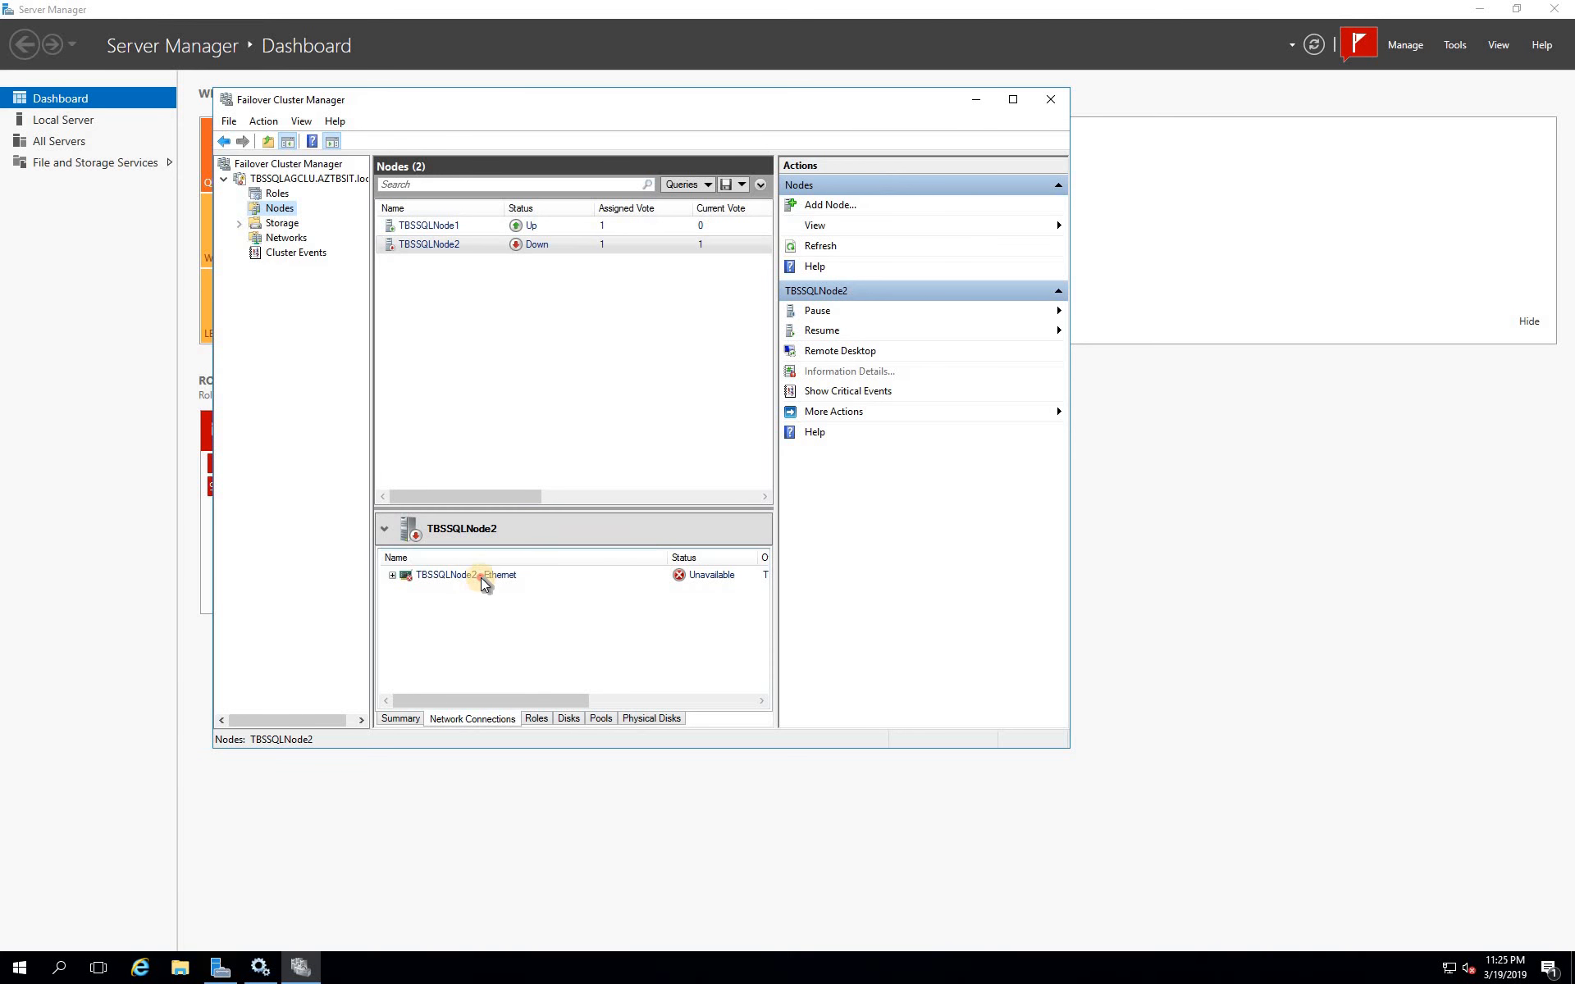
left_click(390, 581)
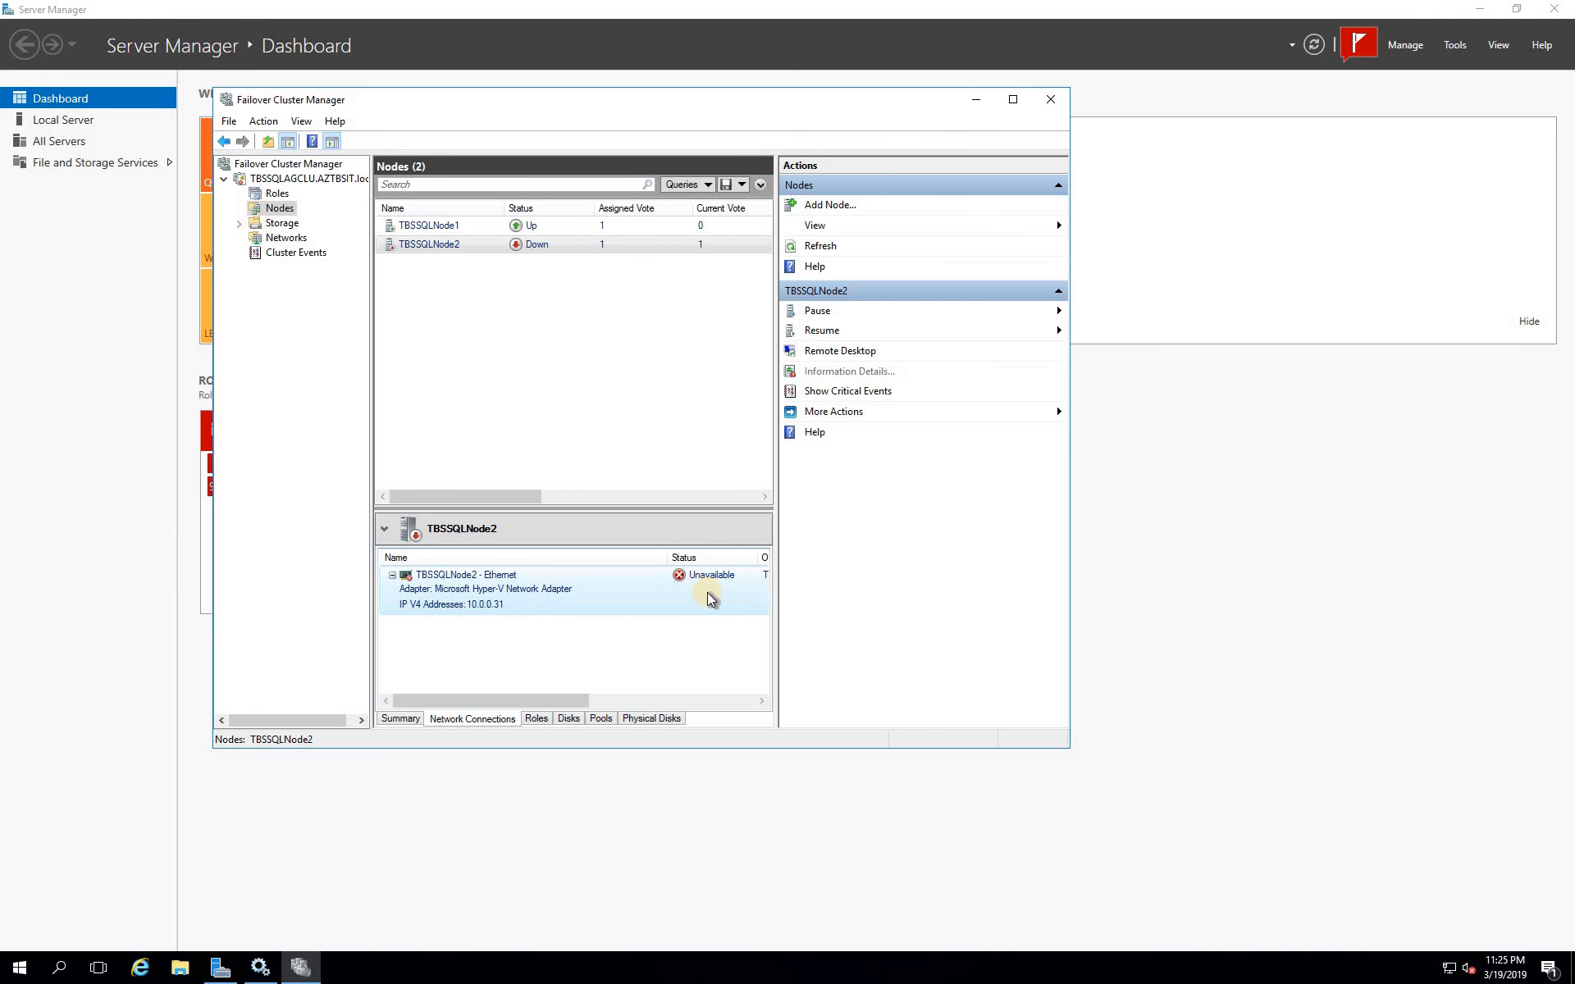
right_click(478, 607)
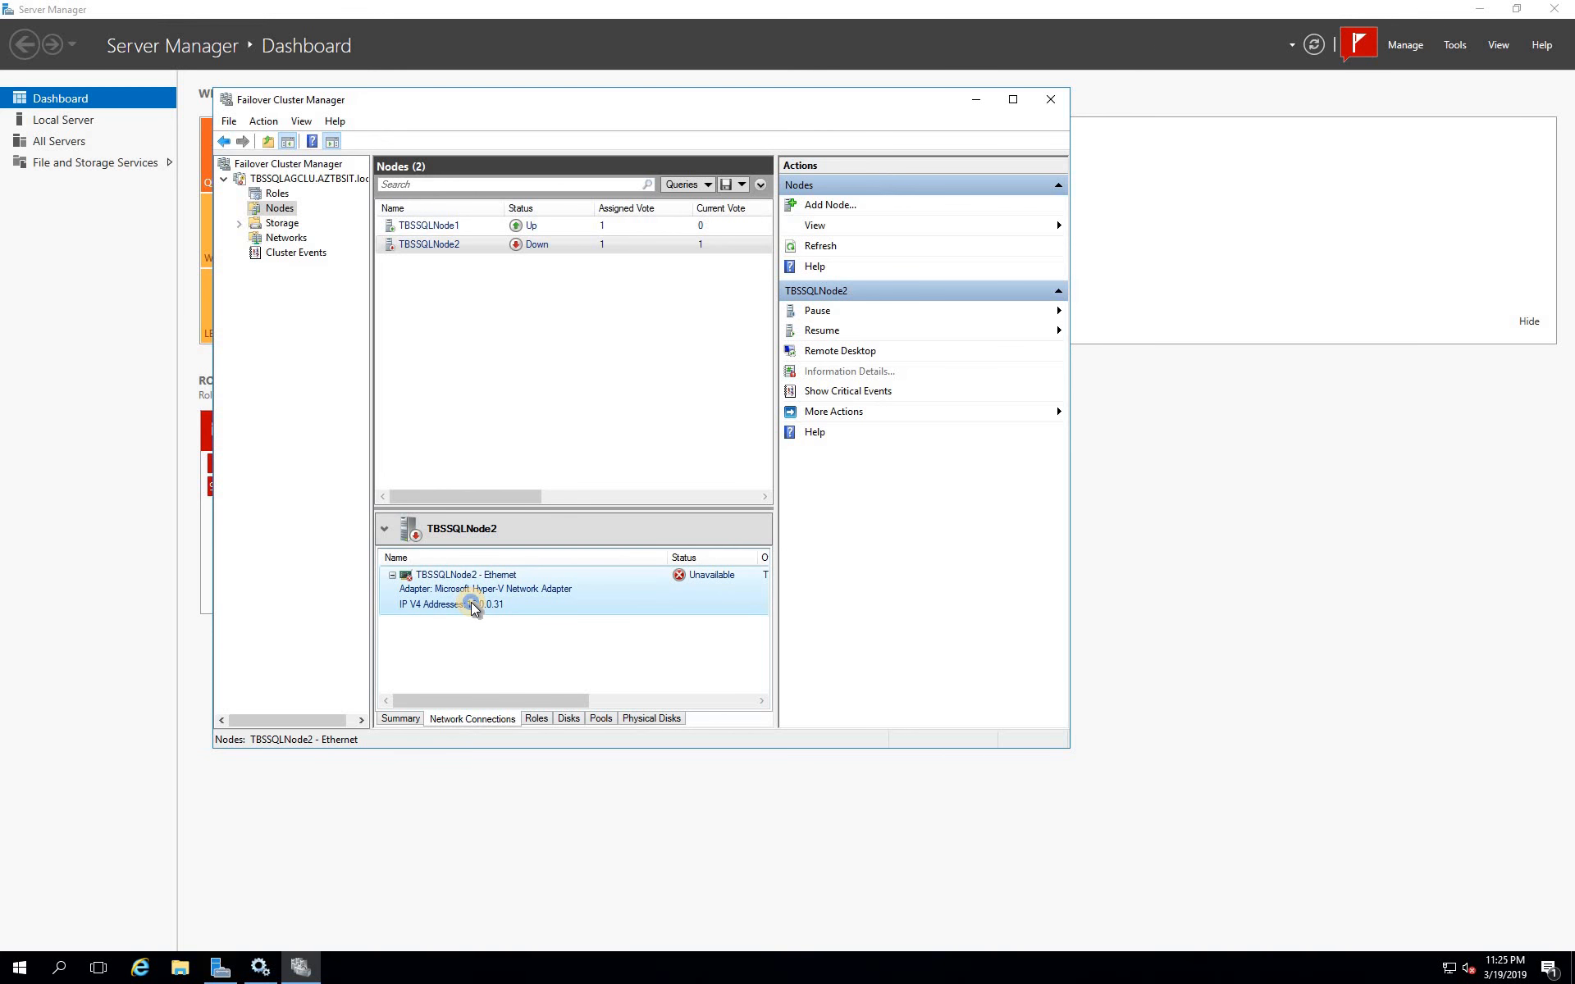
left_click(430, 593)
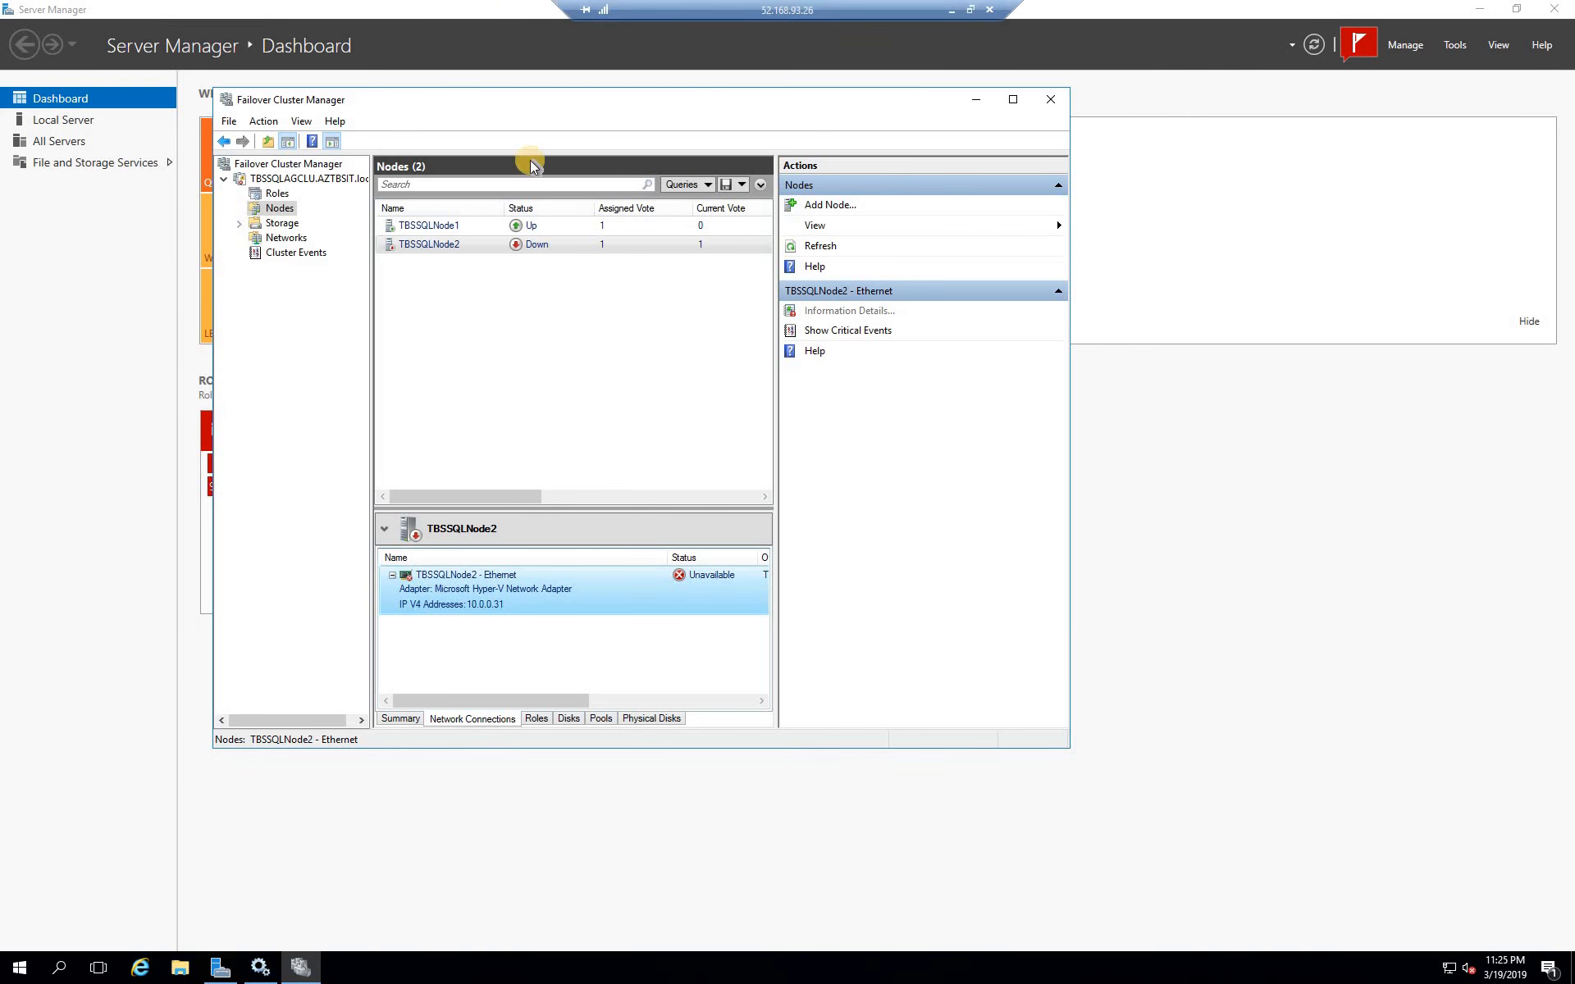
Check the local server's computer name in its System properties, and close the System and File Explorer windows
left_click(190, 968)
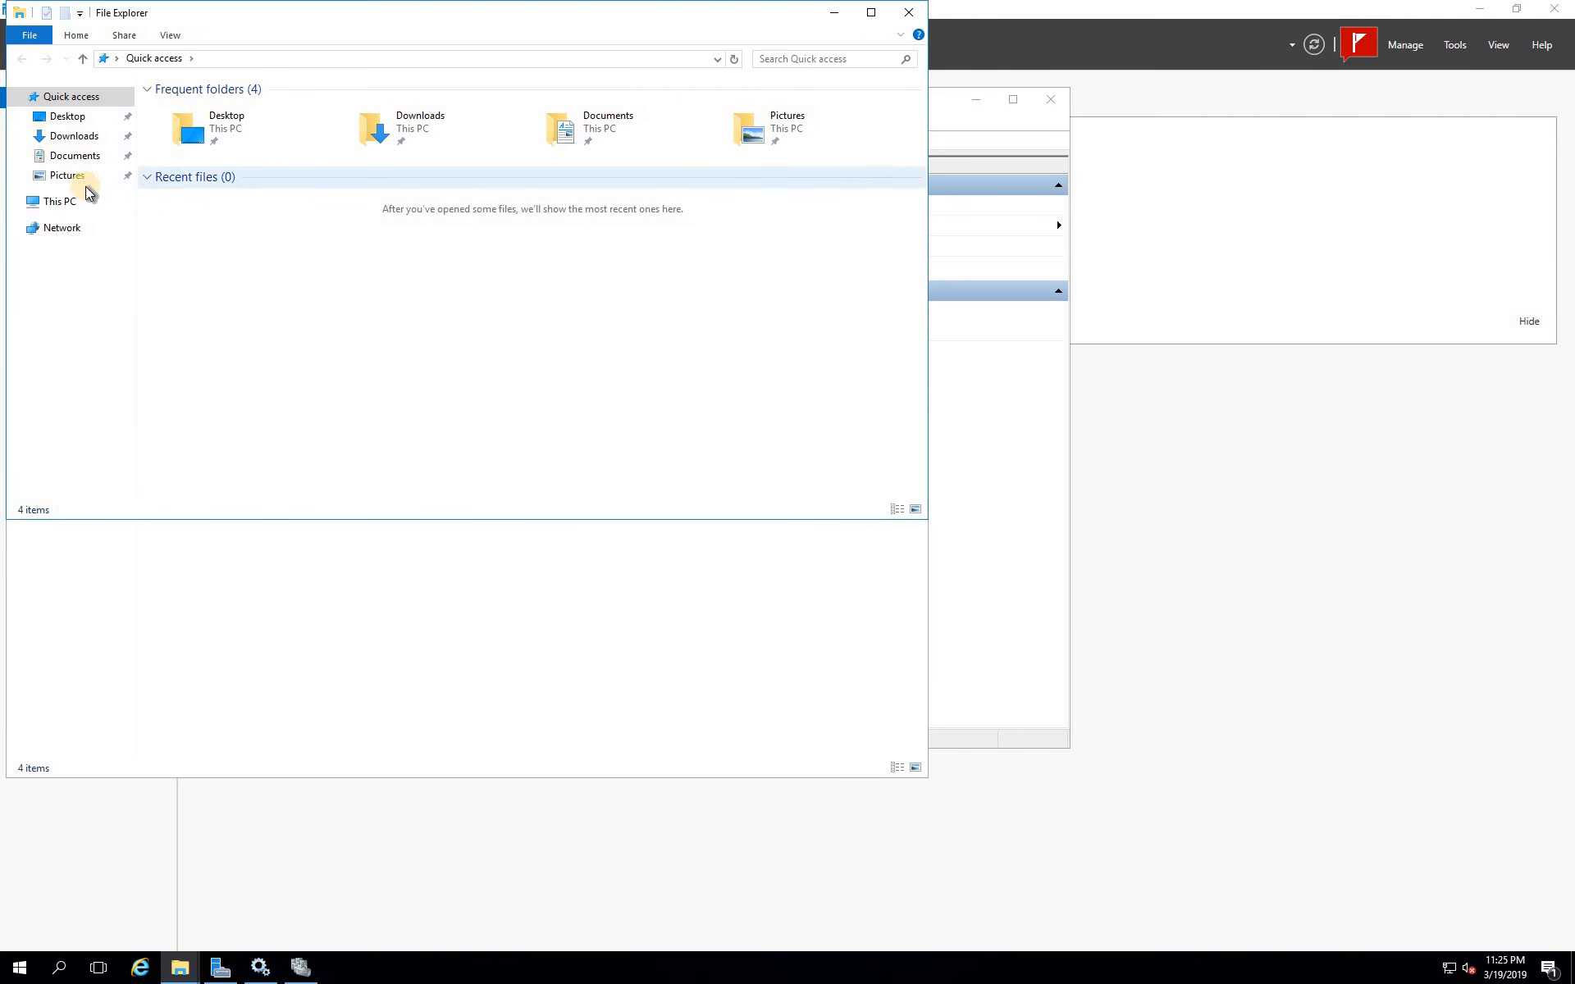
right_click(78, 204)
left_click(121, 414)
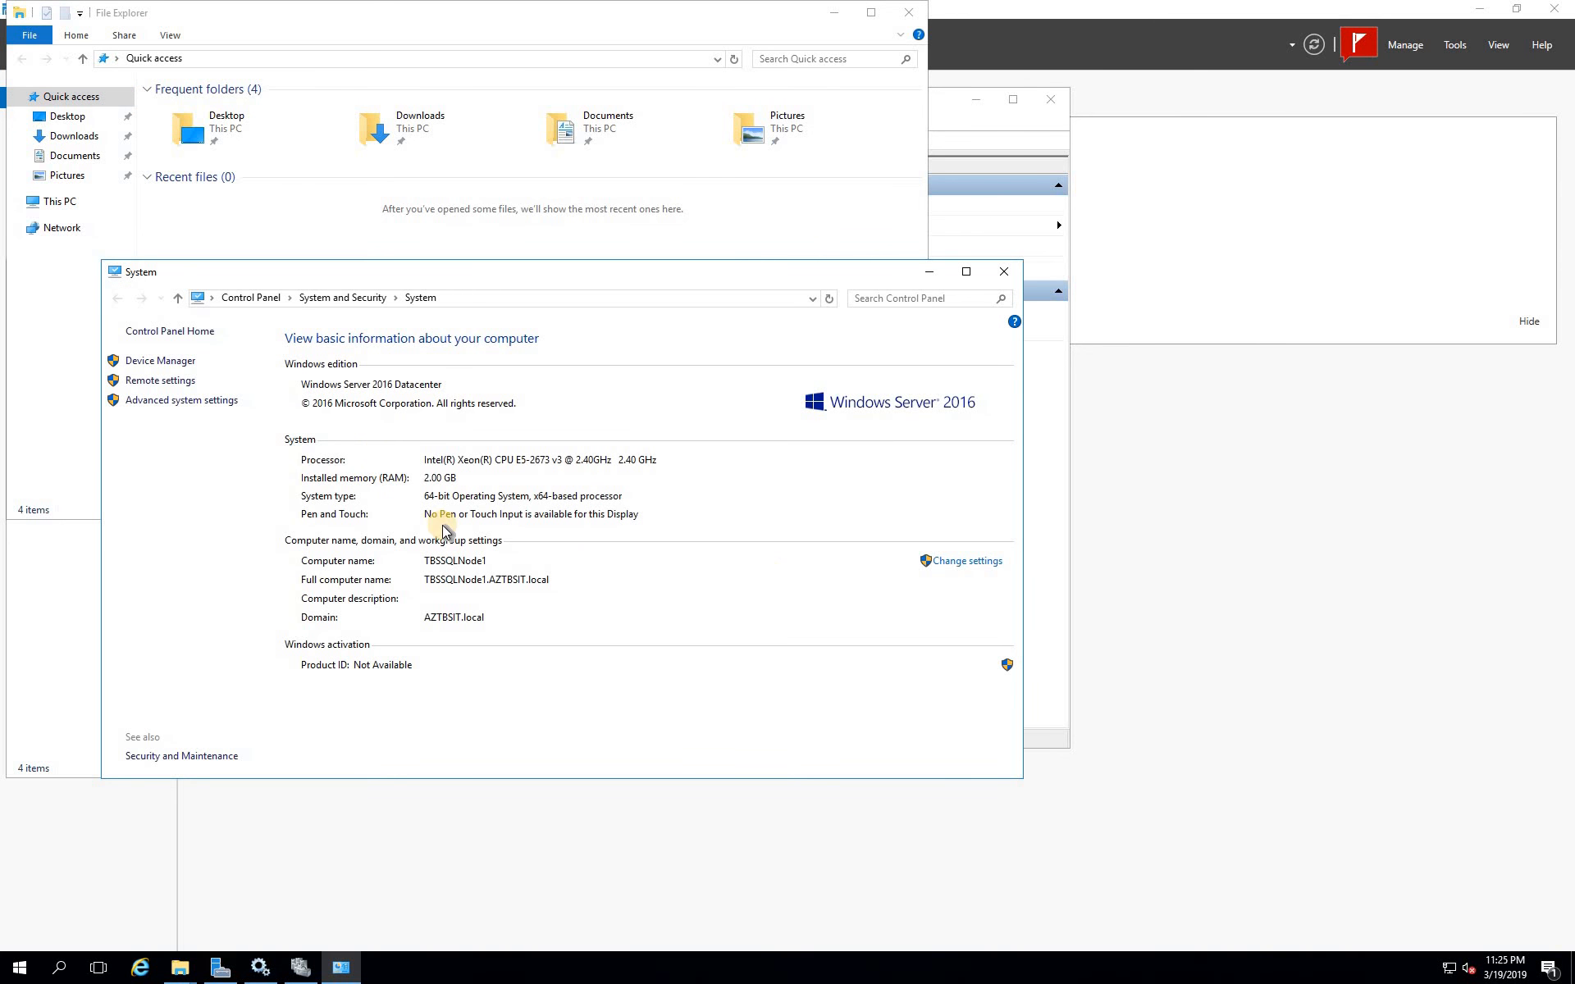
left_click(1007, 272)
left_click_drag(837, 20, 849, 343)
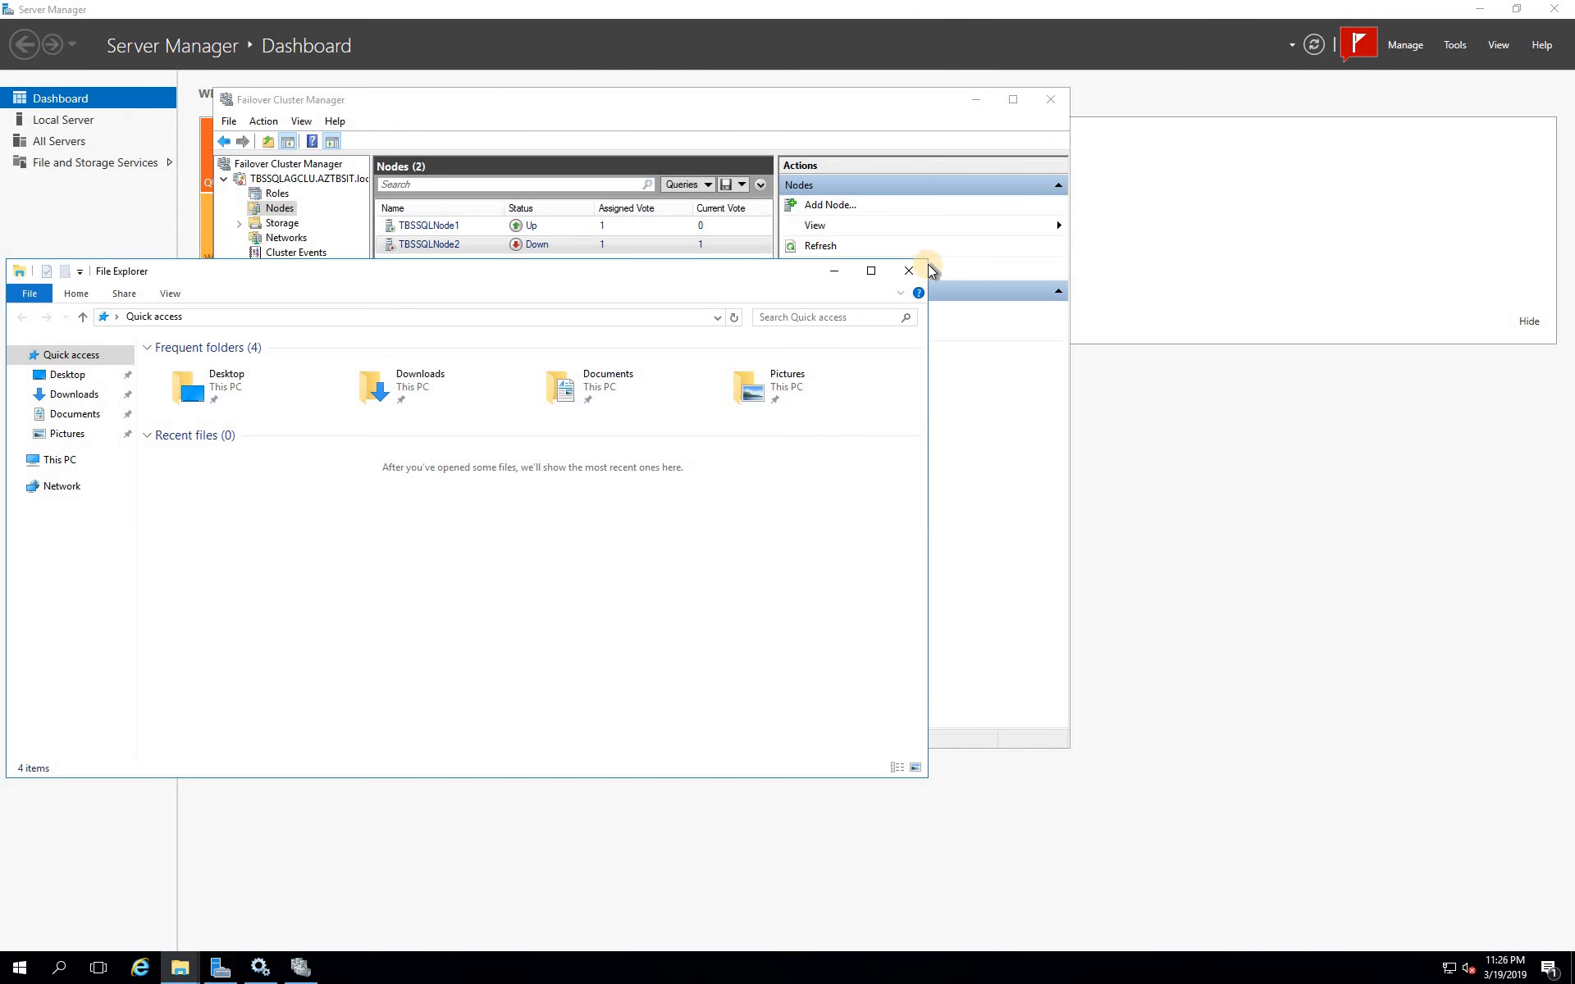
left_click(907, 283)
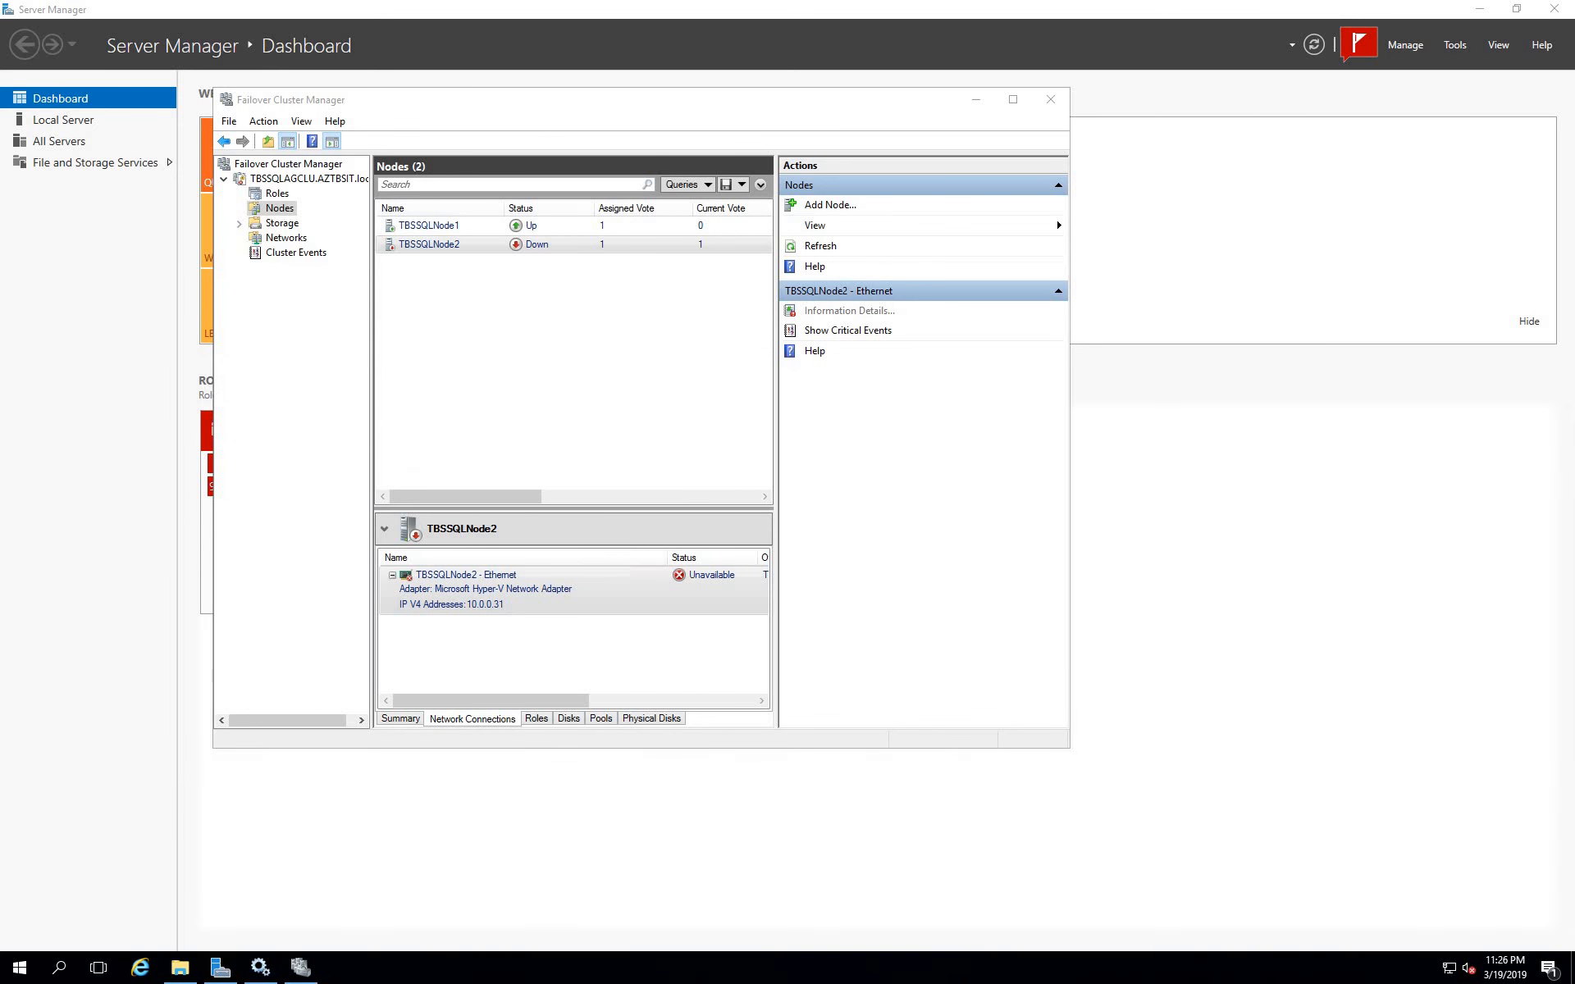
Refresh the services list in the Remote Desktop session and try to restart the Cluster Service, dismissing the resulting dialog
mouse_move(269, 974)
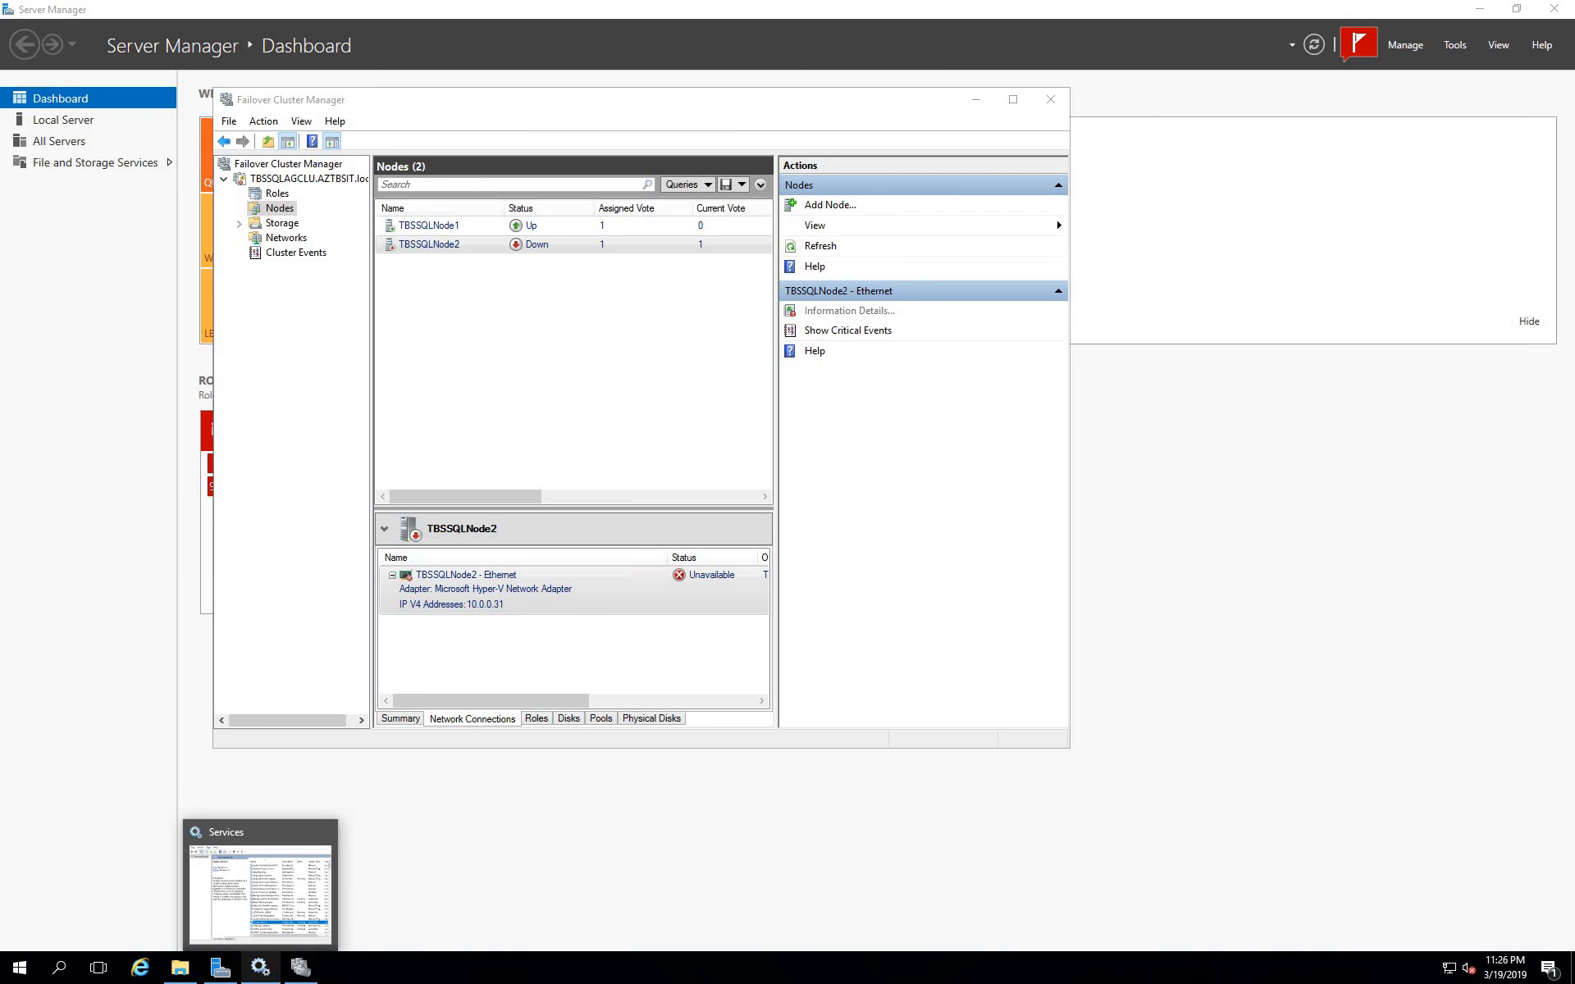
left_click(259, 894)
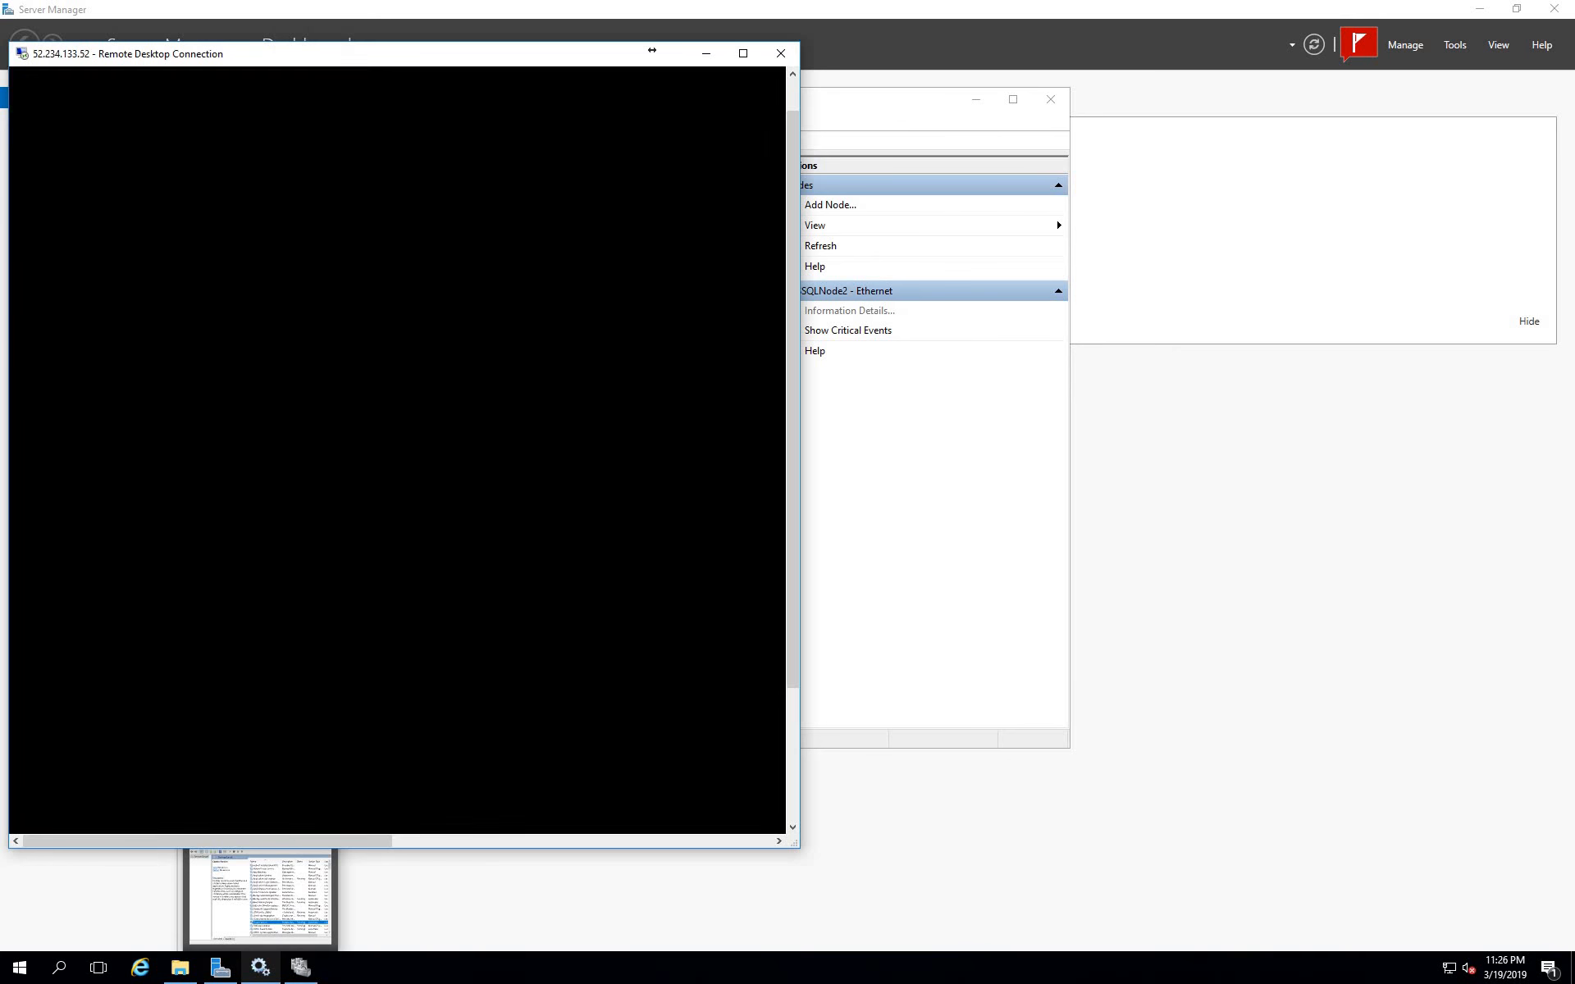
right_click(390, 402)
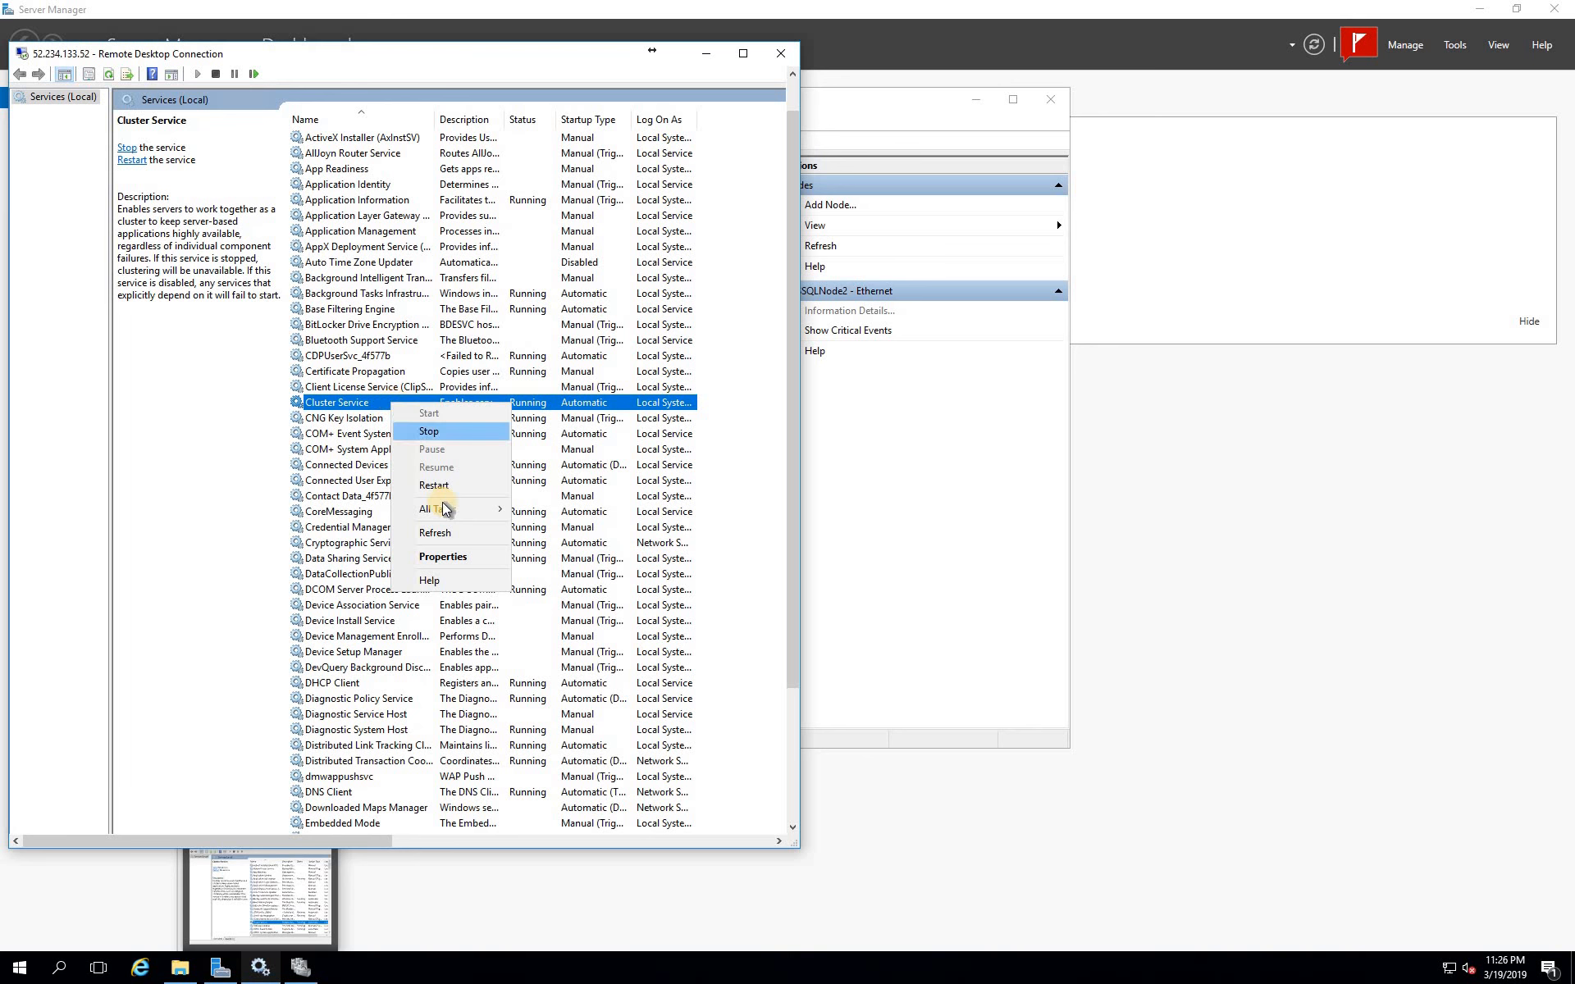
left_click(443, 535)
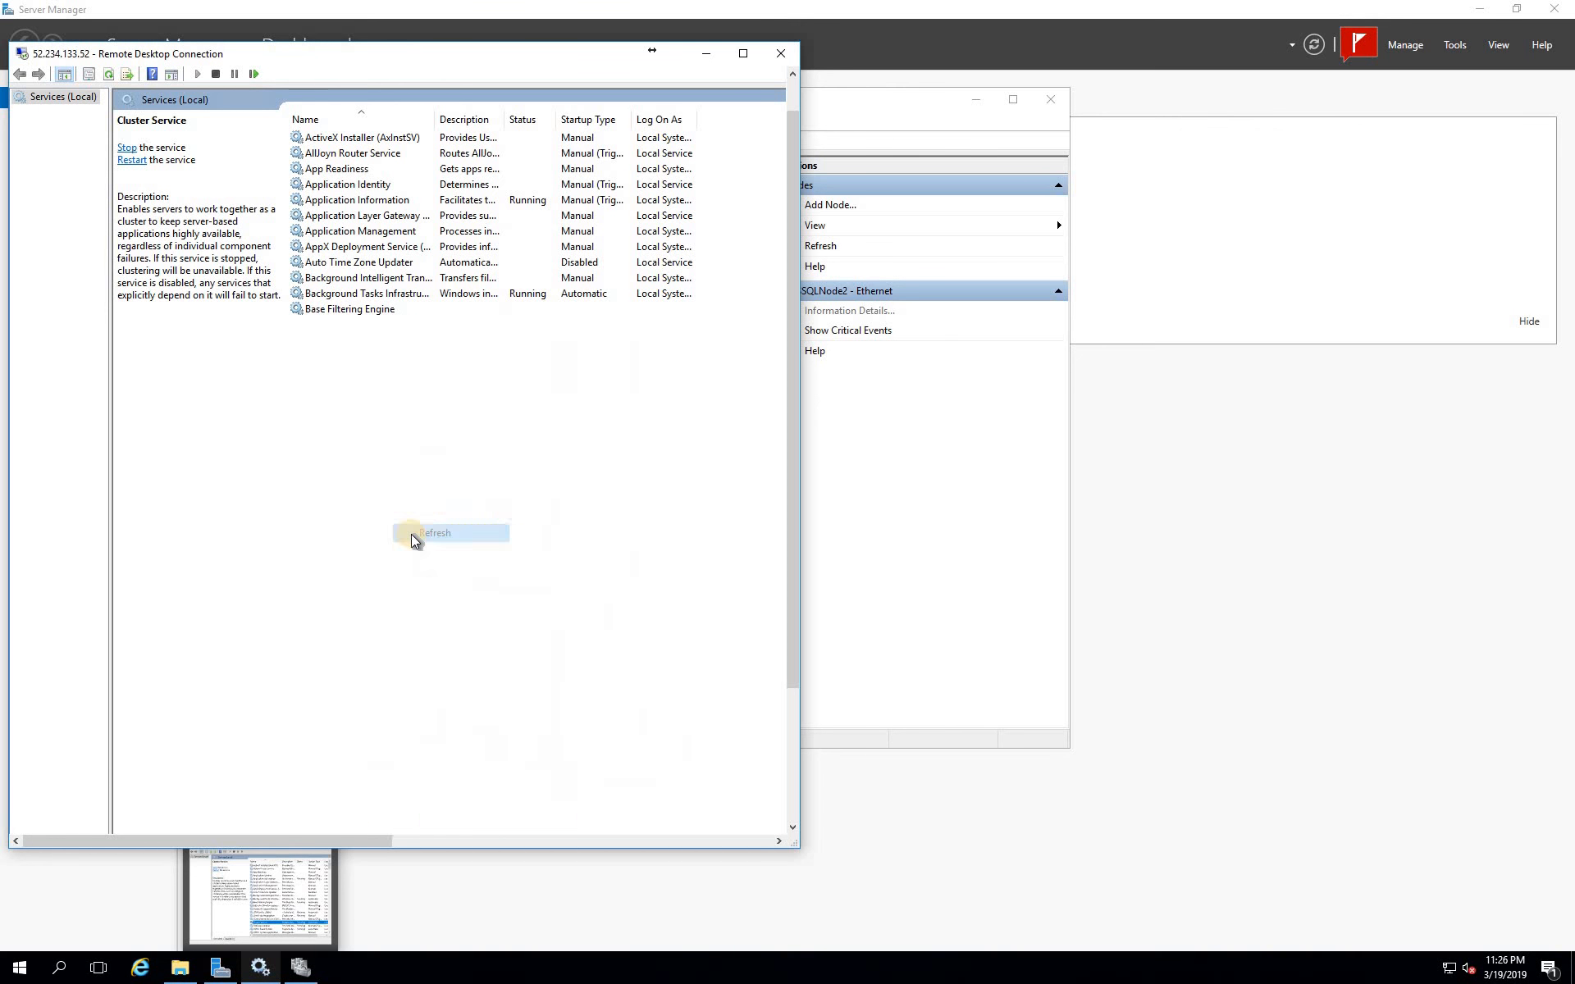
right_click(429, 410)
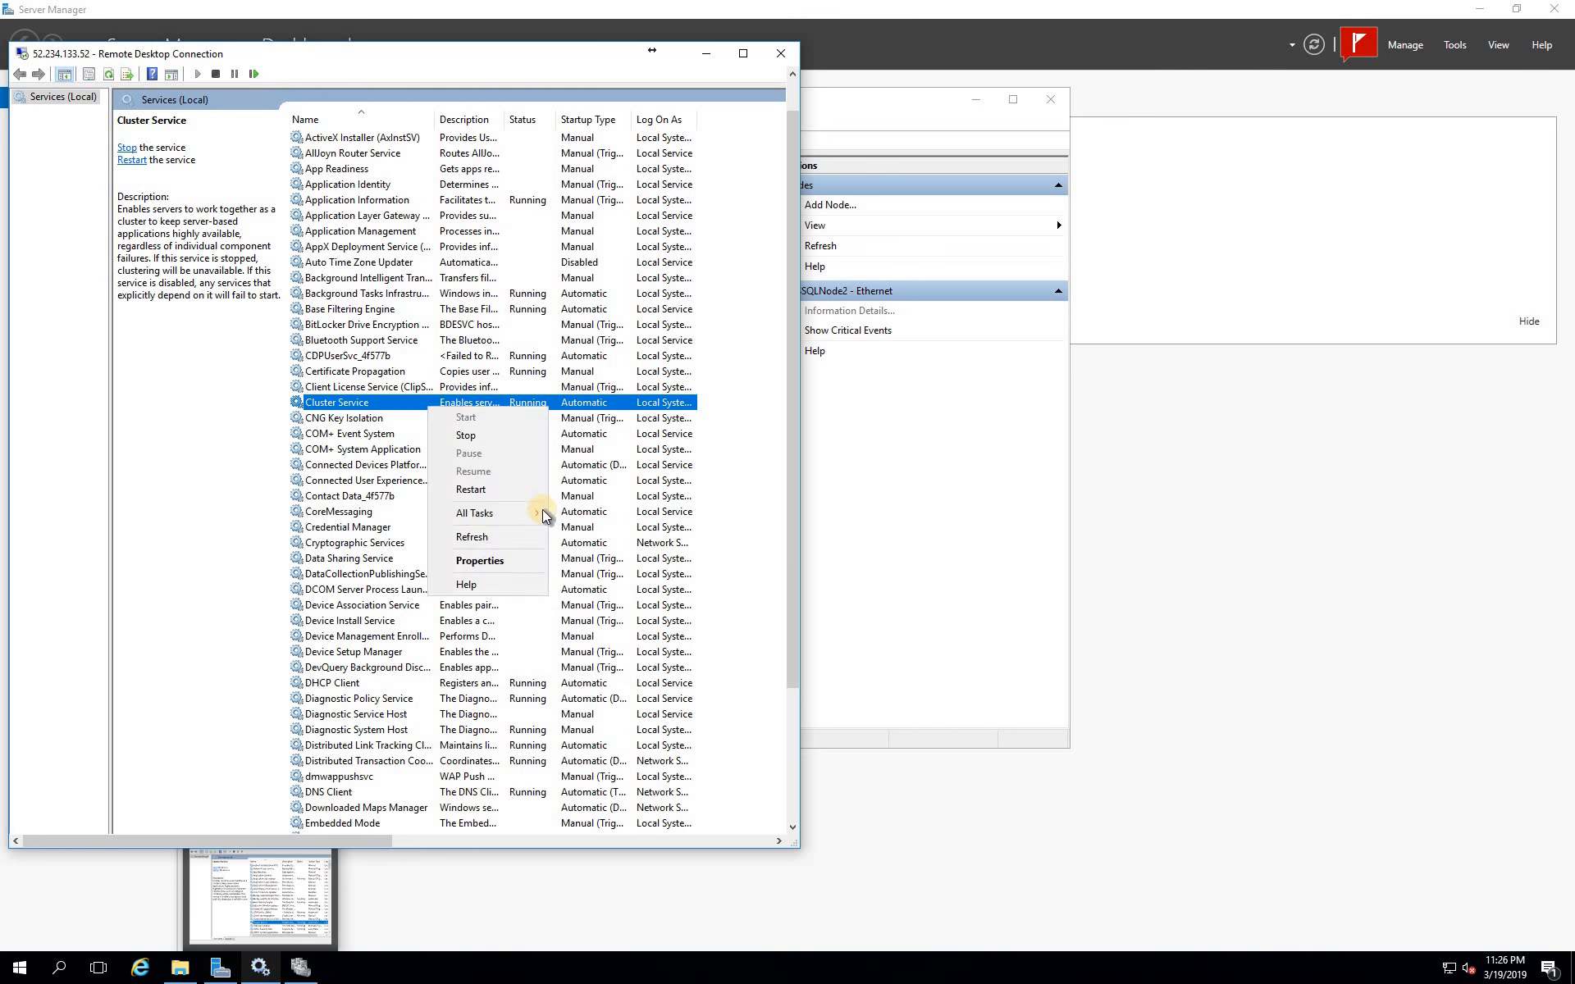
left_click(489, 491)
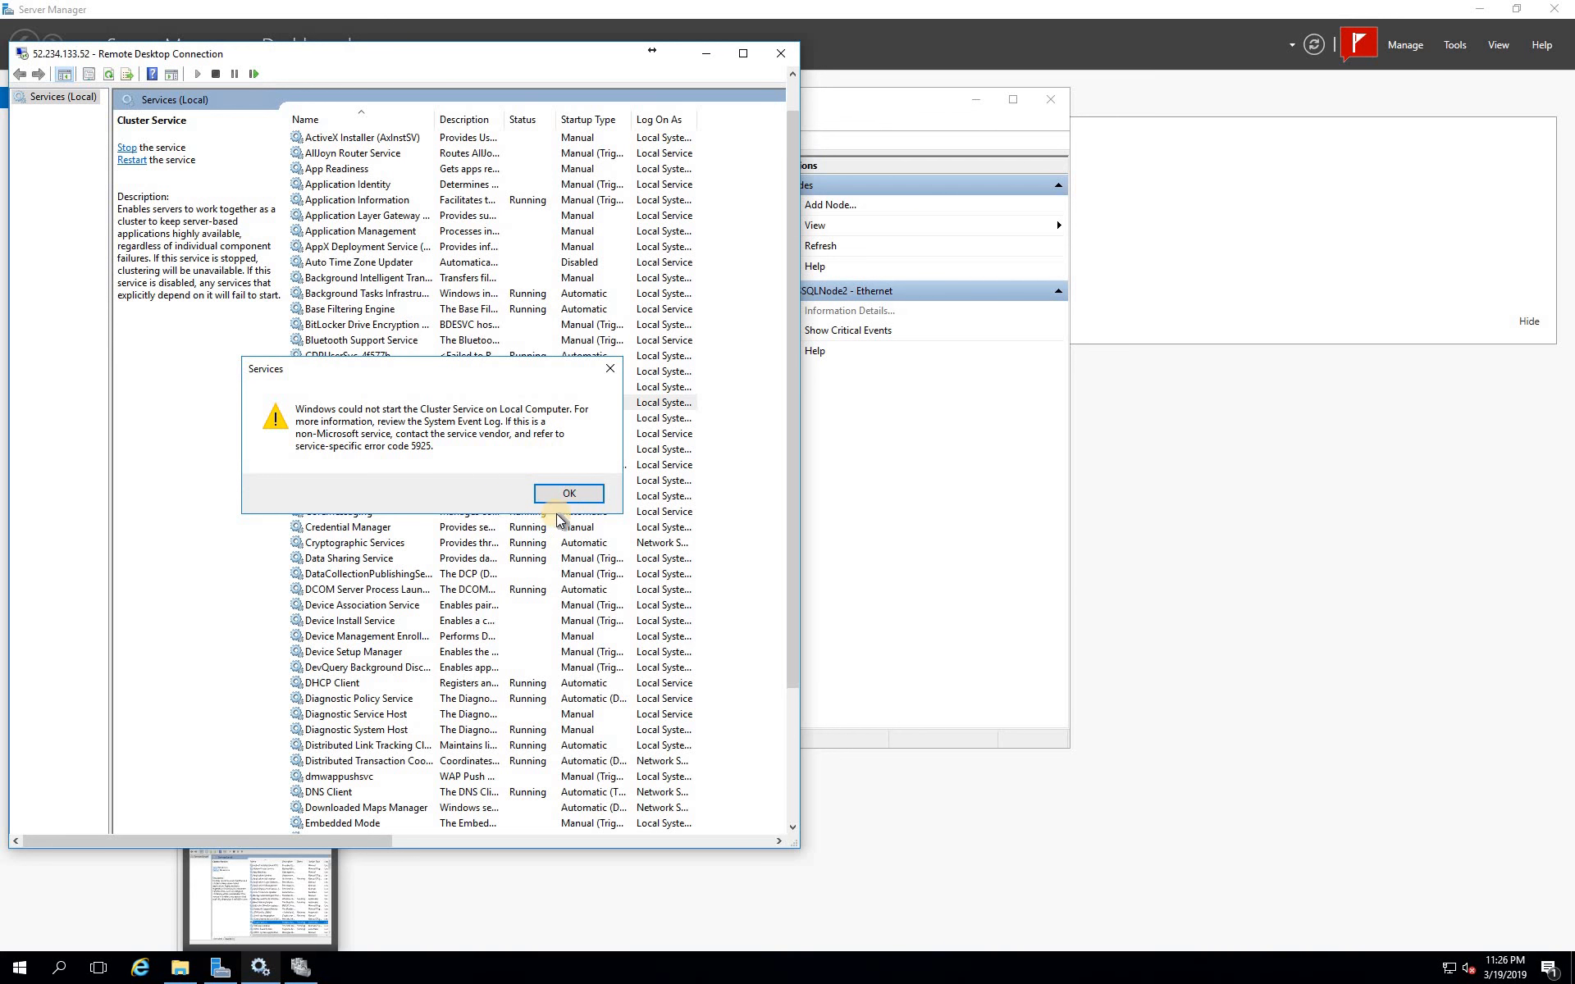
left_click(562, 490)
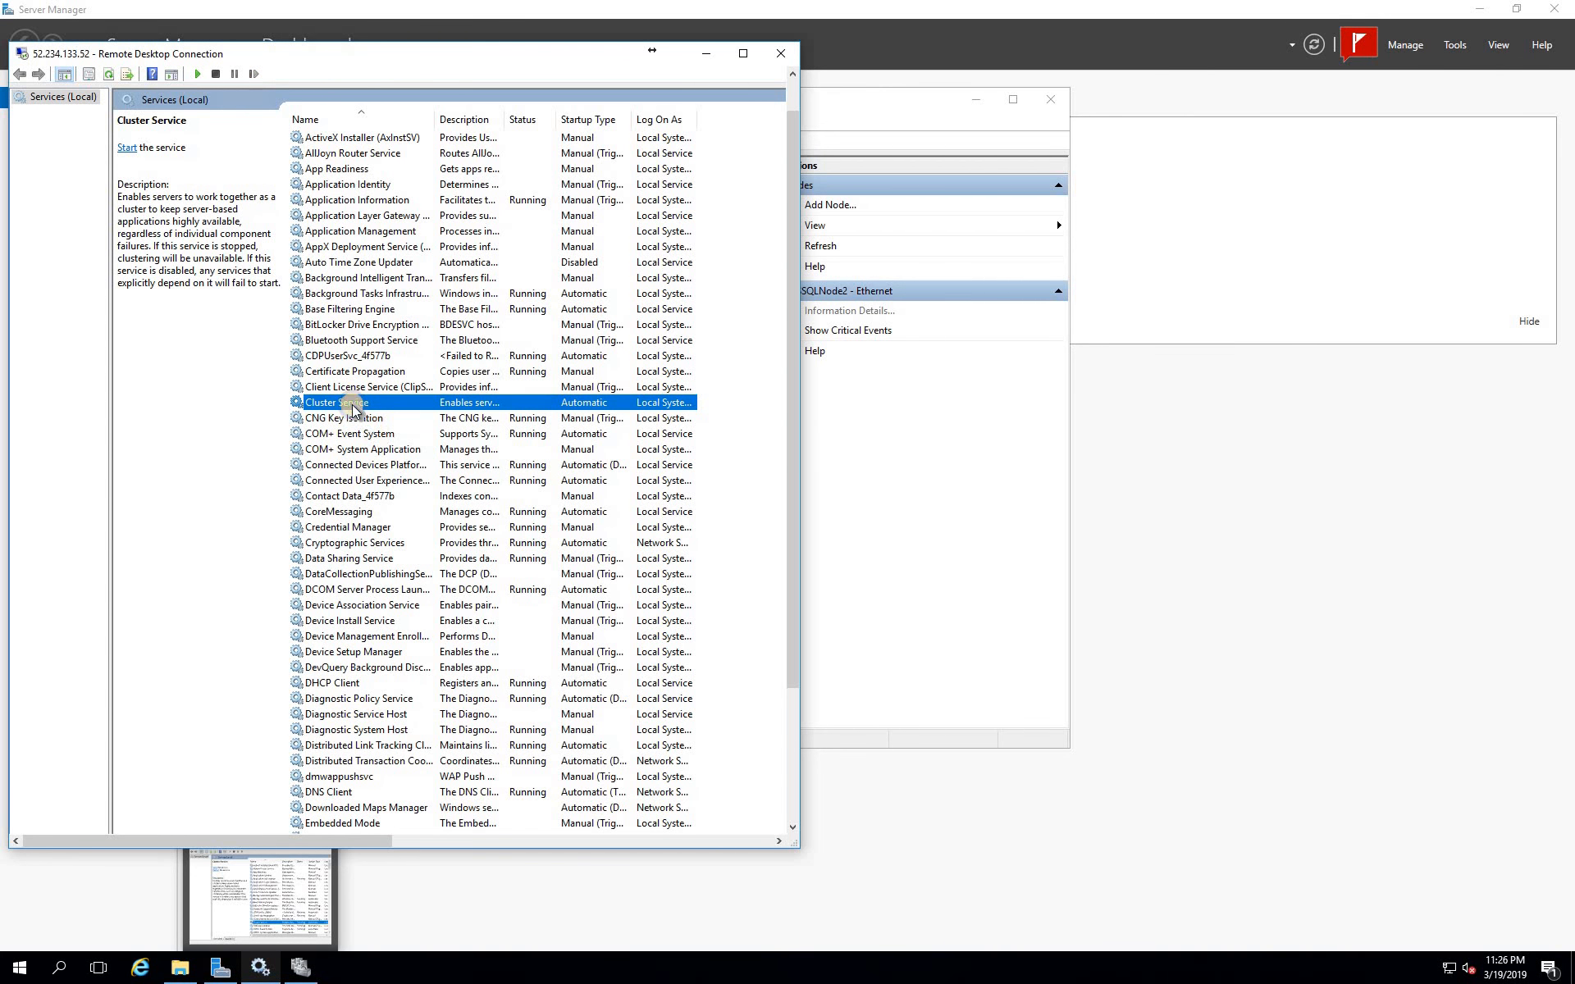
Start the Cluster Service in the remote session and minimize the Remote Desktop window
right_click(352, 407)
left_click(381, 416)
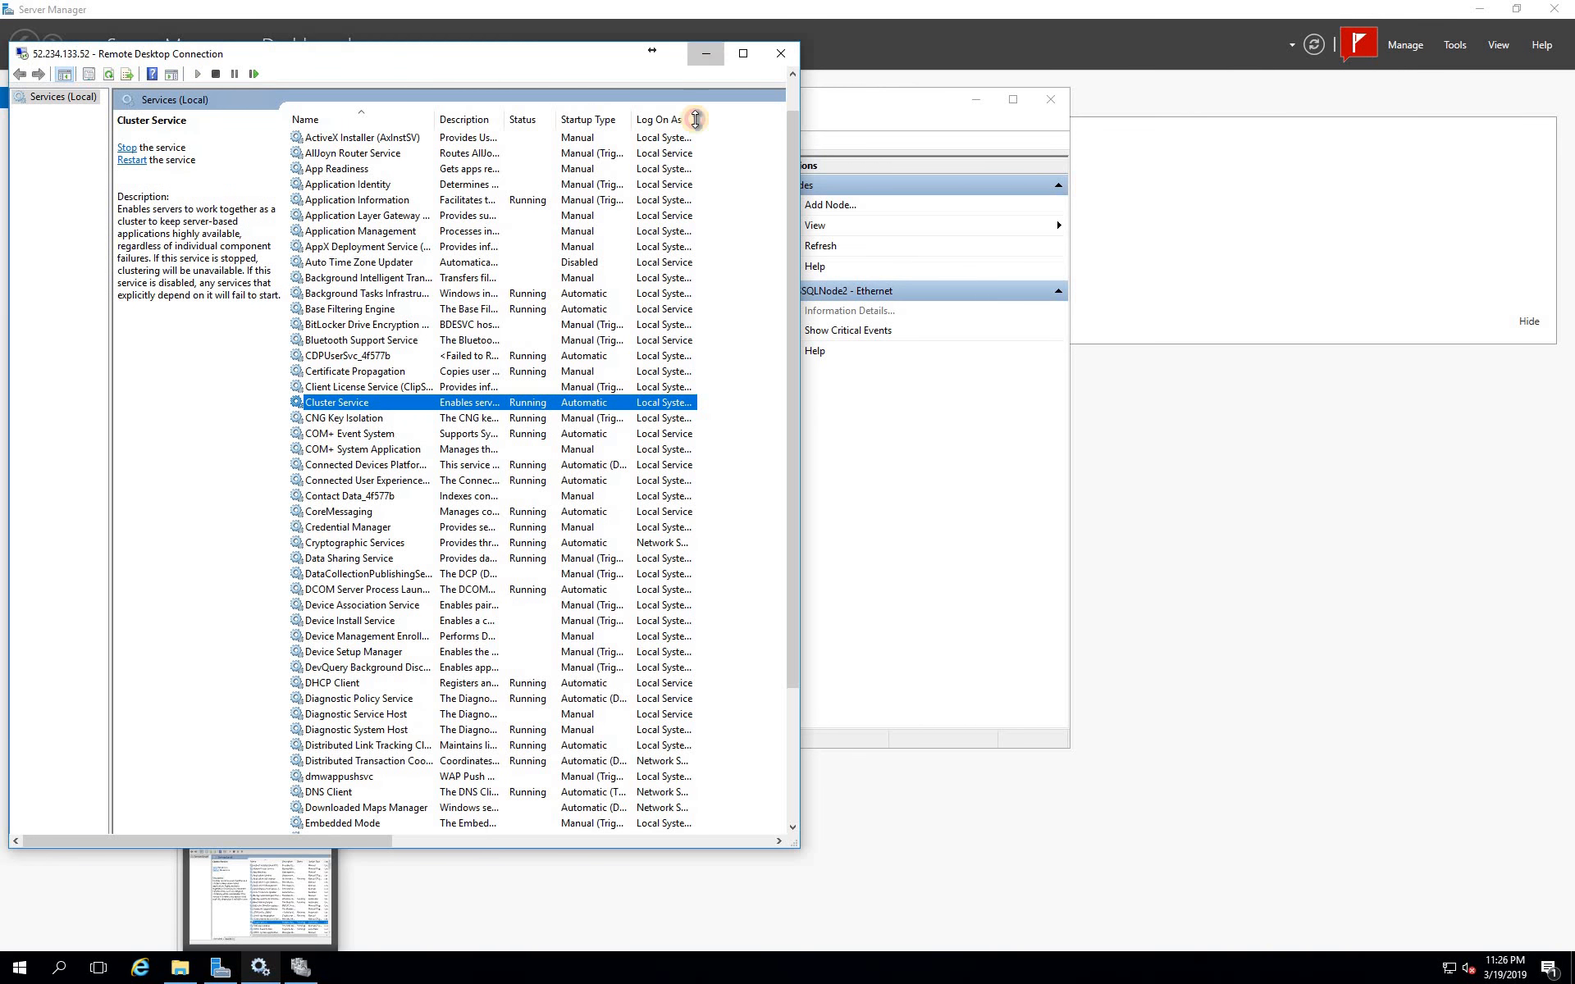
left_click(706, 53)
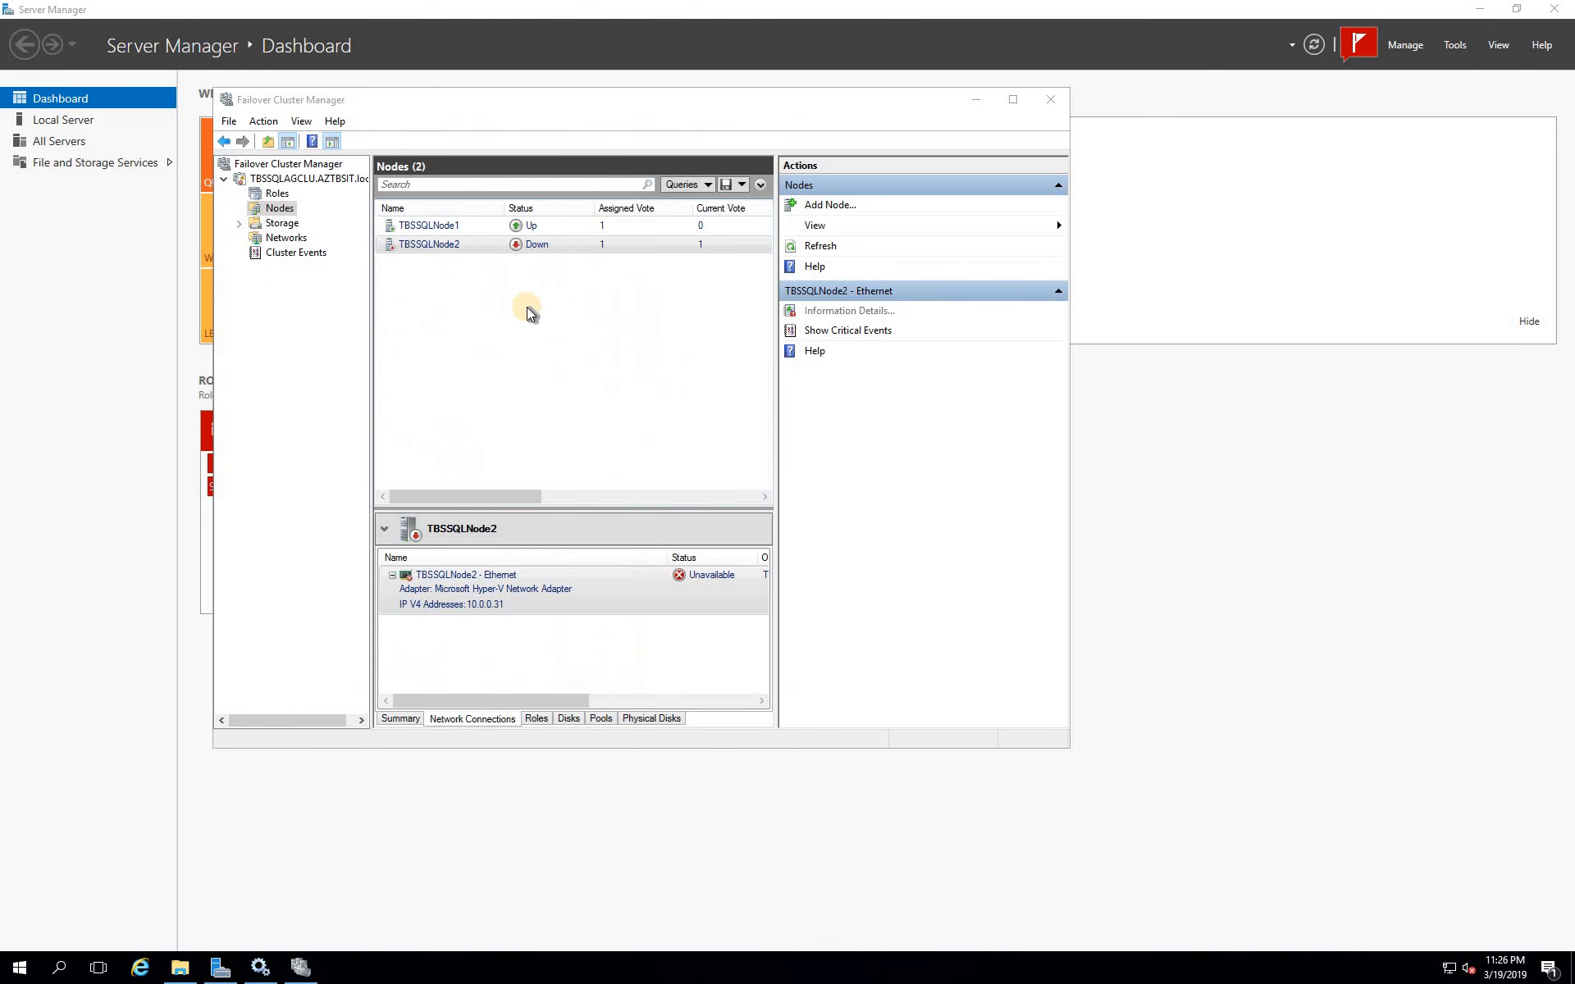
Refresh the Nodes list and the TBSSQLAGCLU cluster in Failover Cluster Manager
right_click(284, 211)
left_click(323, 268)
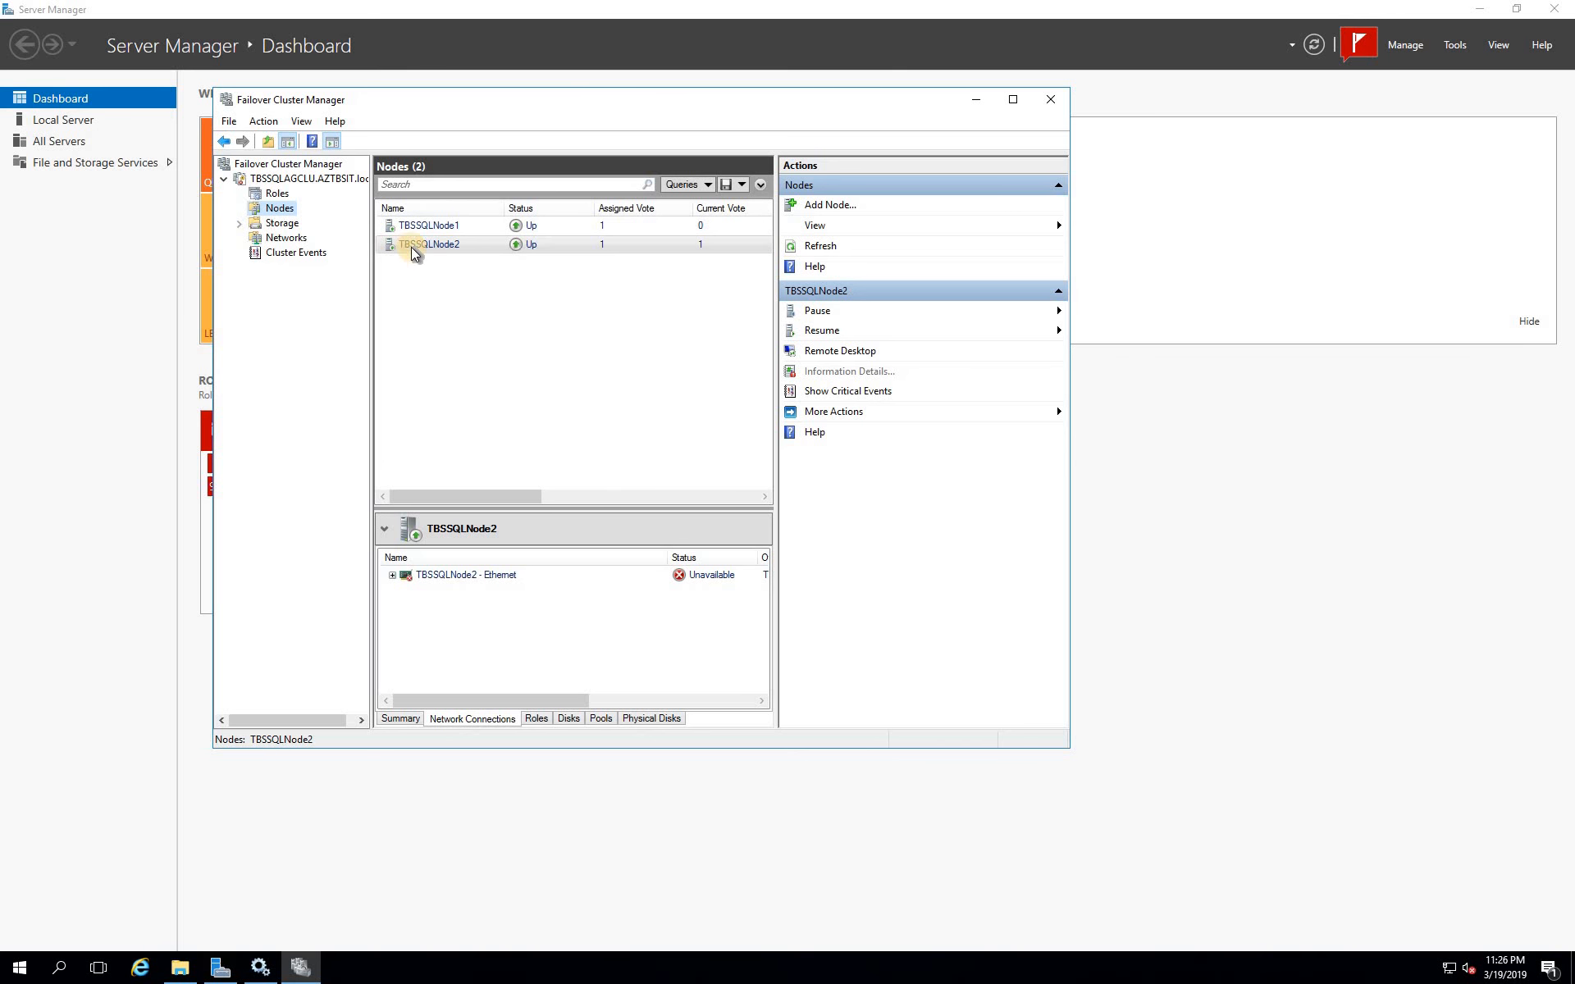
right_click(285, 180)
left_click(351, 345)
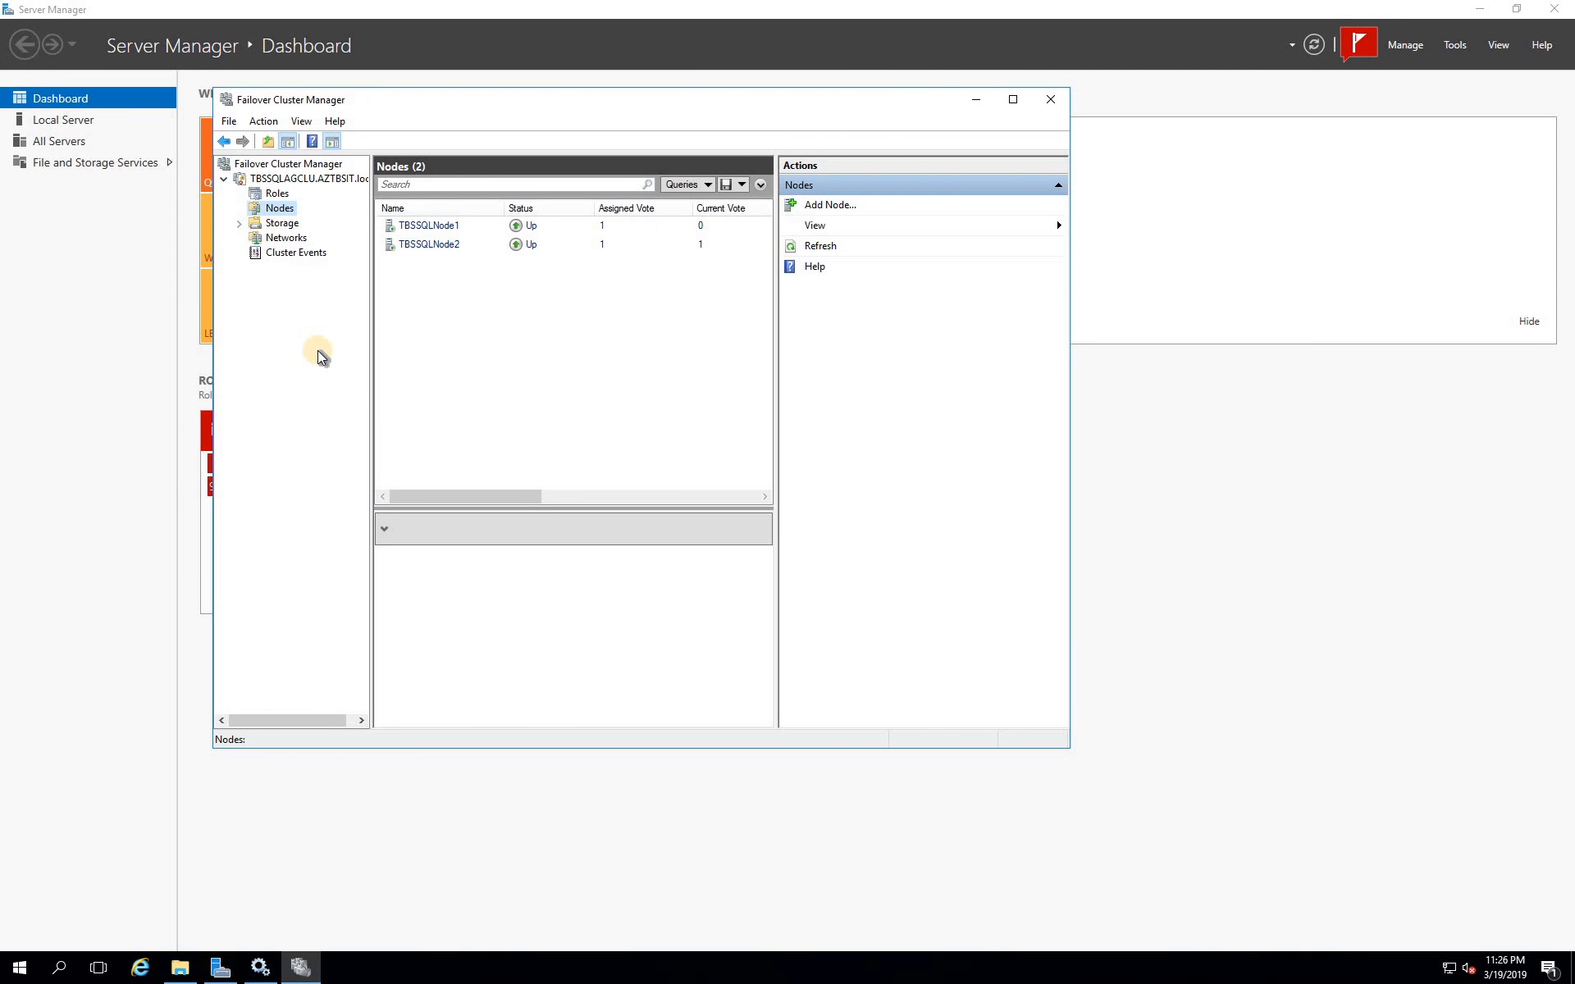
View the adapter and IP details of the Ethernet connections on TBSSQLNode2 and TBSSQLNode1
left_click(460, 245)
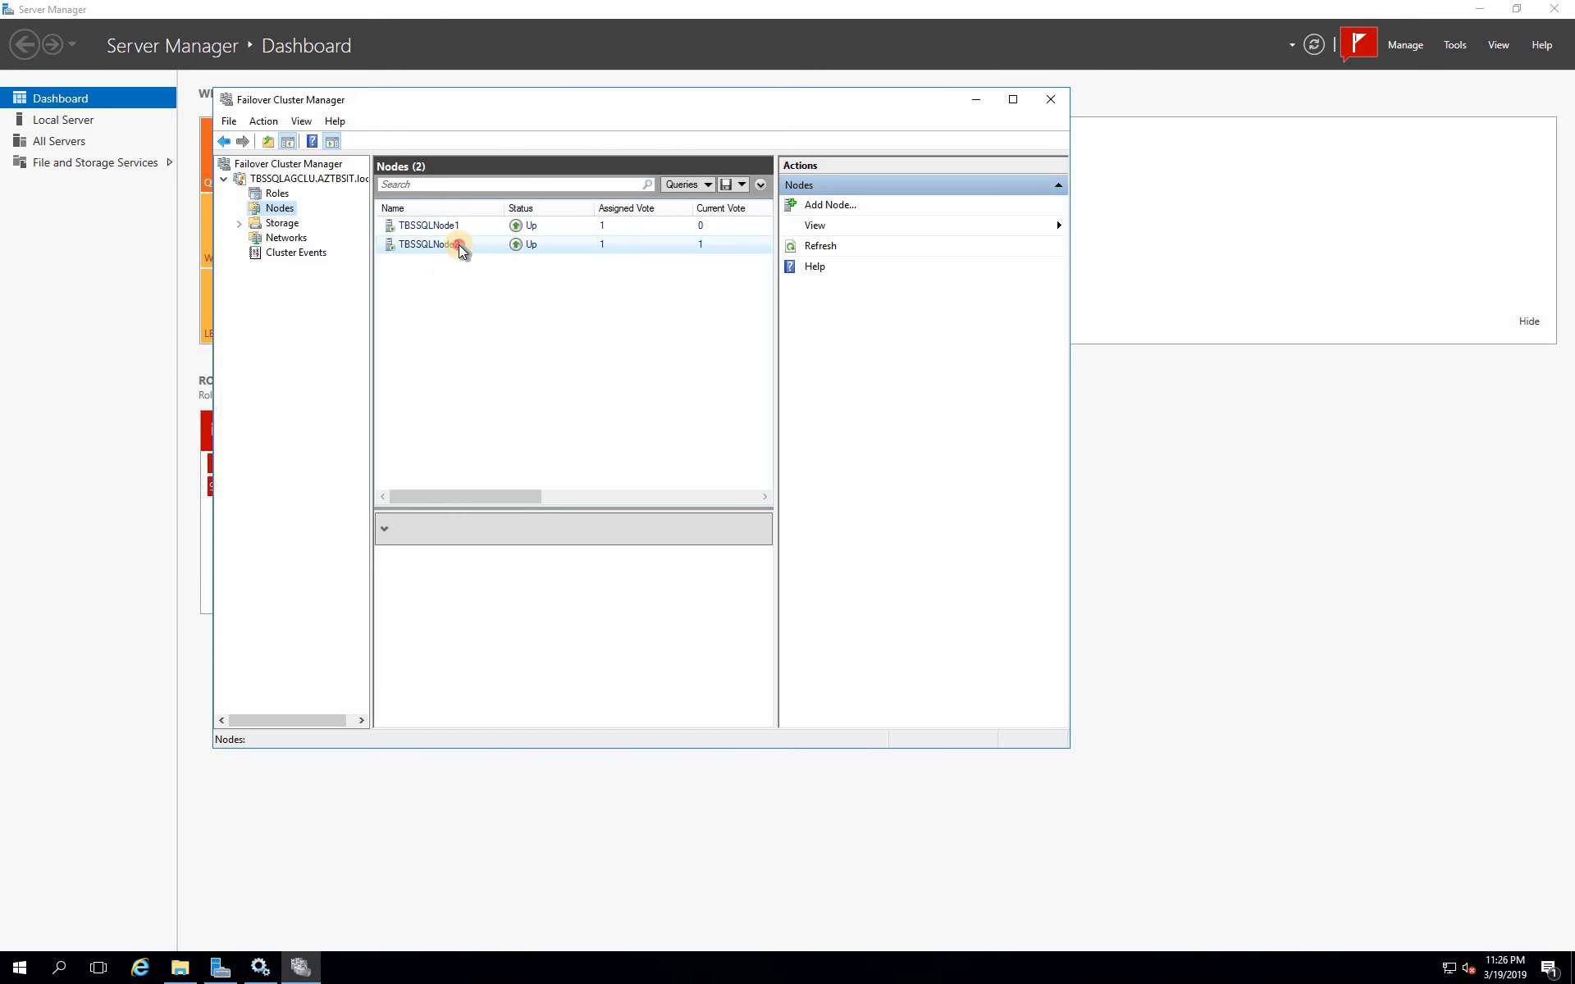
left_click(446, 245)
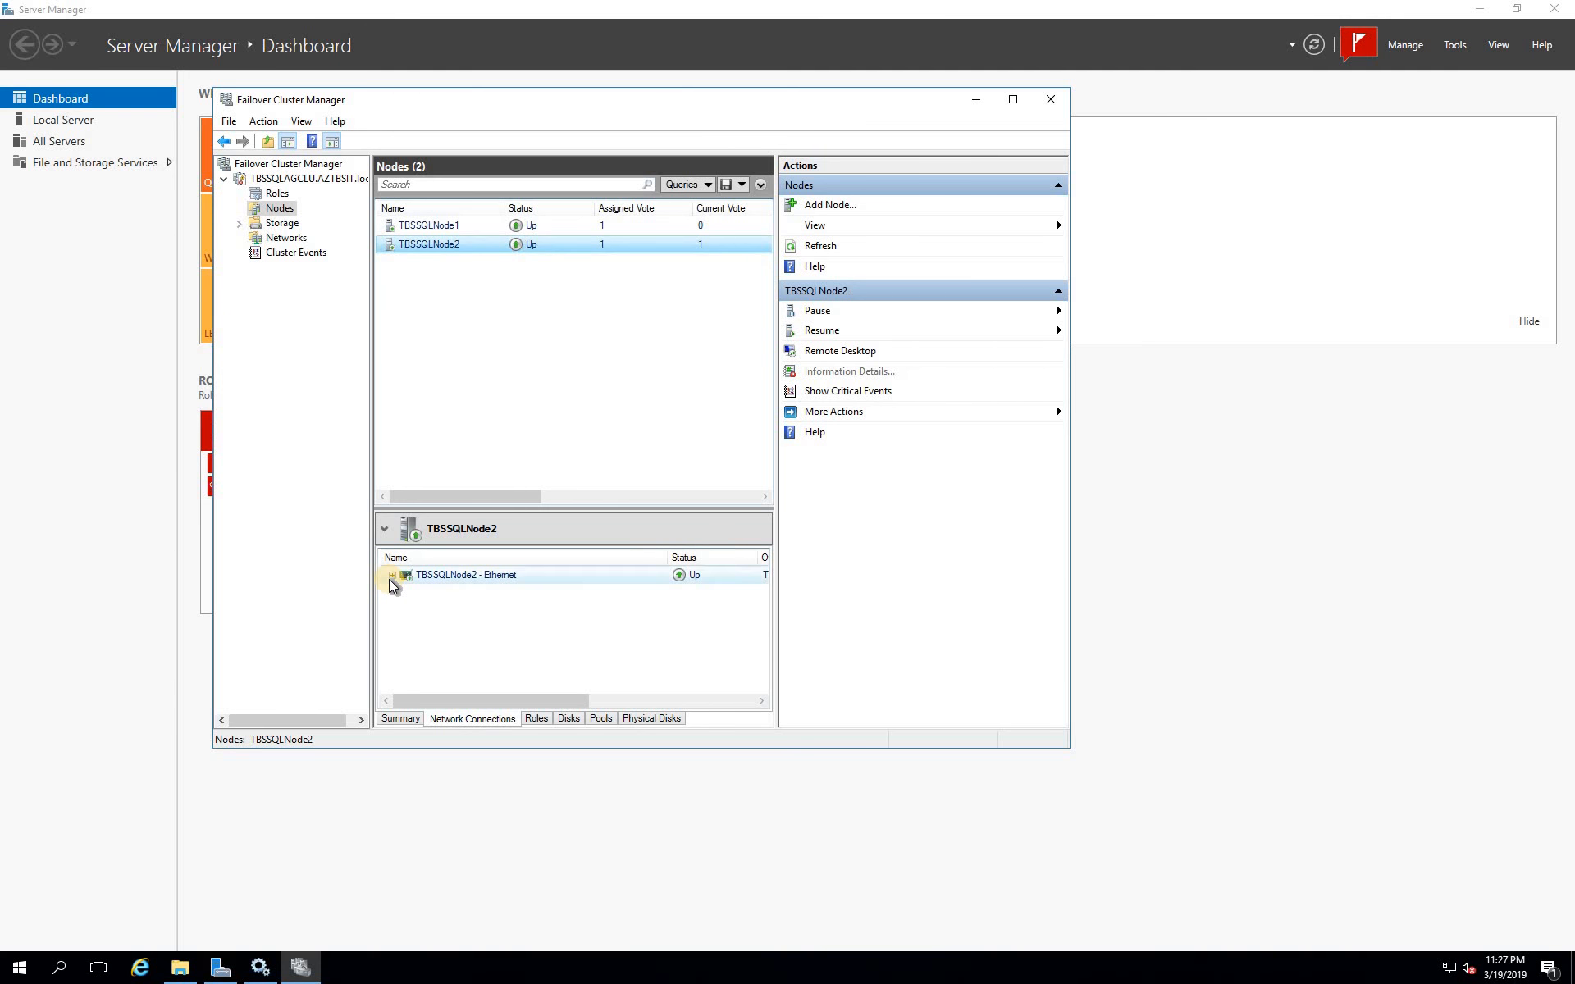
left_click(392, 576)
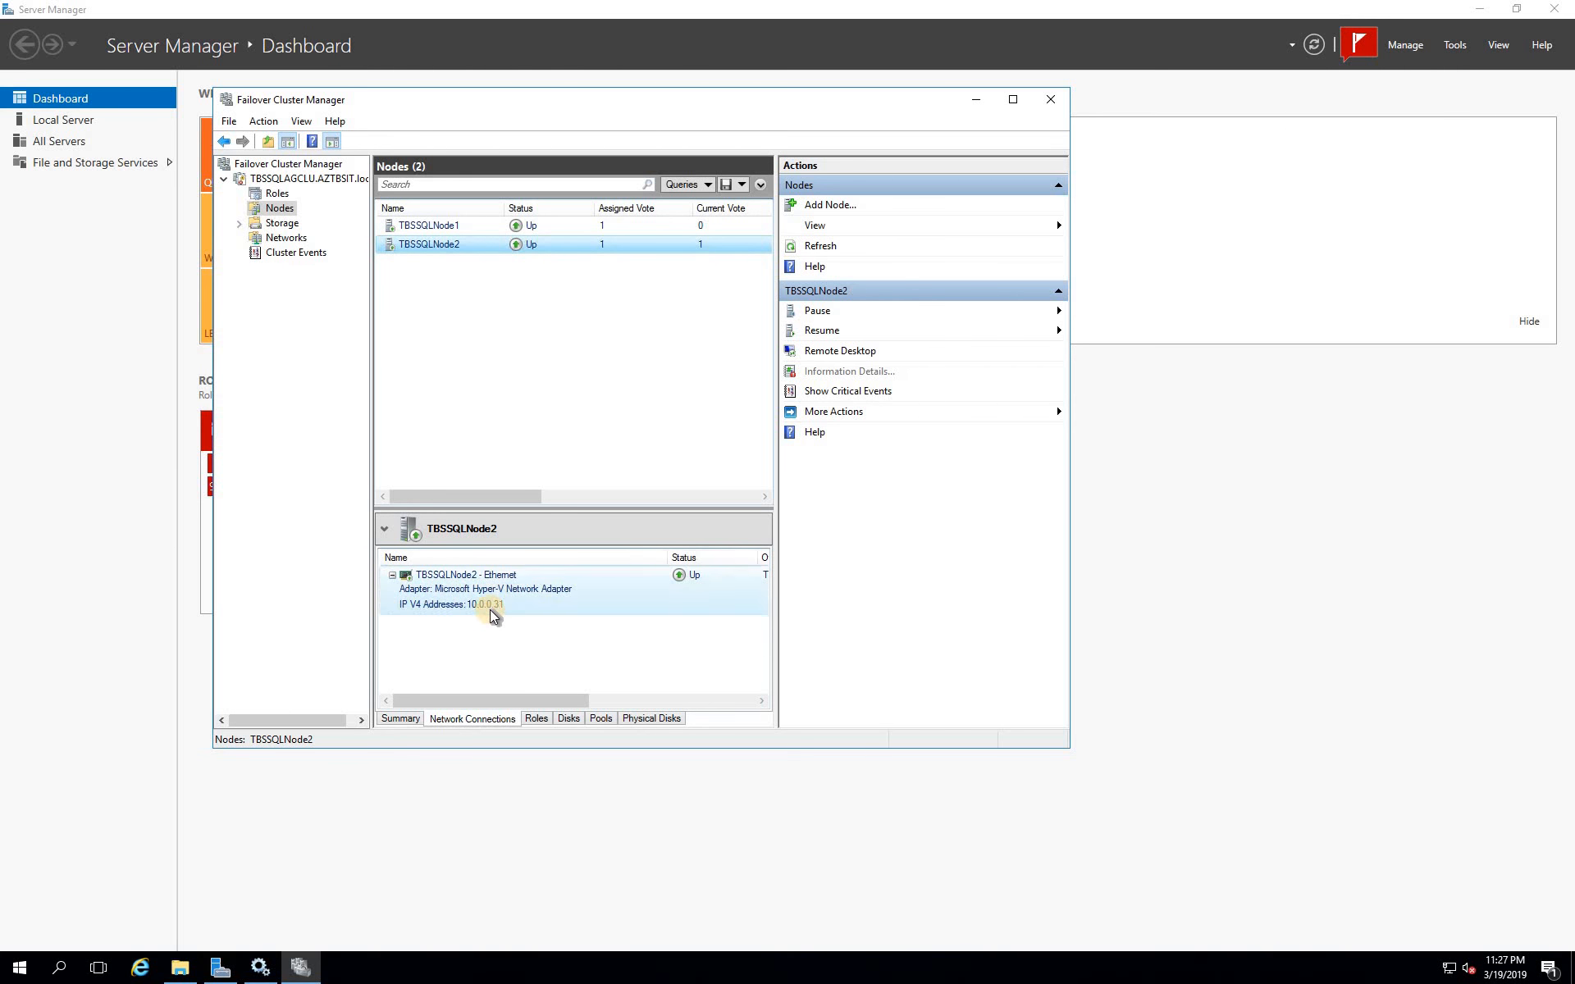
left_click(446, 233)
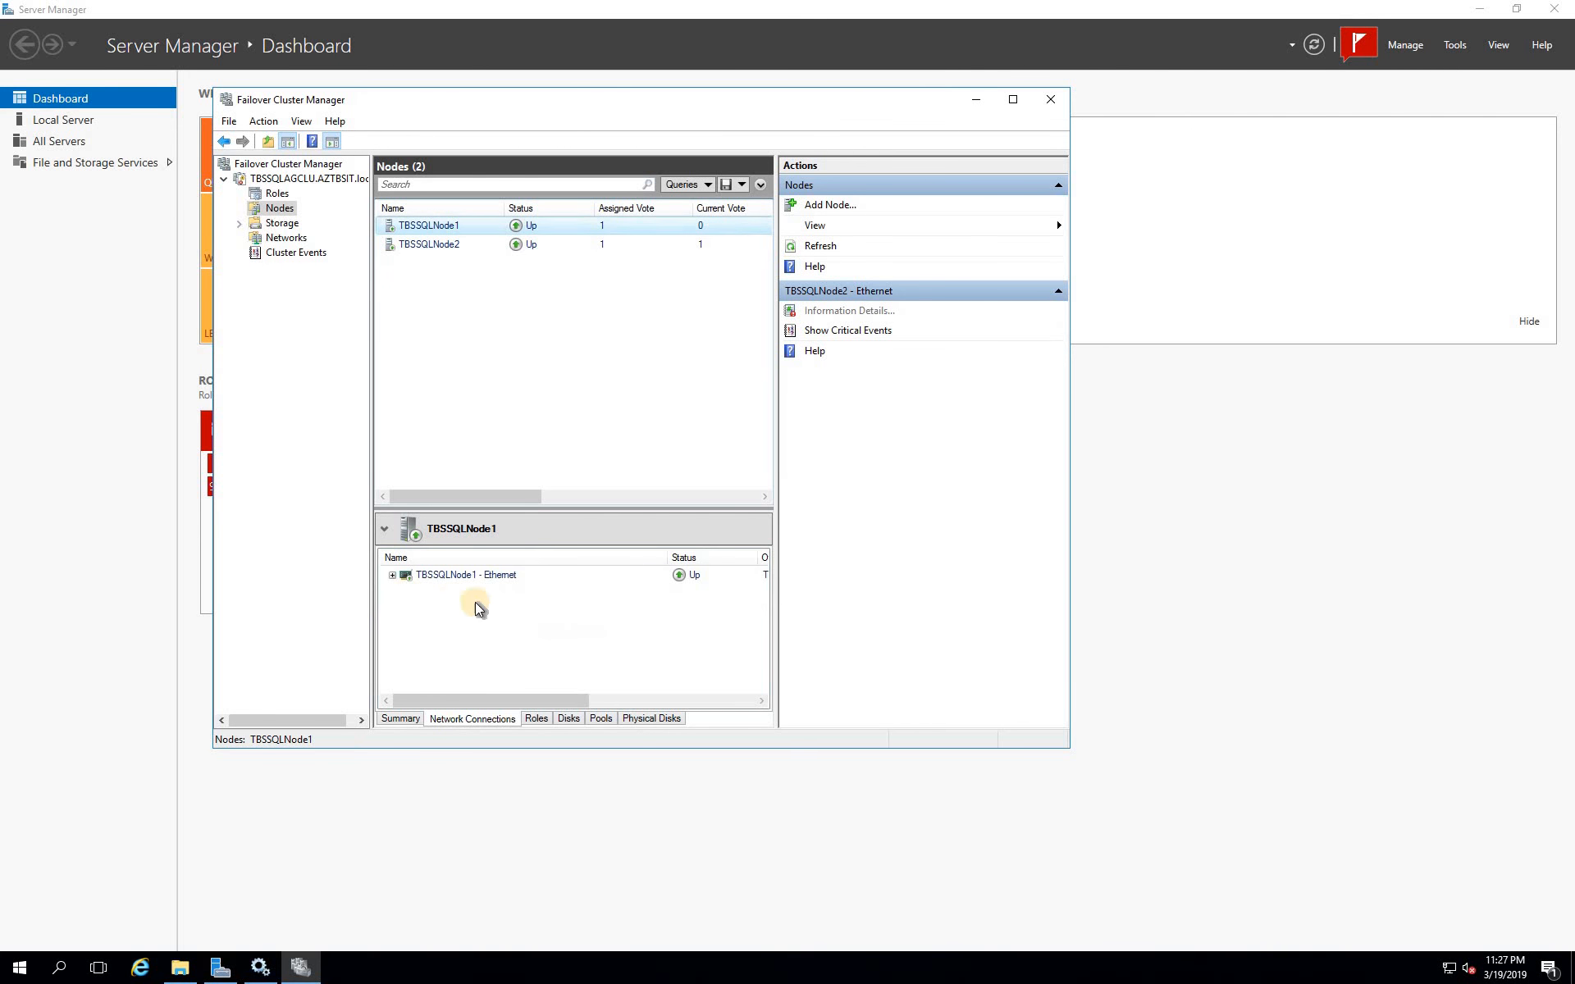
left_click(392, 575)
left_click(517, 607)
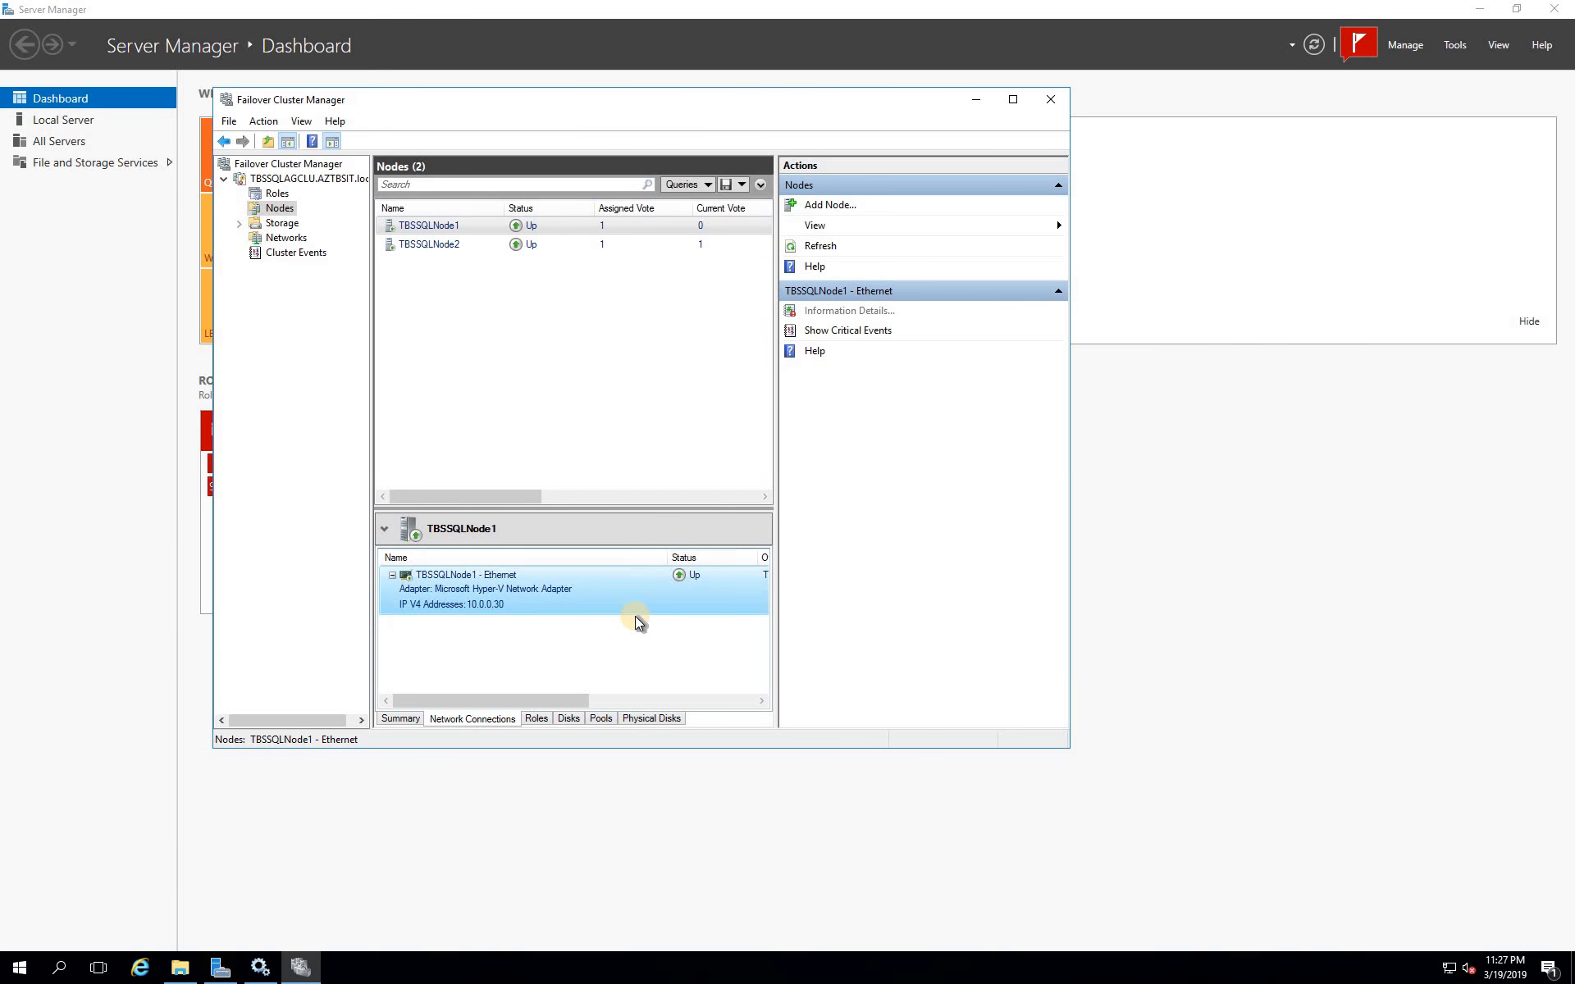